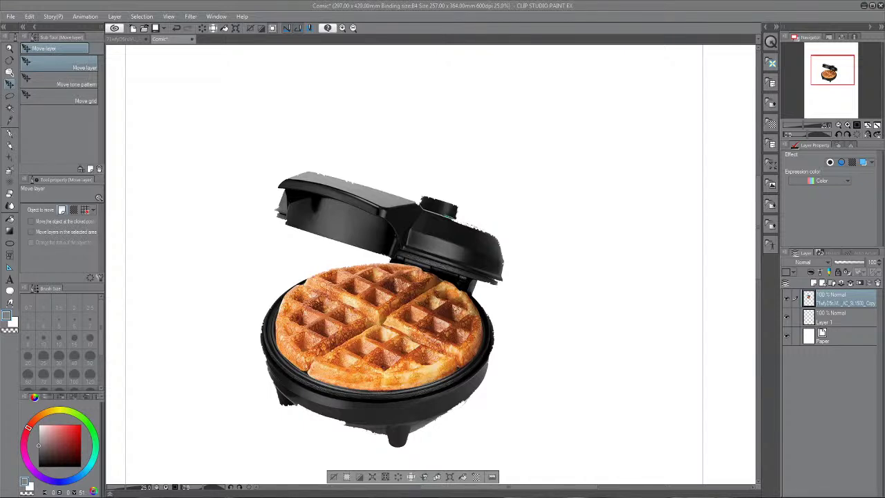
# - Clear the selection on the comic page and close the original waffle-maker image document
pyautogui.hotkey('ctrl', '-')
pyautogui.hotkey('ctrl', '=')
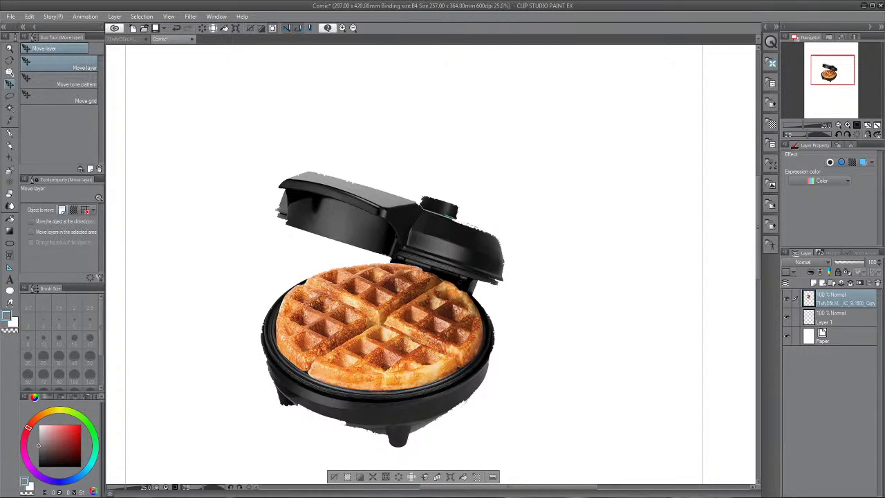
pyautogui.hotkey('ctrl', '-')
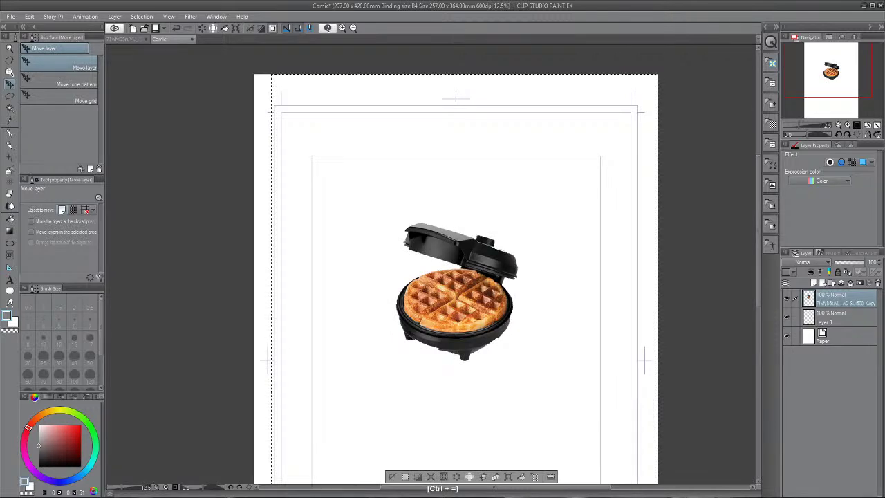
pyautogui.hotkey('ctrl', 'd')
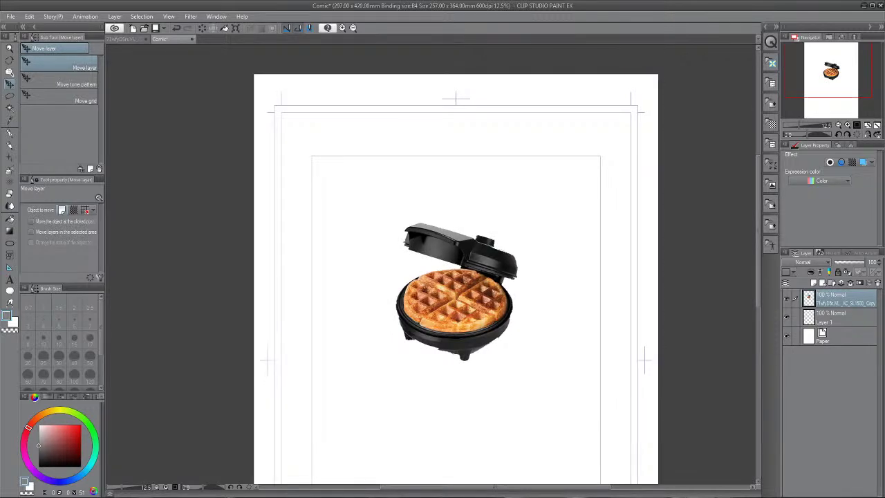
pyautogui.hotkey('ctrl', 'Tab')
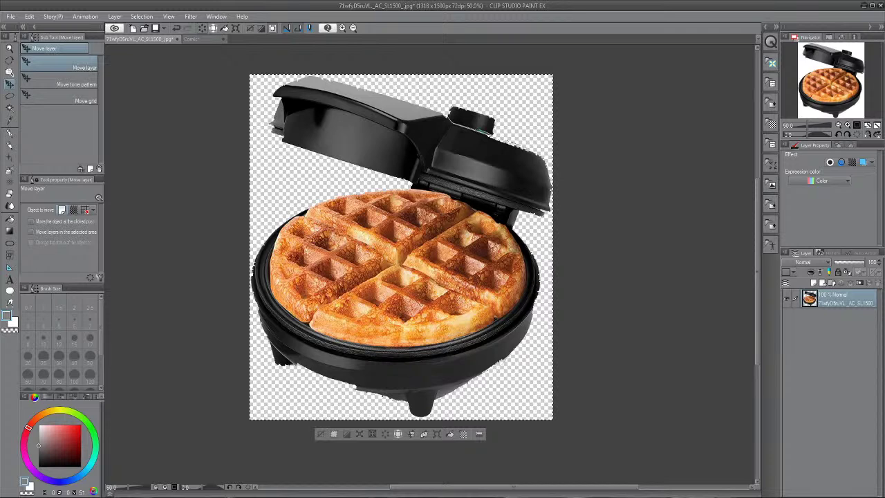
pyautogui.hotkey('ctrl', 'w')
pyautogui.hotkey('ctrl', 'v')
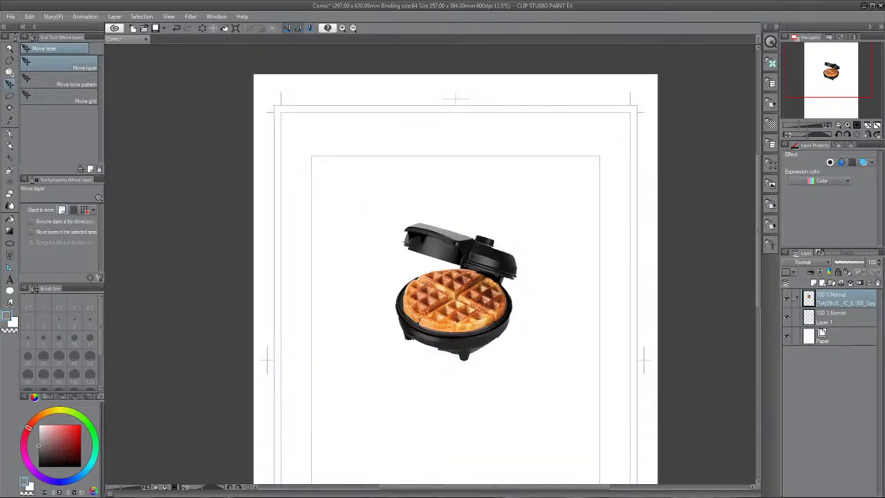
# - Select the waffle maker's outline from the photo layer, fill it with dark grey on Layer 1, and hide the photo layer
pyautogui.keyDown('ctrl'); pyautogui.click(809, 299); pyautogui.keyUp('ctrl')
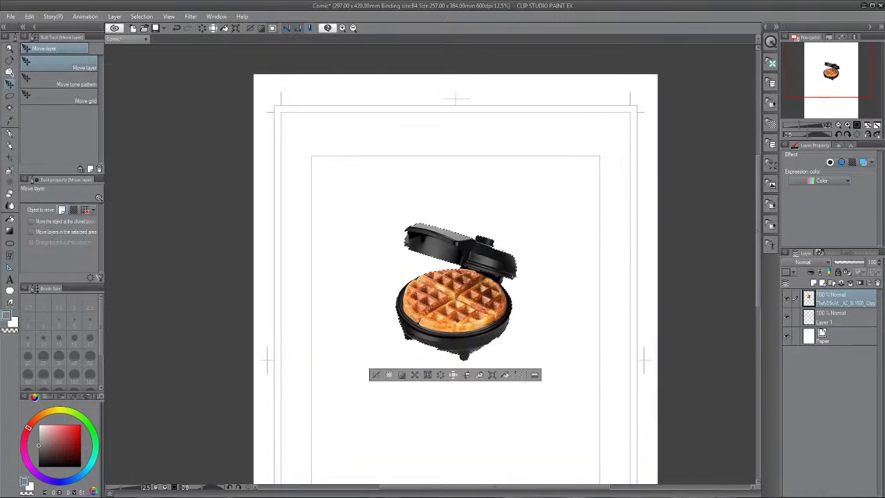
pyautogui.click(840, 317)
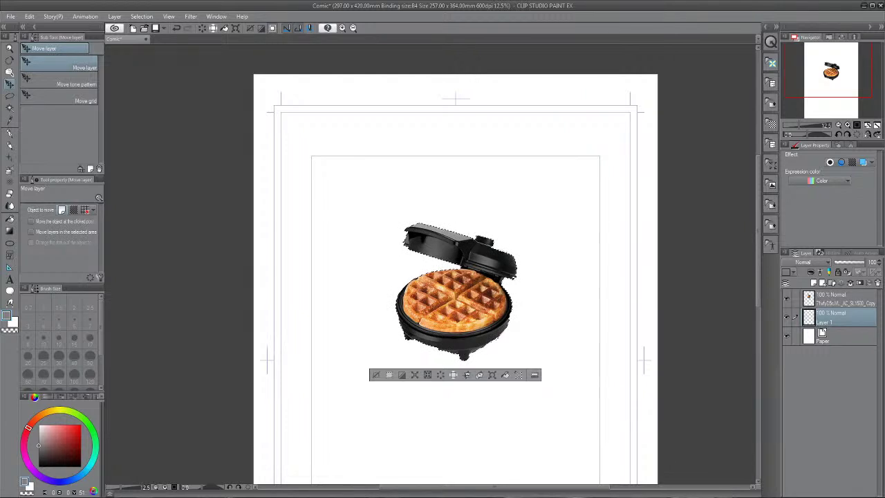
pyautogui.press('g')
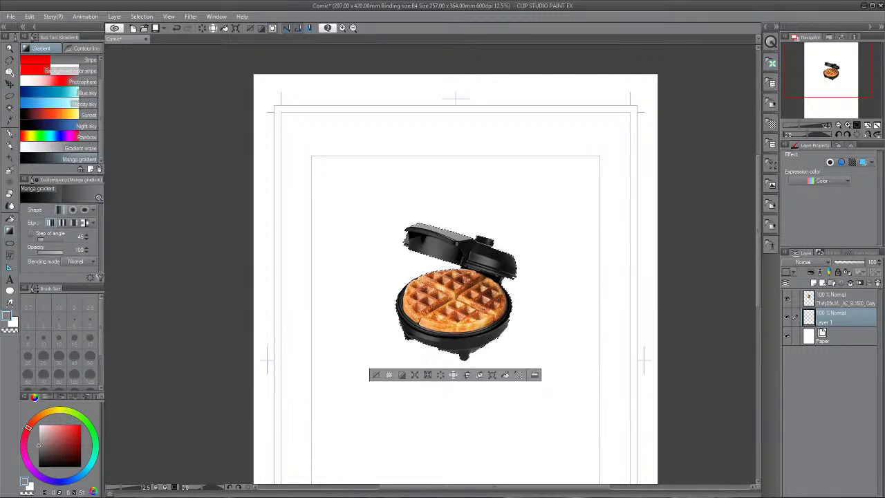
pyautogui.press('g')
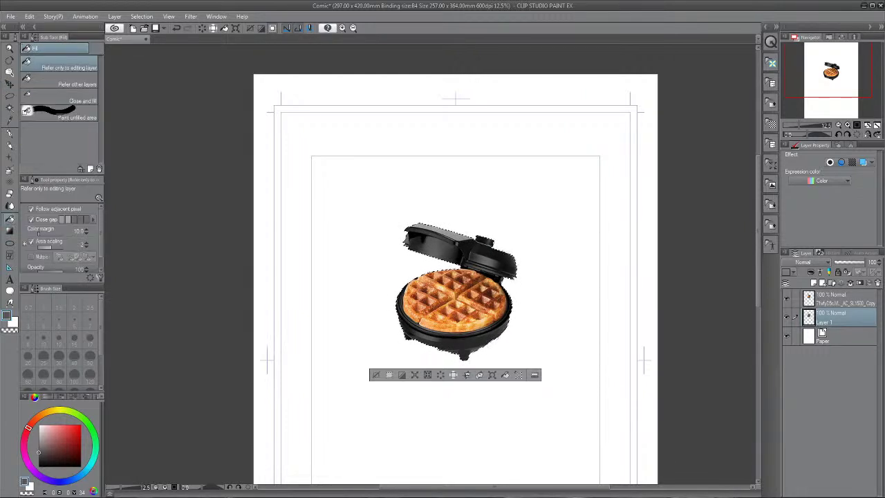
pyautogui.click(487, 325)
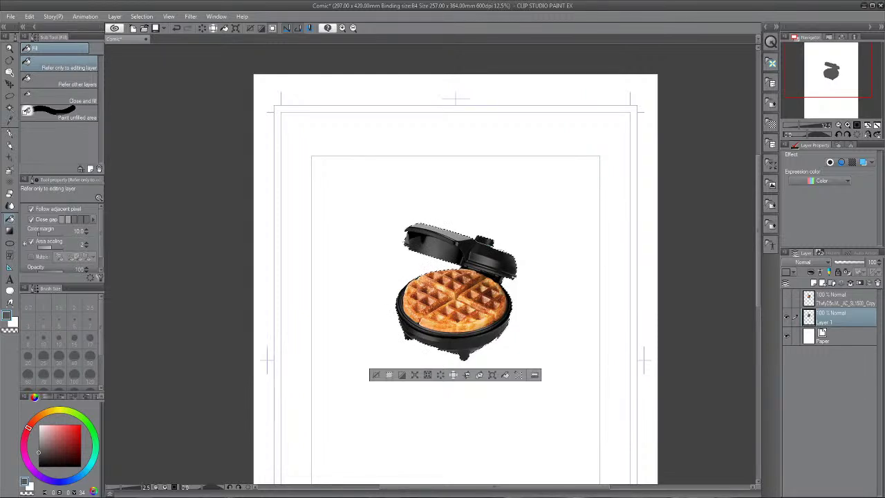
# - Deselect the silhouette, set Layer 1's opacity to 81%, and reorder the layers so Layer 1 sits above the photo layer
pyautogui.hotkey('ctrl', 'd')
pyautogui.moveTo(872, 262); pyautogui.dragTo(862, 262)
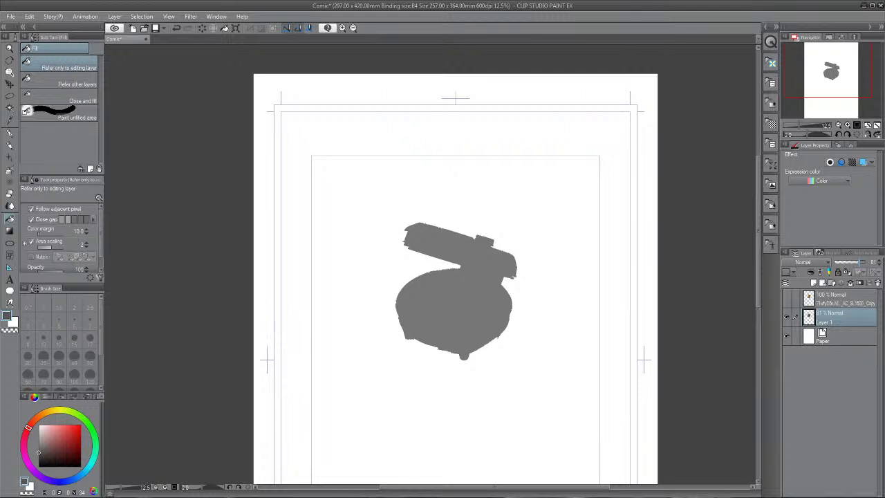
pyautogui.moveTo(833, 298); pyautogui.dragTo(822, 330)
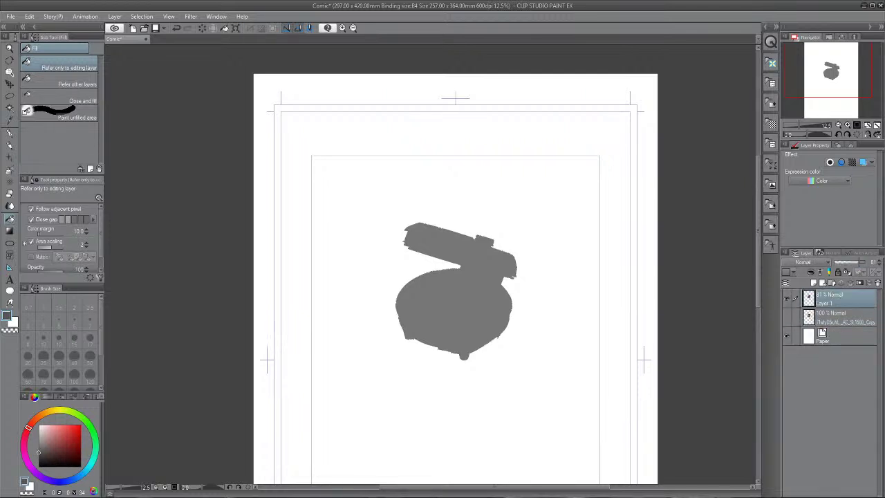
# - Add a new layer above the silhouette and set up the ANIME BRUSH pen with black as the drawing colour
pyautogui.press('p')
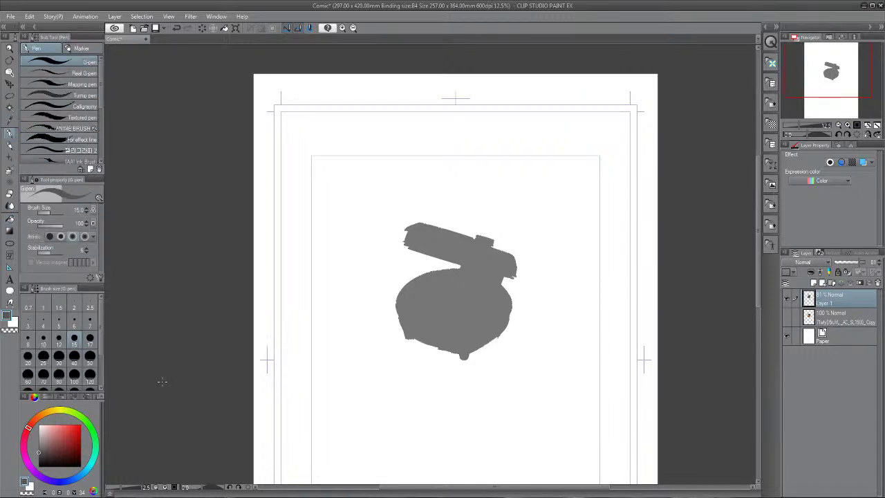
pyautogui.click(38, 466)
pyautogui.hotkey('ctrl', 'shift', 'n')
pyautogui.scroll(2, 516, 258)
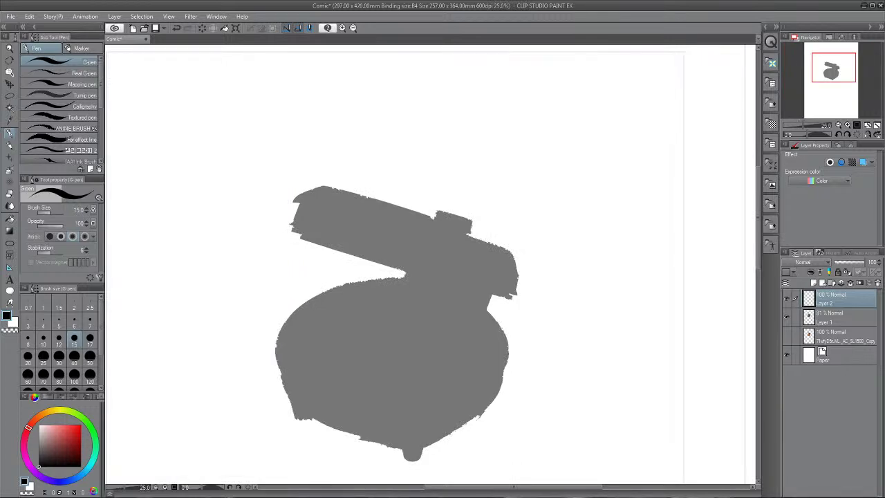
pyautogui.scroll(1, 516, 258)
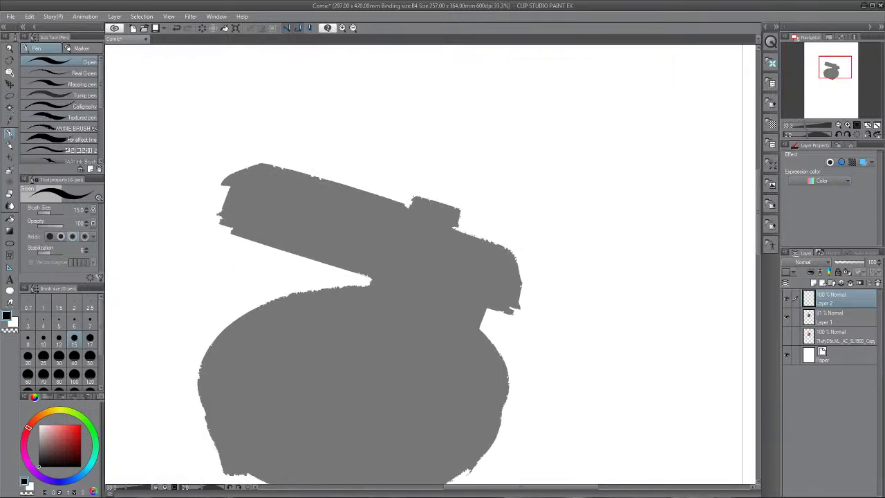
pyautogui.click(73, 128)
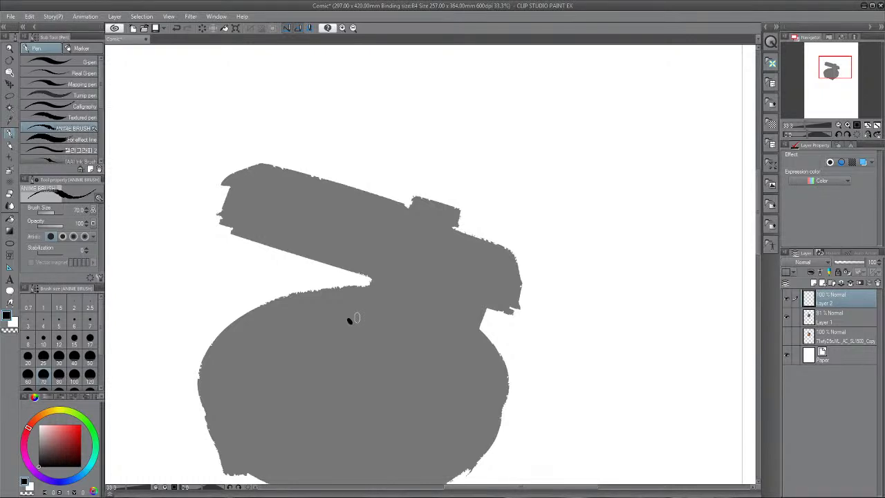
pyautogui.moveTo(351, 319); pyautogui.dragTo(412, 235)
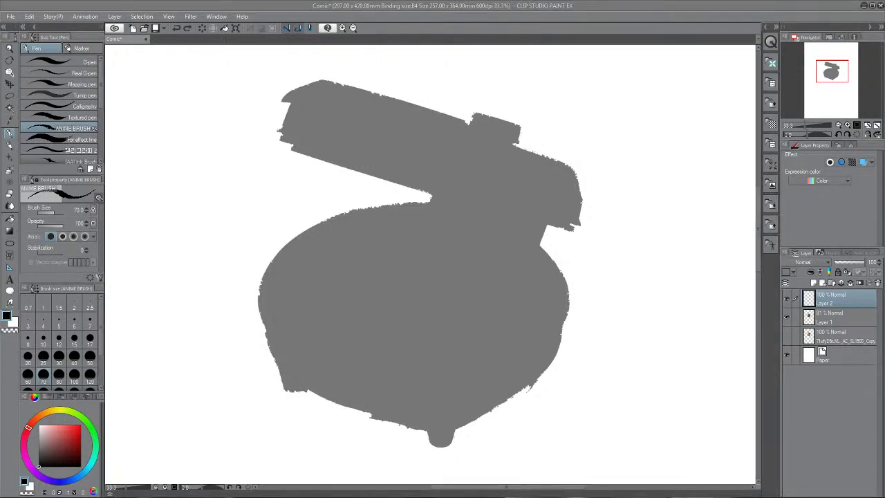
pyautogui.click(417, 208)
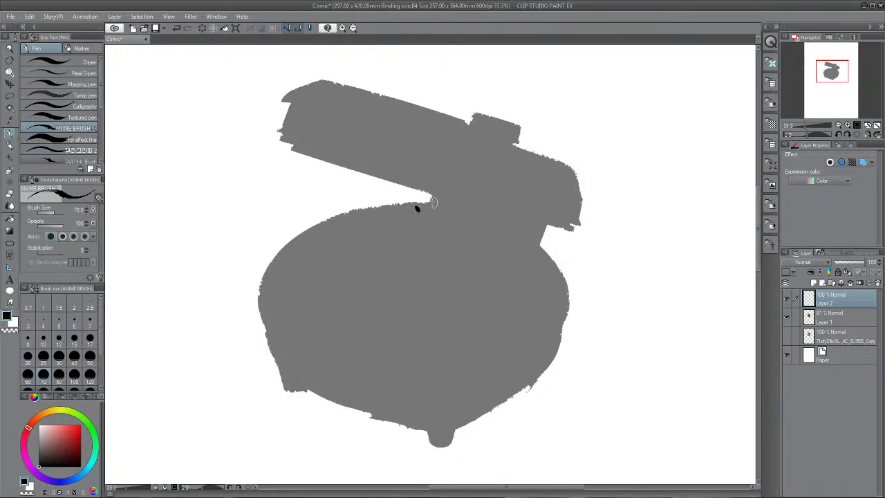
pyautogui.hotkey('ctrl', 'z')
# - Sketch the angular front face of the silhouette's upper part, its curved underside line, and an angular bracket hanging below it
pyautogui.moveTo(279, 134); pyautogui.dragTo(293, 149)
pyautogui.moveTo(322, 81)
pyautogui.mouseDown()
pyautogui.moveTo(301, 153)
pyautogui.moveTo(385, 161)
pyautogui.moveTo(464, 185)
pyautogui.mouseUp()
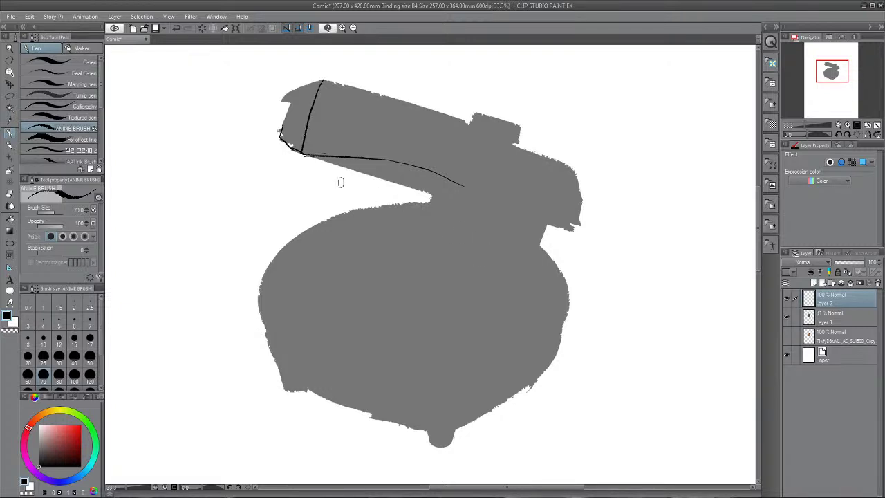
pyautogui.moveTo(304, 155)
pyautogui.mouseDown()
pyautogui.moveTo(333, 185)
pyautogui.moveTo(405, 180)
pyautogui.moveTo(422, 168)
pyautogui.mouseUp()
pyautogui.moveTo(327, 156)
pyautogui.mouseDown()
pyautogui.moveTo(332, 184)
pyautogui.moveTo(367, 193)
pyautogui.mouseUp()
pyautogui.moveTo(322, 80)
pyautogui.mouseDown()
pyautogui.moveTo(283, 95)
pyautogui.moveTo(289, 138)
pyautogui.mouseUp()
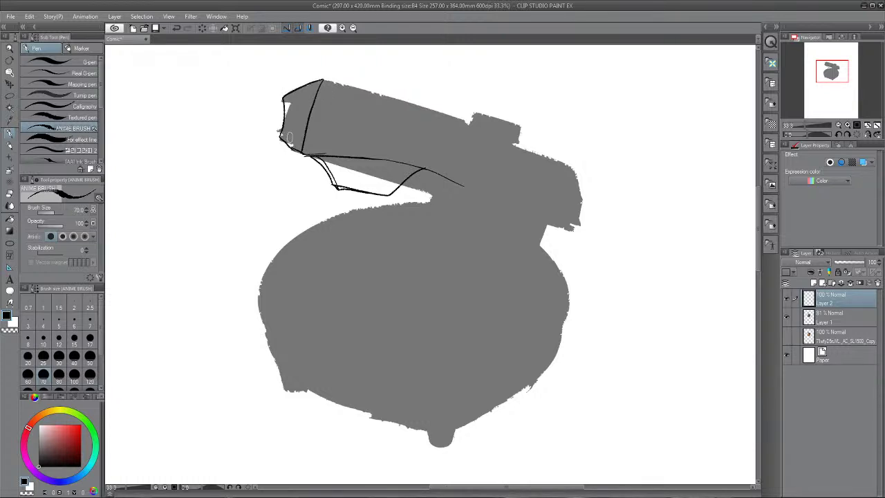
# - Outline the upper part's long top edge down to its rear corner, redoing the first stroke
pyautogui.moveTo(322, 80)
pyautogui.mouseDown()
pyautogui.moveTo(497, 140)
pyautogui.moveTo(569, 184)
pyautogui.mouseUp()
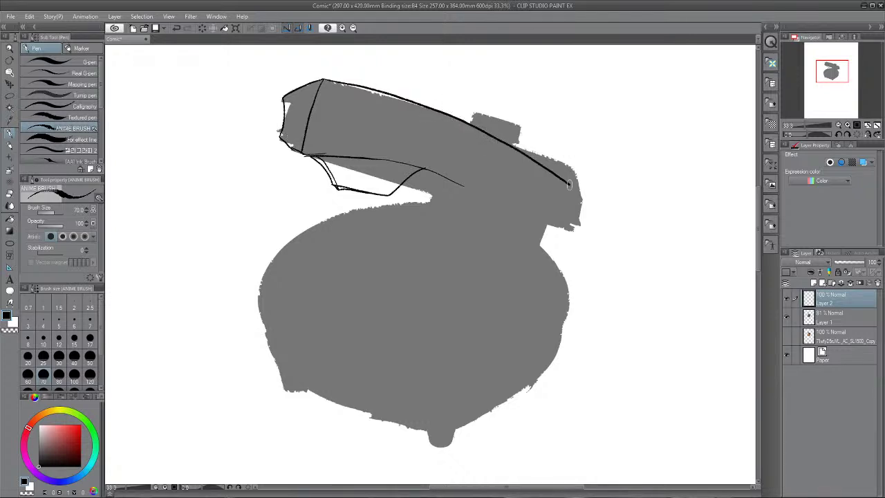
pyautogui.hotkey('ctrl', 'z')
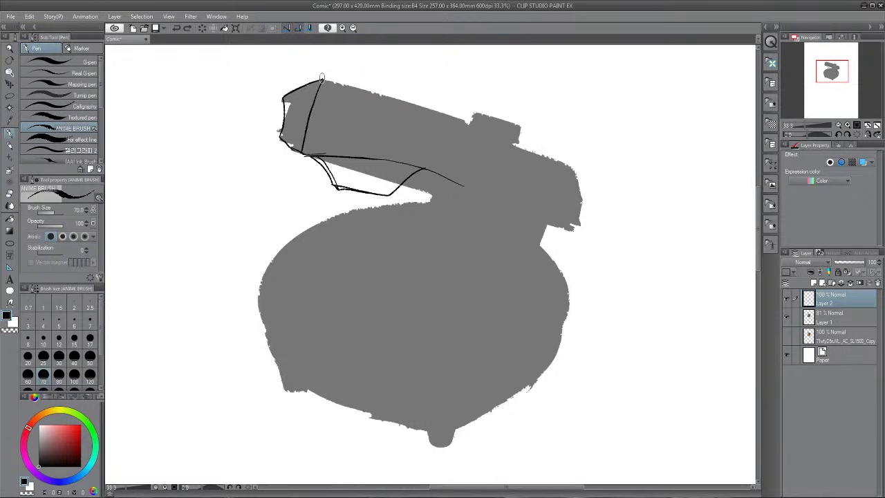
pyautogui.moveTo(321, 78)
pyautogui.mouseDown()
pyautogui.moveTo(512, 141)
pyautogui.moveTo(580, 201)
pyautogui.moveTo(579, 215)
pyautogui.moveTo(566, 222)
pyautogui.mouseUp()
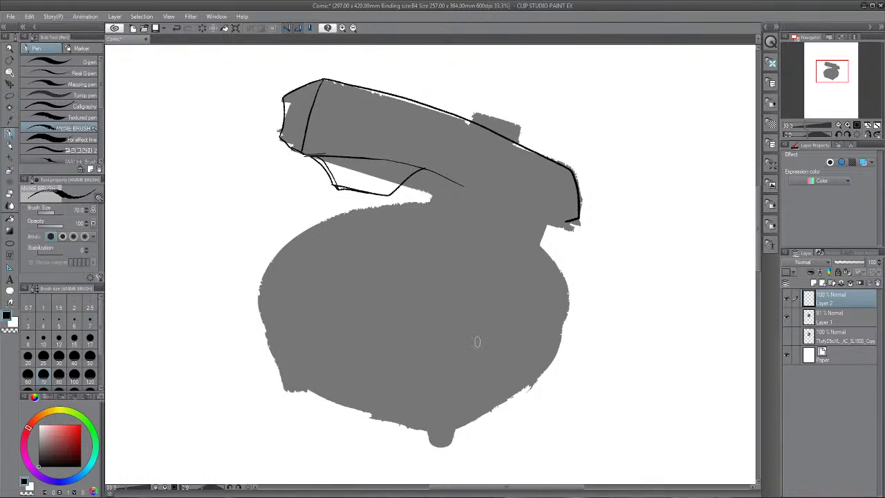
# - Erase the line around the rear corner and redraw the rear as a pointed tail with a lower wedge and a diagonal line
pyautogui.press('e')
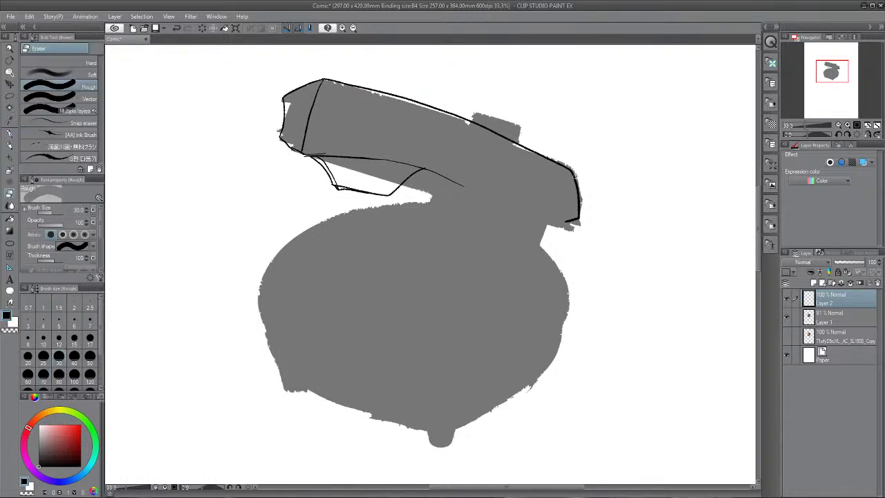
pyautogui.moveTo(584, 166); pyautogui.dragTo(612, 207)
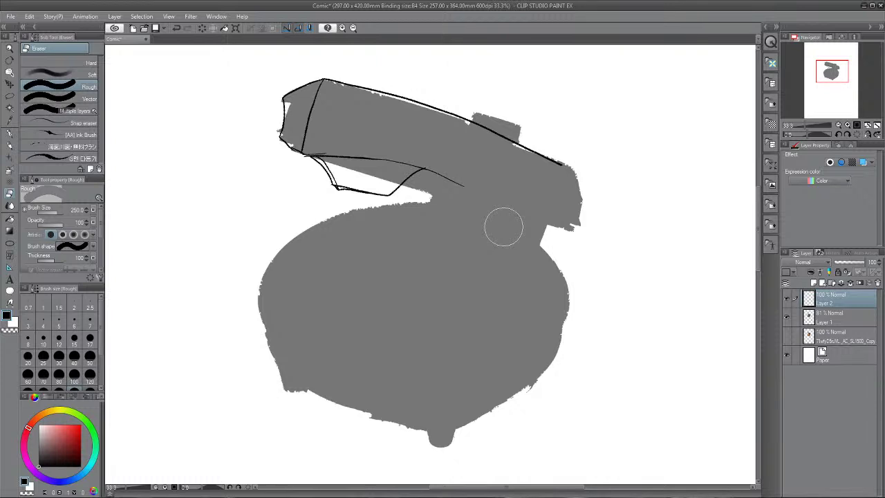
pyautogui.press('p')
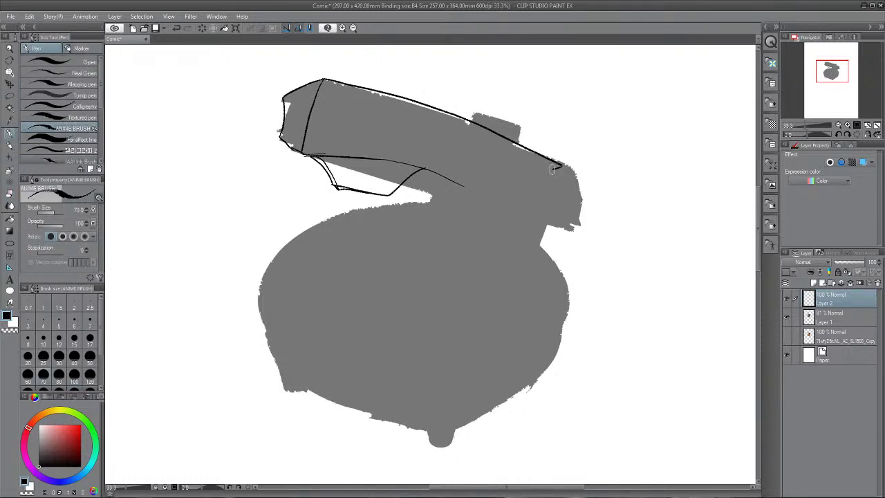
pyautogui.moveTo(559, 166)
pyautogui.mouseDown()
pyautogui.moveTo(568, 225)
pyautogui.moveTo(580, 228)
pyautogui.moveTo(529, 173)
pyautogui.mouseUp()
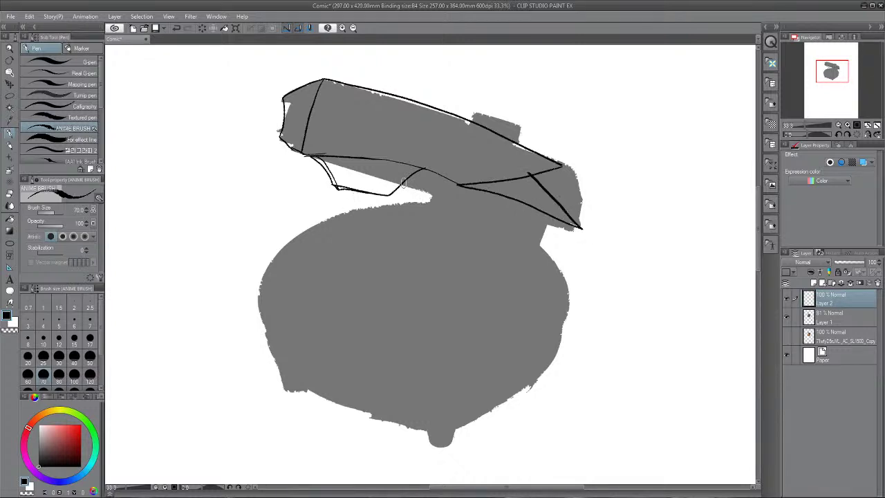
# - Draw a lower housing with a curved bottom edge beneath the hanging bracket, undoing the first side stroke
pyautogui.moveTo(403, 181); pyautogui.dragTo(422, 193)
pyautogui.hotkey('ctrl', 'z')
pyautogui.moveTo(349, 193)
pyautogui.mouseDown()
pyautogui.moveTo(398, 195)
pyautogui.moveTo(398, 223)
pyautogui.mouseUp()
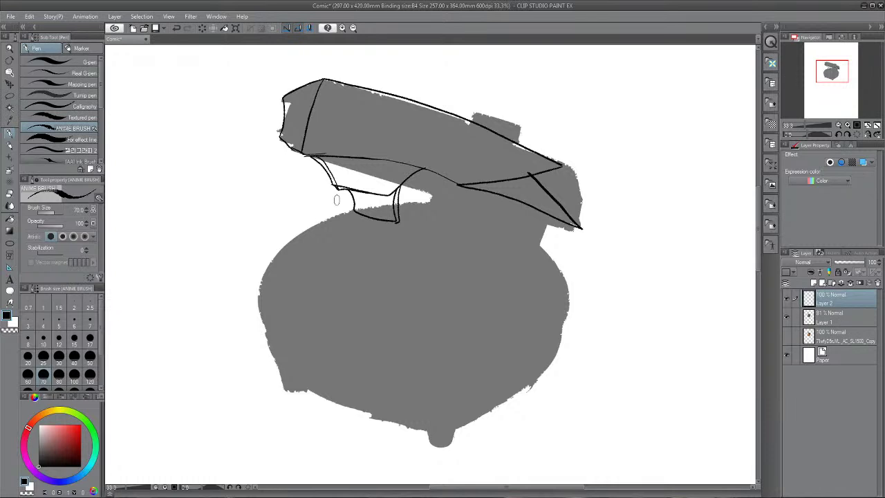
# - Draw a large oval wheel with an inner rim at the housing's front and two smaller wheel circles behind it
pyautogui.moveTo(338, 188)
pyautogui.mouseDown()
pyautogui.moveTo(325, 225)
pyautogui.moveTo(331, 237)
pyautogui.moveTo(355, 207)
pyautogui.mouseUp()
pyautogui.moveTo(351, 215)
pyautogui.mouseDown()
pyautogui.moveTo(326, 223)
pyautogui.moveTo(331, 198)
pyautogui.moveTo(345, 195)
pyautogui.mouseUp()
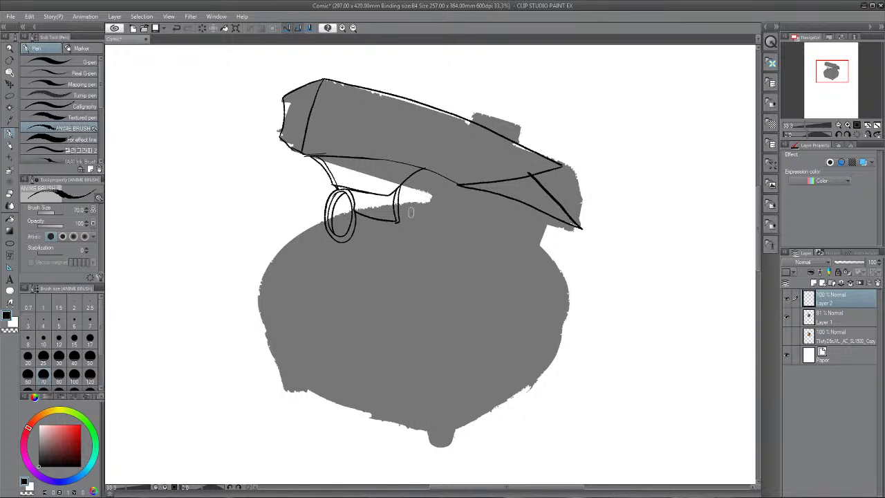
pyautogui.moveTo(411, 213); pyautogui.dragTo(412, 215)
pyautogui.moveTo(427, 182)
pyautogui.mouseDown()
pyautogui.moveTo(417, 201)
pyautogui.moveTo(424, 211)
pyautogui.moveTo(435, 183)
pyautogui.mouseUp()
# - Add inner rim rings to the two small wheels and a round hub inside the large front wheel
pyautogui.hotkey('ctrl', '=')
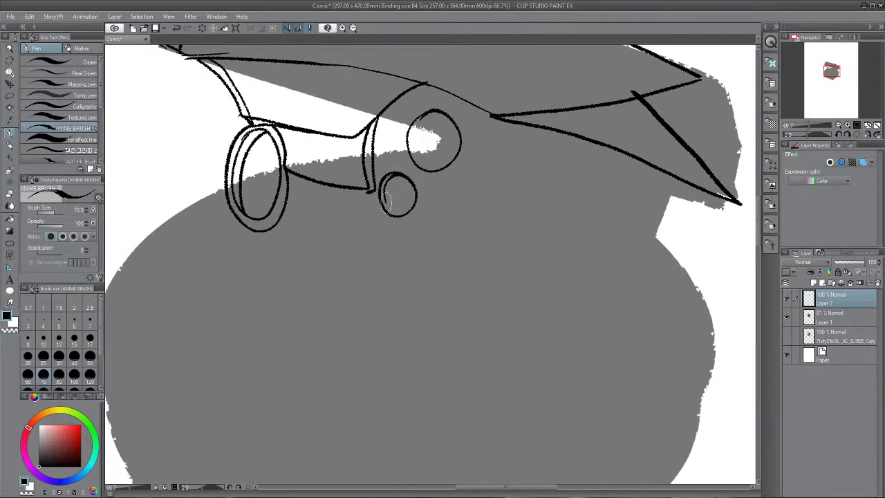
pyautogui.moveTo(385, 200)
pyautogui.mouseDown()
pyautogui.moveTo(409, 201)
pyautogui.moveTo(392, 174)
pyautogui.moveTo(392, 185)
pyautogui.mouseUp()
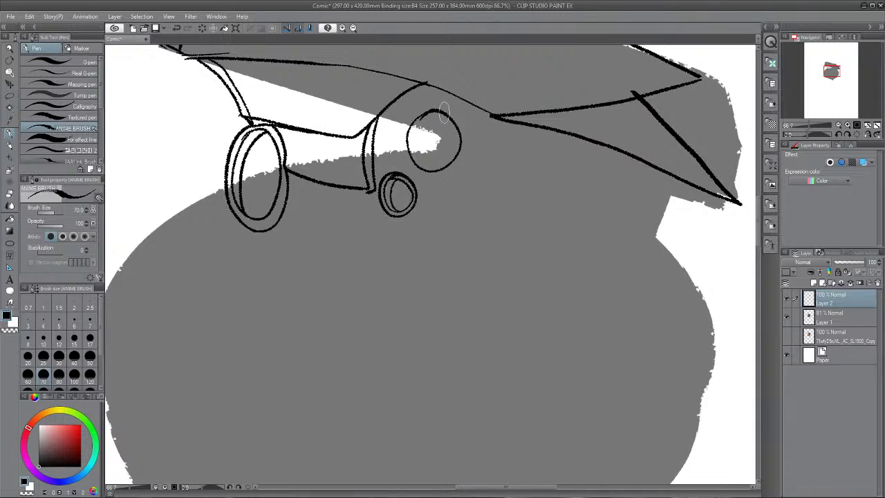
pyautogui.moveTo(443, 111)
pyautogui.mouseDown()
pyautogui.moveTo(415, 160)
pyautogui.moveTo(453, 147)
pyautogui.moveTo(427, 119)
pyautogui.moveTo(422, 141)
pyautogui.moveTo(429, 131)
pyautogui.mouseUp()
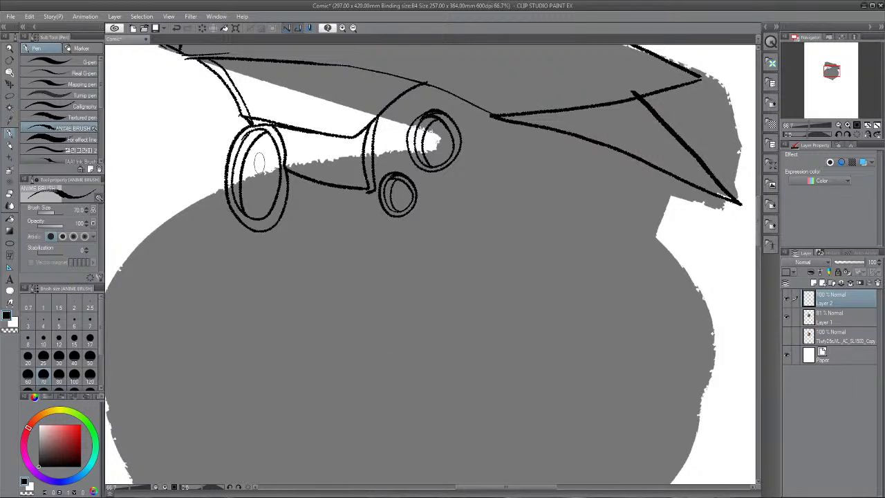
pyautogui.moveTo(260, 163)
pyautogui.mouseDown()
pyautogui.moveTo(274, 181)
pyautogui.moveTo(266, 157)
pyautogui.moveTo(254, 166)
pyautogui.mouseUp()
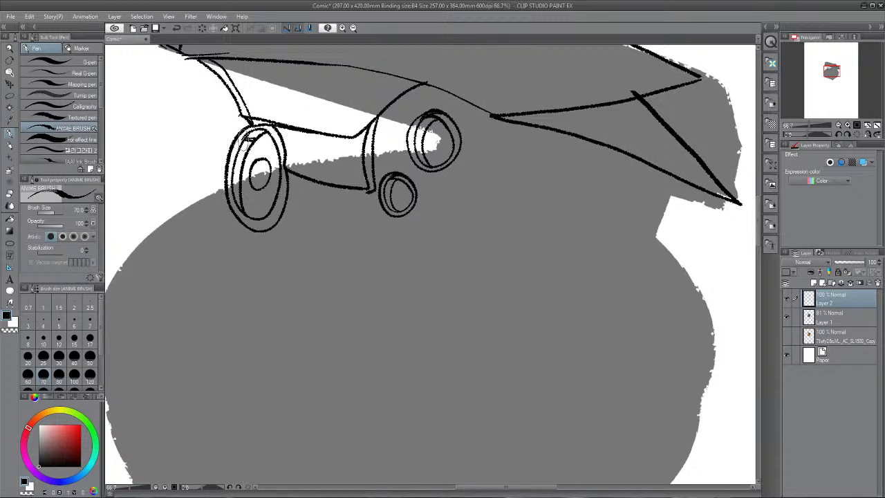
# - Draw short tread marks along the rims of all three wheels and add hubs to the two small wheels
pyautogui.moveTo(247, 133)
pyautogui.mouseDown()
pyautogui.moveTo(234, 188)
pyautogui.moveTo(239, 203)
pyautogui.mouseUp()
pyautogui.moveTo(391, 184); pyautogui.dragTo(387, 209)
pyautogui.moveTo(403, 190); pyautogui.dragTo(404, 203)
pyautogui.moveTo(430, 148)
pyautogui.mouseDown()
pyautogui.moveTo(424, 125)
pyautogui.moveTo(422, 154)
pyautogui.mouseUp()
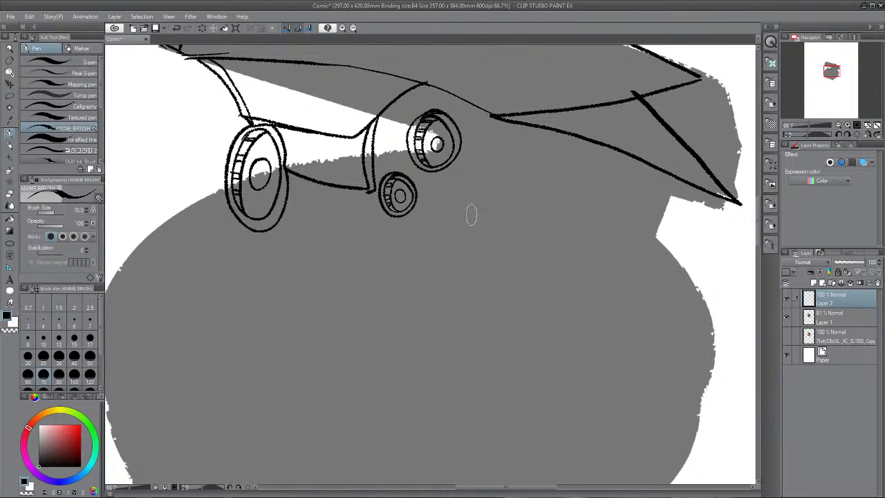
pyautogui.scroll(-2, 470, 215)
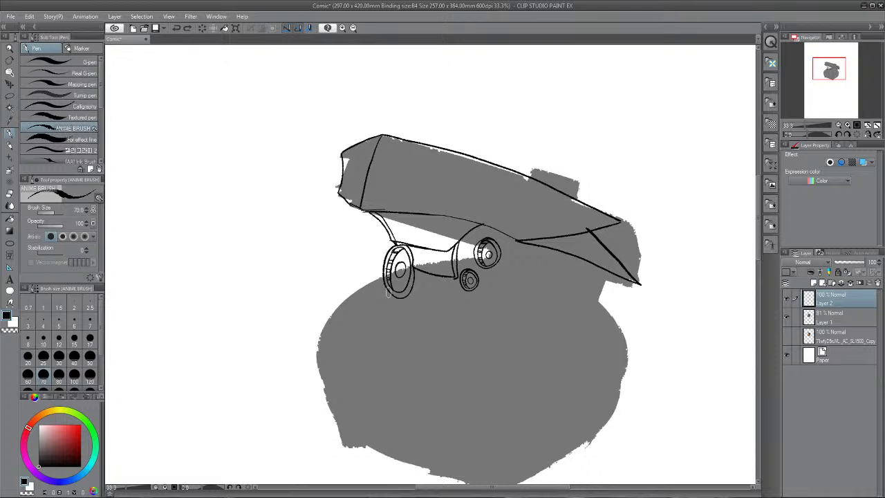
# - Draw a wavy lower edge beneath the three round lenses and add curved barrel sides behind them
pyautogui.moveTo(396, 306)
pyautogui.mouseDown()
pyautogui.moveTo(464, 301)
pyautogui.moveTo(558, 252)
pyautogui.mouseUp()
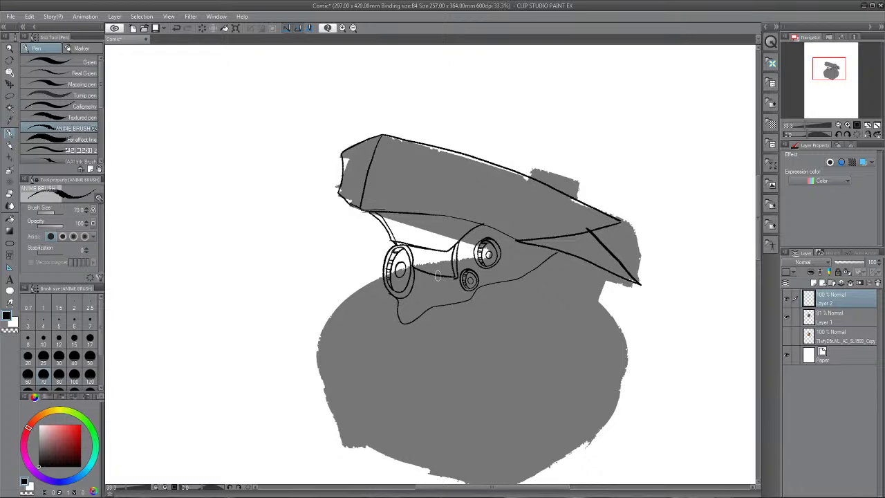
pyautogui.moveTo(426, 277); pyautogui.dragTo(422, 289)
pyautogui.moveTo(478, 274)
pyautogui.mouseDown()
pyautogui.moveTo(511, 264)
pyautogui.moveTo(504, 268)
pyautogui.mouseUp()
# - Draw a centre line down the lower body and outline an angular face panel tapering to its lower tip
pyautogui.moveTo(401, 323); pyautogui.dragTo(384, 452)
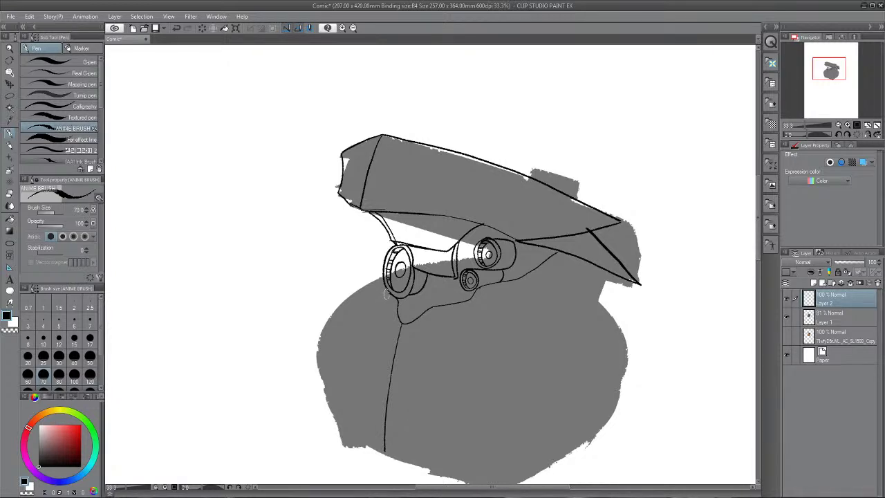
pyautogui.moveTo(386, 294); pyautogui.dragTo(366, 349)
pyautogui.hotkey('ctrl', 'z')
pyautogui.scroll(-2, 513, 418)
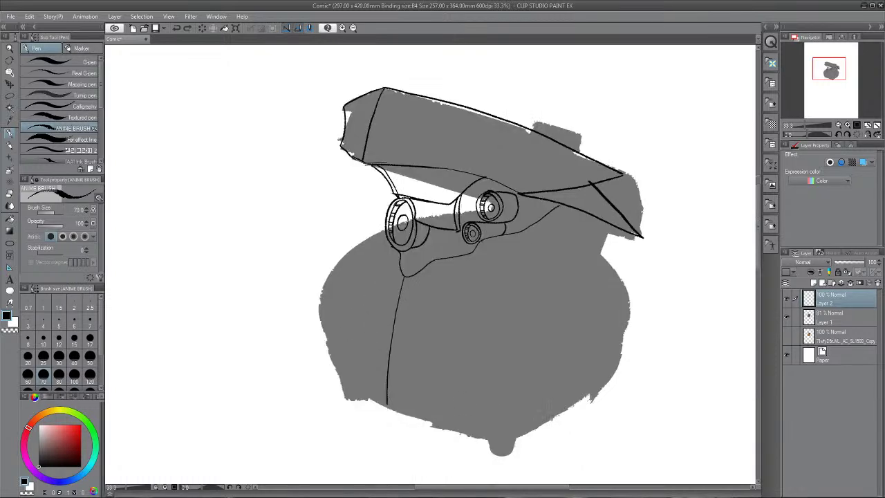
pyautogui.moveTo(524, 329); pyautogui.dragTo(534, 313)
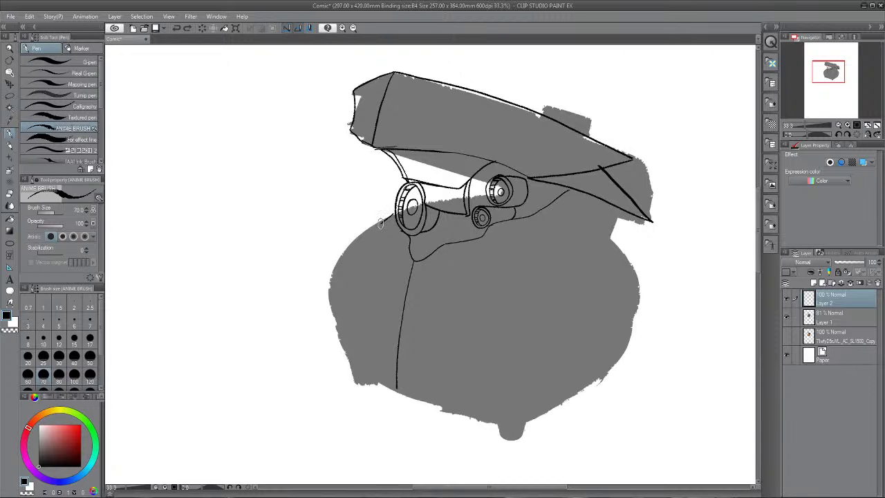
pyautogui.moveTo(387, 216)
pyautogui.mouseDown()
pyautogui.moveTo(377, 341)
pyautogui.moveTo(417, 396)
pyautogui.moveTo(534, 268)
pyautogui.moveTo(518, 223)
pyautogui.mouseUp()
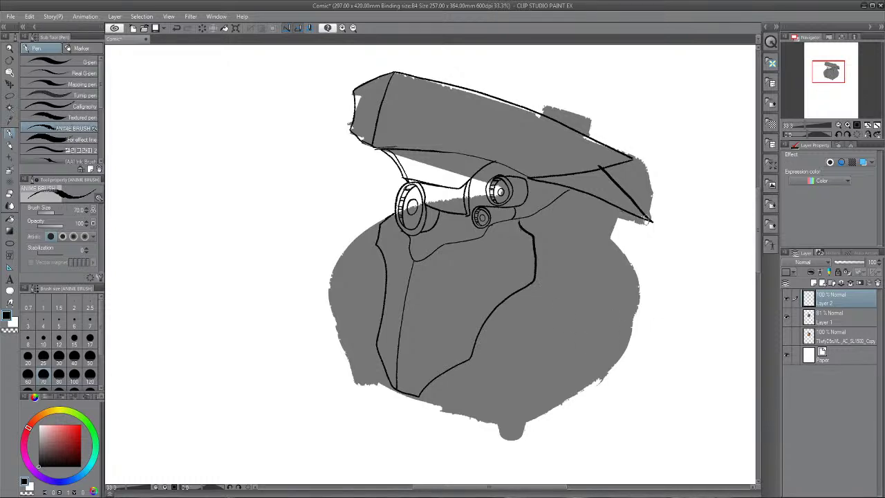
# - Draw a pointed side flap beneath the brim's rear tip and a thin outer edge line below the brim's front
pyautogui.moveTo(648, 221)
pyautogui.mouseDown()
pyautogui.moveTo(630, 222)
pyautogui.moveTo(608, 243)
pyautogui.mouseUp()
pyautogui.moveTo(560, 189)
pyautogui.mouseDown()
pyautogui.moveTo(563, 270)
pyautogui.moveTo(607, 243)
pyautogui.mouseUp()
pyautogui.moveTo(379, 151)
pyautogui.mouseDown()
pyautogui.moveTo(380, 222)
pyautogui.moveTo(392, 157)
pyautogui.mouseUp()
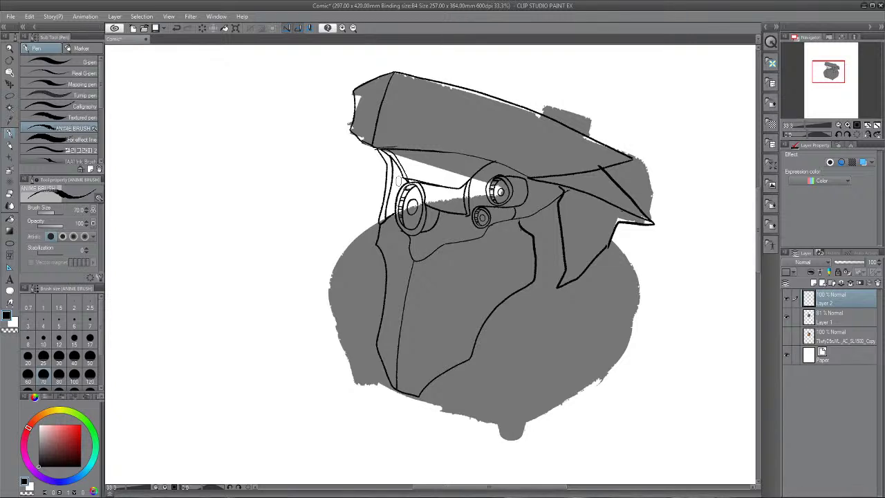
# - Fill the narrow gap between the front edge line and the large front lens with black
pyautogui.press('g')
pyautogui.click(395, 185)
pyautogui.scroll(-3, 499, 413)
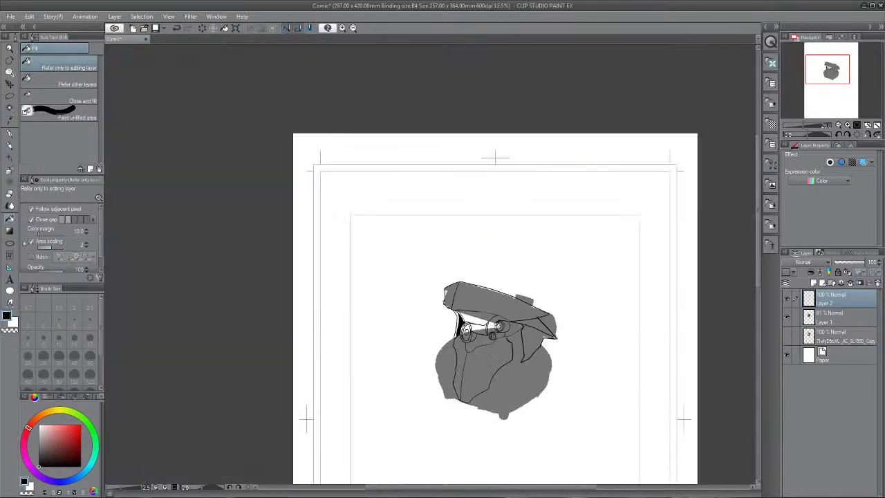
pyautogui.scroll(3, 520, 394)
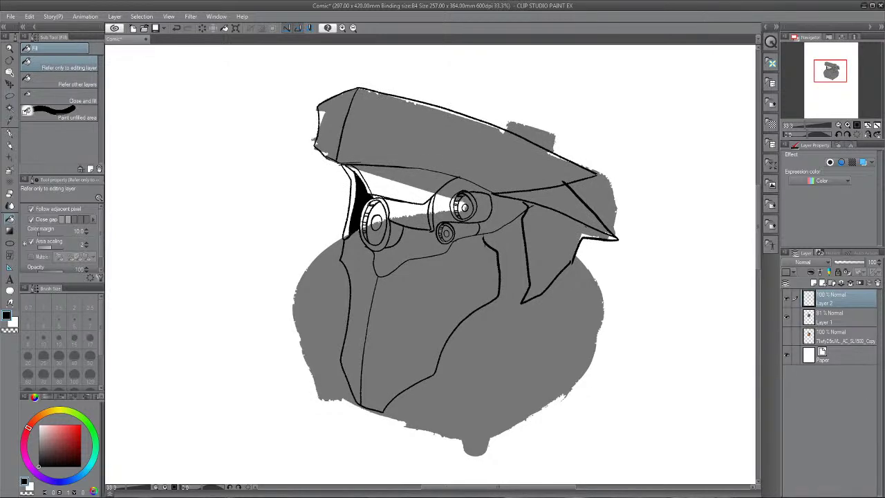
# - Draw a crease across the upper face panel and a narrow facet beside the centre line, shaded with diagonal hatching
pyautogui.press('p')
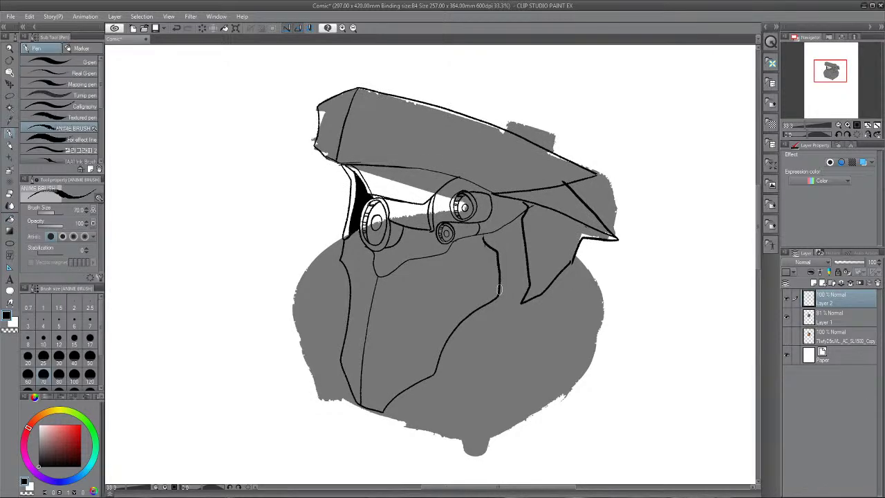
pyautogui.moveTo(403, 263); pyautogui.dragTo(484, 255)
pyautogui.moveTo(397, 270); pyautogui.dragTo(366, 400)
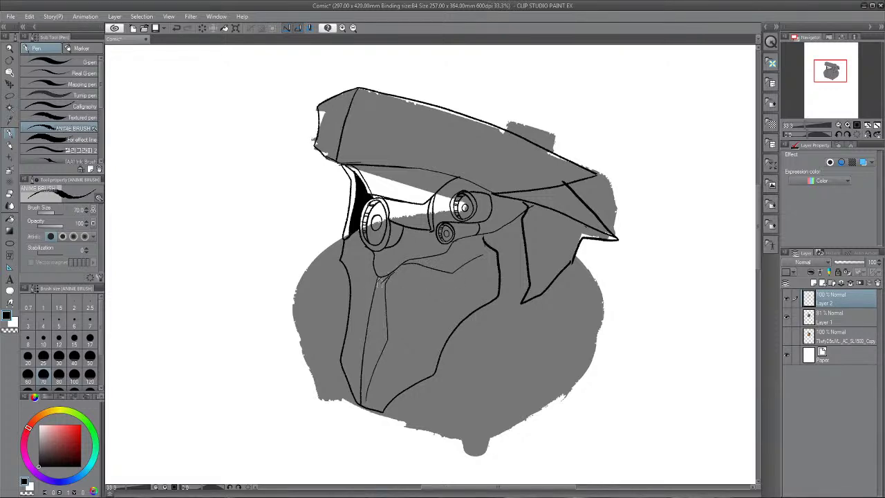
pyautogui.moveTo(375, 288); pyautogui.dragTo(360, 400)
# - Fill the recessed area around and beneath the lenses with solid black
pyautogui.press('g')
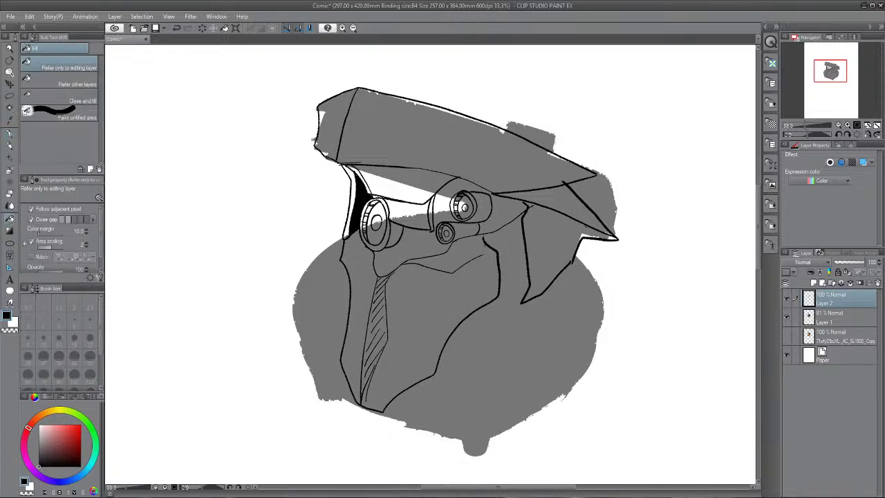
pyautogui.click(498, 214)
pyautogui.hotkey('ctrl', '-')
pyautogui.hotkey('ctrl', '-')
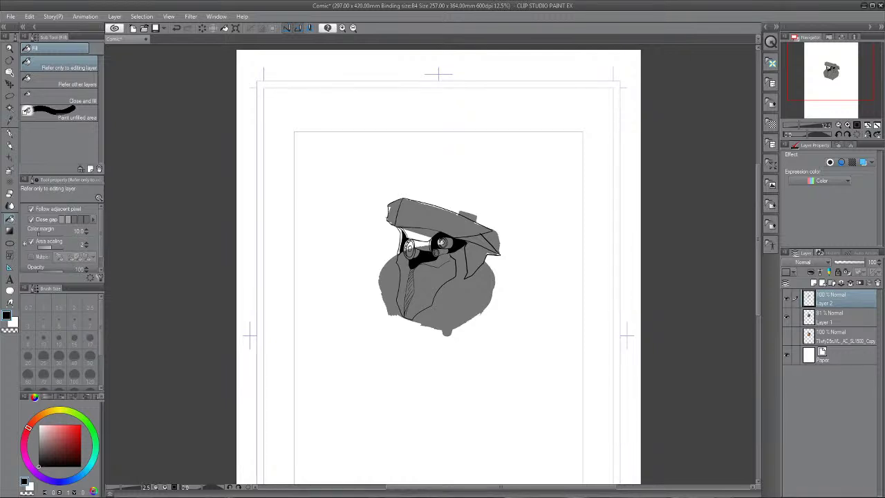
# - Connect the face panel to the side flap and draw a curved jaw strip with cross bands along the panel's rear edge
pyautogui.press('p')
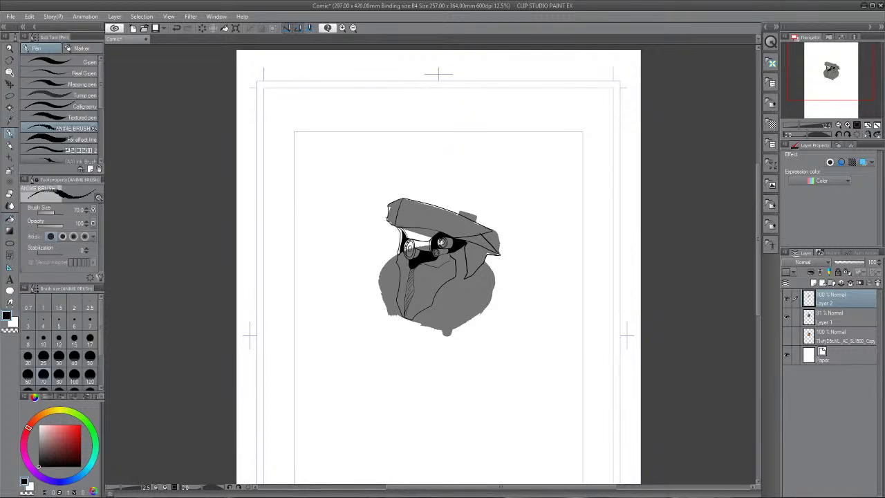
pyautogui.hotkey('ctrl', '=')
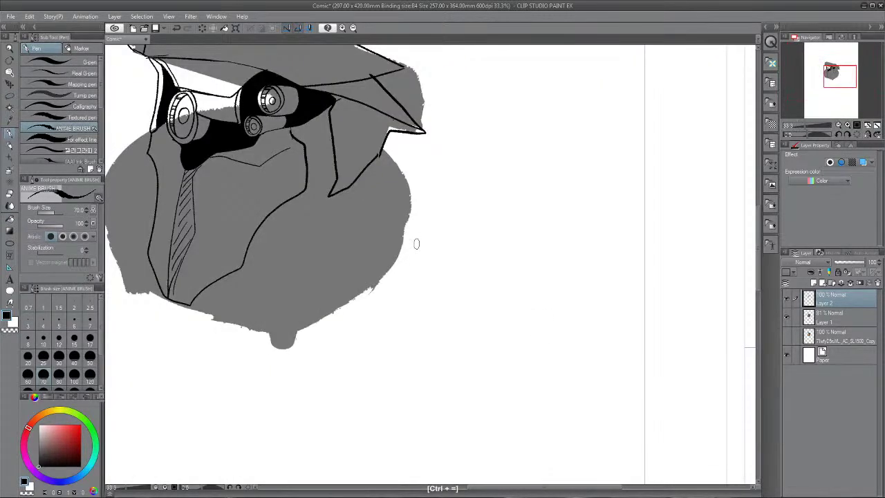
pyautogui.moveTo(400, 69)
pyautogui.mouseDown()
pyautogui.moveTo(544, 201)
pyautogui.moveTo(522, 211)
pyautogui.moveTo(546, 149)
pyautogui.mouseUp()
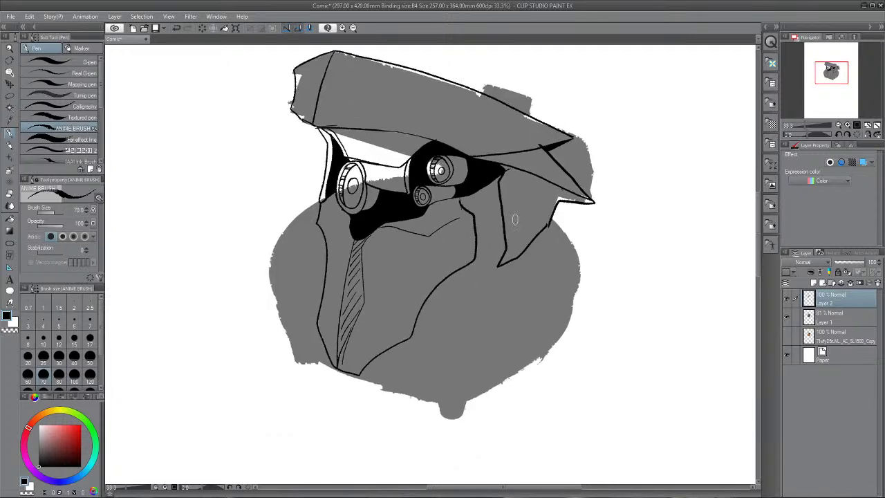
pyautogui.moveTo(505, 241)
pyautogui.mouseDown()
pyautogui.moveTo(483, 257)
pyautogui.moveTo(475, 250)
pyautogui.mouseUp()
pyautogui.moveTo(503, 264); pyautogui.dragTo(369, 380)
pyautogui.moveTo(491, 266)
pyautogui.mouseDown()
pyautogui.moveTo(460, 293)
pyautogui.moveTo(419, 311)
pyautogui.moveTo(476, 276)
pyautogui.moveTo(435, 298)
pyautogui.mouseUp()
pyautogui.moveTo(409, 338); pyautogui.dragTo(478, 304)
pyautogui.moveTo(403, 342); pyautogui.dragTo(448, 328)
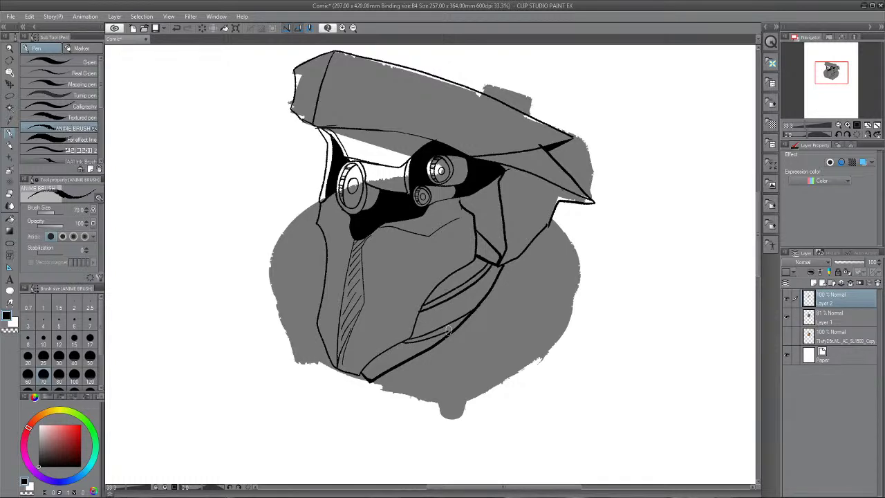
# - Add fold lines inside the jaw strip and fill the sections between its bands with black
pyautogui.moveTo(366, 366); pyautogui.dragTo(427, 345)
pyautogui.moveTo(424, 302); pyautogui.dragTo(458, 282)
pyautogui.moveTo(425, 315)
pyautogui.mouseDown()
pyautogui.moveTo(482, 281)
pyautogui.moveTo(413, 338)
pyautogui.moveTo(419, 344)
pyautogui.mouseUp()
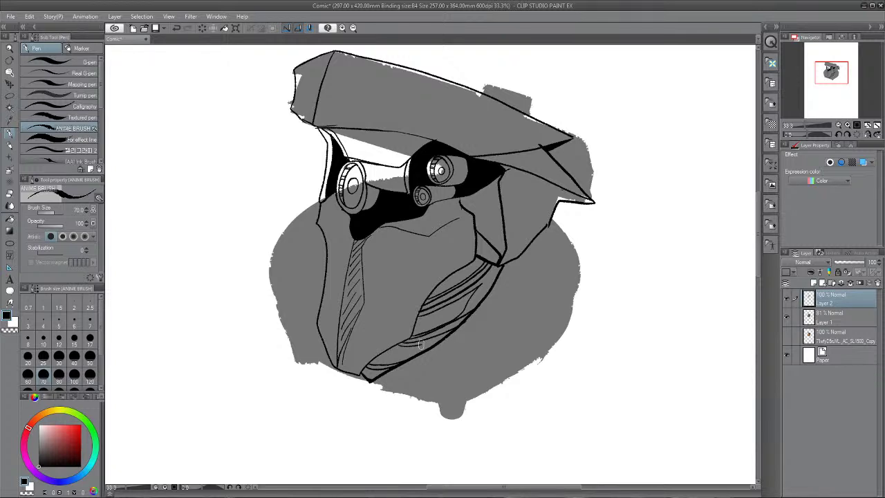
pyautogui.press('g')
pyautogui.click(452, 280)
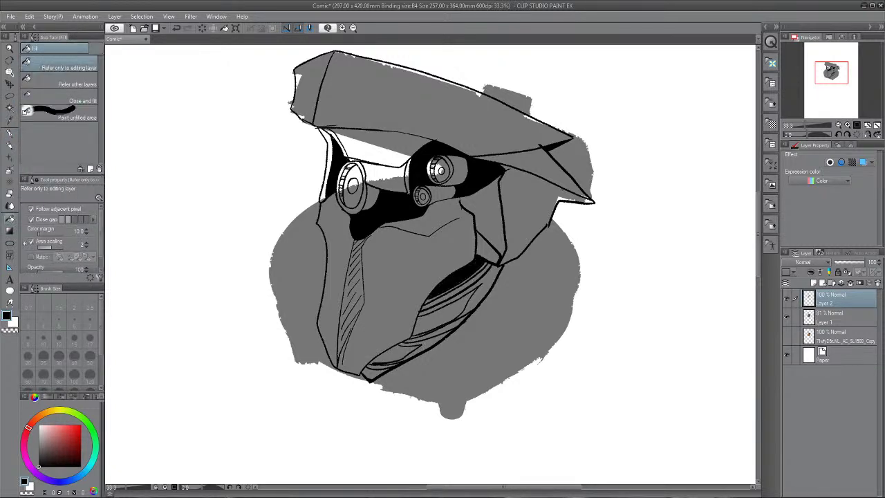
pyautogui.click(442, 312)
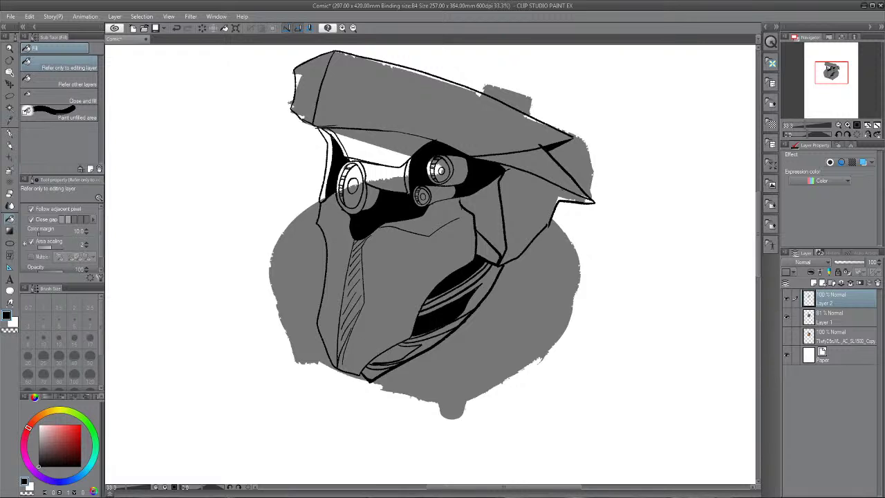
pyautogui.hotkey('ctrl', '-')
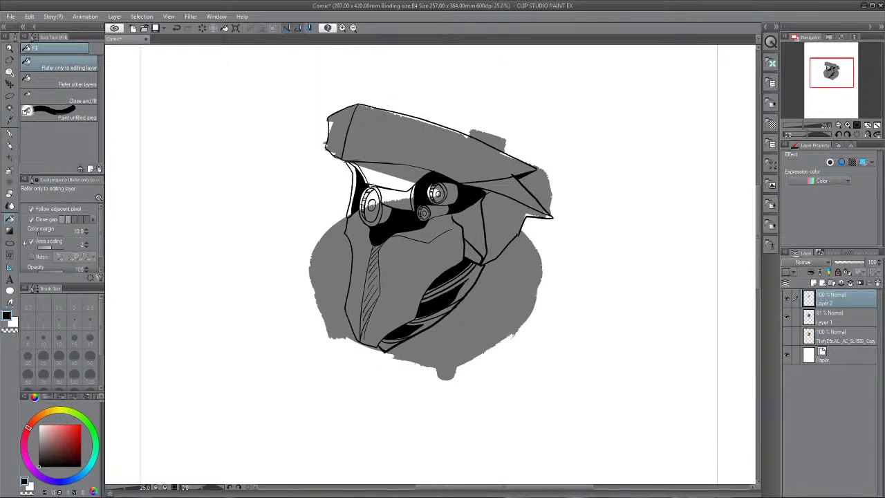
# - Draw curved segment lines across the rounded hose shapes on both sides of the face panel, thickening the panel's front edge
pyautogui.press('p')
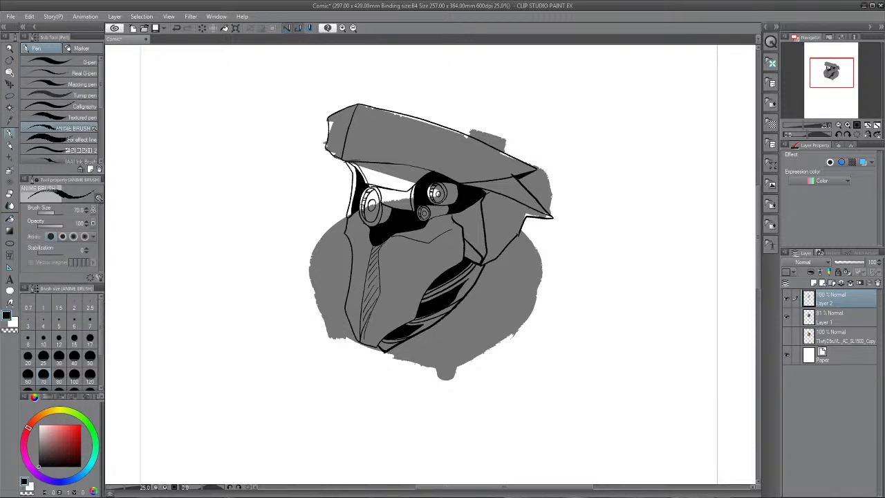
pyautogui.moveTo(309, 273)
pyautogui.mouseDown()
pyautogui.moveTo(316, 248)
pyautogui.moveTo(347, 253)
pyautogui.mouseUp()
pyautogui.moveTo(350, 286); pyautogui.dragTo(347, 244)
pyautogui.moveTo(315, 289)
pyautogui.mouseDown()
pyautogui.moveTo(318, 308)
pyautogui.moveTo(323, 292)
pyautogui.moveTo(350, 285)
pyautogui.mouseUp()
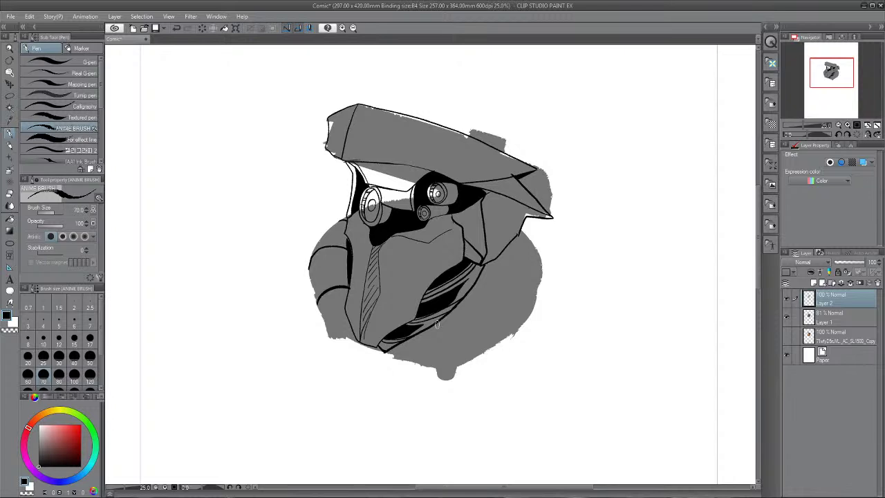
pyautogui.moveTo(444, 313); pyautogui.dragTo(499, 343)
pyautogui.moveTo(483, 266); pyautogui.dragTo(539, 289)
pyautogui.moveTo(521, 232); pyautogui.dragTo(531, 239)
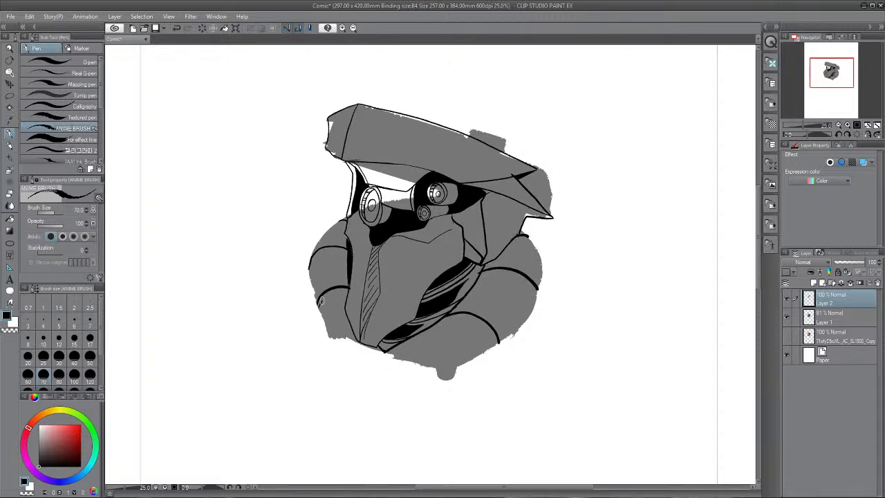
# - Double the segment lines on both hoses and outline the hoses' outer contours and lower ends
pyautogui.moveTo(320, 304); pyautogui.dragTo(348, 290)
pyautogui.moveTo(308, 271)
pyautogui.mouseDown()
pyautogui.moveTo(339, 249)
pyautogui.moveTo(351, 254)
pyautogui.moveTo(348, 221)
pyautogui.moveTo(339, 228)
pyautogui.mouseUp()
pyautogui.moveTo(338, 222)
pyautogui.mouseDown()
pyautogui.moveTo(314, 301)
pyautogui.moveTo(326, 330)
pyautogui.moveTo(332, 340)
pyautogui.moveTo(349, 324)
pyautogui.moveTo(352, 338)
pyautogui.moveTo(423, 376)
pyautogui.mouseUp()
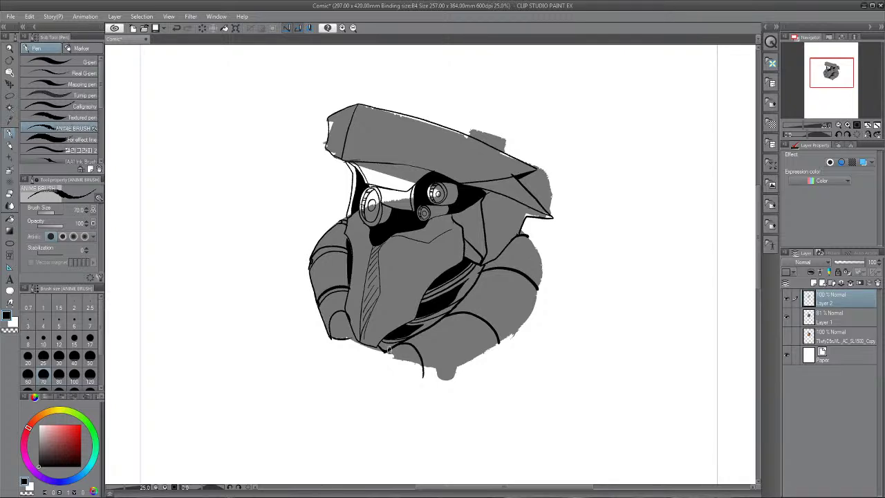
pyautogui.moveTo(385, 351)
pyautogui.mouseDown()
pyautogui.moveTo(398, 378)
pyautogui.moveTo(406, 351)
pyautogui.moveTo(459, 368)
pyautogui.moveTo(492, 345)
pyautogui.moveTo(537, 287)
pyautogui.mouseUp()
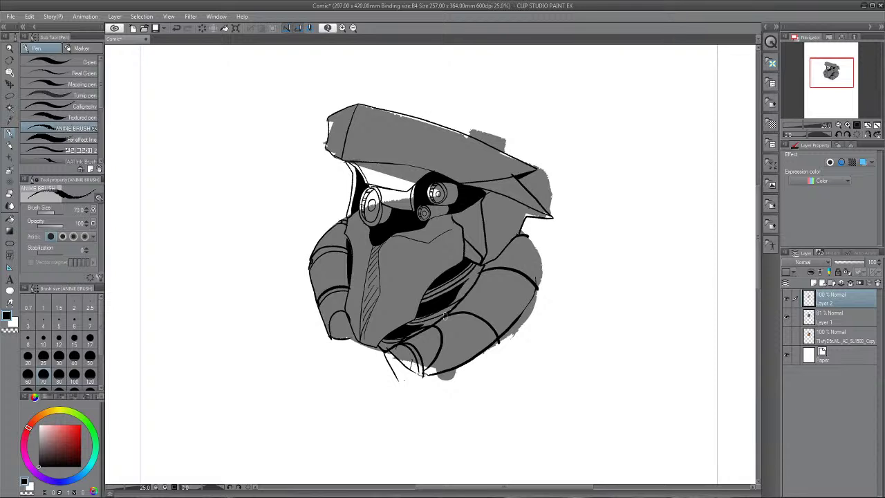
pyautogui.moveTo(481, 275)
pyautogui.mouseDown()
pyautogui.moveTo(508, 275)
pyautogui.moveTo(535, 290)
pyautogui.mouseUp()
# - Erase the messy linework at the rear hose's lower end and redraw it with dark shading beneath the face panel's tip
pyautogui.press('e')
pyautogui.moveTo(394, 361)
pyautogui.mouseDown()
pyautogui.moveTo(409, 365)
pyautogui.moveTo(431, 351)
pyautogui.mouseUp()
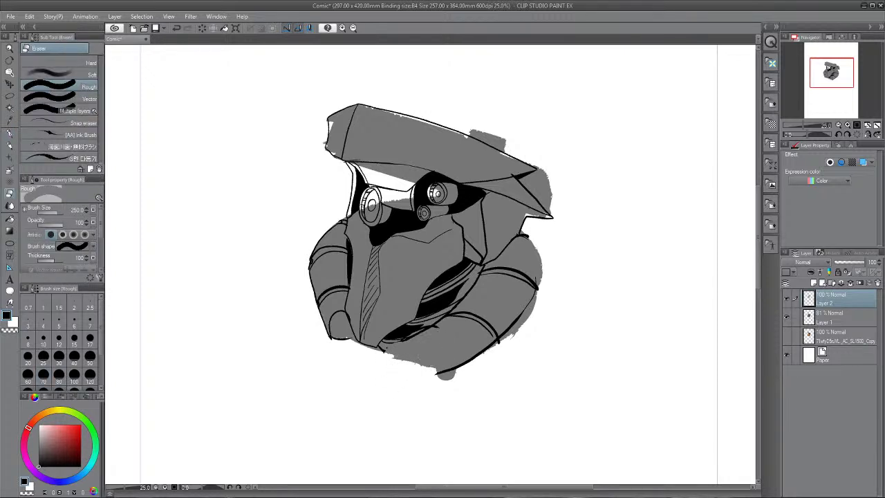
pyautogui.press('p')
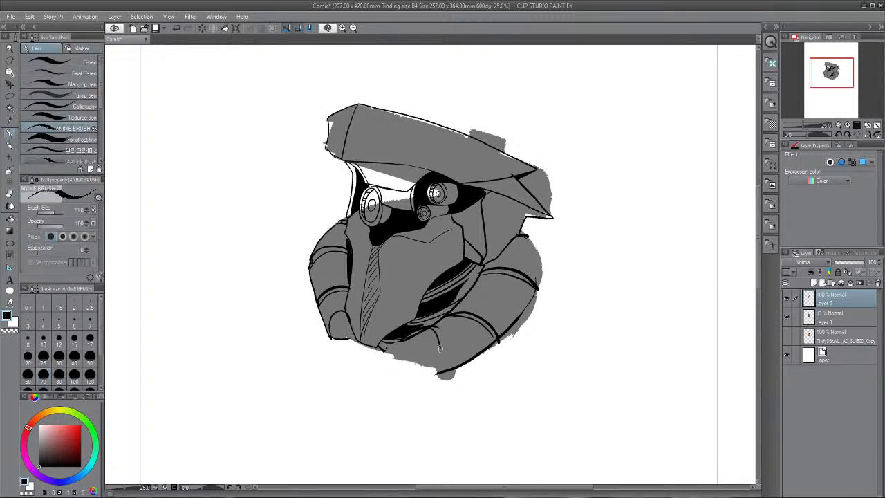
pyautogui.moveTo(417, 334)
pyautogui.mouseDown()
pyautogui.moveTo(400, 350)
pyautogui.moveTo(384, 348)
pyautogui.mouseUp()
pyautogui.scroll(-3, 421, 267)
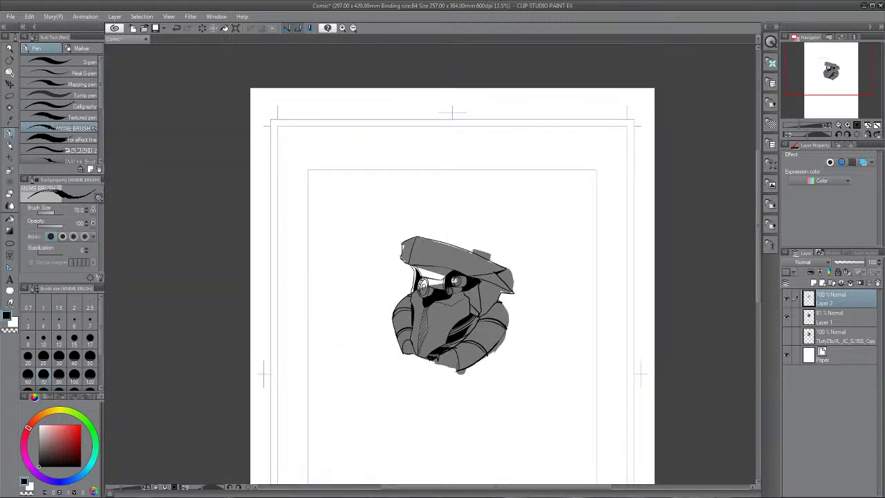
pyautogui.scroll(3, 421, 267)
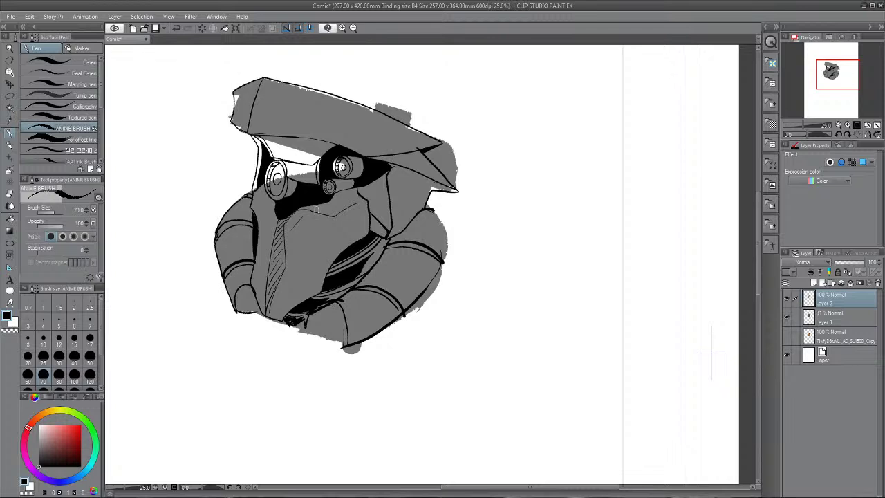
# - Shade the large face panel with long diagonal hatching lines running down towards its tip
pyautogui.moveTo(325, 214); pyautogui.dragTo(277, 283)
pyautogui.moveTo(346, 219)
pyautogui.mouseDown()
pyautogui.moveTo(284, 304)
pyautogui.moveTo(314, 270)
pyautogui.mouseUp()
pyautogui.moveTo(314, 266); pyautogui.dragTo(273, 311)
pyautogui.moveTo(359, 230); pyautogui.dragTo(289, 311)
pyautogui.scroll(-3, 336, 255)
pyautogui.scroll(3, 337, 255)
# - Draw a narrow strip under the front of the cap's brim and shade it with short hatching
pyautogui.moveTo(257, 138); pyautogui.dragTo(302, 143)
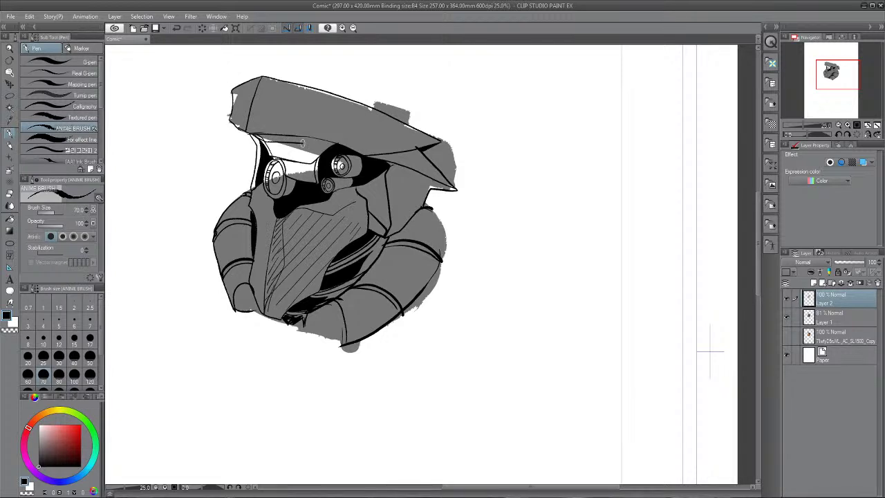
pyautogui.moveTo(255, 131)
pyautogui.mouseDown()
pyautogui.moveTo(266, 141)
pyautogui.moveTo(328, 141)
pyautogui.mouseUp()
pyautogui.moveTo(509, 361); pyautogui.dragTo(546, 420)
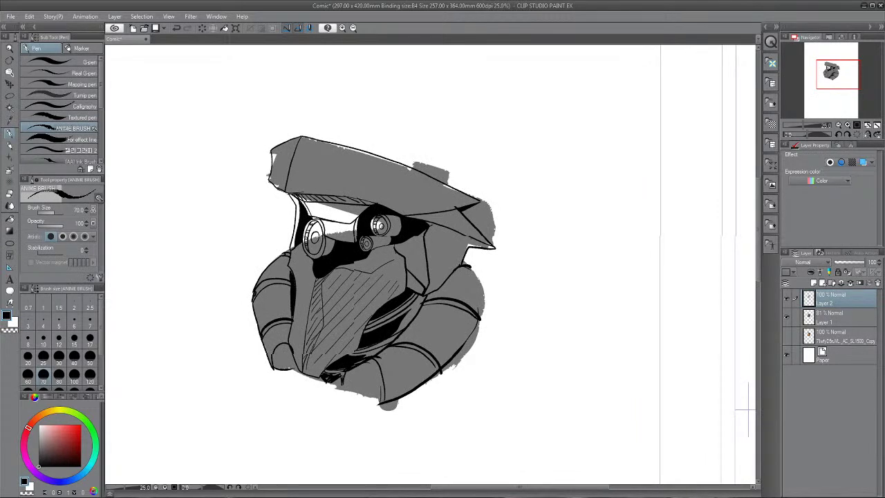
# - Move the linework layer off the grey silhouette to the empty area above and beside it
pyautogui.hotkey('ctrl', '-')
pyautogui.press('k')
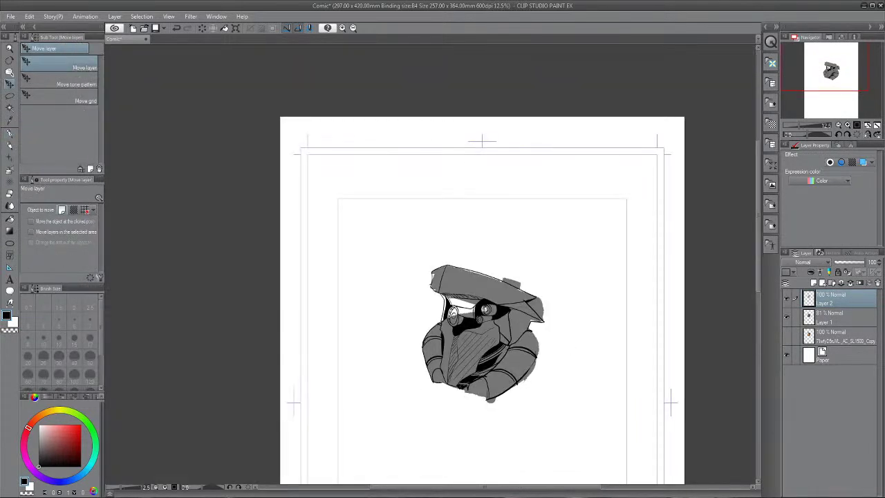
pyautogui.moveTo(484, 332); pyautogui.dragTo(593, 238)
# - Scale the linework down slightly and reposition it just above the grey silhouette, overlapping the silhouette's upper arm
pyautogui.hotkey('ctrl', 't')
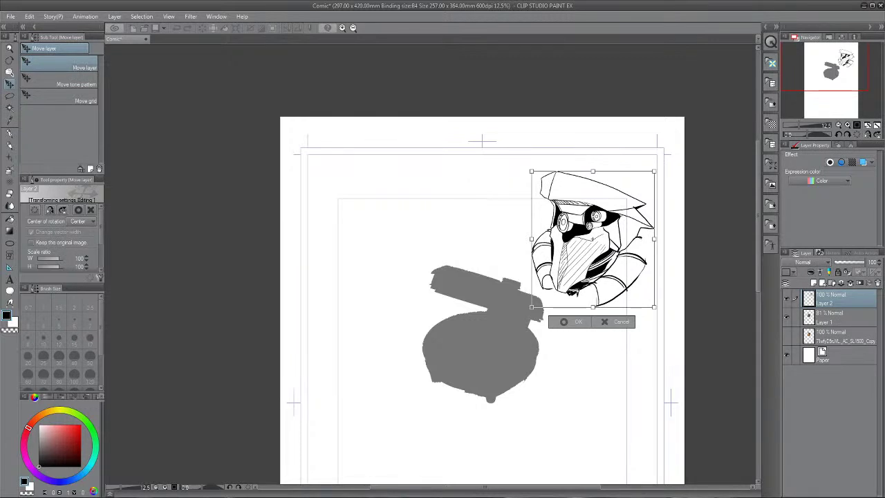
pyautogui.moveTo(653, 307); pyautogui.dragTo(633, 283)
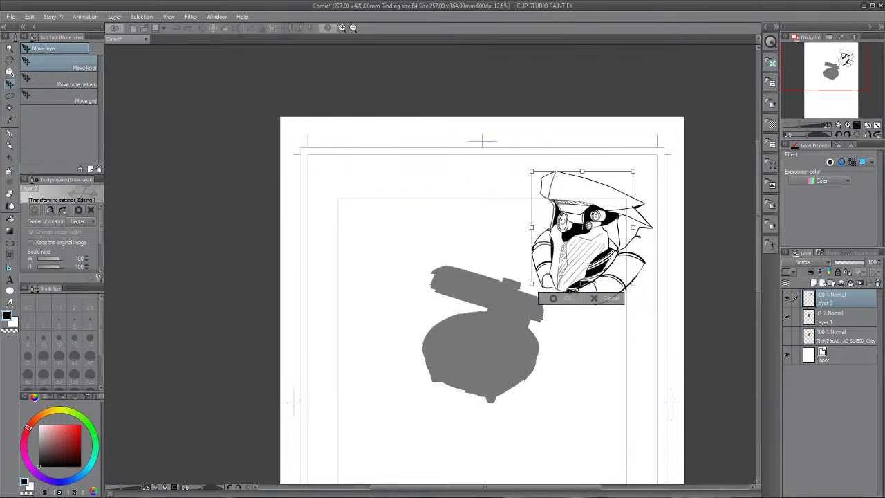
pyautogui.press('Return')
pyautogui.moveTo(587, 228); pyautogui.dragTo(453, 245)
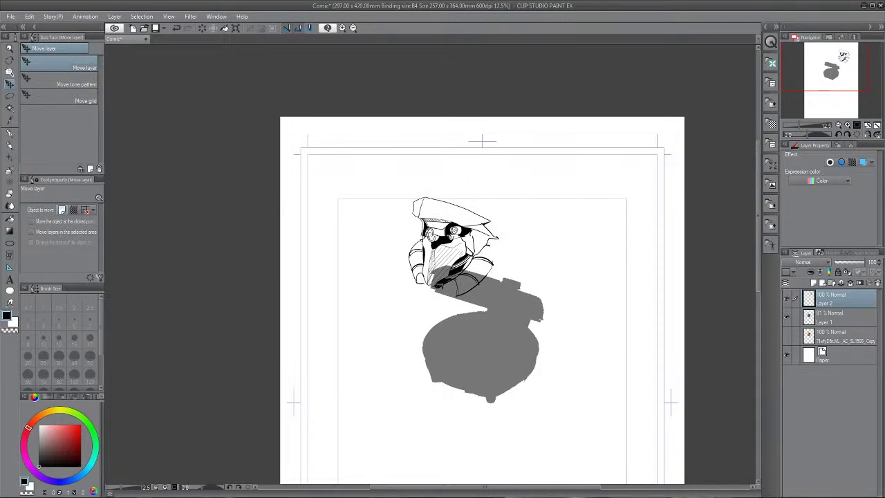
# - Move the masked-head linework clear of the grey silhouette into the empty upper-left area of the page and switch back to the pen
pyautogui.scroll(3, 534, 275)
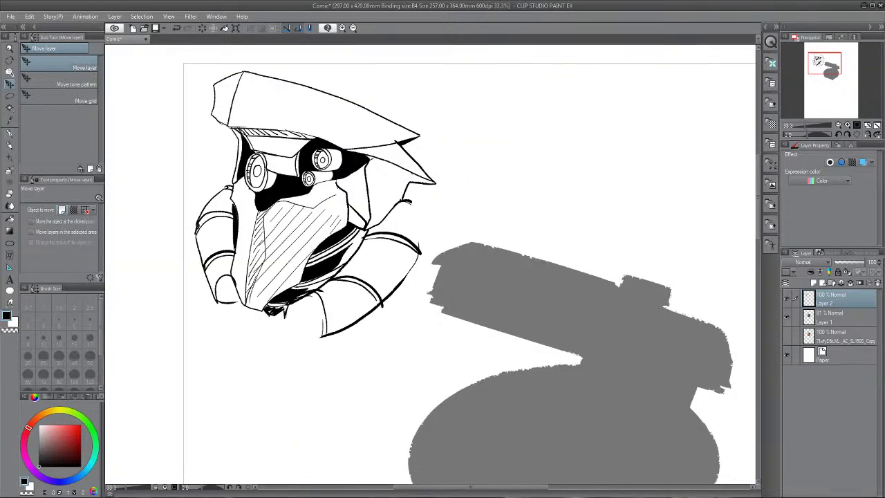
pyautogui.press('p')
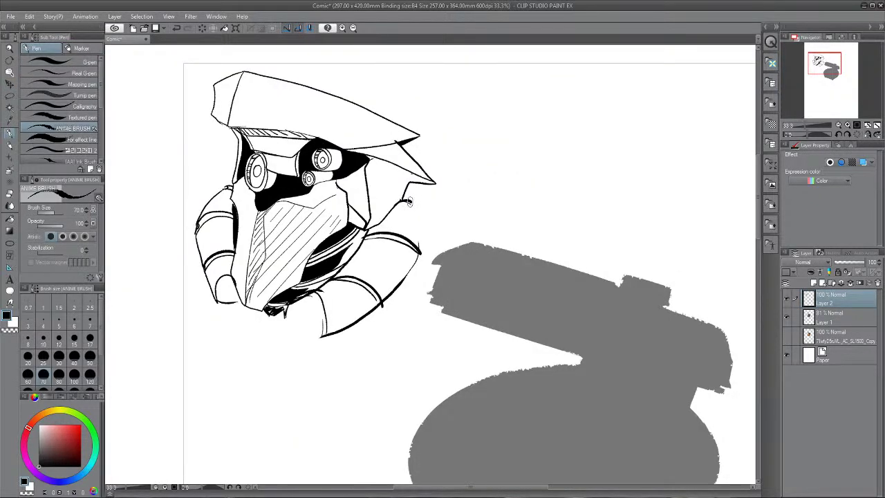
pyautogui.scroll(-3, 420, 279)
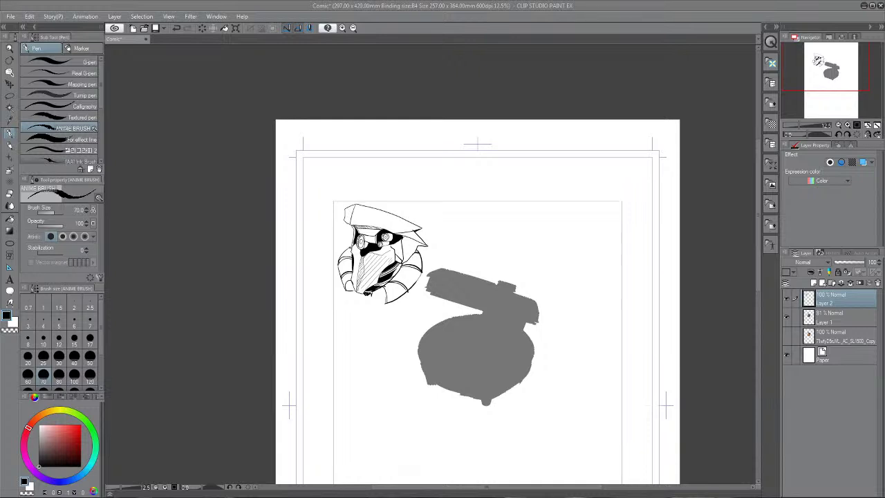
# - Add a new layer between the linework and silhouette layers and ink a curve along the lower edge of the silhouette's upper arm
pyautogui.click(490, 317)
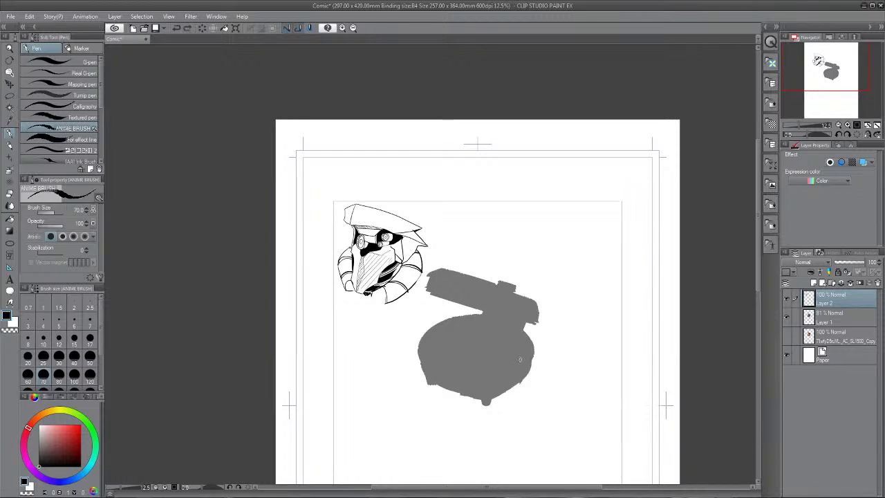
pyautogui.hotkey('ctrl', '=')
pyautogui.hotkey('ctrl', '=')
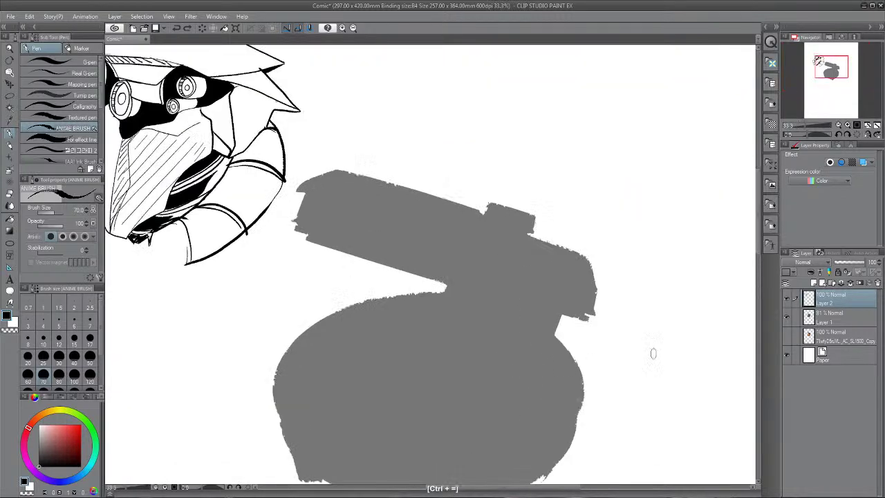
pyautogui.hotkey('ctrl', '-')
pyautogui.hotkey('ctrl', 'shift', 'n')
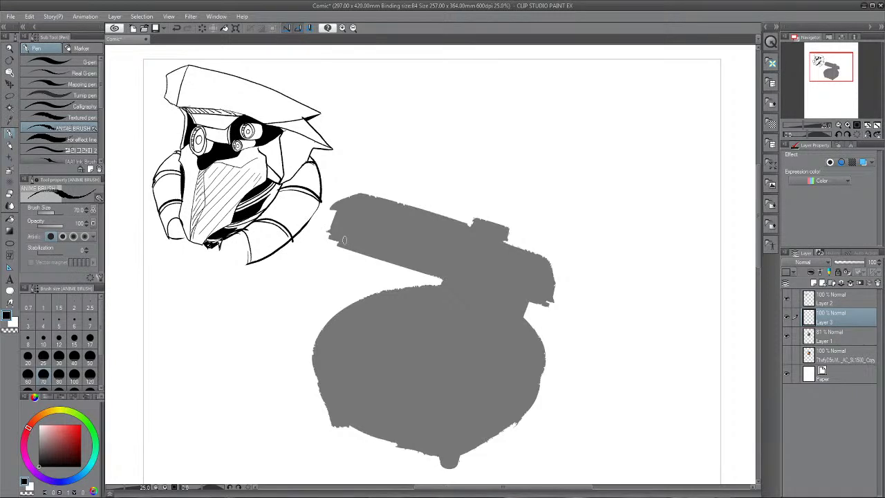
pyautogui.moveTo(329, 233); pyautogui.dragTo(440, 282)
pyautogui.moveTo(409, 312); pyautogui.dragTo(455, 312)
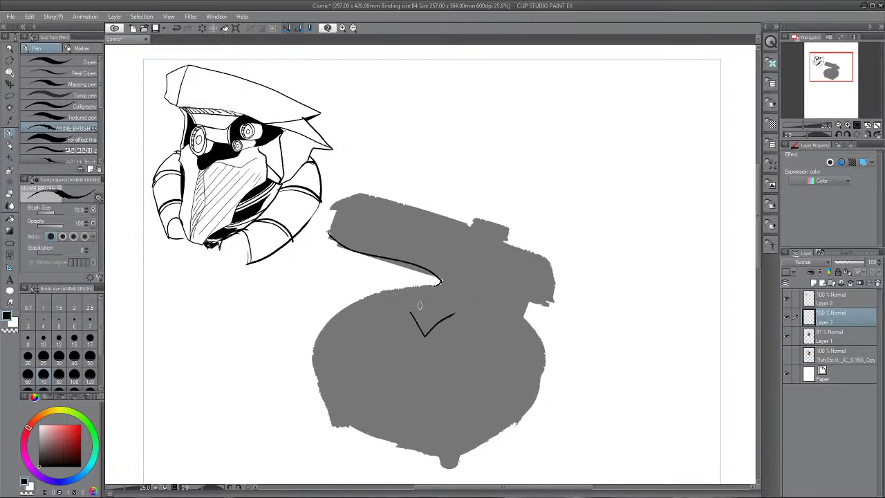
pyautogui.hotkey('ctrl', 'z')
pyautogui.hotkey('ctrl', 'x')
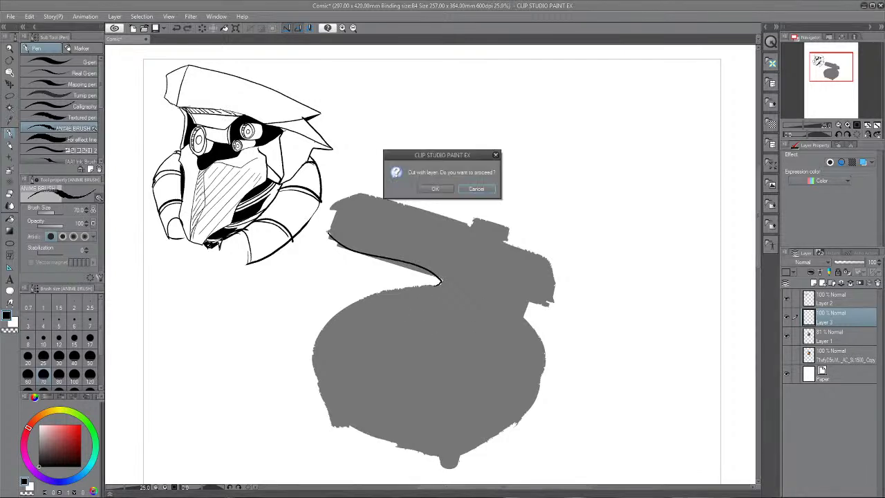
pyautogui.click(484, 189)
pyautogui.hotkey('ctrl', 'y')
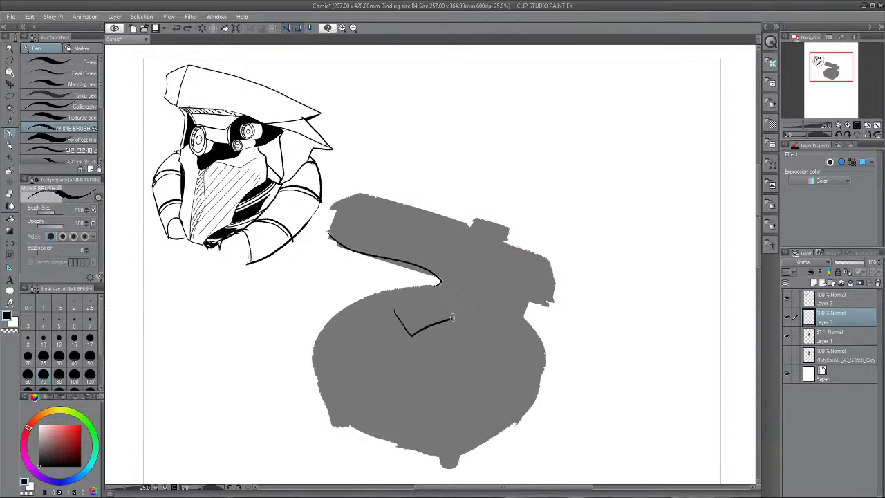
# - Draw a V-shaped brow piece at the top of the silhouette's round body and outline a heavy-jawed face beneath it
pyautogui.moveTo(393, 311)
pyautogui.mouseDown()
pyautogui.moveTo(395, 289)
pyautogui.moveTo(404, 288)
pyautogui.moveTo(409, 314)
pyautogui.moveTo(463, 298)
pyautogui.moveTo(445, 322)
pyautogui.moveTo(426, 330)
pyautogui.mouseUp()
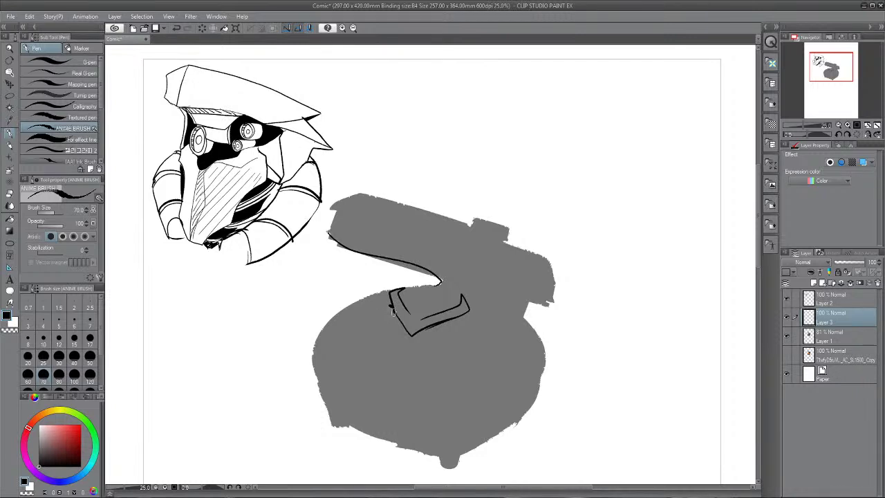
pyautogui.moveTo(392, 312)
pyautogui.mouseDown()
pyautogui.moveTo(337, 394)
pyautogui.moveTo(344, 416)
pyautogui.moveTo(399, 446)
pyautogui.moveTo(469, 433)
pyautogui.mouseUp()
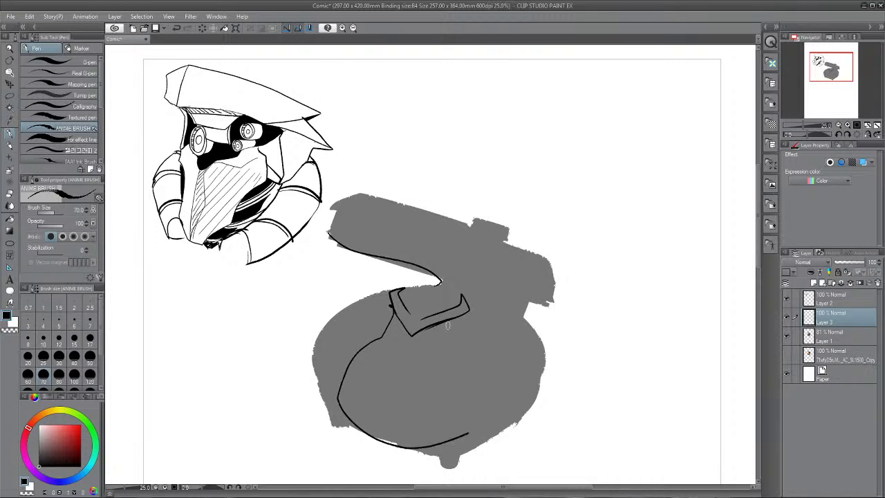
pyautogui.moveTo(448, 325)
pyautogui.mouseDown()
pyautogui.moveTo(476, 409)
pyautogui.moveTo(467, 425)
pyautogui.mouseUp()
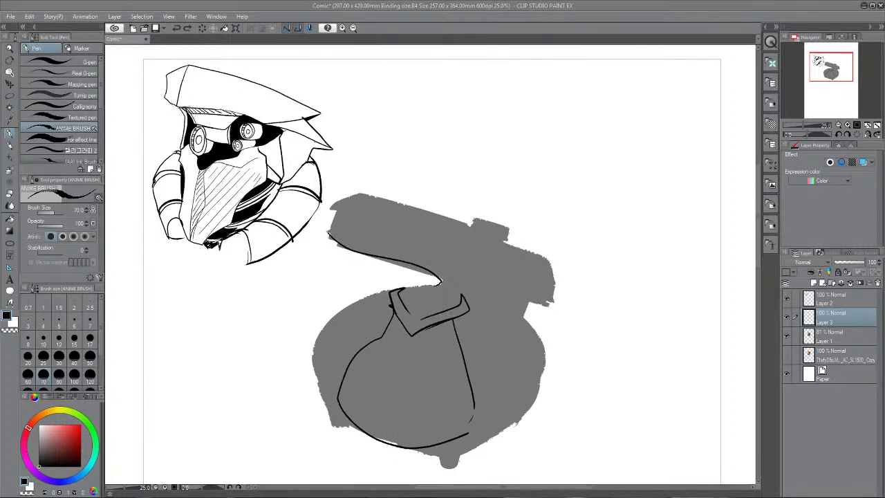
# - Draw two glaring eyes with wrinkles and a nose under the brow piece, and a long downturned mouth across the face
pyautogui.moveTo(396, 320); pyautogui.dragTo(404, 326)
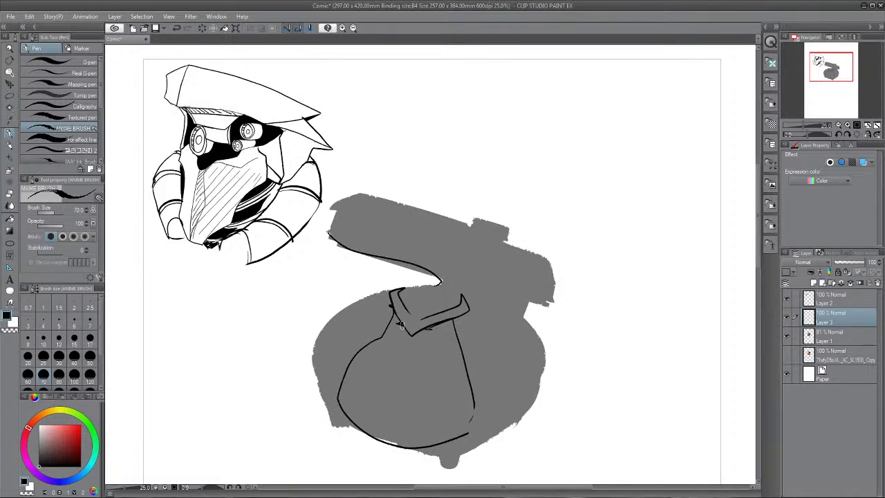
pyautogui.moveTo(401, 324)
pyautogui.mouseDown()
pyautogui.moveTo(425, 342)
pyautogui.moveTo(418, 327)
pyautogui.mouseUp()
pyautogui.moveTo(399, 327); pyautogui.dragTo(425, 338)
pyautogui.moveTo(402, 330); pyautogui.dragTo(407, 334)
pyautogui.moveTo(398, 343); pyautogui.dragTo(421, 349)
pyautogui.hotkey('ctrl', 'z')
pyautogui.moveTo(399, 328); pyautogui.dragTo(428, 335)
pyautogui.moveTo(387, 342); pyautogui.dragTo(392, 351)
pyautogui.moveTo(361, 376); pyautogui.dragTo(452, 392)
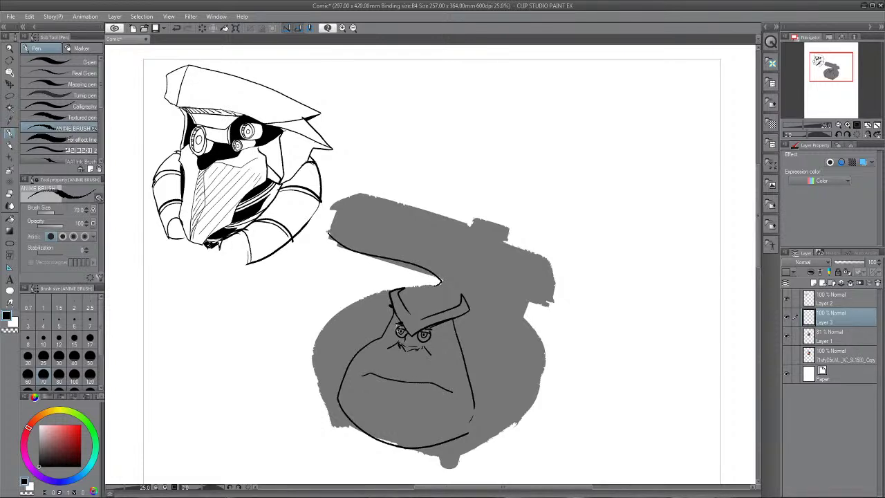
# - Darken the eye contours, add a line down the side of the nose and draw an angular crease on the chin
pyautogui.moveTo(393, 328)
pyautogui.mouseDown()
pyautogui.moveTo(402, 339)
pyautogui.moveTo(434, 332)
pyautogui.moveTo(423, 338)
pyautogui.mouseUp()
pyautogui.moveTo(428, 350); pyautogui.dragTo(417, 361)
pyautogui.hotkey('ctrl', 'z')
pyautogui.moveTo(408, 351); pyautogui.dragTo(403, 368)
pyautogui.moveTo(412, 389)
pyautogui.mouseDown()
pyautogui.moveTo(385, 406)
pyautogui.moveTo(392, 421)
pyautogui.mouseUp()
# - Outline a jagged, drooping moustache on both sides of the nose, with its ends reaching past the face outline
pyautogui.moveTo(402, 355)
pyautogui.mouseDown()
pyautogui.moveTo(358, 359)
pyautogui.moveTo(331, 380)
pyautogui.moveTo(403, 367)
pyautogui.mouseUp()
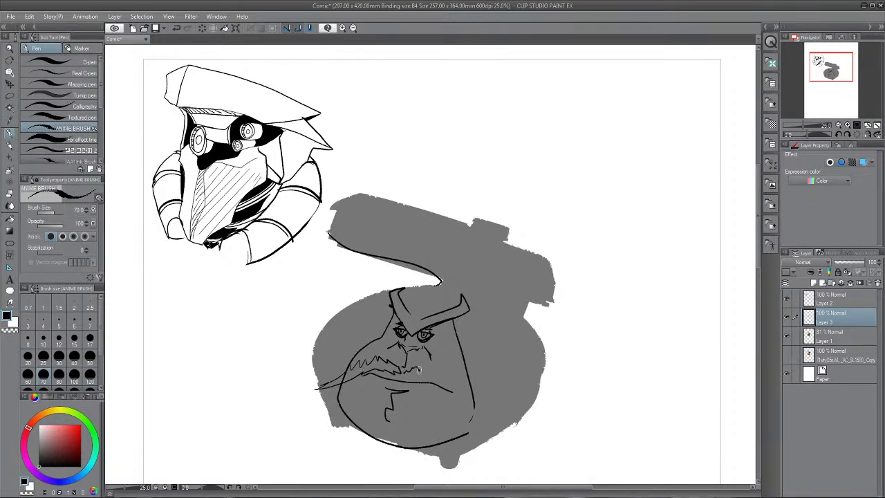
pyautogui.moveTo(418, 368); pyautogui.dragTo(471, 393)
pyautogui.moveTo(408, 375)
pyautogui.mouseDown()
pyautogui.moveTo(454, 391)
pyautogui.moveTo(495, 422)
pyautogui.mouseUp()
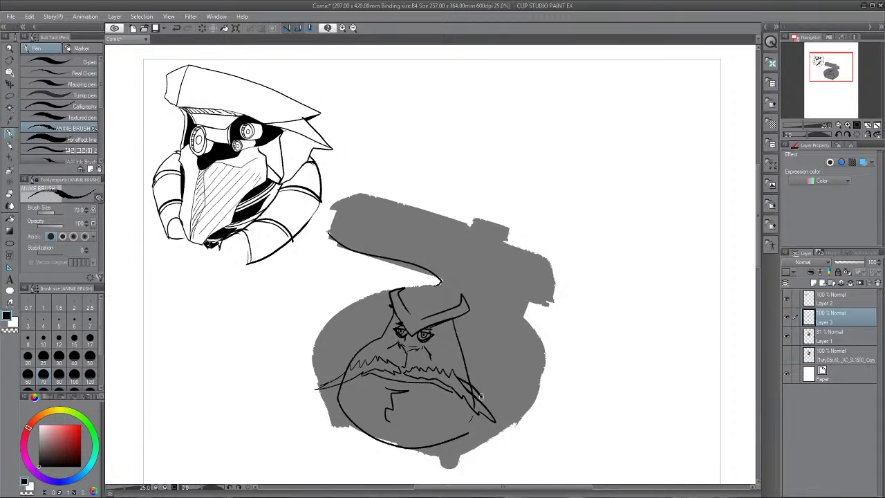
# - Fill both halves of the moustache with solid black, including its pointed ends
pyautogui.press('g')
pyautogui.press('g')
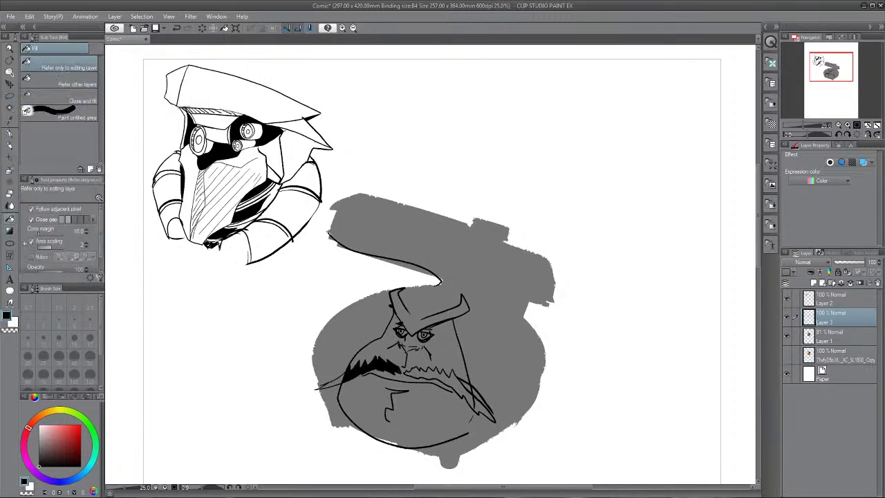
pyautogui.click(442, 376)
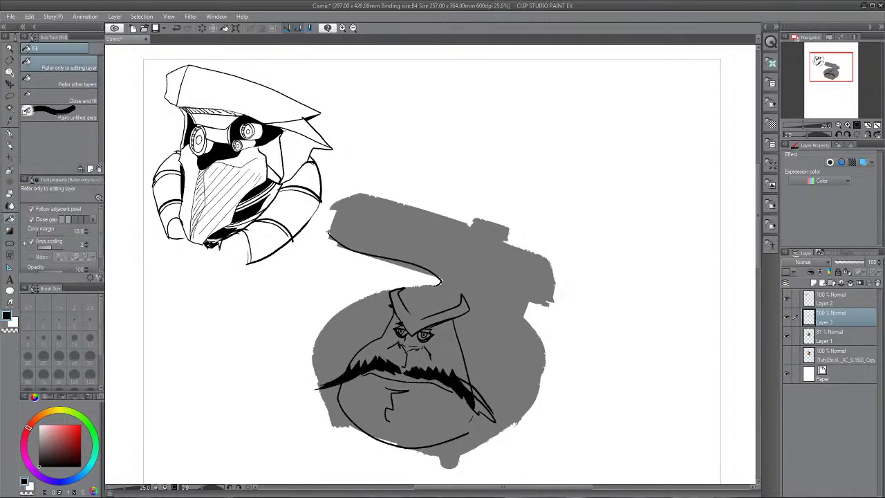
pyautogui.click(482, 404)
pyautogui.click(484, 409)
# - Draw a ragged, pointed goatee hanging from the chin and fill it with black
pyautogui.press('p')
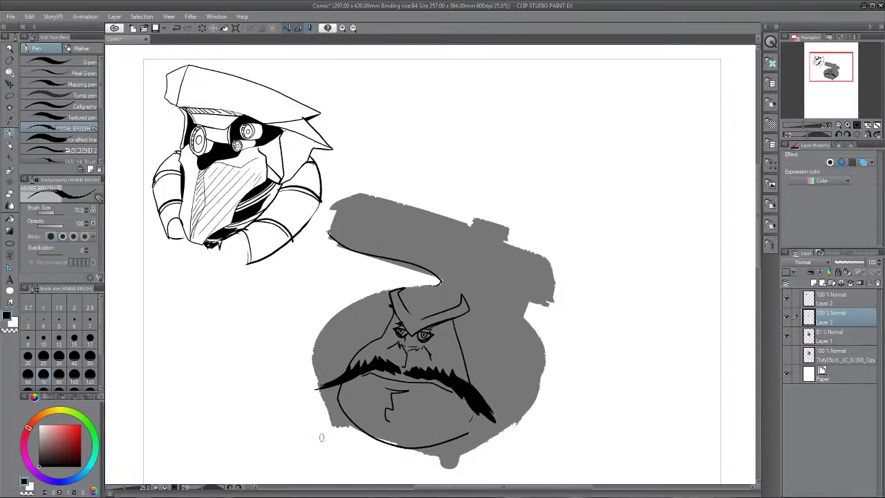
pyautogui.moveTo(375, 413)
pyautogui.mouseDown()
pyautogui.moveTo(365, 438)
pyautogui.moveTo(377, 471)
pyautogui.mouseUp()
pyautogui.moveTo(413, 427)
pyautogui.mouseDown()
pyautogui.moveTo(384, 484)
pyautogui.moveTo(384, 437)
pyautogui.moveTo(371, 427)
pyautogui.mouseUp()
pyautogui.press('g')
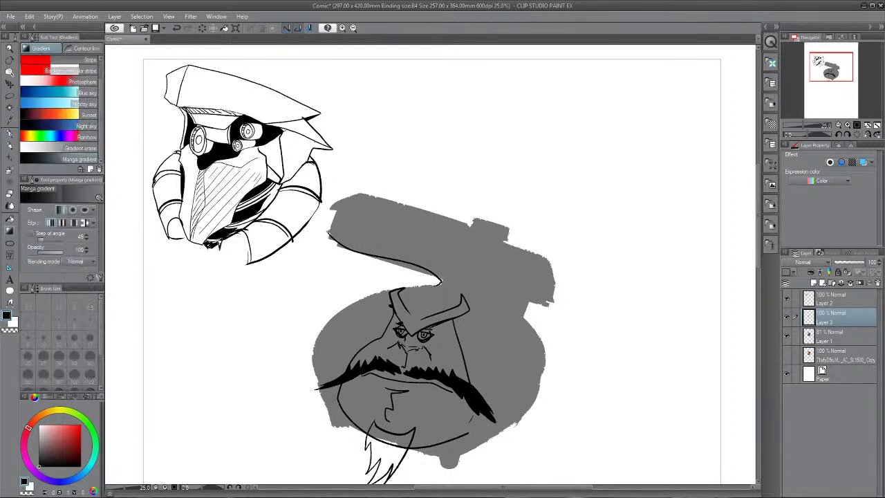
pyautogui.press('g')
pyautogui.click(387, 453)
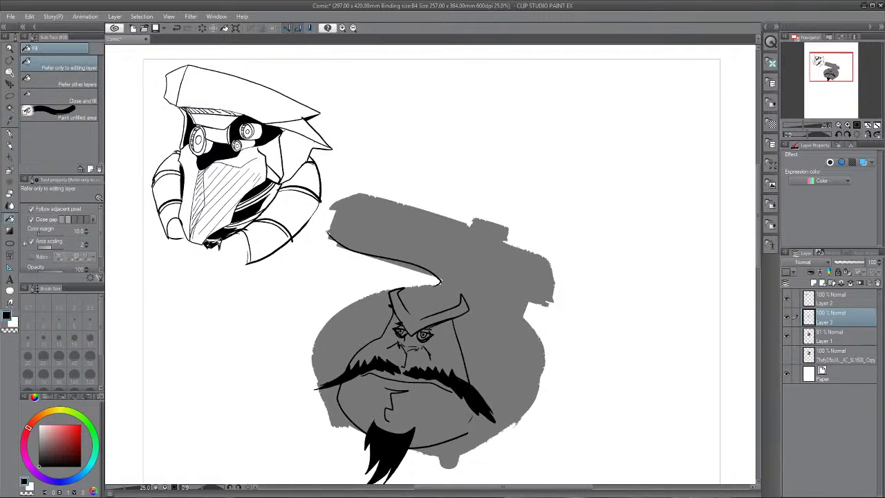
# - Outline the headgear with a panel on each side of the brow, rounded side flaps following the silhouette and a top edge
pyautogui.press('p')
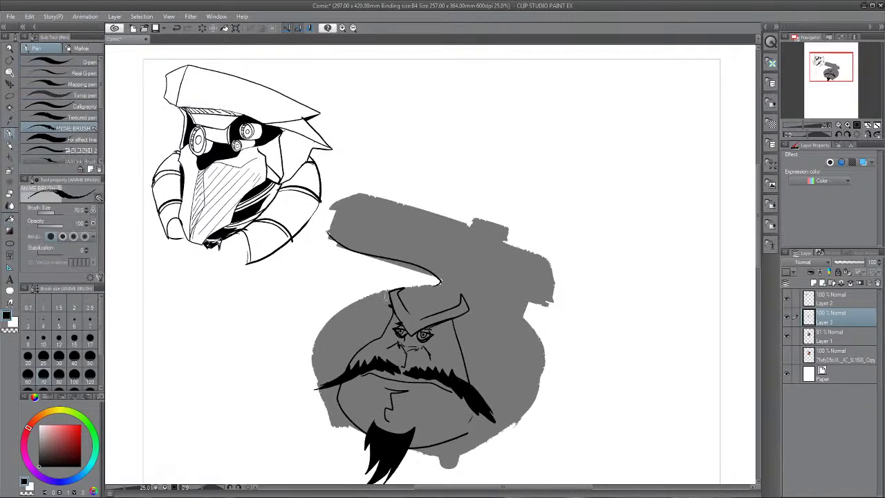
pyautogui.moveTo(377, 291)
pyautogui.mouseDown()
pyautogui.moveTo(352, 304)
pyautogui.moveTo(390, 326)
pyautogui.mouseUp()
pyautogui.moveTo(458, 314)
pyautogui.mouseDown()
pyautogui.moveTo(454, 323)
pyautogui.moveTo(494, 338)
pyautogui.moveTo(455, 325)
pyautogui.mouseUp()
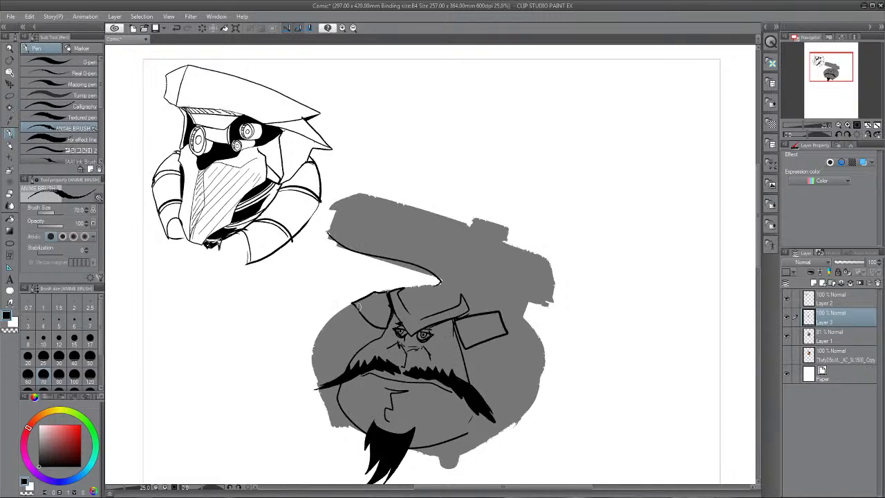
pyautogui.moveTo(359, 306)
pyautogui.mouseDown()
pyautogui.moveTo(315, 388)
pyautogui.moveTo(330, 423)
pyautogui.mouseUp()
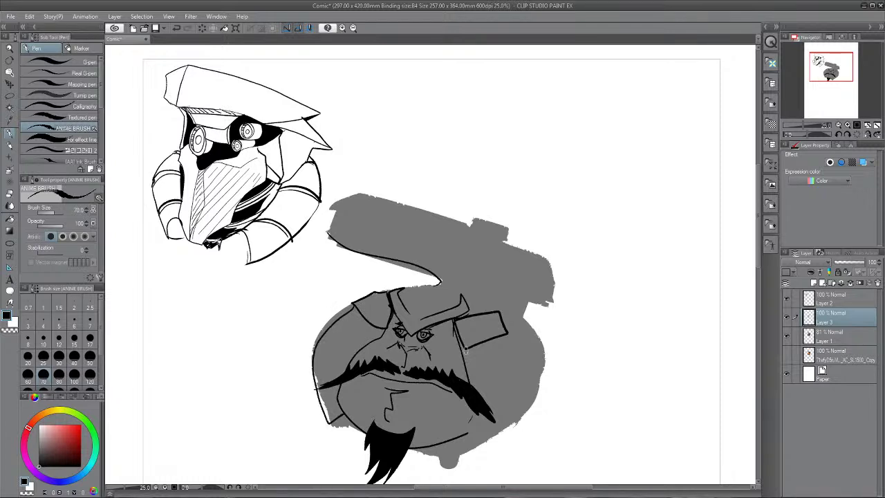
pyautogui.moveTo(460, 444)
pyautogui.mouseDown()
pyautogui.moveTo(522, 409)
pyautogui.moveTo(542, 373)
pyautogui.moveTo(527, 315)
pyautogui.mouseUp()
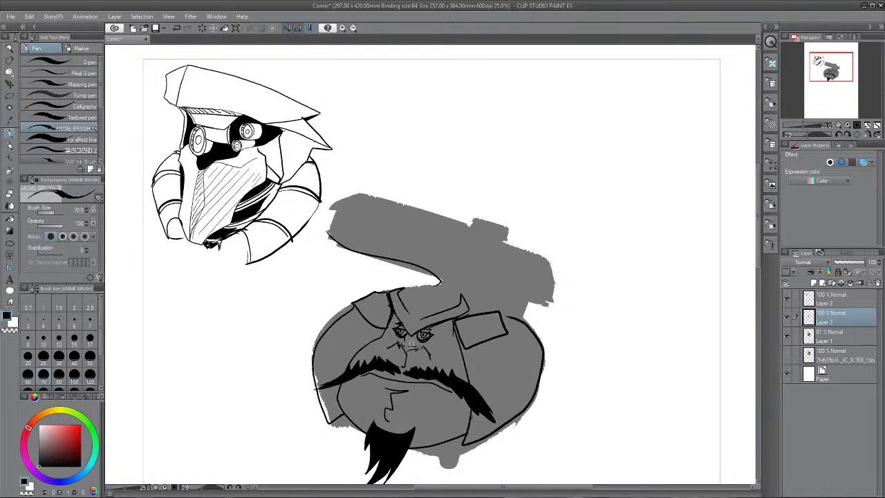
pyautogui.moveTo(399, 292); pyautogui.dragTo(434, 280)
pyautogui.moveTo(468, 291); pyautogui.dragTo(496, 310)
# - Cover both side flaps of the headgear with a quilted pattern of squares and draw the left flap's inner edge
pyautogui.moveTo(345, 316)
pyautogui.mouseDown()
pyautogui.moveTo(358, 310)
pyautogui.moveTo(313, 364)
pyautogui.moveTo(326, 419)
pyautogui.moveTo(355, 339)
pyautogui.moveTo(369, 327)
pyautogui.moveTo(345, 342)
pyautogui.moveTo(341, 350)
pyautogui.moveTo(357, 343)
pyautogui.moveTo(344, 344)
pyautogui.moveTo(327, 381)
pyautogui.moveTo(335, 414)
pyautogui.mouseUp()
pyautogui.moveTo(366, 334); pyautogui.dragTo(344, 373)
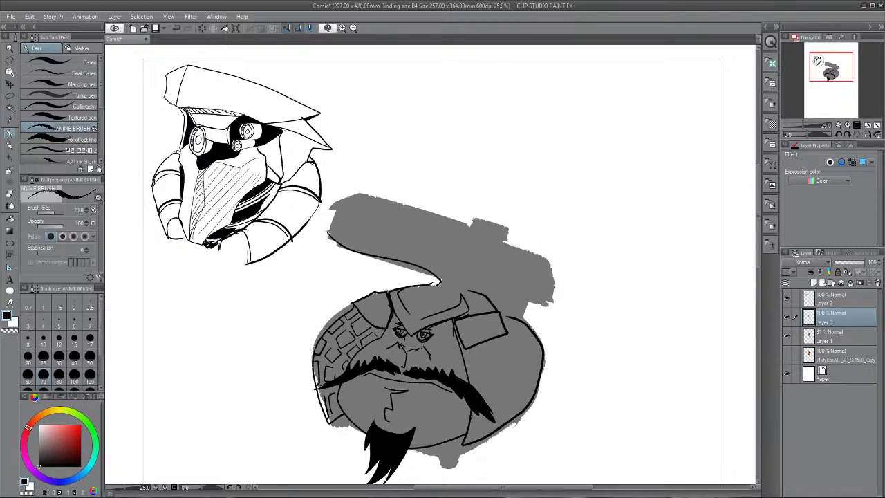
pyautogui.moveTo(371, 322)
pyautogui.mouseDown()
pyautogui.moveTo(347, 358)
pyautogui.moveTo(333, 420)
pyautogui.mouseUp()
pyautogui.moveTo(469, 347)
pyautogui.mouseDown()
pyautogui.moveTo(473, 373)
pyautogui.moveTo(490, 362)
pyautogui.mouseUp()
pyautogui.moveTo(492, 363)
pyautogui.mouseDown()
pyautogui.moveTo(515, 350)
pyautogui.moveTo(521, 330)
pyautogui.moveTo(538, 350)
pyautogui.mouseUp()
pyautogui.moveTo(470, 372)
pyautogui.mouseDown()
pyautogui.moveTo(496, 403)
pyautogui.moveTo(513, 366)
pyautogui.moveTo(503, 400)
pyautogui.moveTo(525, 387)
pyautogui.moveTo(498, 427)
pyautogui.mouseUp()
pyautogui.moveTo(507, 395); pyautogui.dragTo(518, 417)
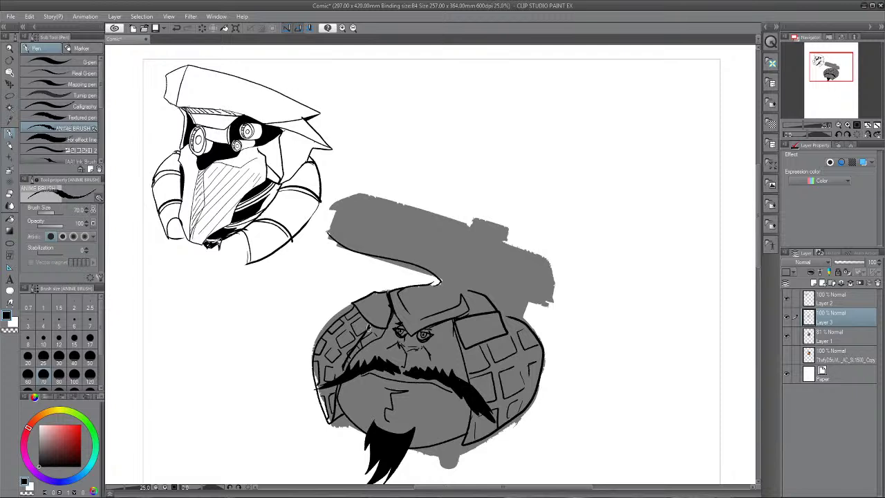
# - Fill the gap between the left flap and the face with black and extend the dark edge down to the flap's tip
pyautogui.press('g')
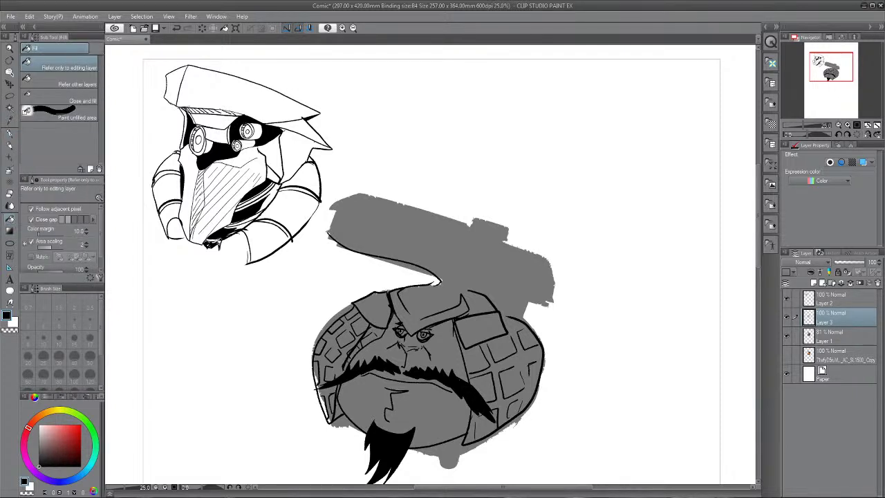
pyautogui.click(372, 337)
pyautogui.click(360, 345)
pyautogui.press('p')
pyautogui.moveTo(338, 382); pyautogui.dragTo(334, 419)
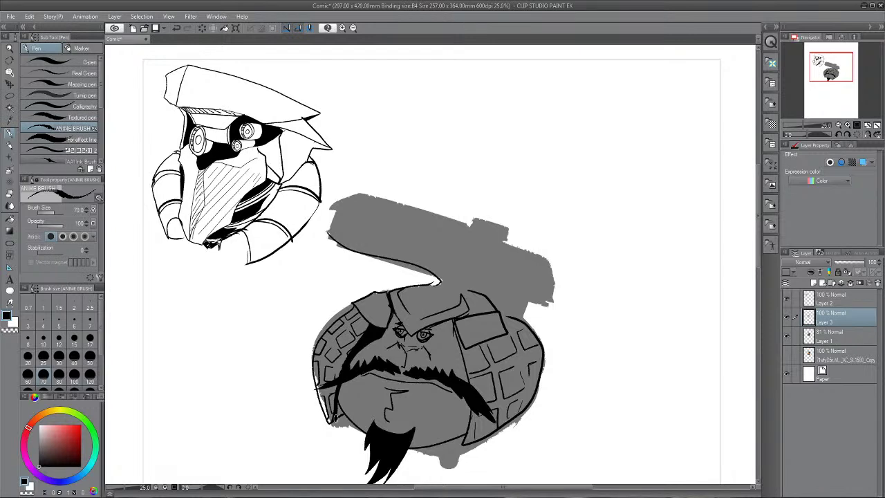
# - Draw a small curved fold above the brow piece where the hat's underside meets the headgear
pyautogui.scroll(1, 509, 405)
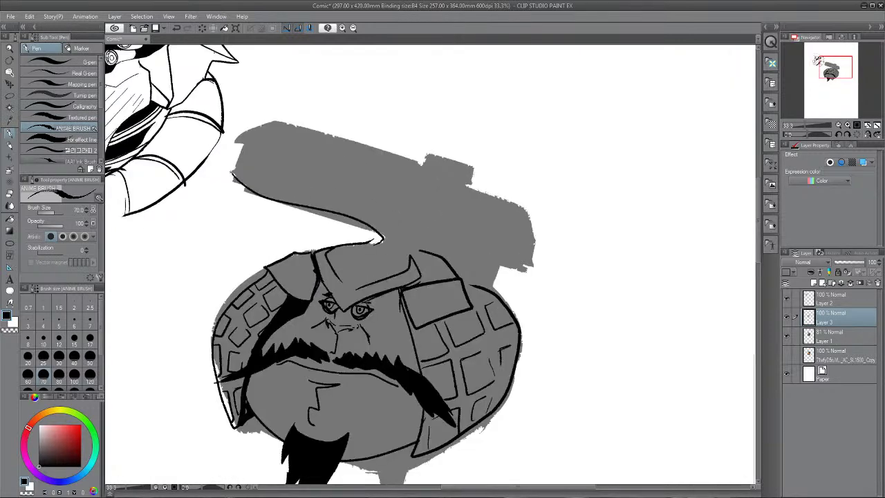
pyautogui.moveTo(307, 251); pyautogui.dragTo(341, 243)
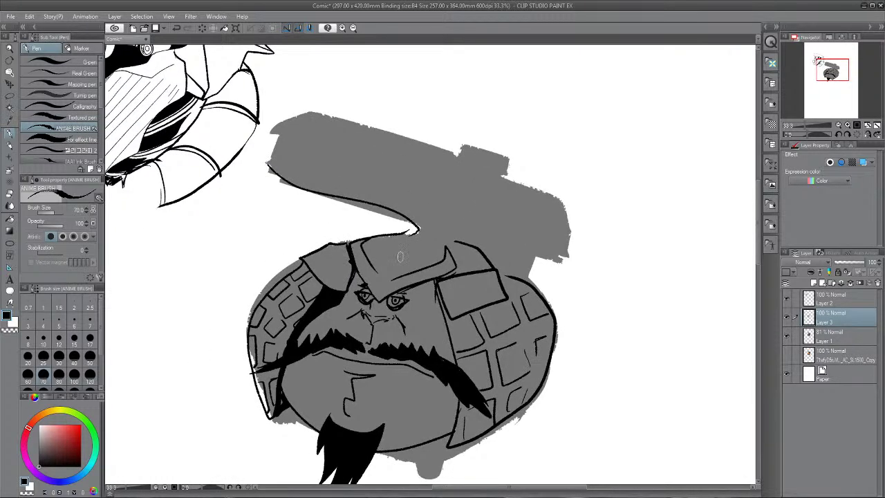
pyautogui.moveTo(404, 239); pyautogui.dragTo(432, 235)
pyautogui.moveTo(441, 239); pyautogui.dragTo(561, 200)
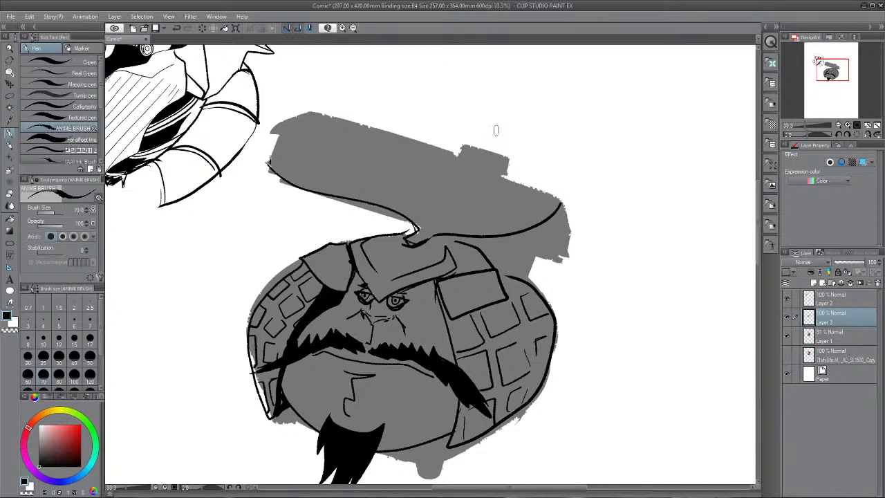
pyautogui.moveTo(268, 165)
pyautogui.mouseDown()
pyautogui.moveTo(277, 137)
pyautogui.moveTo(328, 122)
pyautogui.mouseUp()
pyautogui.moveTo(327, 122)
pyautogui.mouseDown()
pyautogui.moveTo(532, 181)
pyautogui.moveTo(565, 201)
pyautogui.mouseUp()
pyautogui.hotkey('ctrl', '-')
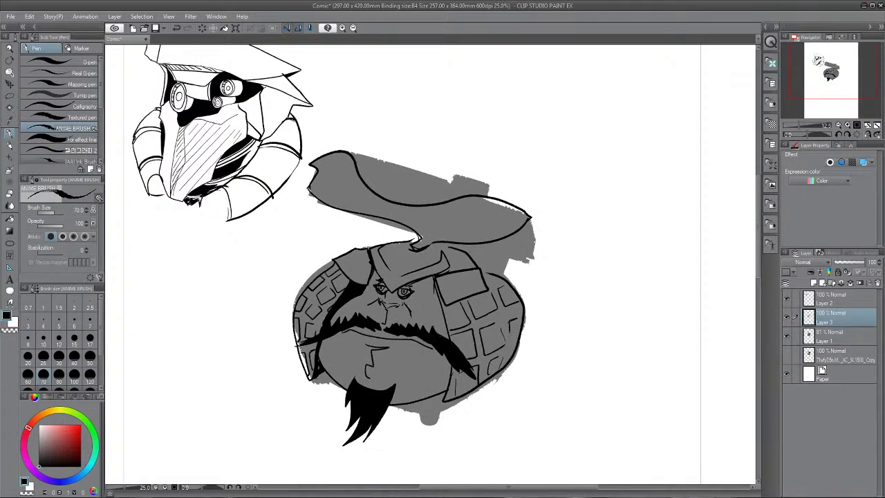
pyautogui.hotkey('ctrl', '+')
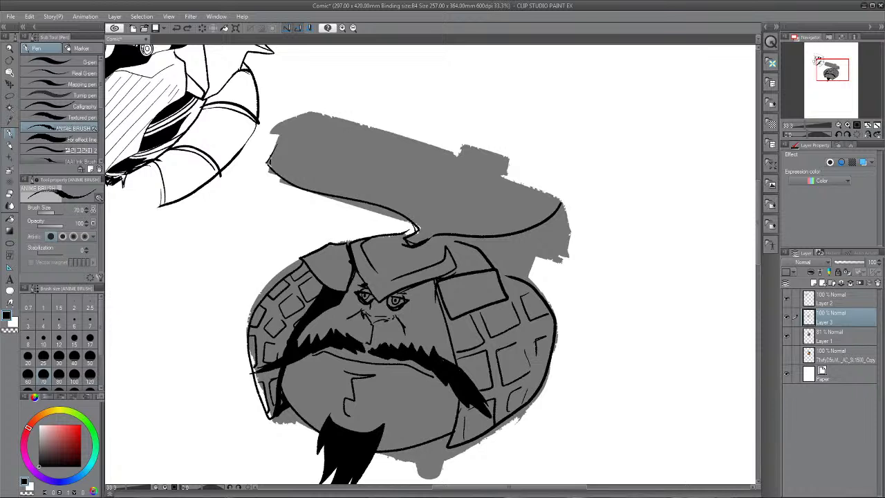
pyautogui.hotkey('ctrl', 'z')
pyautogui.moveTo(420, 239); pyautogui.dragTo(508, 226)
pyautogui.hotkey('ctrl', 'z')
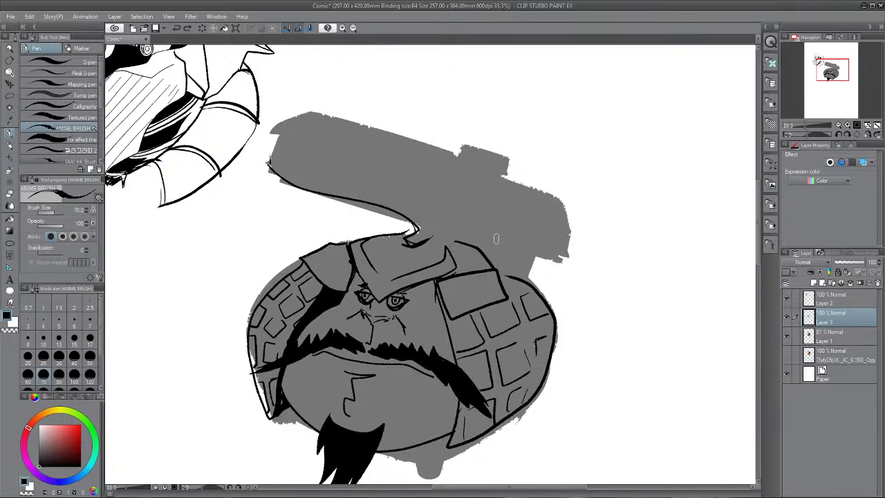
pyautogui.hotkey('ctrl', 'z')
pyautogui.press('e')
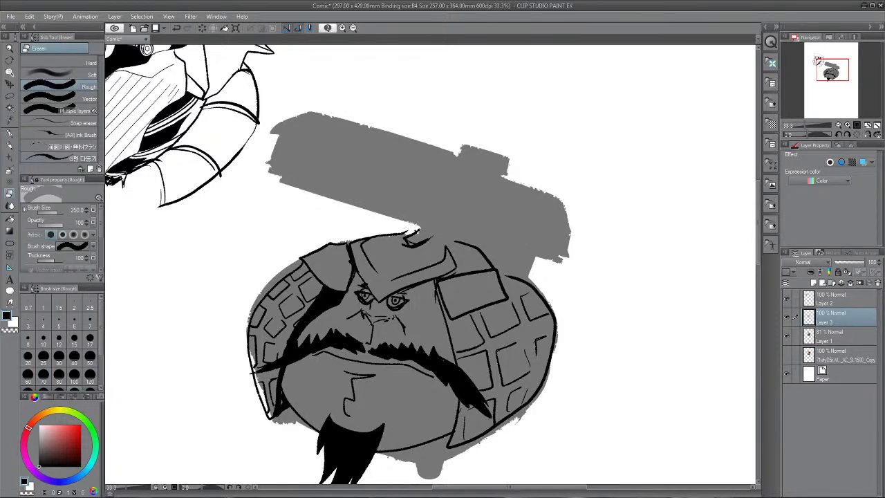
# - Outline a wide V-shaped hat brim above the headgear, with a pointed tip at each end and a dip over the brow
pyautogui.press('p')
pyautogui.moveTo(271, 130)
pyautogui.mouseDown()
pyautogui.moveTo(346, 199)
pyautogui.moveTo(426, 245)
pyautogui.moveTo(571, 207)
pyautogui.mouseUp()
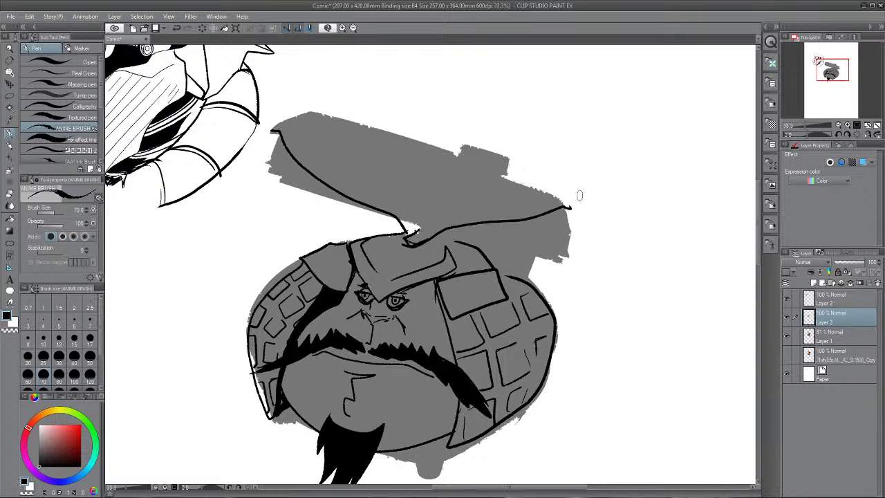
pyautogui.moveTo(274, 130); pyautogui.dragTo(420, 184)
pyautogui.hotkey('ctrl', 'z')
pyautogui.moveTo(276, 127)
pyautogui.mouseDown()
pyautogui.moveTo(435, 196)
pyautogui.moveTo(553, 186)
pyautogui.mouseUp()
pyautogui.hotkey('ctrl', 'z')
pyautogui.moveTo(404, 196)
pyautogui.mouseDown()
pyautogui.moveTo(426, 203)
pyautogui.moveTo(517, 188)
pyautogui.moveTo(570, 208)
pyautogui.mouseUp()
pyautogui.moveTo(407, 201); pyautogui.dragTo(341, 167)
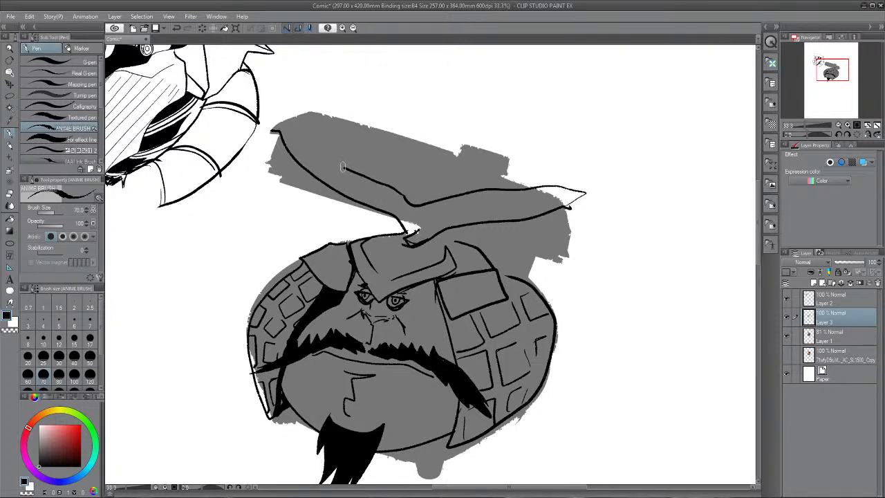
# - Add thin shading lines to the brow piece of the headgear and along the lower face and chin
pyautogui.hotkey('ctrl', '-')
pyautogui.hotkey('ctrl', '-')
pyautogui.hotkey('ctrl', '-')
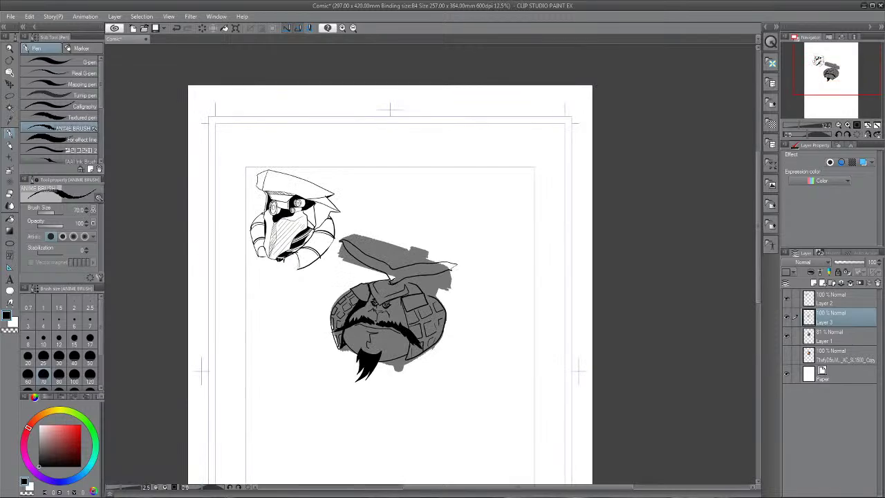
pyautogui.hotkey('ctrl', '+')
pyautogui.hotkey('ctrl', '+')
pyautogui.hotkey('ctrl', '+')
pyautogui.moveTo(394, 251); pyautogui.dragTo(613, 474)
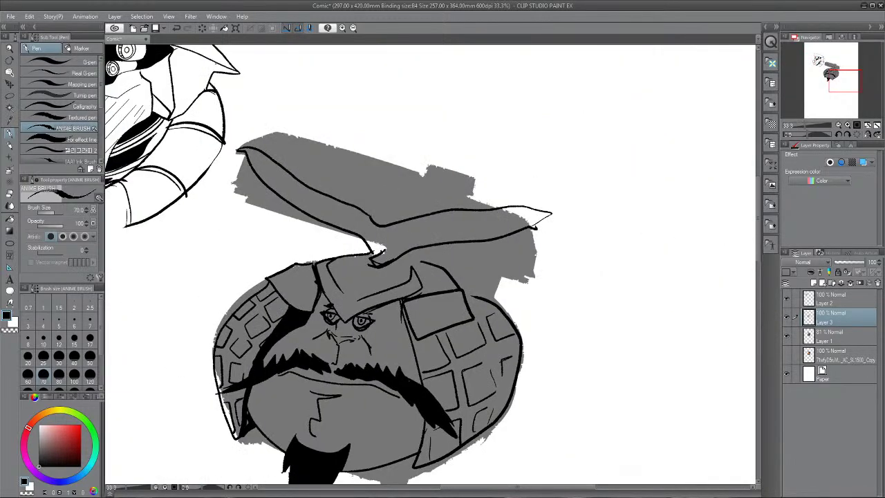
pyautogui.moveTo(350, 256); pyautogui.dragTo(354, 260)
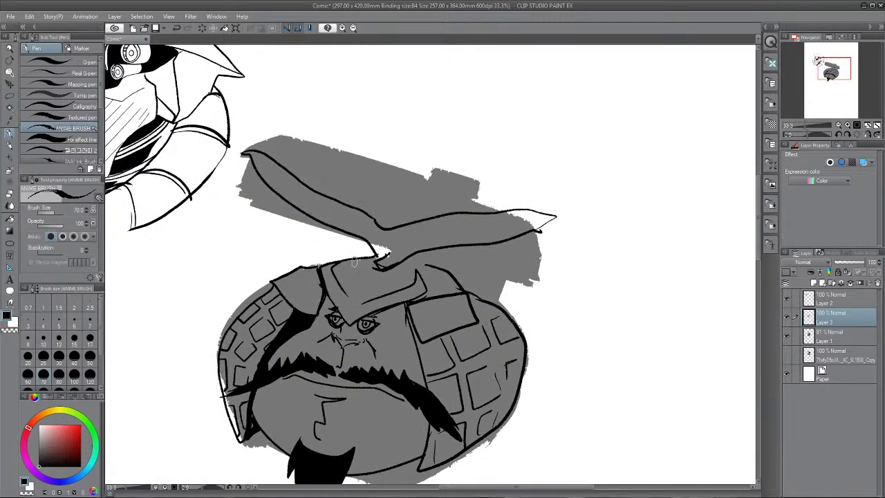
pyautogui.hotkey('ctrl', '-')
pyautogui.hotkey('ctrl', '-')
pyautogui.hotkey('ctrl', '-')
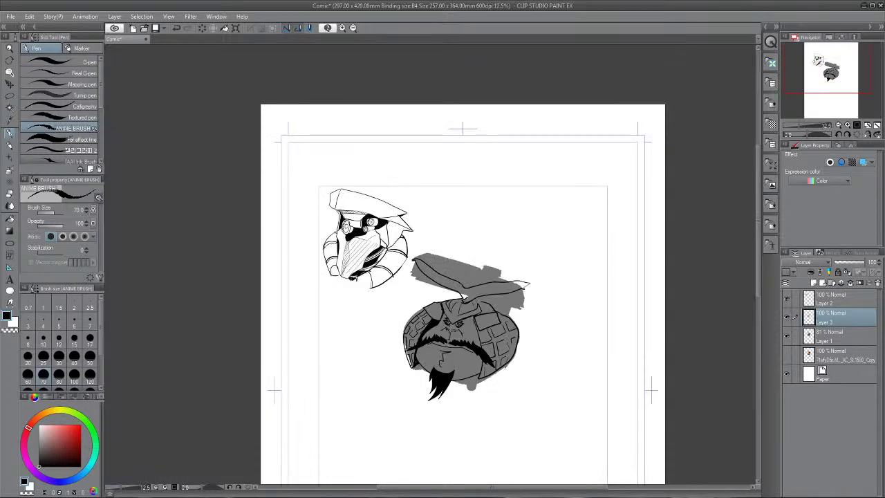
pyautogui.hotkey('ctrl', '+')
pyautogui.hotkey('ctrl', '+')
pyautogui.moveTo(436, 435)
pyautogui.mouseDown()
pyautogui.moveTo(408, 349)
pyautogui.moveTo(382, 369)
pyautogui.moveTo(388, 385)
pyautogui.mouseUp()
pyautogui.moveTo(455, 376)
pyautogui.mouseDown()
pyautogui.moveTo(468, 406)
pyautogui.moveTo(470, 378)
pyautogui.moveTo(488, 402)
pyautogui.mouseUp()
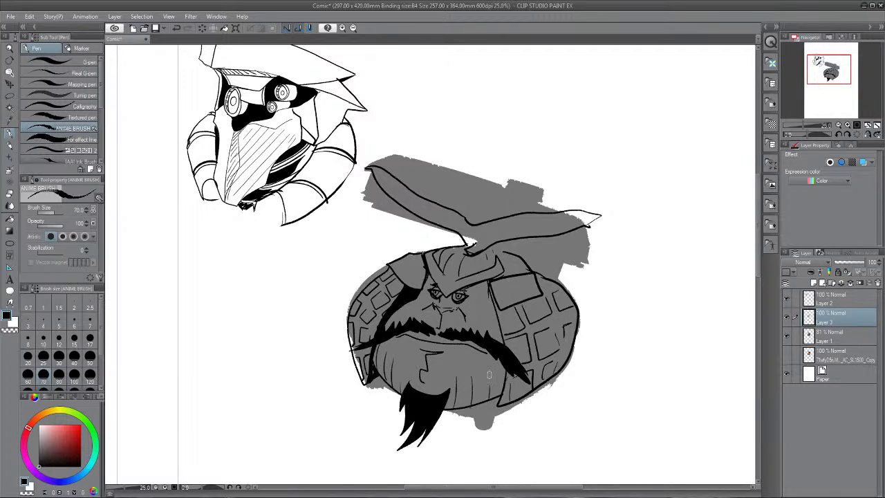
# - Move the moustached head off the silhouette, scale it to 60% and place it in the upper-right corner of the page frame
pyautogui.scroll(-4, 489, 374)
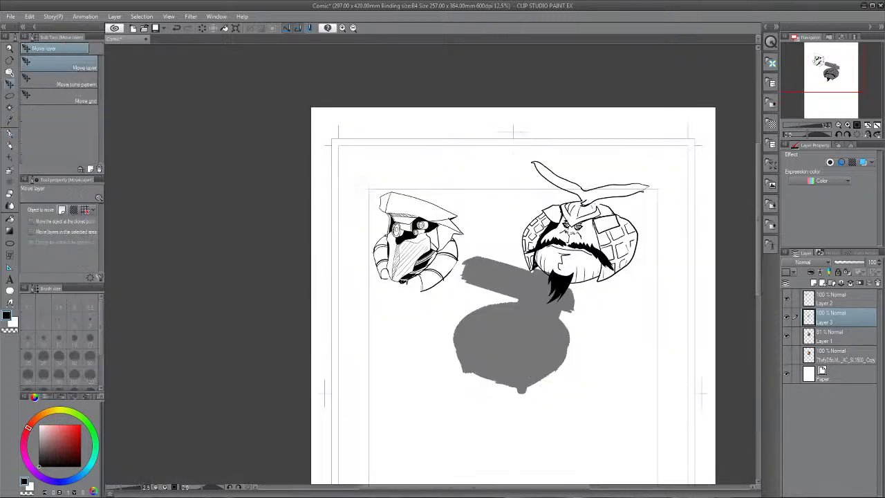
pyautogui.hotkey('ctrl', 't')
pyautogui.moveTo(648, 303); pyautogui.dragTo(598, 245)
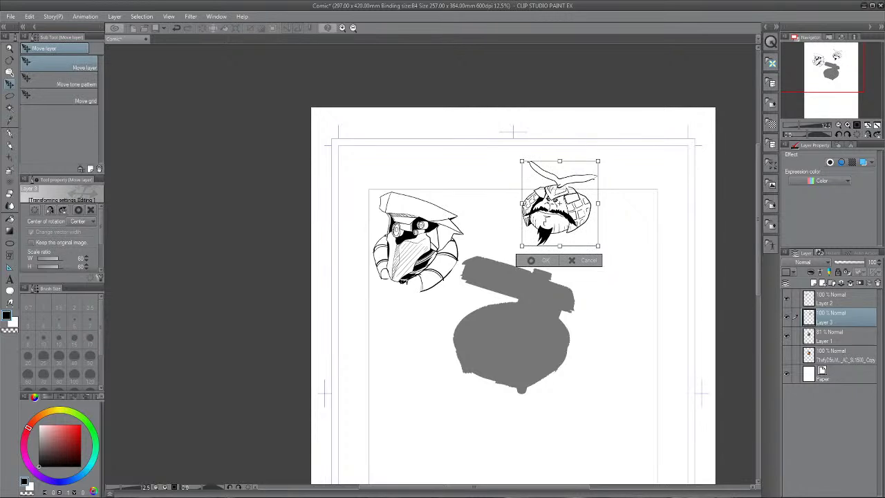
pyautogui.press('Return')
pyautogui.moveTo(559, 203); pyautogui.dragTo(617, 238)
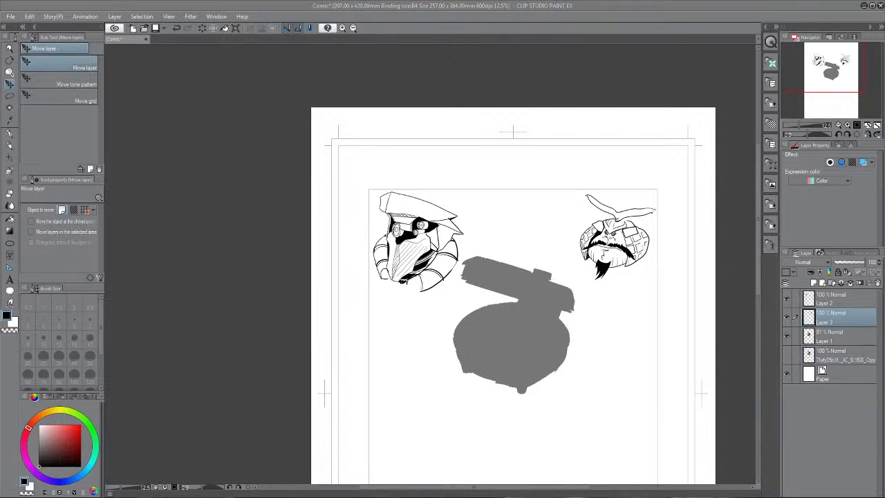
pyautogui.moveTo(617, 235); pyautogui.dragTo(619, 238)
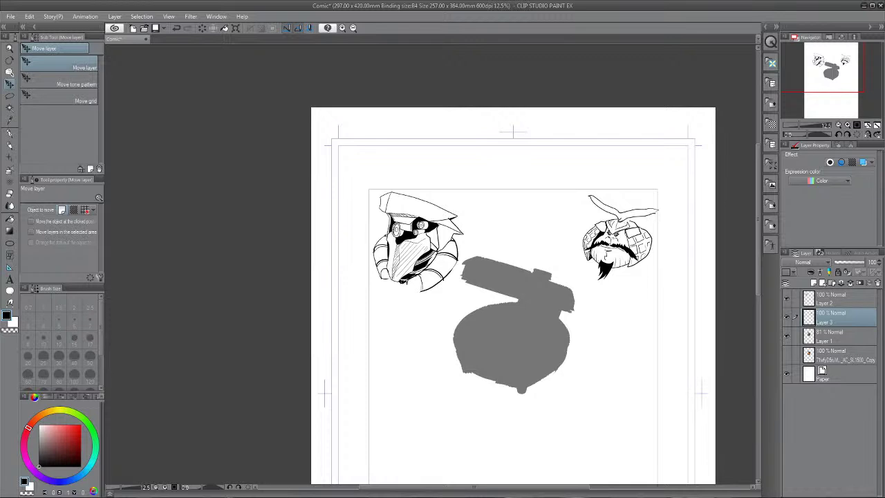
# - Add a new layer above Layer 1 and ink a third head's forehead edge and two thick, slanted eyebrows on the silhouette
pyautogui.click(840, 337)
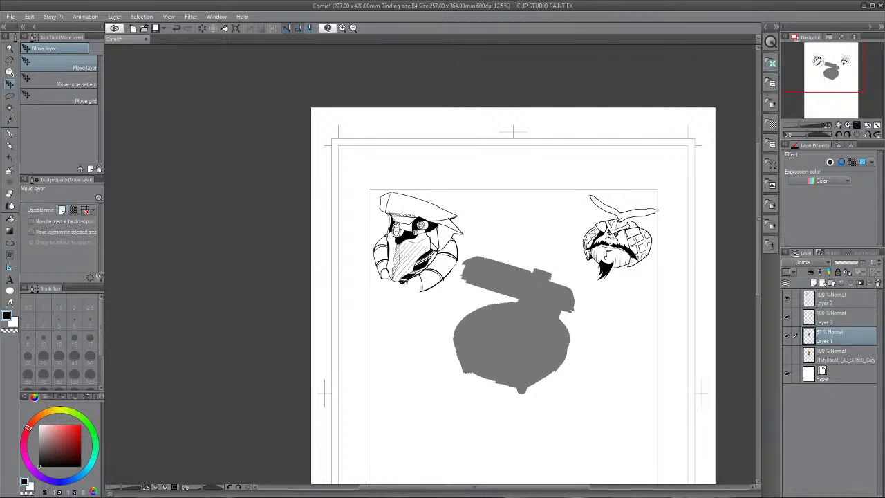
pyautogui.hotkey('ctrl', 'shift', 'n')
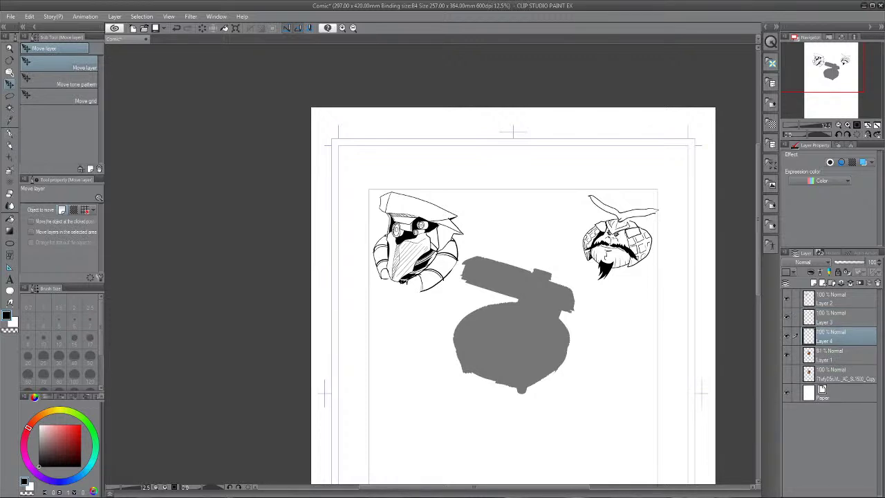
pyautogui.hotkey('ctrl', '=')
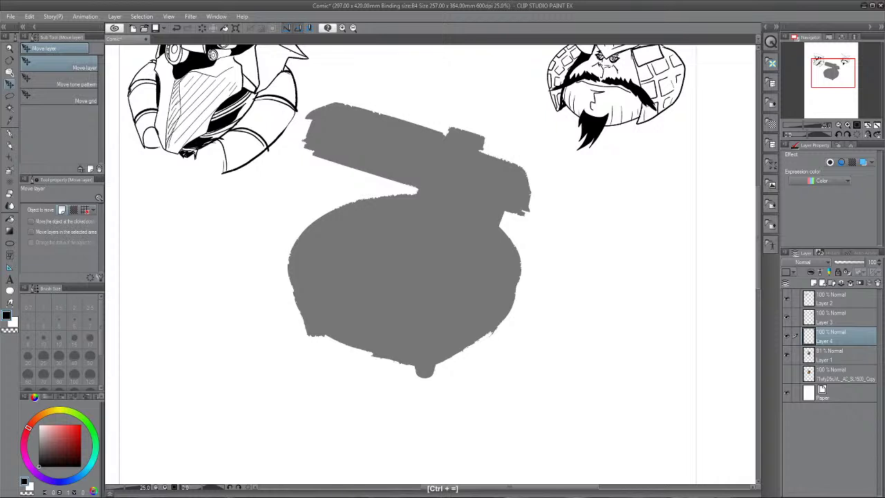
pyautogui.moveTo(414, 263); pyautogui.dragTo(452, 321)
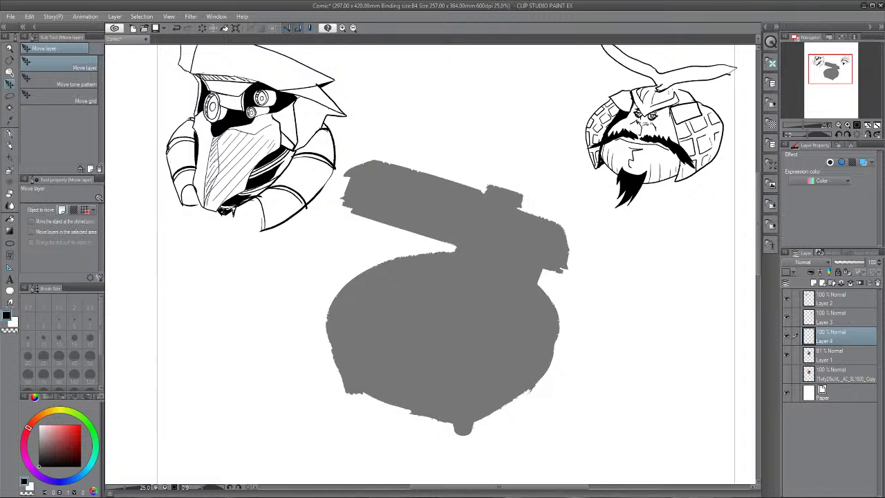
pyautogui.press('p')
pyautogui.moveTo(456, 247)
pyautogui.mouseDown()
pyautogui.moveTo(359, 275)
pyautogui.moveTo(414, 299)
pyautogui.mouseUp()
pyautogui.moveTo(438, 286)
pyautogui.mouseDown()
pyautogui.moveTo(433, 301)
pyautogui.moveTo(501, 307)
pyautogui.moveTo(488, 304)
pyautogui.mouseUp()
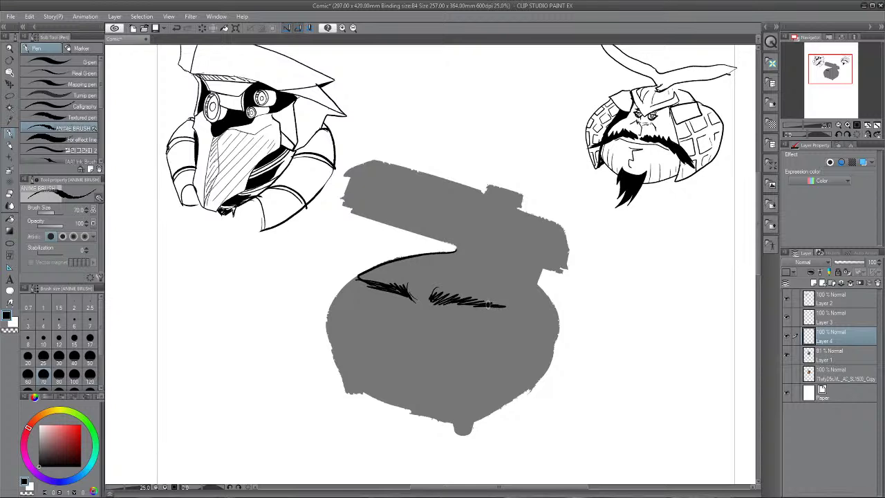
# - Draw the third face's narrow eyes, pointed nose with nostril, smirking mouth with lower lip, and cheek crease
pyautogui.moveTo(406, 299)
pyautogui.mouseDown()
pyautogui.moveTo(388, 293)
pyautogui.moveTo(410, 308)
pyautogui.mouseUp()
pyautogui.moveTo(438, 308)
pyautogui.mouseDown()
pyautogui.moveTo(457, 311)
pyautogui.moveTo(442, 320)
pyautogui.moveTo(458, 313)
pyautogui.mouseUp()
pyautogui.moveTo(413, 288)
pyautogui.mouseDown()
pyautogui.moveTo(392, 324)
pyautogui.moveTo(408, 329)
pyautogui.moveTo(391, 351)
pyautogui.moveTo(401, 376)
pyautogui.moveTo(420, 373)
pyautogui.moveTo(427, 351)
pyautogui.mouseUp()
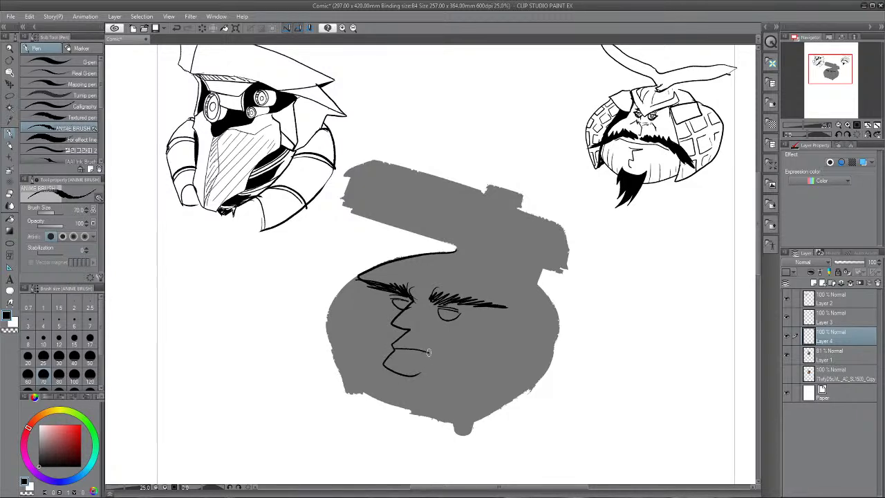
pyautogui.hotkey('ctrl', 'z')
pyautogui.moveTo(394, 350); pyautogui.dragTo(445, 349)
pyautogui.moveTo(425, 321)
pyautogui.mouseDown()
pyautogui.moveTo(416, 325)
pyautogui.moveTo(403, 303)
pyautogui.moveTo(452, 318)
pyautogui.moveTo(448, 354)
pyautogui.mouseUp()
pyautogui.moveTo(393, 348); pyautogui.dragTo(441, 346)
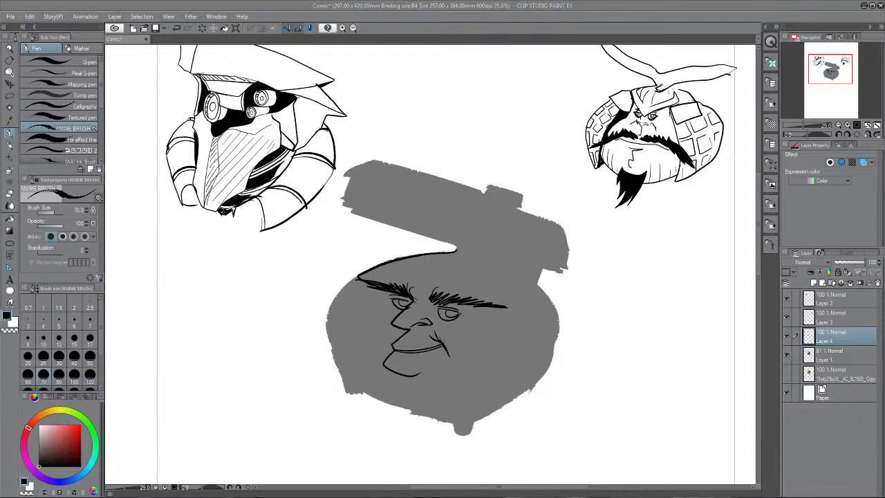
pyautogui.hotkey('ctrl', 'z')
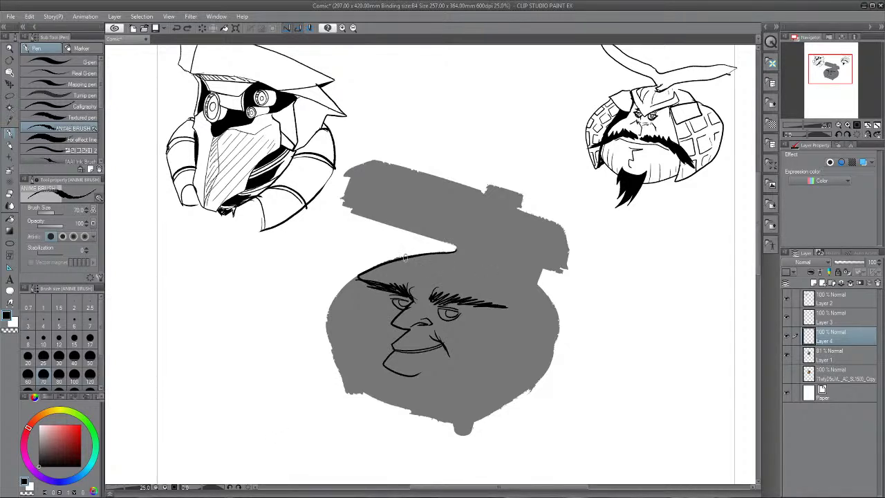
pyautogui.hotkey('ctrl', 'y')
# - Draw the rounded jaw from the brow around to the far cheek, and add pupils and teeth marks
pyautogui.moveTo(360, 279)
pyautogui.mouseDown()
pyautogui.moveTo(339, 320)
pyautogui.moveTo(347, 378)
pyautogui.moveTo(409, 414)
pyautogui.moveTo(475, 409)
pyautogui.moveTo(534, 357)
pyautogui.mouseUp()
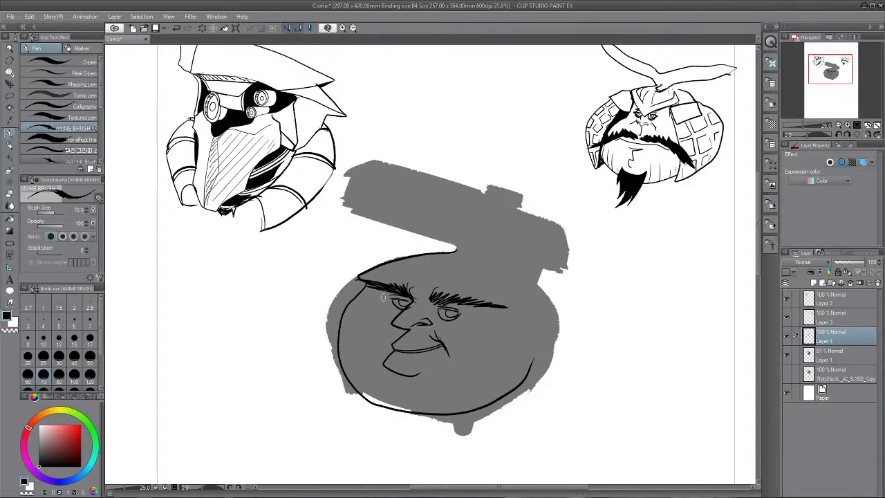
pyautogui.moveTo(398, 302); pyautogui.dragTo(452, 314)
pyautogui.moveTo(408, 352); pyautogui.dragTo(426, 350)
# - Outline a moustache running down both sides of the mouth into a pointed goatee below the chin
pyautogui.moveTo(392, 349)
pyautogui.mouseDown()
pyautogui.moveTo(405, 333)
pyautogui.moveTo(438, 337)
pyautogui.moveTo(460, 377)
pyautogui.mouseUp()
pyautogui.hotkey('ctrl', 'z')
pyautogui.moveTo(383, 383)
pyautogui.mouseDown()
pyautogui.moveTo(431, 407)
pyautogui.moveTo(433, 389)
pyautogui.moveTo(393, 383)
pyautogui.moveTo(434, 382)
pyautogui.mouseUp()
pyautogui.moveTo(402, 334)
pyautogui.mouseDown()
pyautogui.moveTo(367, 360)
pyautogui.moveTo(385, 387)
pyautogui.mouseUp()
pyautogui.moveTo(376, 344); pyautogui.dragTo(387, 391)
pyautogui.moveTo(434, 328)
pyautogui.mouseDown()
pyautogui.moveTo(446, 346)
pyautogui.moveTo(437, 382)
pyautogui.mouseUp()
pyautogui.moveTo(442, 338); pyautogui.dragTo(434, 411)
pyautogui.press('g')
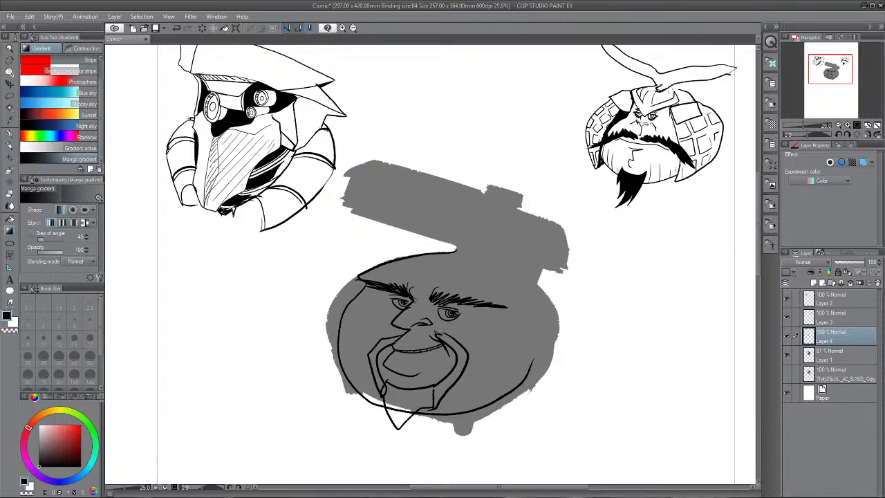
pyautogui.press('g')
pyautogui.click(376, 363)
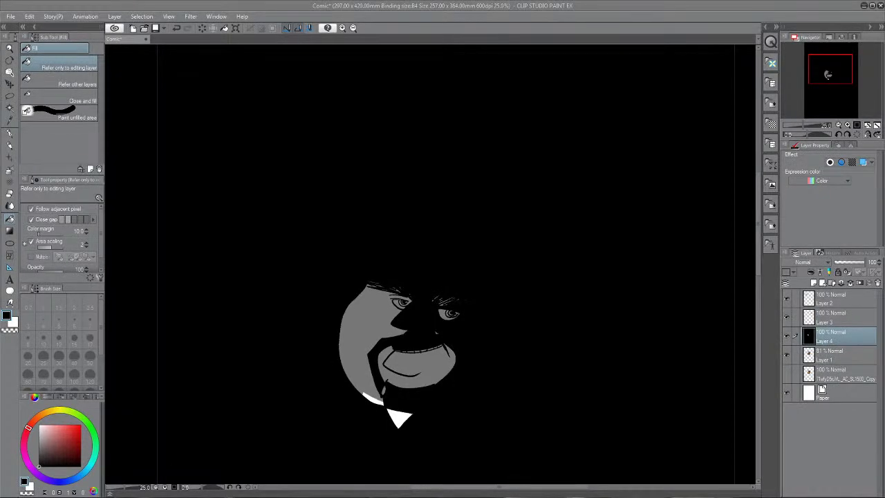
pyautogui.hotkey('ctrl', 'z')
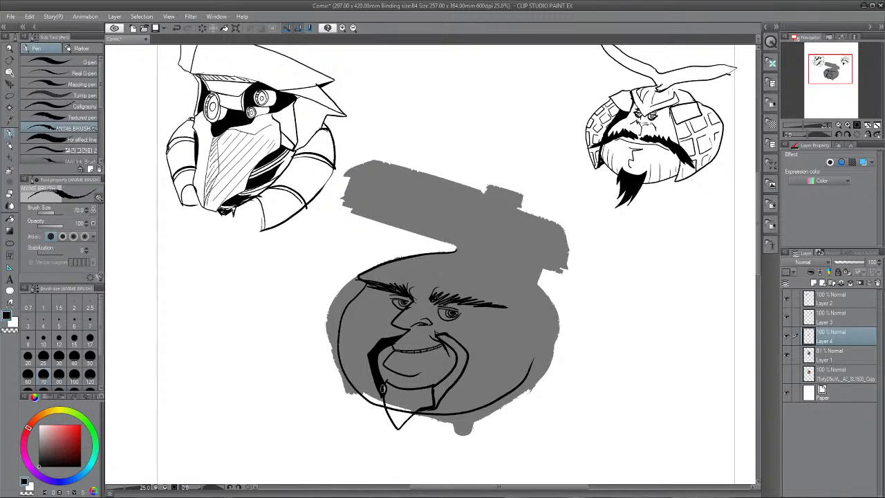
# - Fill the goatee, its pointed tip and the far side of the moustache with black
pyautogui.press('g')
pyautogui.click(399, 418)
pyautogui.click(408, 397)
pyautogui.click(456, 358)
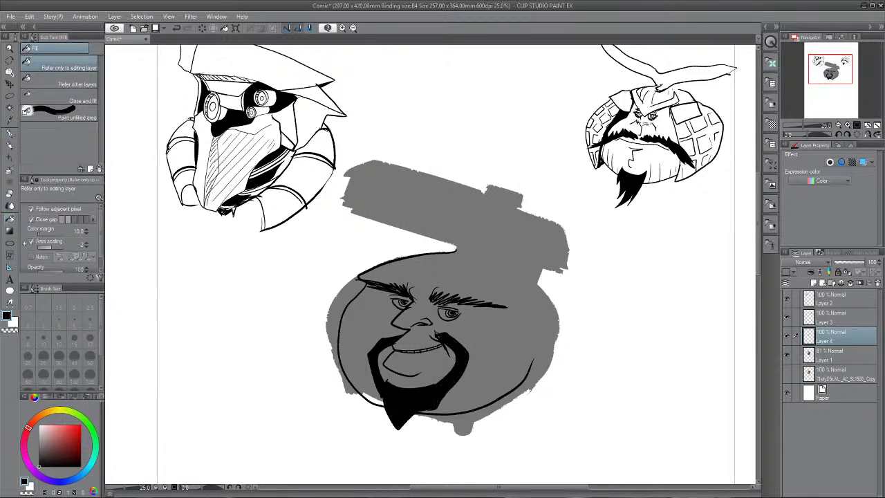
pyautogui.press('p')
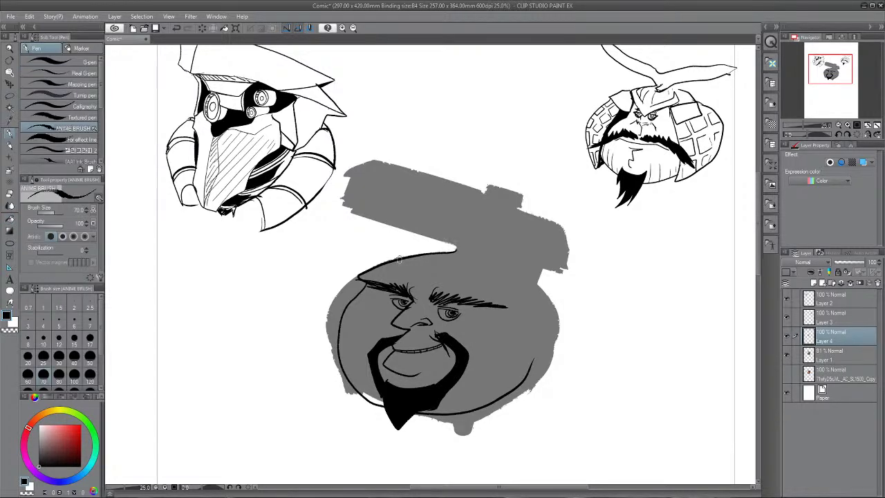
pyautogui.moveTo(389, 257)
pyautogui.mouseDown()
pyautogui.moveTo(439, 255)
pyautogui.moveTo(427, 269)
pyautogui.moveTo(479, 265)
pyautogui.moveTo(524, 313)
pyautogui.moveTo(526, 330)
pyautogui.moveTo(545, 314)
pyautogui.mouseUp()
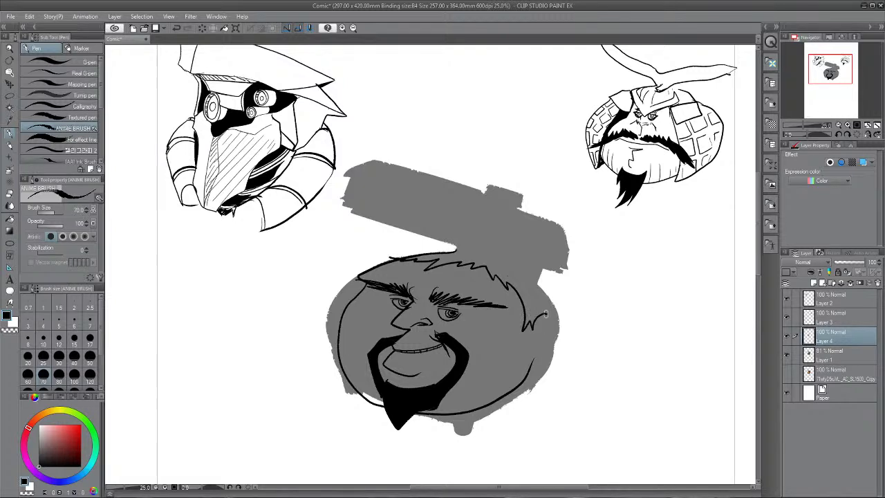
pyautogui.hotkey('ctrl', 'z')
pyautogui.hotkey('ctrl', 'z')
pyautogui.hotkey('ctrl', 'z')
pyautogui.hotkey('ctrl', 'z')
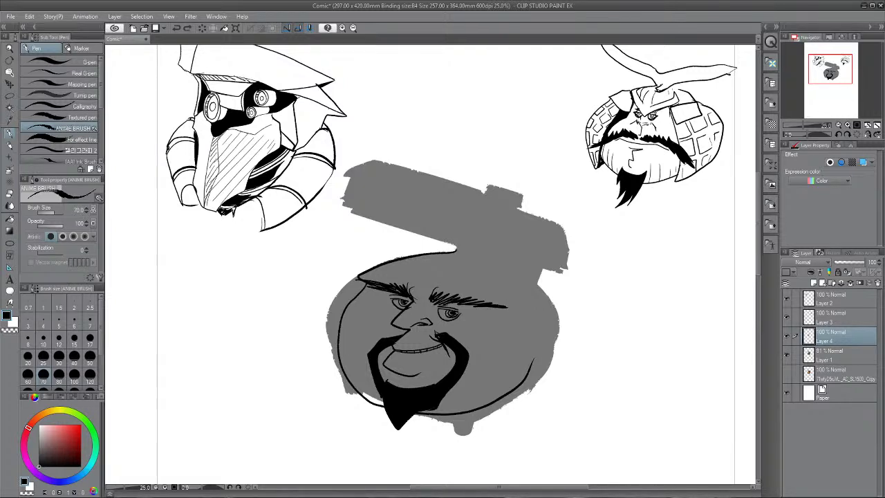
# - Draw the back of the head, an ear, a jagged hairline with sideburn, and a tall swept-forward quiff following the silhouette
pyautogui.moveTo(536, 282); pyautogui.dragTo(543, 387)
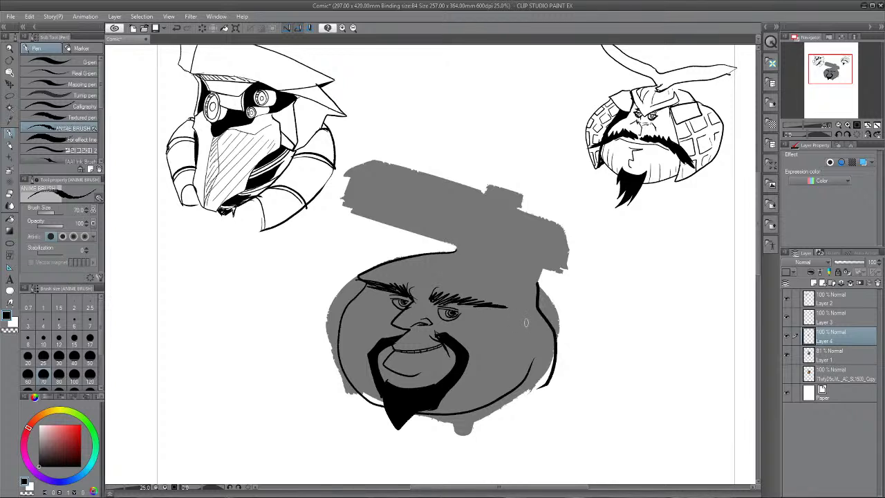
pyautogui.moveTo(525, 323)
pyautogui.mouseDown()
pyautogui.moveTo(536, 326)
pyautogui.moveTo(530, 342)
pyautogui.moveTo(525, 329)
pyautogui.moveTo(544, 329)
pyautogui.mouseUp()
pyautogui.moveTo(424, 260)
pyautogui.mouseDown()
pyautogui.moveTo(435, 268)
pyautogui.moveTo(469, 264)
pyautogui.moveTo(438, 260)
pyautogui.mouseUp()
pyautogui.moveTo(427, 263)
pyautogui.mouseDown()
pyautogui.moveTo(523, 320)
pyautogui.moveTo(535, 314)
pyautogui.moveTo(406, 252)
pyautogui.moveTo(436, 178)
pyautogui.moveTo(511, 207)
pyautogui.moveTo(551, 279)
pyautogui.moveTo(538, 286)
pyautogui.mouseUp()
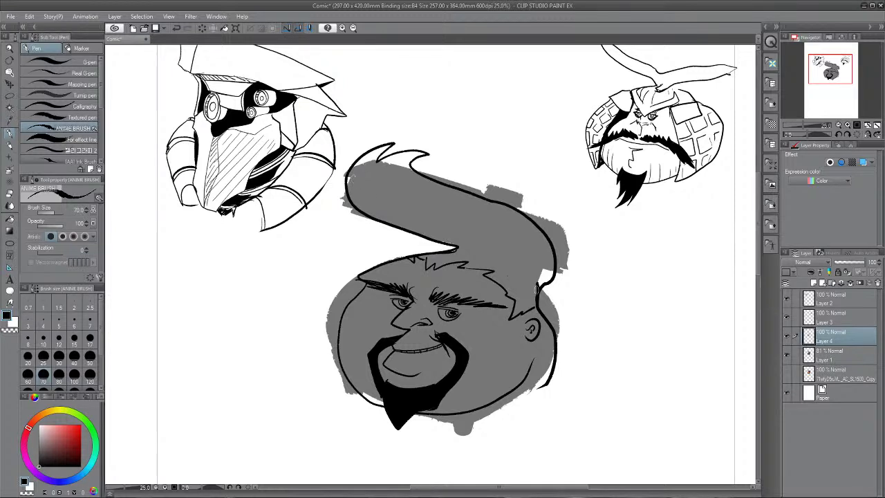
pyautogui.moveTo(536, 289); pyautogui.dragTo(533, 310)
pyautogui.moveTo(543, 348); pyautogui.dragTo(555, 340)
pyautogui.press('g')
pyautogui.press('g')
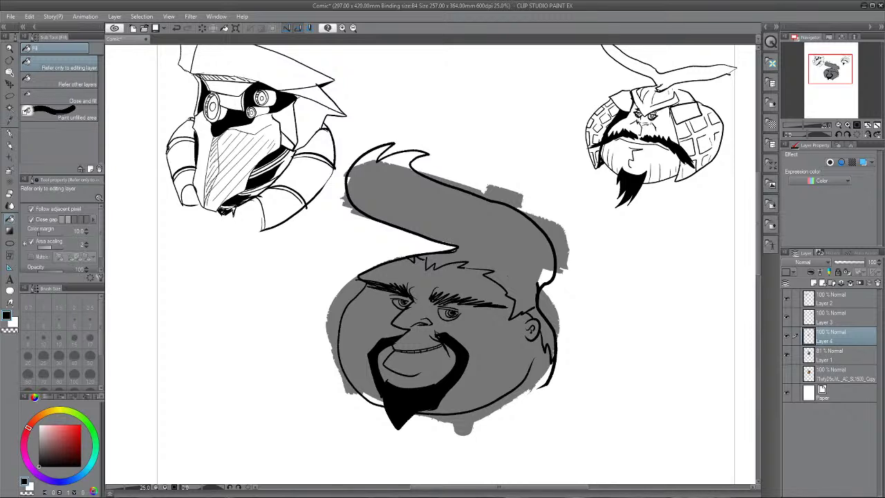
pyautogui.click(411, 259)
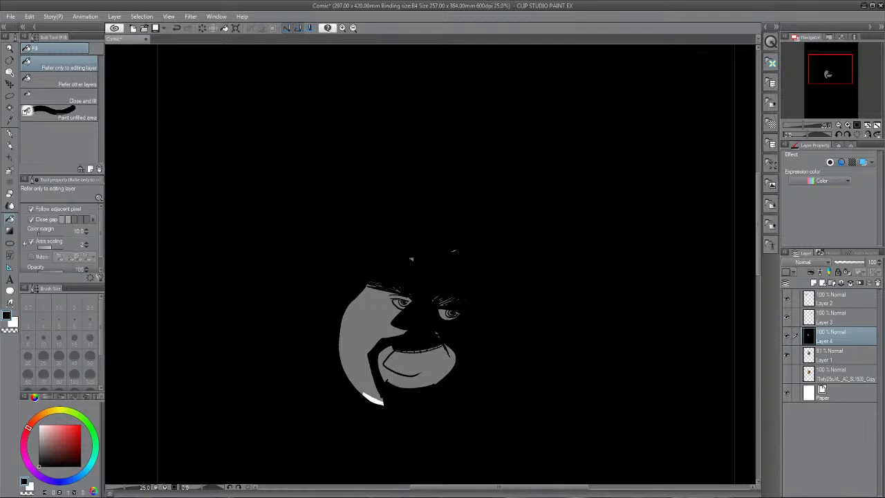
pyautogui.hotkey('ctrl', 'z')
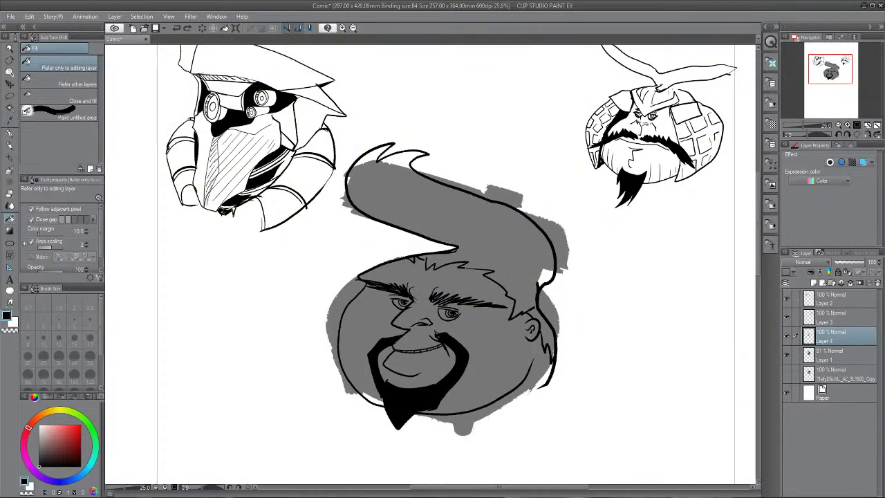
# - Extend the hairline strokes, draw spiky hair behind the ear, and add a heavier double-chin line beneath the jaw
pyautogui.press('p')
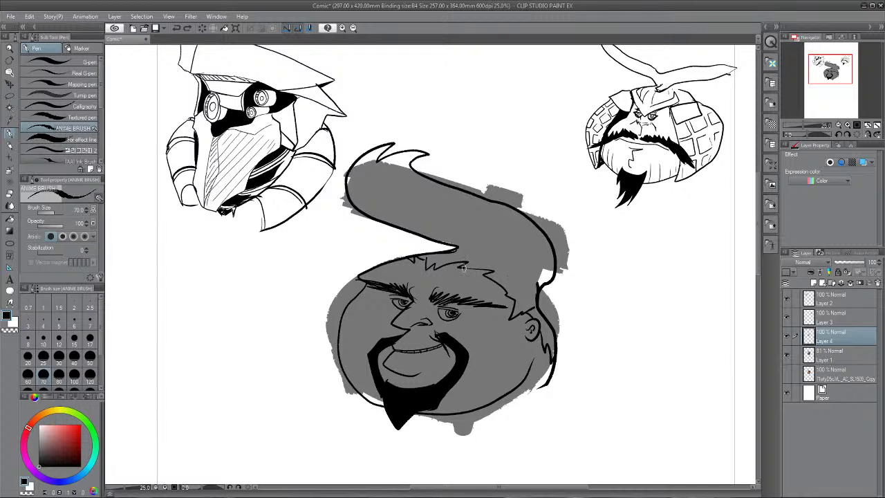
pyautogui.moveTo(463, 268); pyautogui.dragTo(505, 273)
pyautogui.moveTo(542, 349); pyautogui.dragTo(535, 385)
pyautogui.moveTo(363, 396)
pyautogui.mouseDown()
pyautogui.moveTo(420, 423)
pyautogui.moveTo(496, 409)
pyautogui.moveTo(541, 383)
pyautogui.mouseUp()
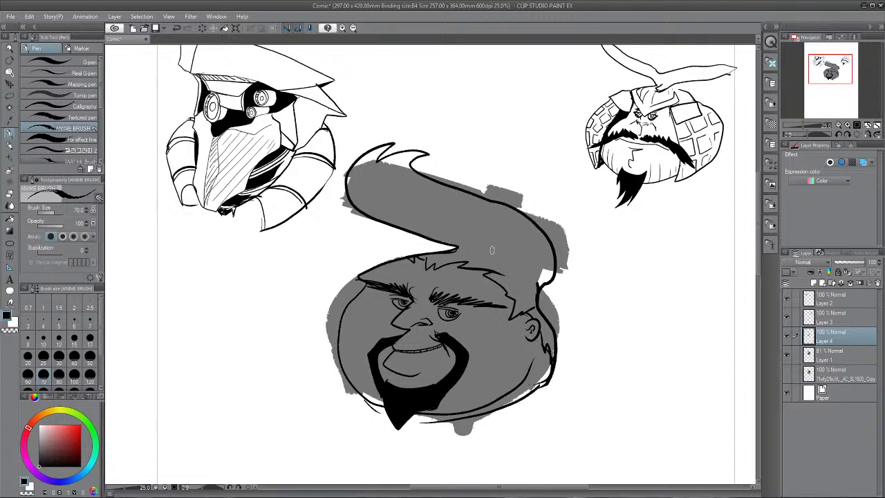
# - Close the hairline gap above the forehead and fill the swept quiff and hair with black
pyautogui.press('g')
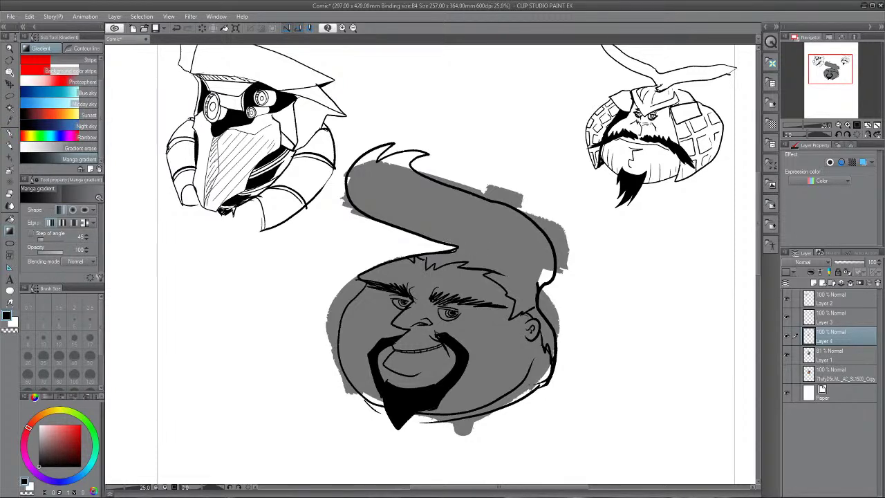
pyautogui.press('p')
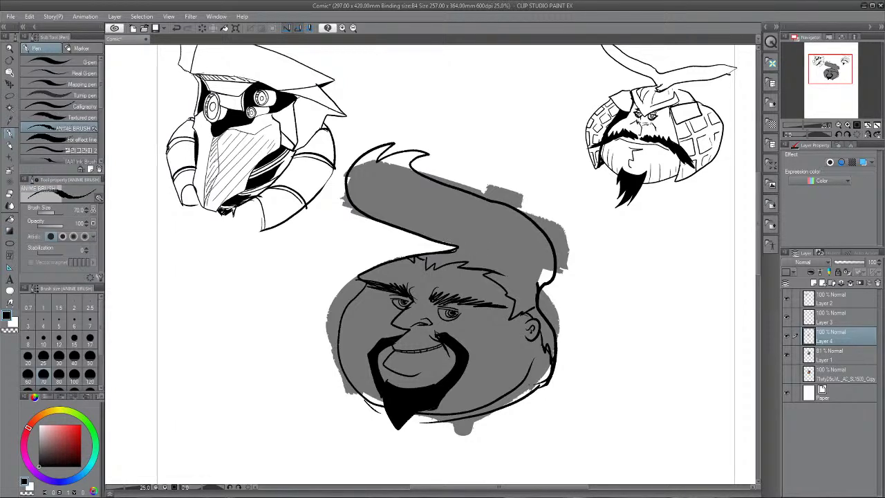
pyautogui.moveTo(425, 257); pyautogui.dragTo(426, 268)
pyautogui.press('g')
pyautogui.click(443, 201)
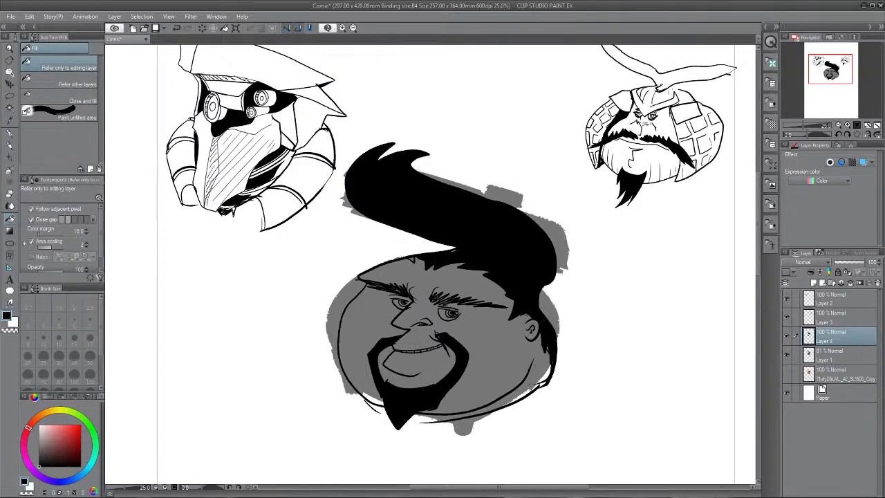
# - Scale the quiffed head down to 74% and place it between the other two heads
pyautogui.hotkey('ctrl', '0')
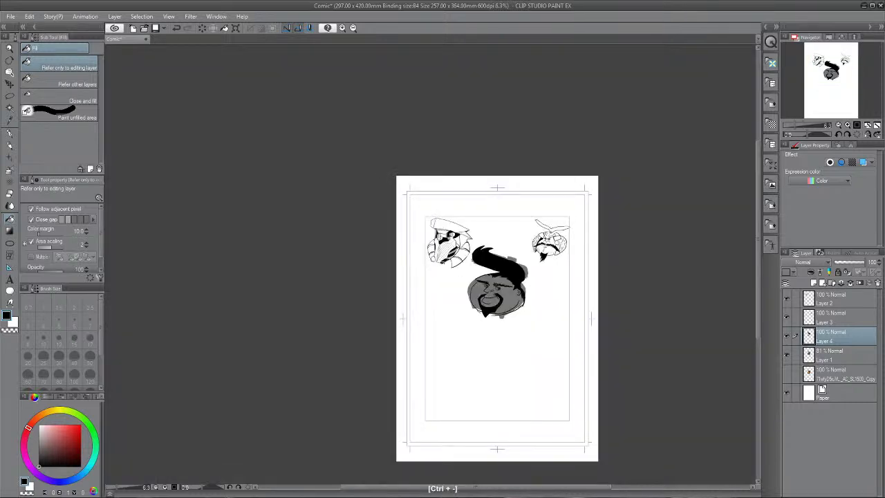
pyautogui.hotkey('ctrl', '=')
pyautogui.hotkey('ctrl', '-')
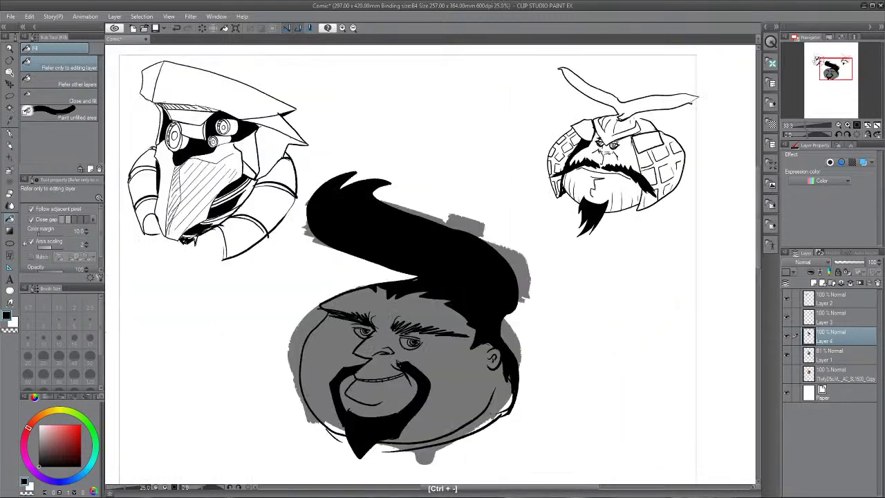
pyautogui.hotkey('ctrl', '-')
pyautogui.press('k')
pyautogui.moveTo(497, 351); pyautogui.dragTo(508, 277)
pyautogui.hotkey('ctrl', 't')
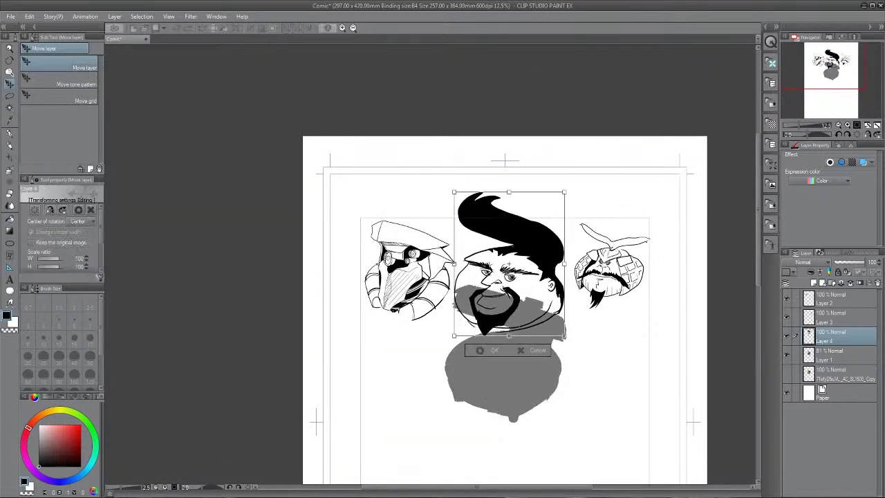
pyautogui.moveTo(564, 336); pyautogui.dragTo(535, 298)
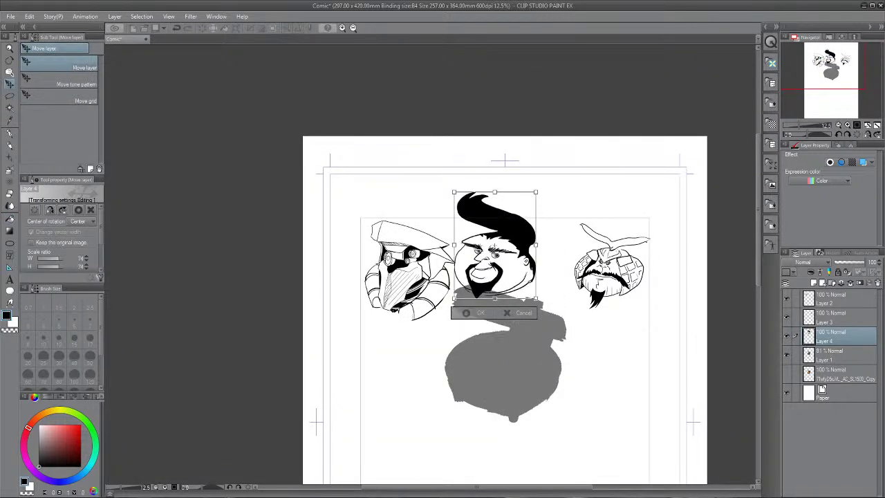
pyautogui.press('Return')
pyautogui.moveTo(494, 262); pyautogui.dragTo(510, 287)
# - Move the grey silhouette below the first head and scale it down to 84%
pyautogui.moveTo(503, 366); pyautogui.dragTo(443, 408)
pyautogui.hscroll(-1, 510, 311)
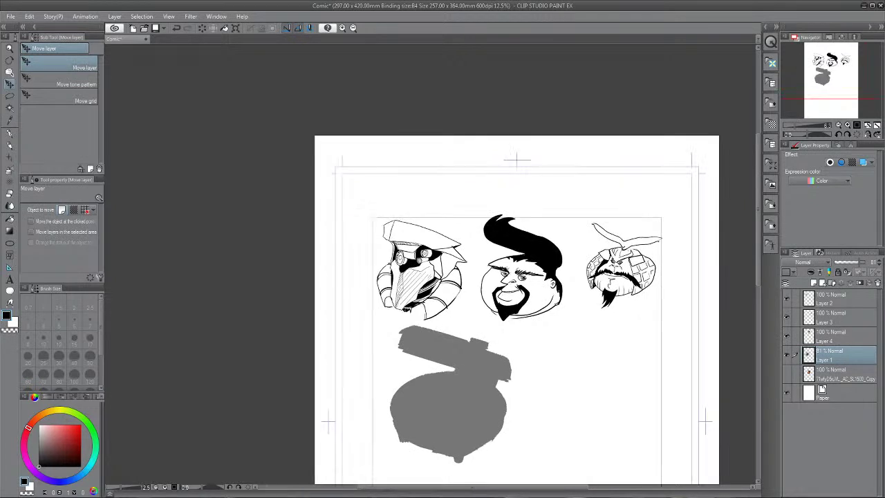
pyautogui.scroll(-3, 526, 276)
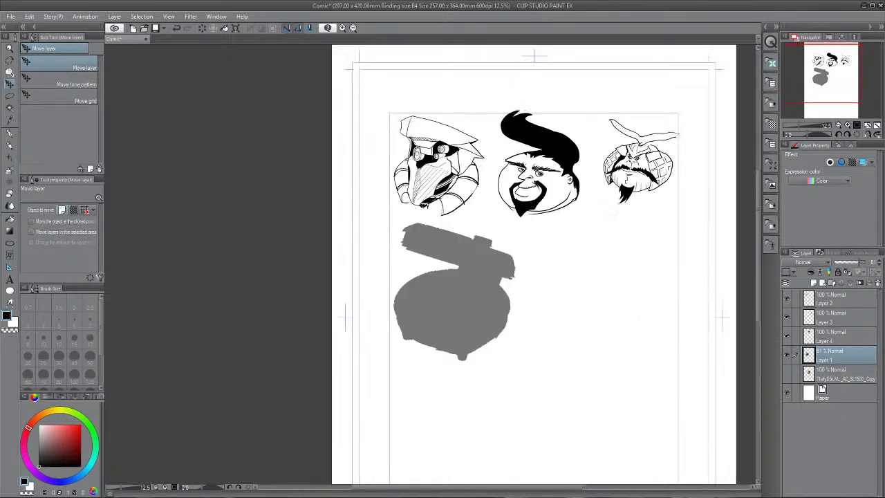
pyautogui.hotkey('ctrl', 't')
pyautogui.moveTo(515, 359); pyautogui.dragTo(496, 338)
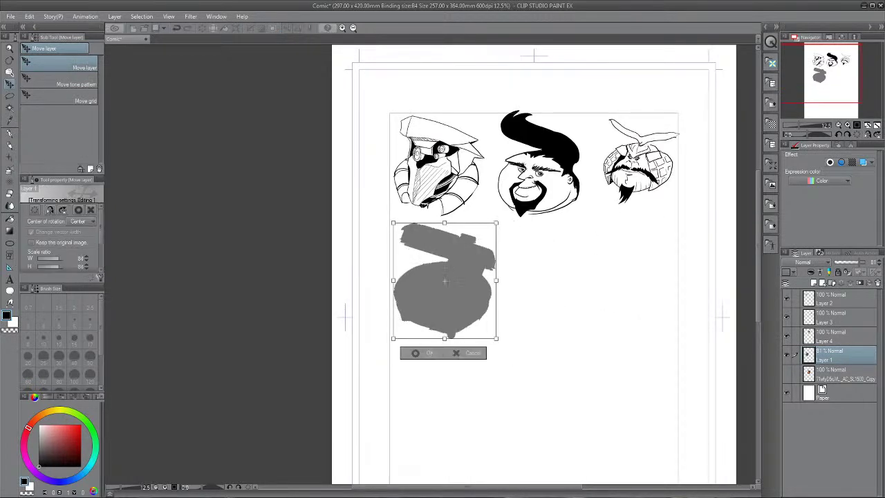
pyautogui.press('Return')
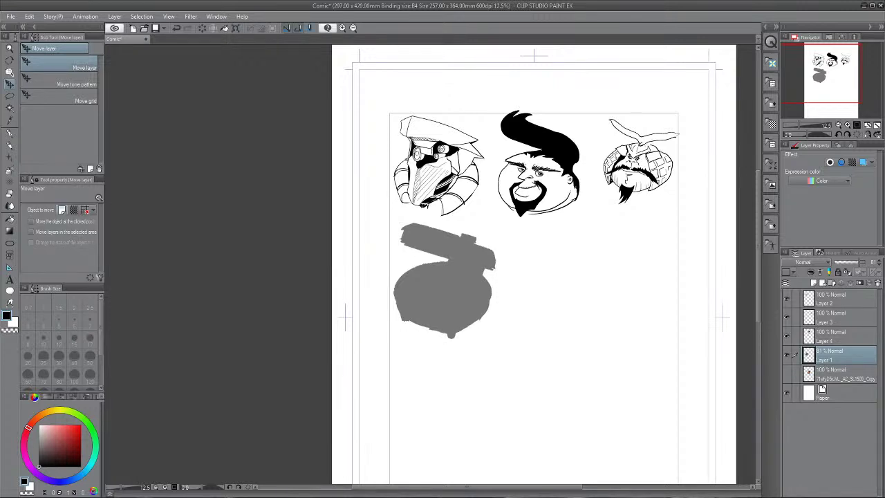
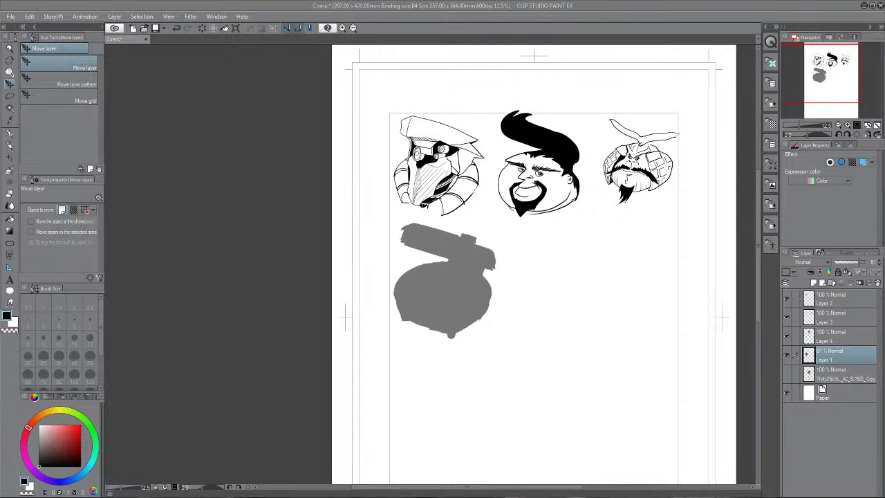
# - Outline the silhouette's upper part as a tilted flat cap with a small knob and headband, and start the back of the head
pyautogui.press('p')
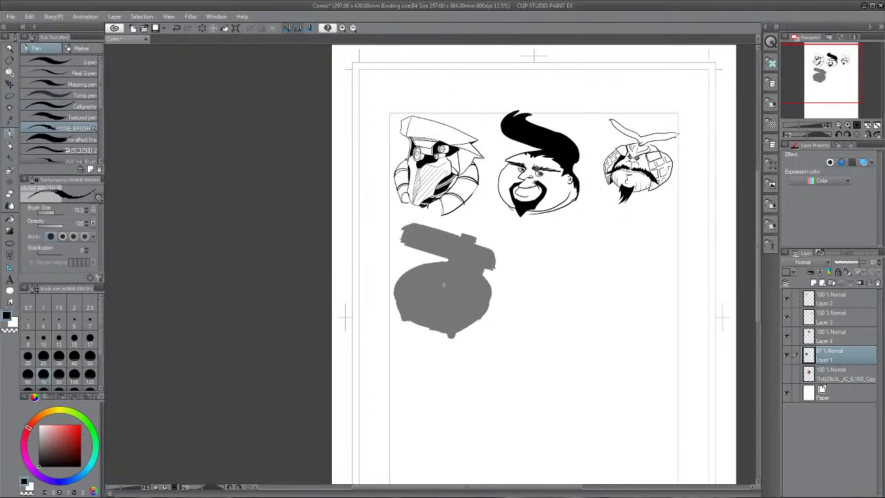
pyautogui.scroll(2, 443, 285)
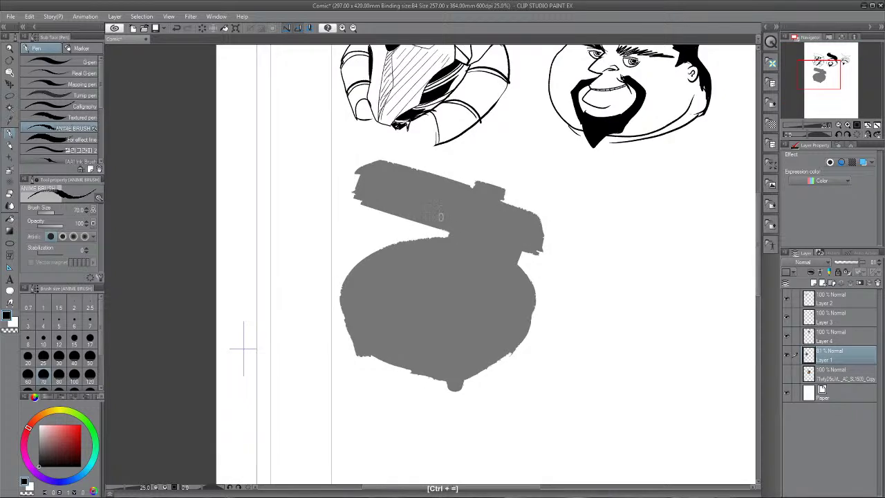
pyautogui.moveTo(384, 158)
pyautogui.mouseDown()
pyautogui.moveTo(355, 173)
pyautogui.moveTo(353, 186)
pyautogui.moveTo(443, 232)
pyautogui.moveTo(406, 243)
pyautogui.moveTo(505, 255)
pyautogui.moveTo(464, 234)
pyautogui.moveTo(487, 240)
pyautogui.mouseUp()
pyautogui.moveTo(379, 161)
pyautogui.mouseDown()
pyautogui.moveTo(507, 192)
pyautogui.moveTo(484, 198)
pyautogui.moveTo(476, 188)
pyautogui.moveTo(518, 207)
pyautogui.moveTo(517, 259)
pyautogui.moveTo(488, 239)
pyautogui.moveTo(437, 232)
pyautogui.mouseUp()
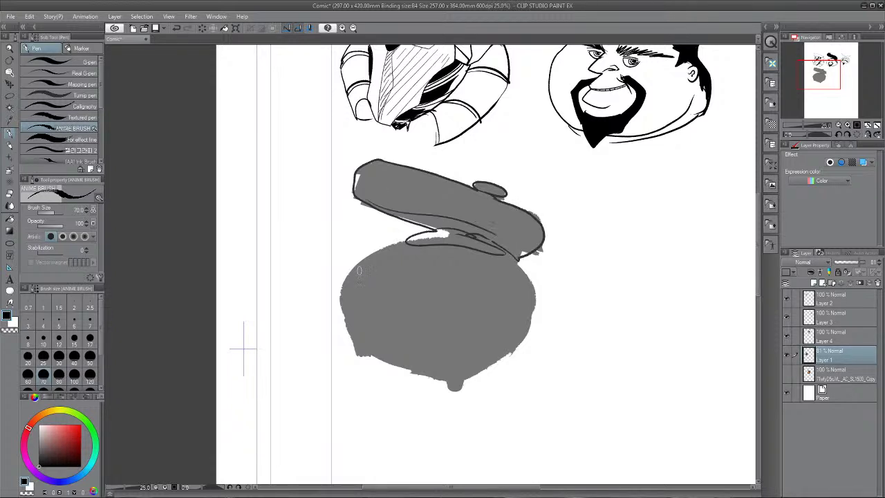
pyautogui.moveTo(508, 255); pyautogui.dragTo(522, 290)
# - Draw the brows, a rounded nose and small narrowed eyes below the cap
pyautogui.moveTo(403, 252); pyautogui.dragTo(460, 264)
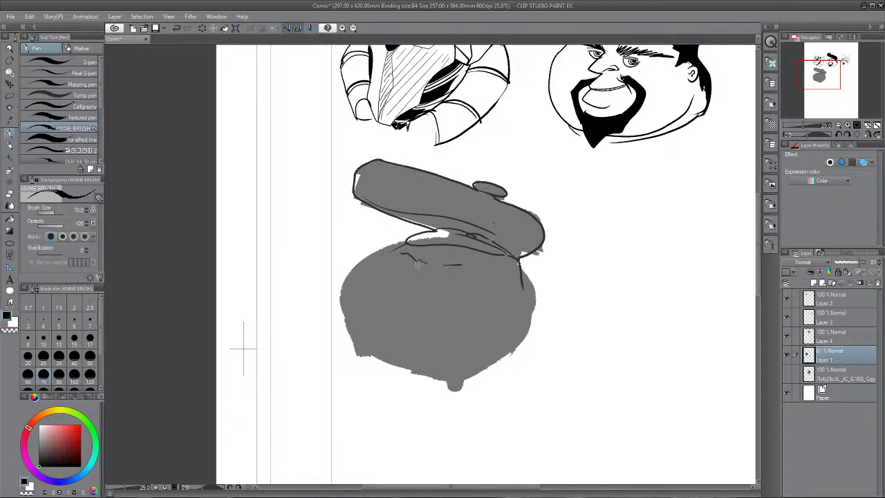
pyautogui.moveTo(416, 264)
pyautogui.mouseDown()
pyautogui.moveTo(401, 297)
pyautogui.moveTo(418, 304)
pyautogui.moveTo(417, 285)
pyautogui.moveTo(420, 304)
pyautogui.mouseUp()
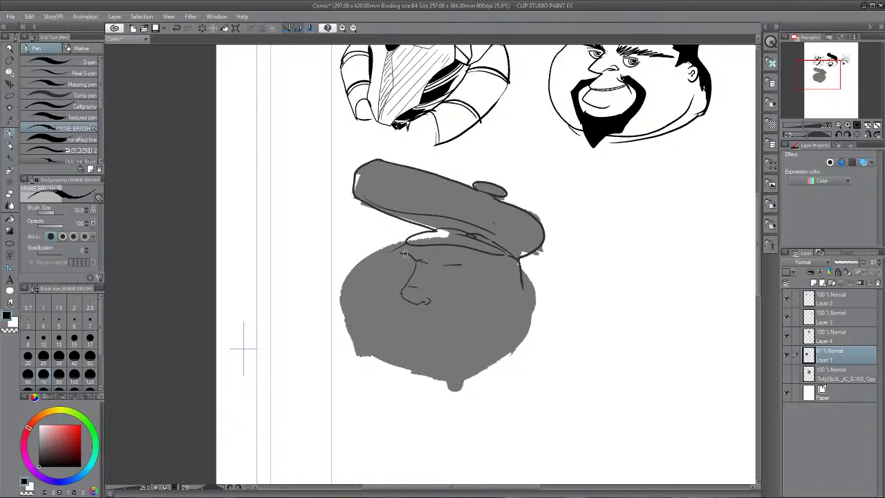
pyautogui.moveTo(410, 260); pyautogui.dragTo(458, 270)
pyautogui.moveTo(401, 261); pyautogui.dragTo(413, 266)
pyautogui.moveTo(448, 273); pyautogui.dragTo(453, 276)
pyautogui.moveTo(409, 259); pyautogui.dragTo(407, 262)
pyautogui.moveTo(444, 264)
pyautogui.mouseDown()
pyautogui.moveTo(464, 260)
pyautogui.moveTo(456, 260)
pyautogui.mouseUp()
# - Draw a curved chin line and a wide moustache sweeping across the face beneath the nose
pyautogui.moveTo(383, 333)
pyautogui.mouseDown()
pyautogui.moveTo(414, 347)
pyautogui.moveTo(420, 338)
pyautogui.mouseUp()
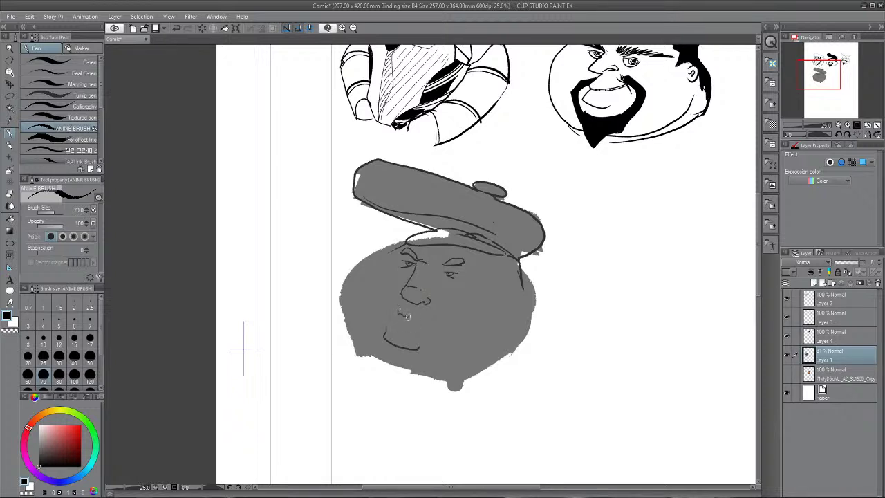
pyautogui.moveTo(404, 294)
pyautogui.mouseDown()
pyautogui.moveTo(346, 296)
pyautogui.moveTo(344, 312)
pyautogui.moveTo(451, 318)
pyautogui.moveTo(472, 342)
pyautogui.mouseUp()
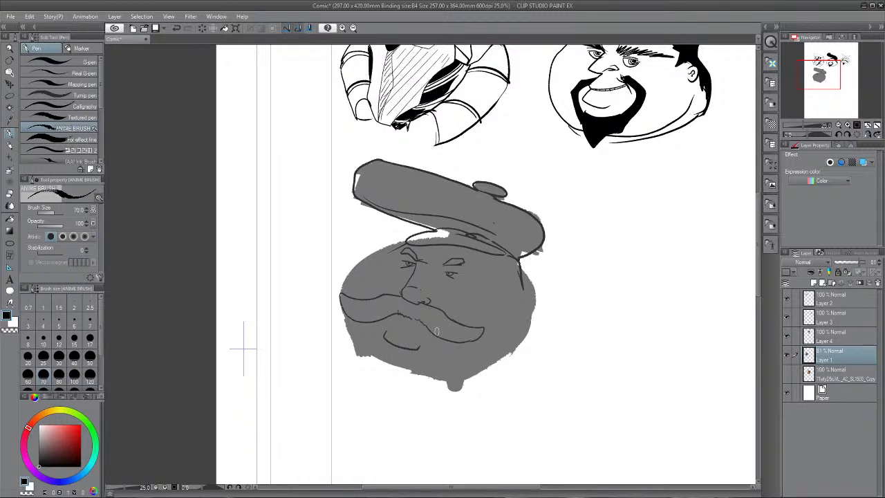
# - Sketch jagged sideburns under the cap and large round ears on both sides of the head
pyautogui.moveTo(514, 254); pyautogui.dragTo(508, 301)
pyautogui.moveTo(404, 243); pyautogui.dragTo(378, 273)
pyautogui.moveTo(384, 257); pyautogui.dragTo(380, 268)
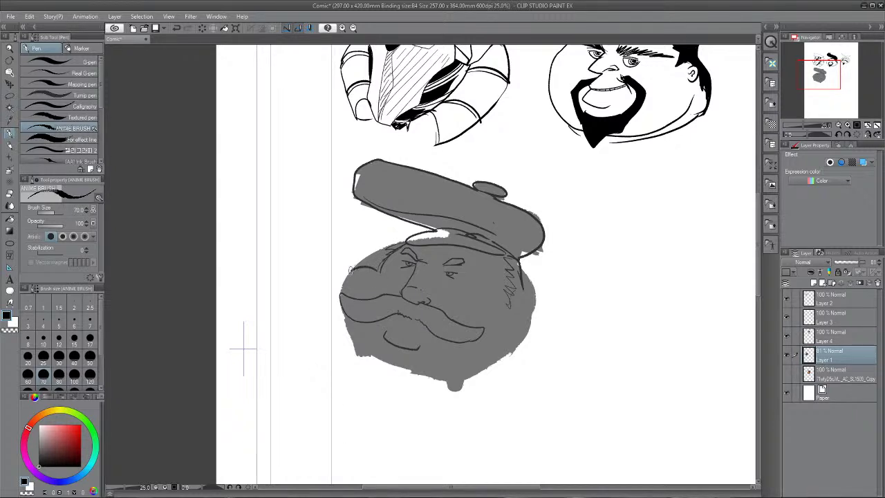
pyautogui.moveTo(351, 270); pyautogui.dragTo(366, 279)
pyautogui.moveTo(505, 300)
pyautogui.mouseDown()
pyautogui.moveTo(533, 327)
pyautogui.moveTo(503, 343)
pyautogui.mouseUp()
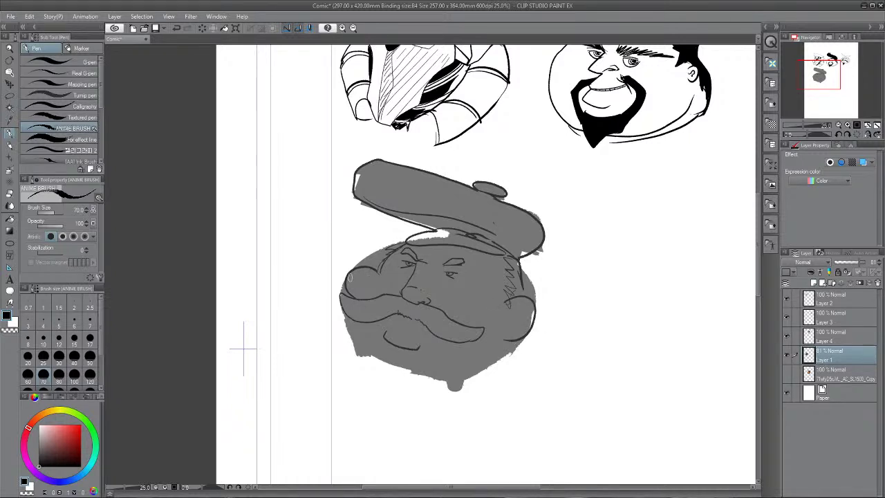
pyautogui.moveTo(350, 277); pyautogui.dragTo(365, 287)
pyautogui.moveTo(511, 323); pyautogui.dragTo(505, 319)
pyautogui.moveTo(379, 275); pyautogui.dragTo(402, 239)
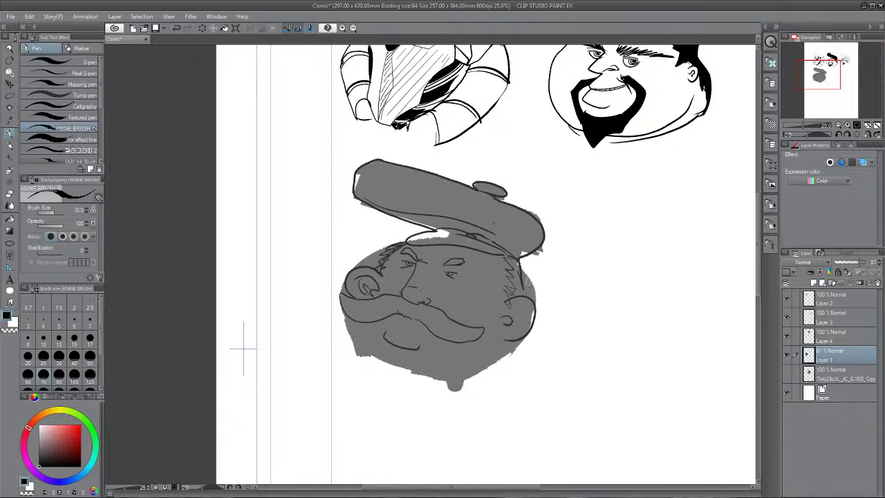
# - Add hair strokes above the far ear, draw both jaw sides below the ears, and finish the inner ear curves
pyautogui.moveTo(527, 279)
pyautogui.mouseDown()
pyautogui.moveTo(511, 285)
pyautogui.moveTo(518, 295)
pyautogui.mouseUp()
pyautogui.moveTo(357, 318); pyautogui.dragTo(358, 354)
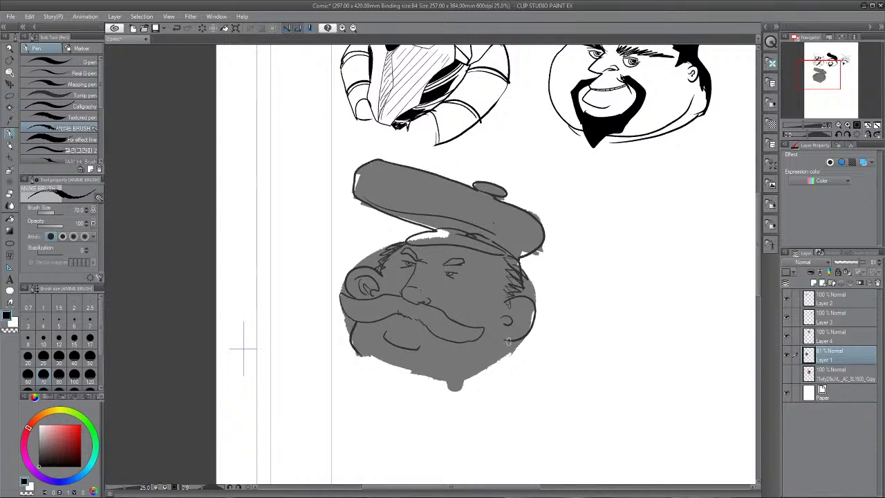
pyautogui.moveTo(510, 339); pyautogui.dragTo(470, 377)
pyautogui.moveTo(509, 326); pyautogui.dragTo(515, 304)
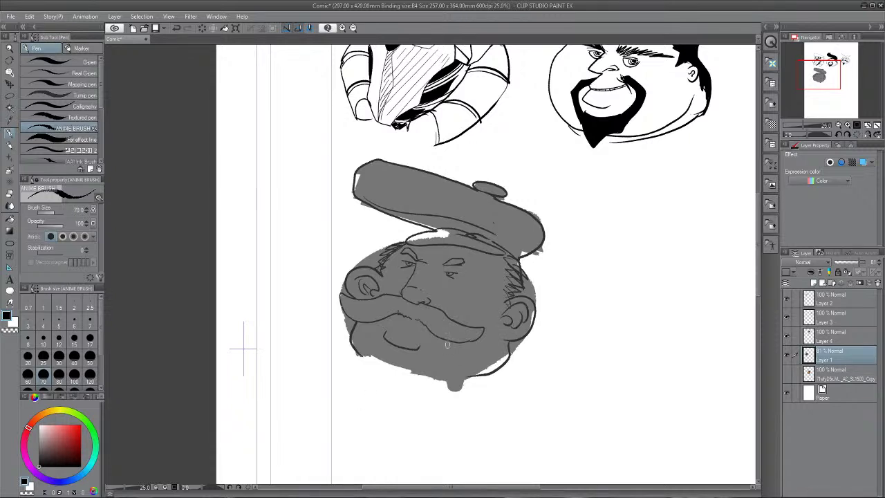
# - Redraw the moustache's far end with an upturned tip and erase the old edge inside it with a size 30 eraser
pyautogui.moveTo(450, 316); pyautogui.dragTo(478, 322)
pyautogui.press('e')
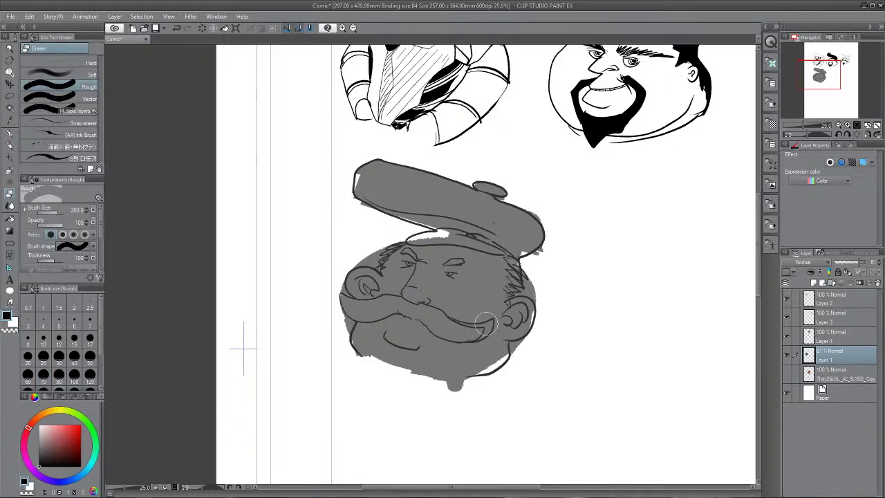
pyautogui.press('[')
pyautogui.press('[')
pyautogui.press('[')
pyautogui.press('[')
pyautogui.press('[')
pyautogui.press('[')
pyautogui.press('[')
pyautogui.press('[')
pyautogui.press('[')
pyautogui.press('[')
pyautogui.moveTo(486, 325); pyautogui.dragTo(450, 321)
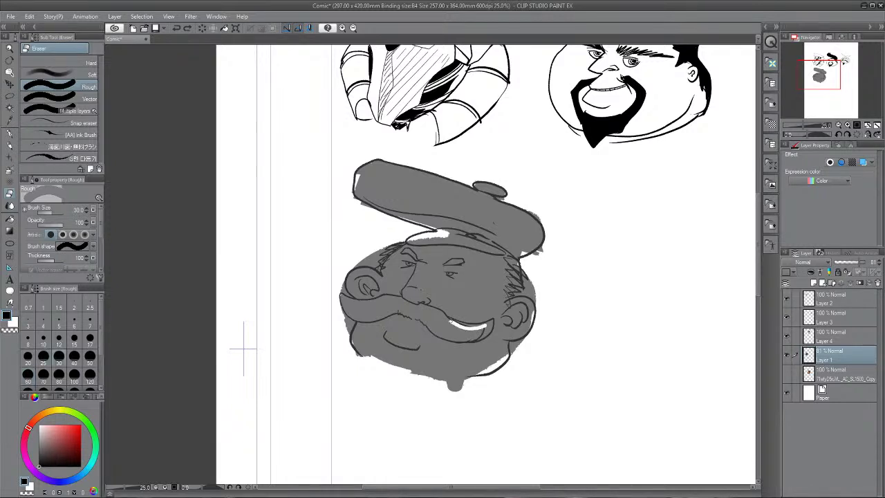
pyautogui.scroll(-2, 455, 356)
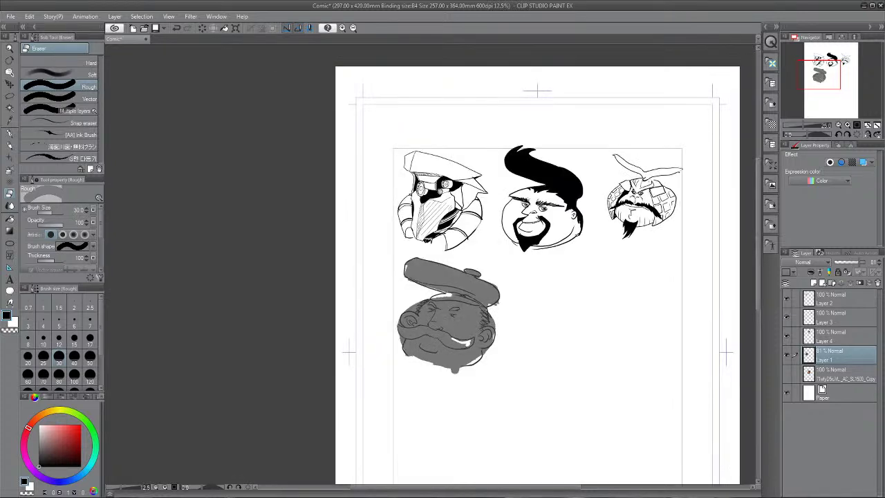
pyautogui.scroll(2, 546, 290)
pyautogui.scroll(-2, 450, 425)
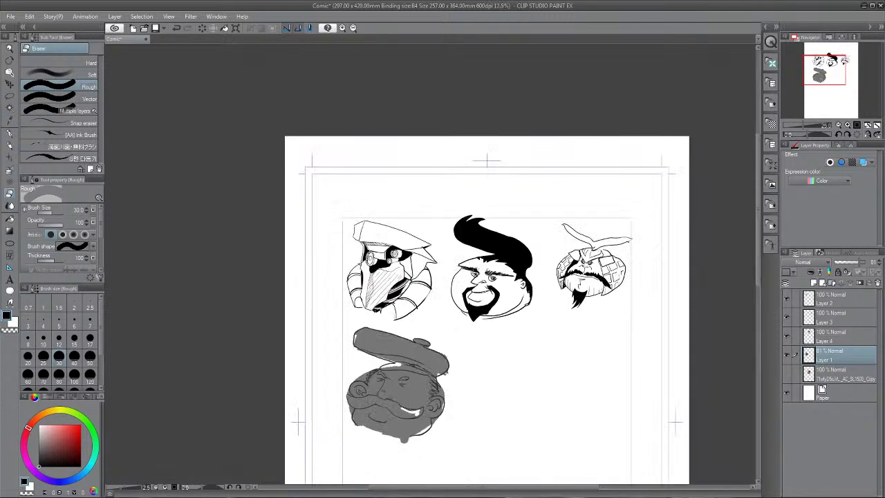
pyautogui.scroll(2, 473, 392)
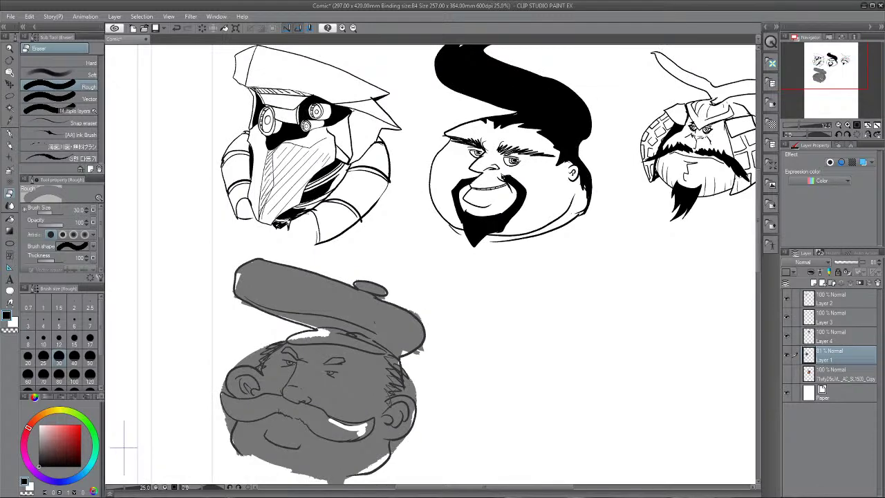
pyautogui.moveTo(124, 445); pyautogui.dragTo(167, 353)
pyautogui.press('w')
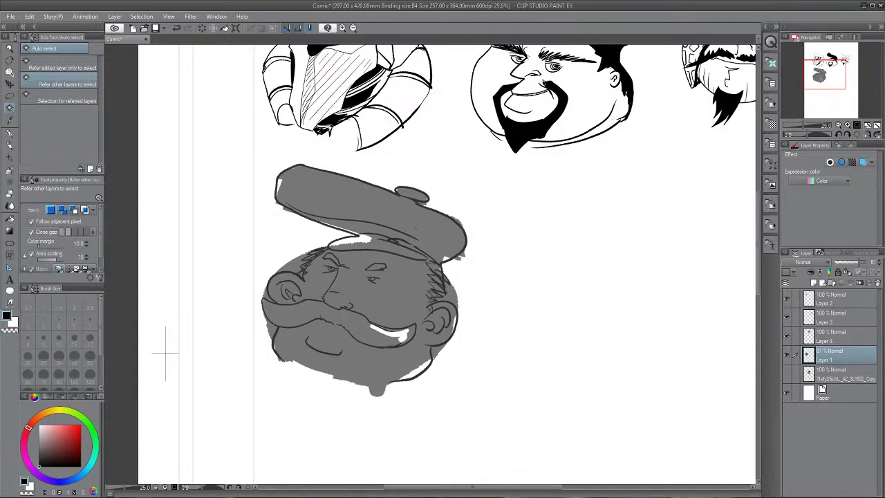
pyautogui.click(165, 353)
pyautogui.press('Delete')
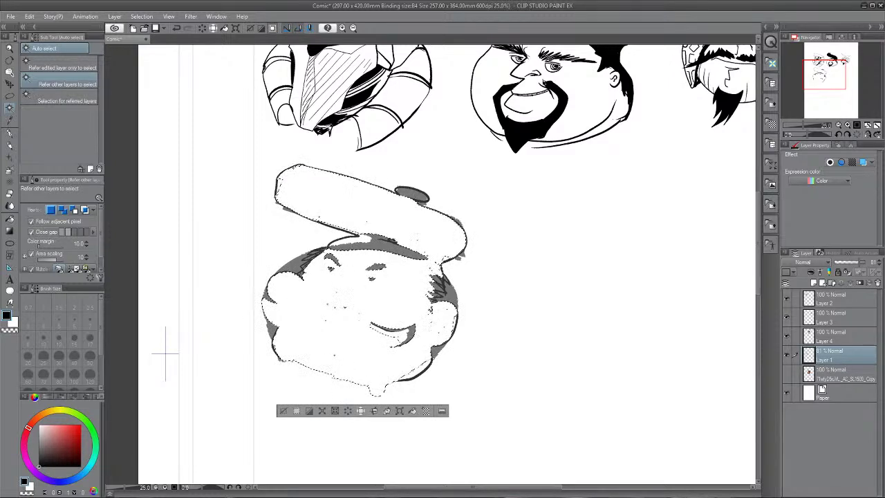
pyautogui.hotkey('ctrl', 'z')
pyautogui.hotkey('ctrl', 'z')
# - Show the waffle-maker photo layer, scale the photo down slightly, and move it beside the moustached head
pyautogui.moveTo(165, 353)
pyautogui.mouseDown()
pyautogui.moveTo(18, 266)
pyautogui.moveTo(48, 378)
pyautogui.mouseUp()
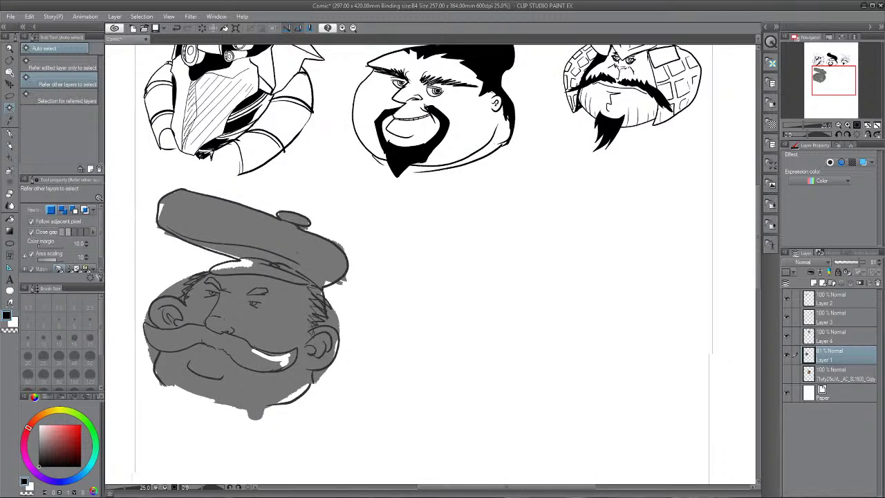
pyautogui.hotkey('ctrl', '-')
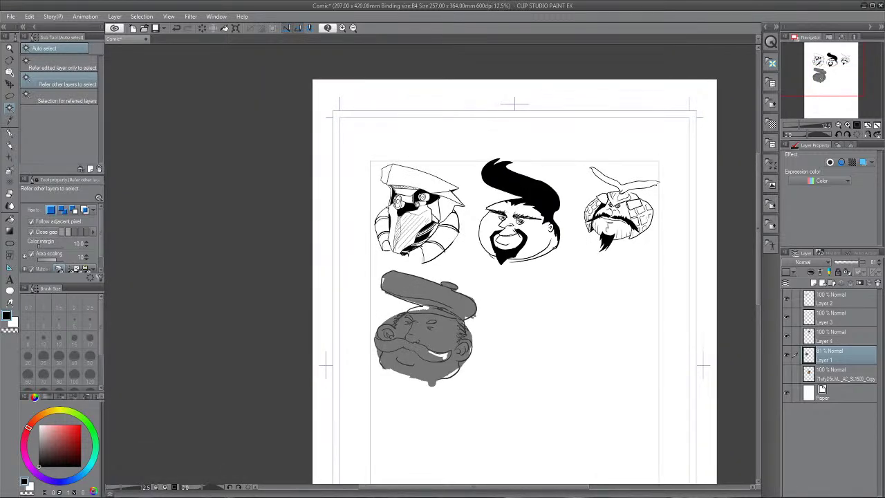
pyautogui.press('p')
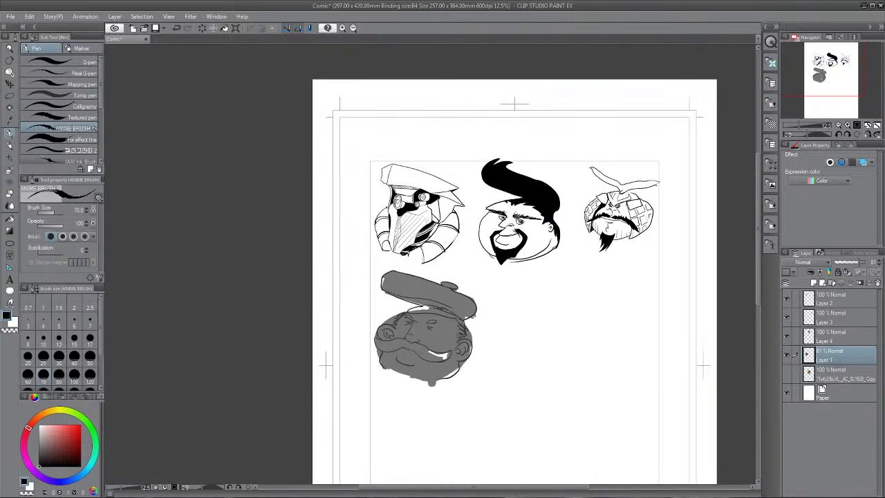
pyautogui.click(830, 373)
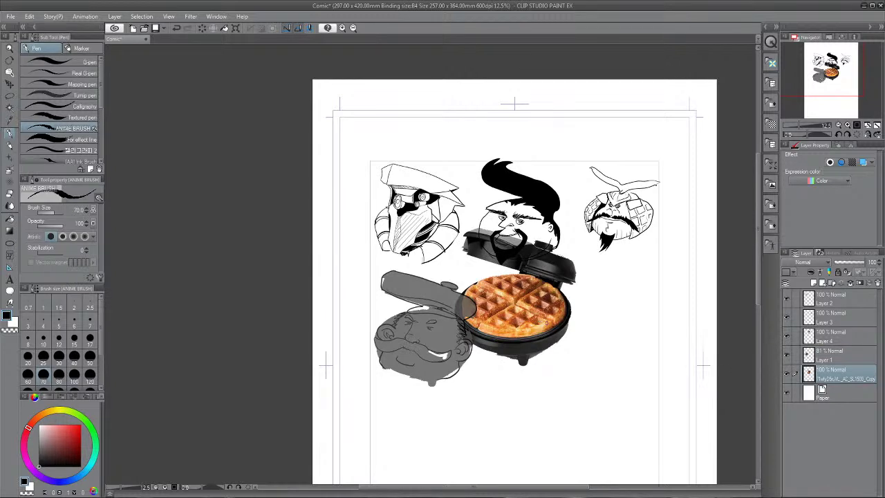
pyautogui.hotkey('ctrl', 't')
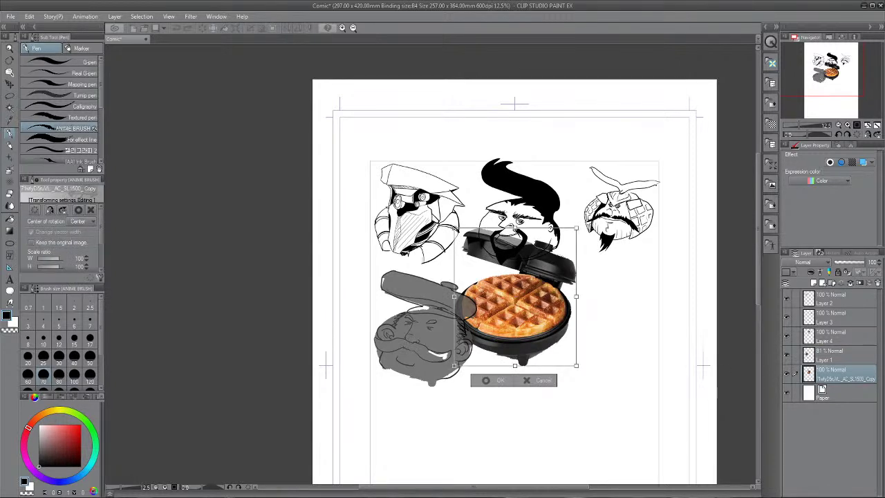
pyautogui.moveTo(577, 365); pyautogui.dragTo(552, 339)
pyautogui.press('Return')
pyautogui.press('k')
pyautogui.moveTo(505, 298); pyautogui.dragTo(533, 348)
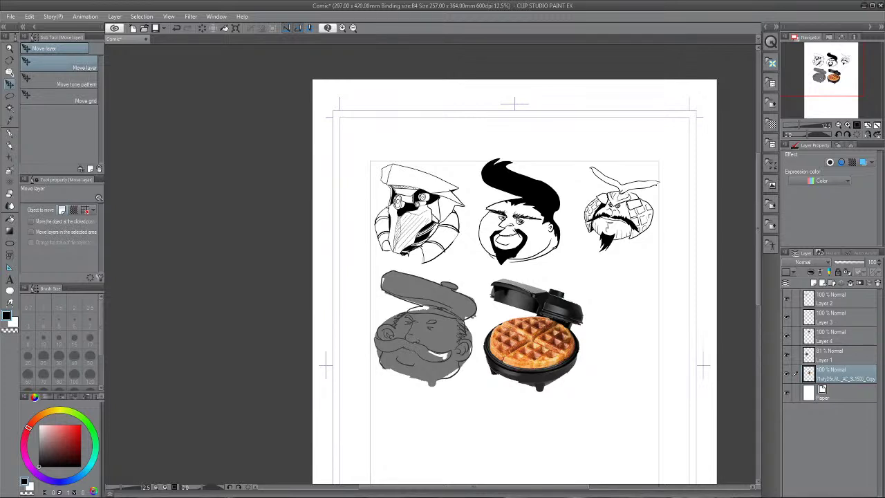
# - Fill the waffle maker's silhouette with grey on a new layer, clear the selection, and hide the photo
pyautogui.hotkey('ctrl', 'shift', 'n')
pyautogui.press('c')
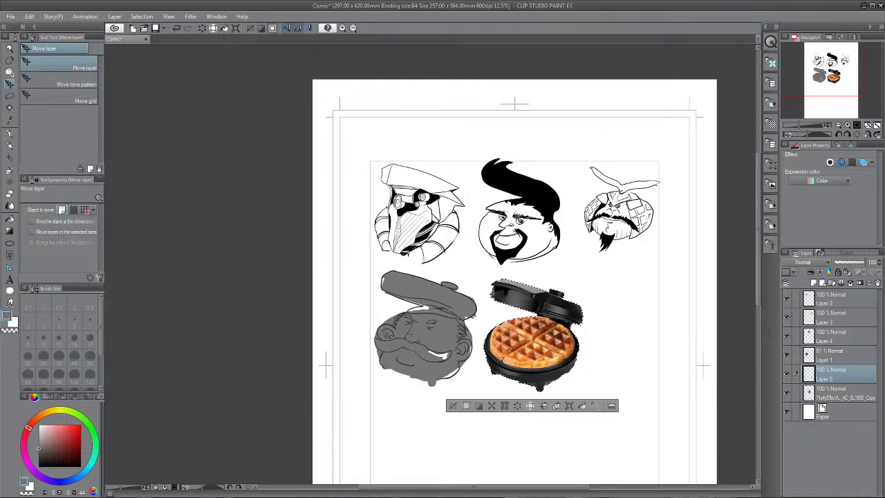
pyautogui.press('g')
pyautogui.click(532, 332)
pyautogui.hotkey('ctrl', 'd')
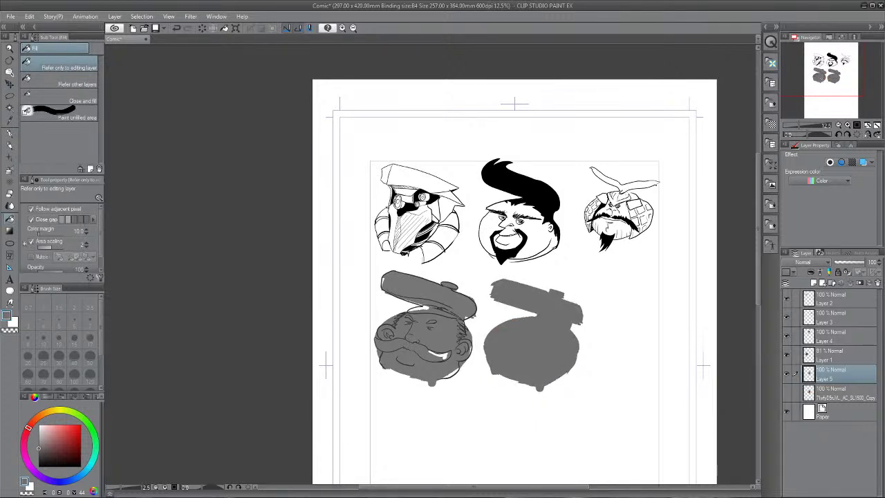
# - Add a new layer for the fifth head's inking and place the grey silhouette layer beneath the hidden photo layer
pyautogui.press('p')
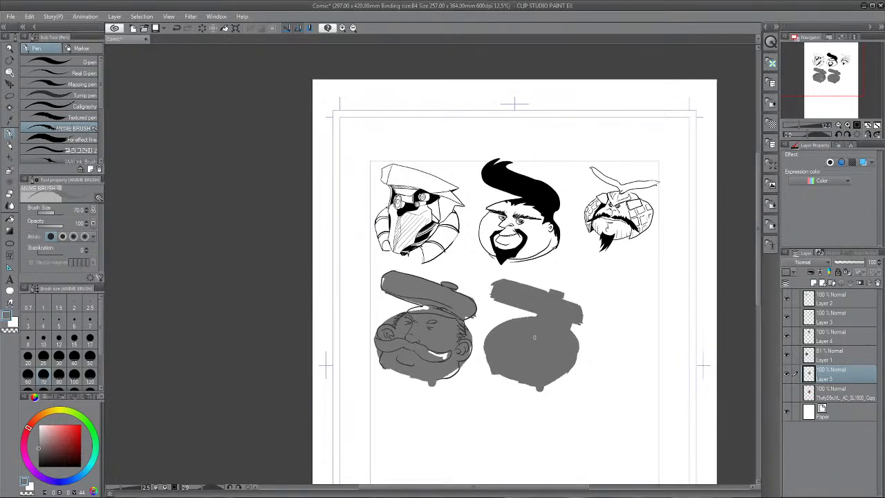
pyautogui.hotkey('ctrl', '=')
pyautogui.hotkey('ctrl', '=')
pyautogui.hotkey('ctrl', '=')
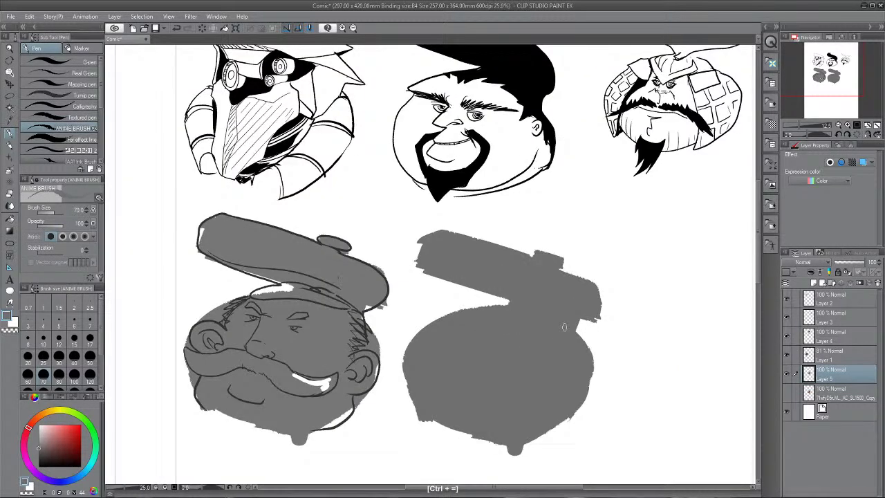
pyautogui.scroll(-2, 565, 331)
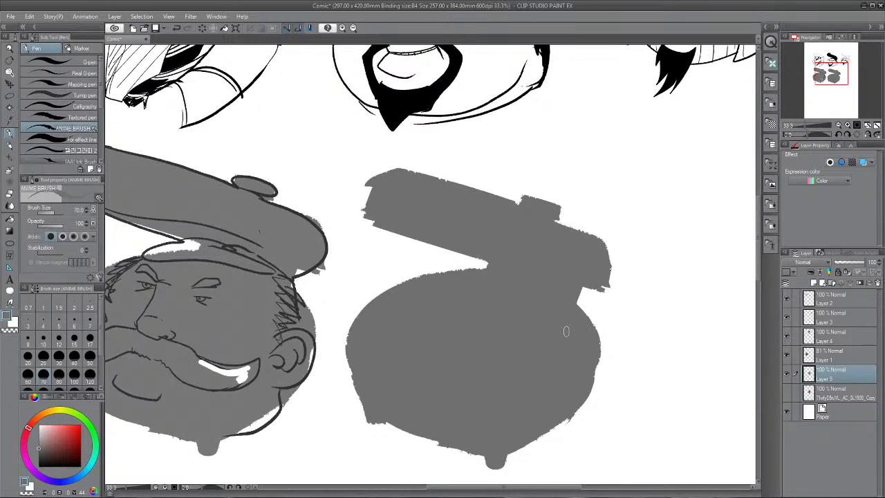
pyautogui.hotkey('ctrl', 'shift', 'n')
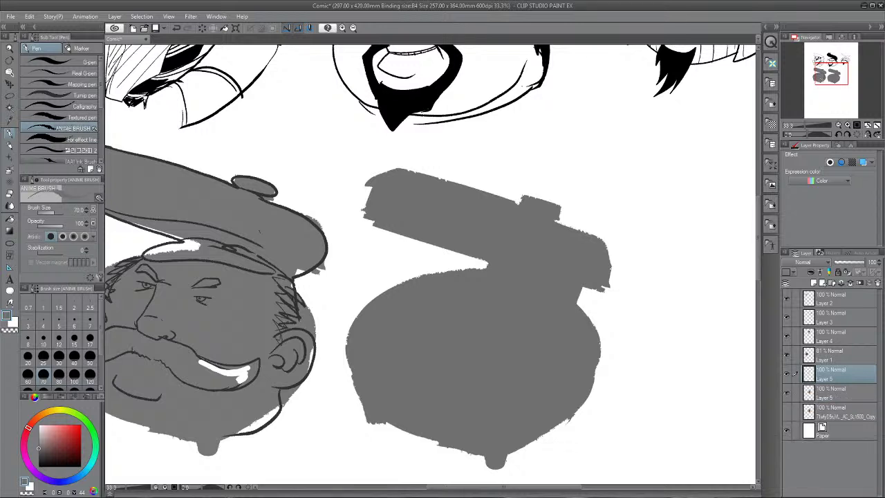
pyautogui.moveTo(829, 392); pyautogui.dragTo(826, 413)
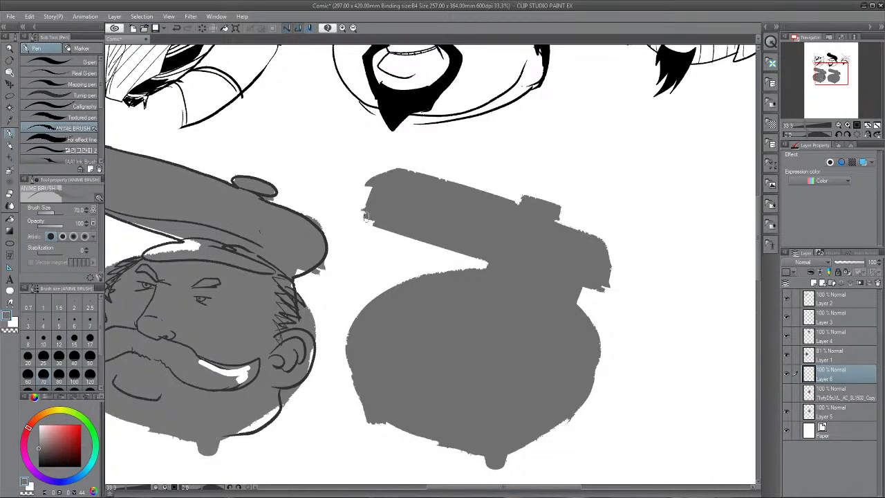
# - Ink the outline of a tilted peaked cap in black over the silhouette's lid, including its lower band
pyautogui.press('x')
pyautogui.moveTo(374, 225)
pyautogui.mouseDown()
pyautogui.moveTo(363, 210)
pyautogui.moveTo(416, 162)
pyautogui.moveTo(541, 222)
pyautogui.moveTo(584, 282)
pyautogui.moveTo(571, 286)
pyautogui.mouseUp()
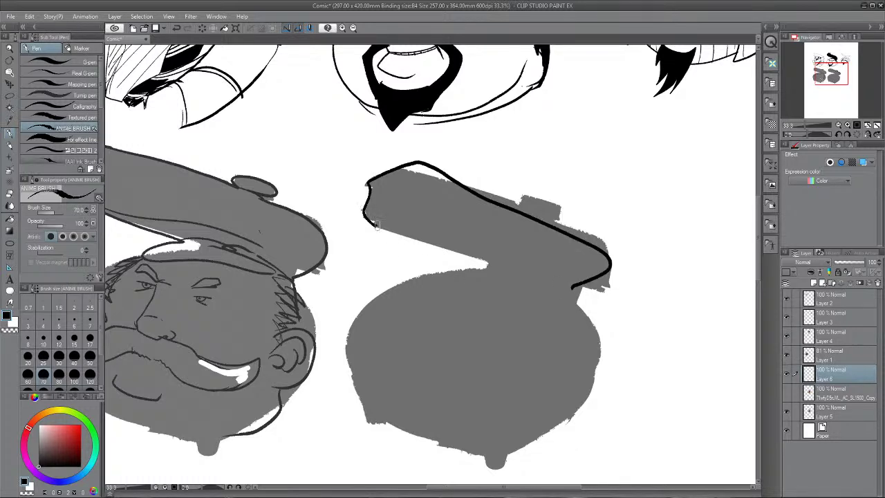
pyautogui.moveTo(376, 225)
pyautogui.mouseDown()
pyautogui.moveTo(490, 272)
pyautogui.moveTo(472, 272)
pyautogui.moveTo(561, 289)
pyautogui.moveTo(485, 266)
pyautogui.mouseUp()
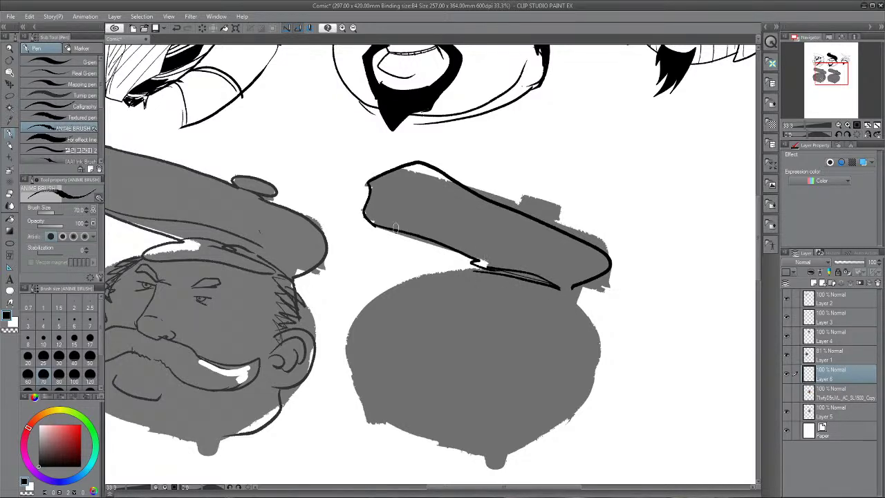
# - Draw angular panel lines across the cap's crown and add curved crease strokes inside the panels
pyautogui.moveTo(397, 228)
pyautogui.mouseDown()
pyautogui.moveTo(383, 198)
pyautogui.moveTo(434, 182)
pyautogui.moveTo(475, 207)
pyautogui.moveTo(449, 245)
pyautogui.mouseUp()
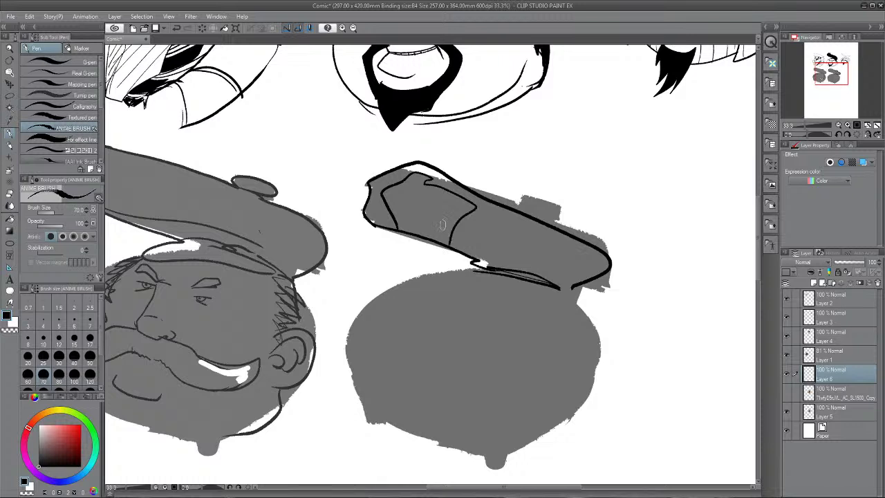
pyautogui.moveTo(385, 203); pyautogui.dragTo(408, 228)
pyautogui.moveTo(436, 239)
pyautogui.mouseDown()
pyautogui.moveTo(472, 204)
pyautogui.moveTo(547, 233)
pyautogui.moveTo(475, 239)
pyautogui.mouseUp()
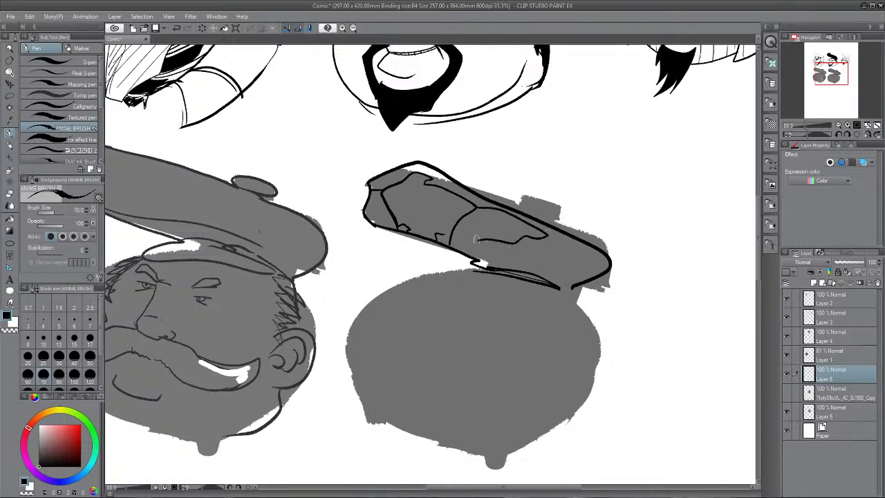
pyautogui.moveTo(384, 200)
pyautogui.mouseDown()
pyautogui.moveTo(368, 209)
pyautogui.moveTo(382, 217)
pyautogui.moveTo(368, 220)
pyautogui.moveTo(383, 222)
pyautogui.mouseUp()
pyautogui.moveTo(486, 213)
pyautogui.mouseDown()
pyautogui.moveTo(537, 235)
pyautogui.moveTo(459, 227)
pyautogui.moveTo(452, 243)
pyautogui.mouseUp()
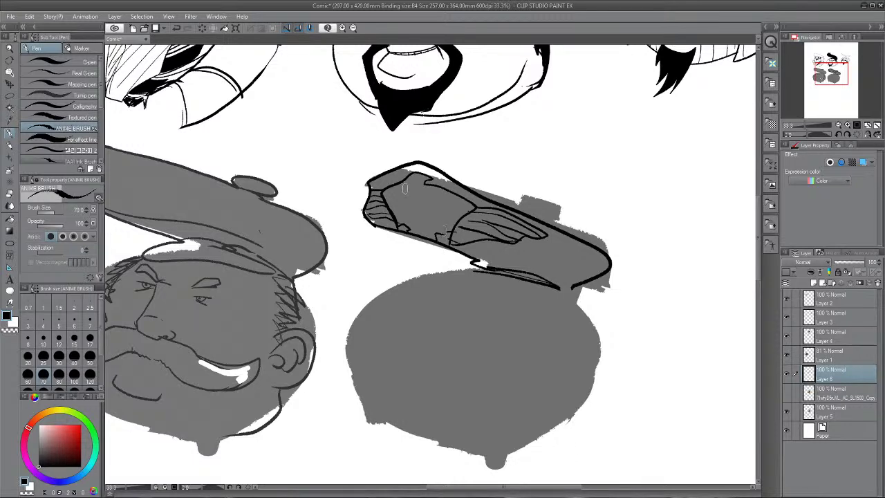
pyautogui.moveTo(399, 196); pyautogui.dragTo(400, 207)
# - Draw a small round button at the end of the cap band and a curved visor ending in a point
pyautogui.scroll(-1, 423, 209)
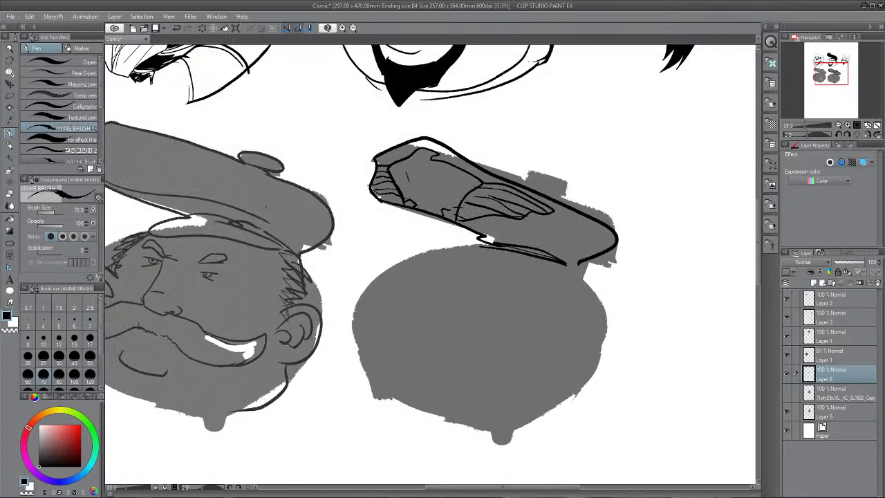
pyautogui.moveTo(571, 254); pyautogui.dragTo(565, 261)
pyautogui.moveTo(481, 239)
pyautogui.mouseDown()
pyautogui.moveTo(399, 264)
pyautogui.moveTo(492, 284)
pyautogui.moveTo(533, 283)
pyautogui.moveTo(551, 271)
pyautogui.moveTo(584, 283)
pyautogui.mouseUp()
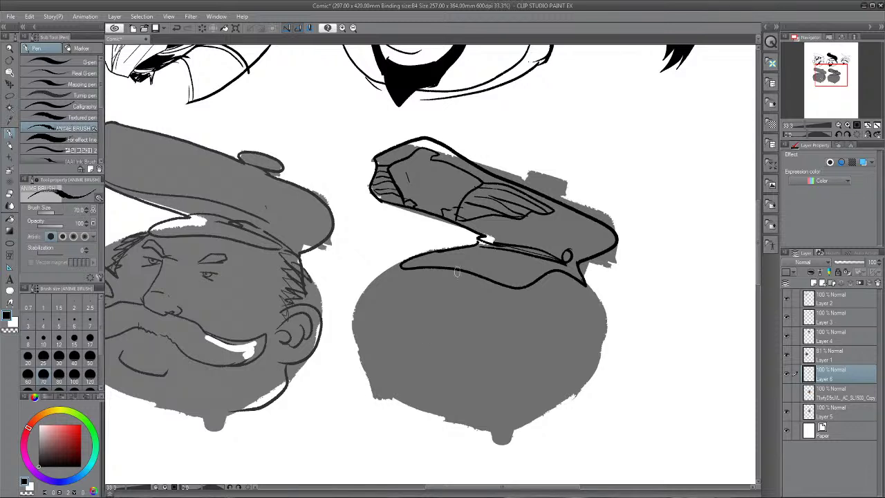
# - Draw the nose and two eyes half hidden beneath the visor, redoing the last eye stroke
pyautogui.moveTo(456, 272)
pyautogui.mouseDown()
pyautogui.moveTo(440, 308)
pyautogui.moveTo(465, 302)
pyautogui.mouseUp()
pyautogui.moveTo(419, 269); pyautogui.dragTo(504, 285)
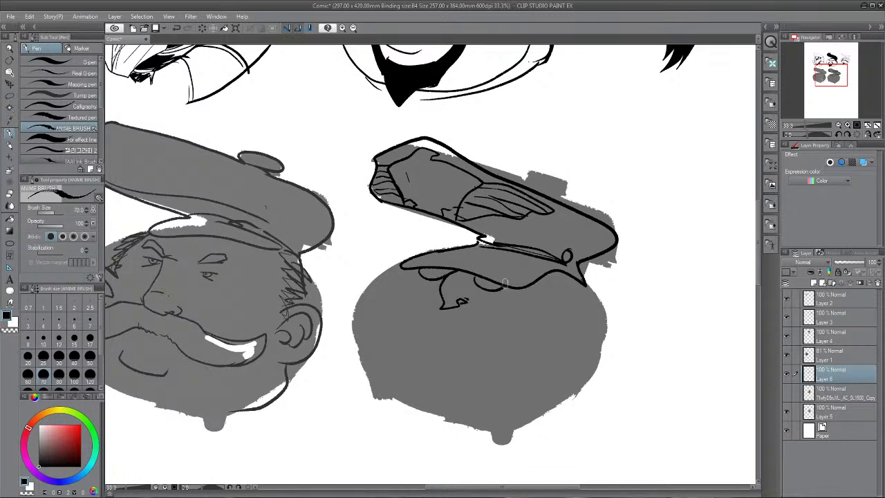
pyautogui.hotkey('ctrl', 'z')
pyautogui.moveTo(474, 276); pyautogui.dragTo(504, 285)
pyautogui.moveTo(482, 280); pyautogui.dragTo(498, 283)
# - Draw the near face edge, the muzzle and the upper lip line, and add thick black shading under both eyes
pyautogui.moveTo(414, 273)
pyautogui.mouseDown()
pyautogui.moveTo(388, 289)
pyautogui.moveTo(396, 318)
pyautogui.mouseUp()
pyautogui.moveTo(456, 303)
pyautogui.mouseDown()
pyautogui.moveTo(448, 322)
pyautogui.moveTo(429, 330)
pyautogui.mouseUp()
pyautogui.moveTo(481, 322); pyautogui.dragTo(482, 332)
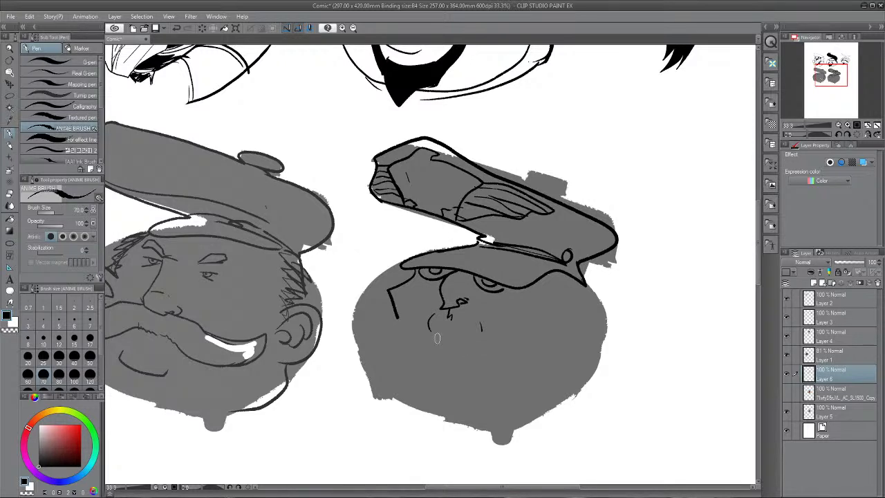
pyautogui.moveTo(431, 333); pyautogui.dragTo(478, 343)
pyautogui.moveTo(418, 273); pyautogui.dragTo(507, 293)
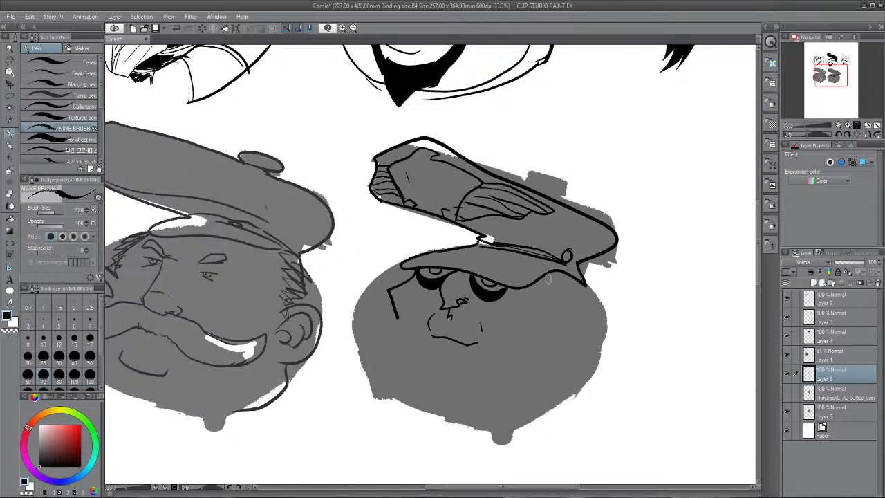
# - Draw the far face edge, an open mouth with teeth and a dark interior, and the cheek and jaw lines
pyautogui.moveTo(532, 290); pyautogui.dragTo(529, 338)
pyautogui.moveTo(431, 342); pyautogui.dragTo(478, 346)
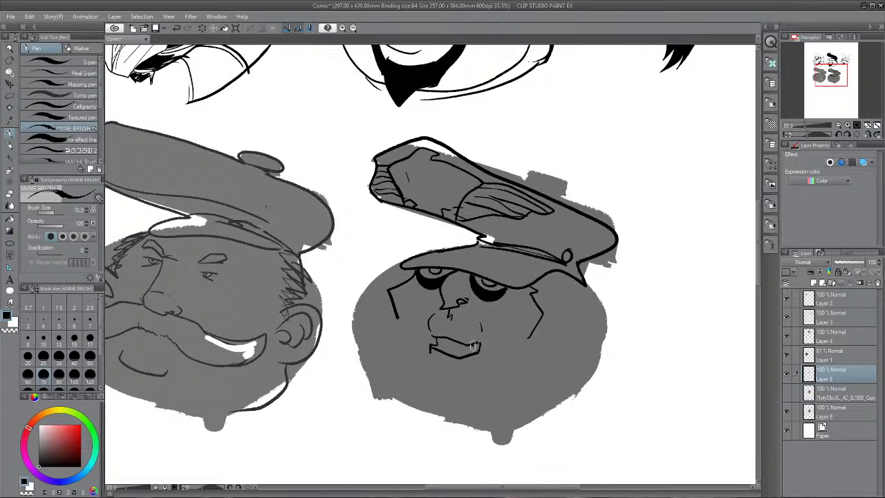
pyautogui.moveTo(472, 350)
pyautogui.mouseDown()
pyautogui.moveTo(444, 351)
pyautogui.moveTo(455, 350)
pyautogui.mouseUp()
pyautogui.moveTo(443, 345); pyautogui.dragTo(467, 345)
pyautogui.moveTo(398, 322)
pyautogui.mouseDown()
pyautogui.moveTo(408, 351)
pyautogui.moveTo(399, 371)
pyautogui.moveTo(492, 403)
pyautogui.mouseUp()
pyautogui.moveTo(531, 362); pyautogui.dragTo(503, 398)
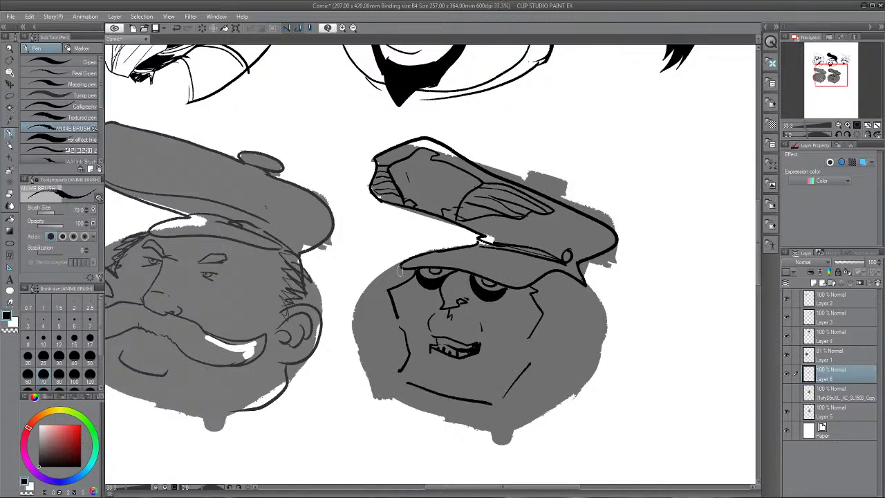
# - Surround the face with jagged fur on both sides of the head and draw a round ear on the far side
pyautogui.moveTo(388, 272)
pyautogui.mouseDown()
pyautogui.moveTo(367, 293)
pyautogui.moveTo(371, 389)
pyautogui.moveTo(391, 379)
pyautogui.mouseUp()
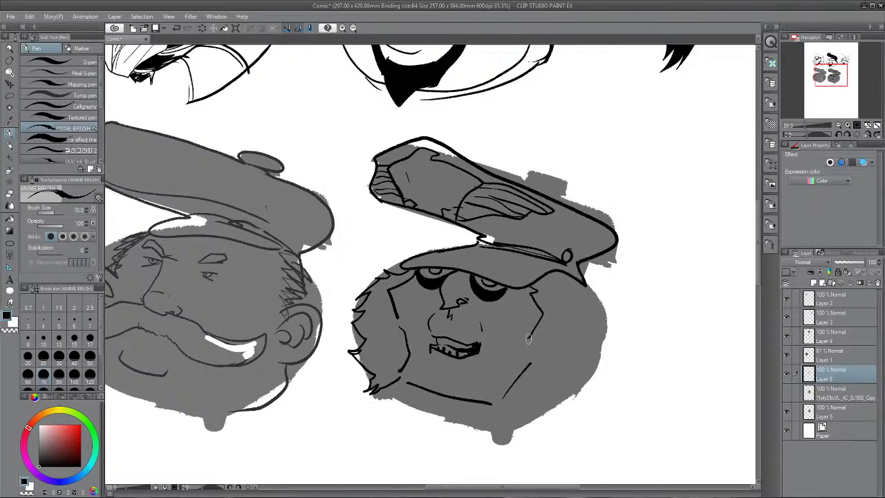
pyautogui.moveTo(564, 322)
pyautogui.mouseDown()
pyautogui.moveTo(588, 331)
pyautogui.moveTo(580, 344)
pyautogui.mouseUp()
pyautogui.moveTo(565, 329)
pyautogui.mouseDown()
pyautogui.moveTo(571, 340)
pyautogui.moveTo(505, 395)
pyautogui.moveTo(558, 406)
pyautogui.mouseUp()
pyautogui.moveTo(581, 280)
pyautogui.mouseDown()
pyautogui.moveTo(604, 319)
pyautogui.moveTo(543, 409)
pyautogui.mouseUp()
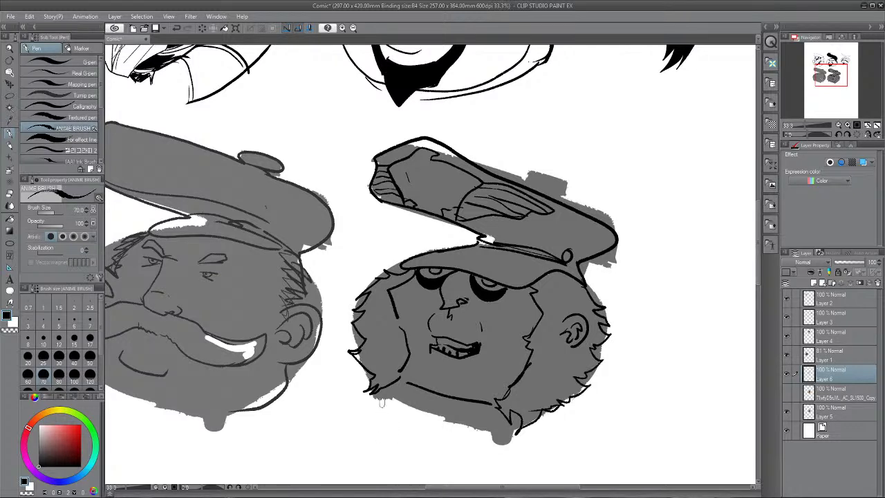
# - Add lower lip and chin creases beneath the mouth, and short strokes along both cheeks
pyautogui.moveTo(441, 347); pyautogui.dragTo(441, 356)
pyautogui.moveTo(433, 357); pyautogui.dragTo(459, 365)
pyautogui.moveTo(506, 340); pyautogui.dragTo(530, 332)
pyautogui.moveTo(400, 313); pyautogui.dragTo(409, 340)
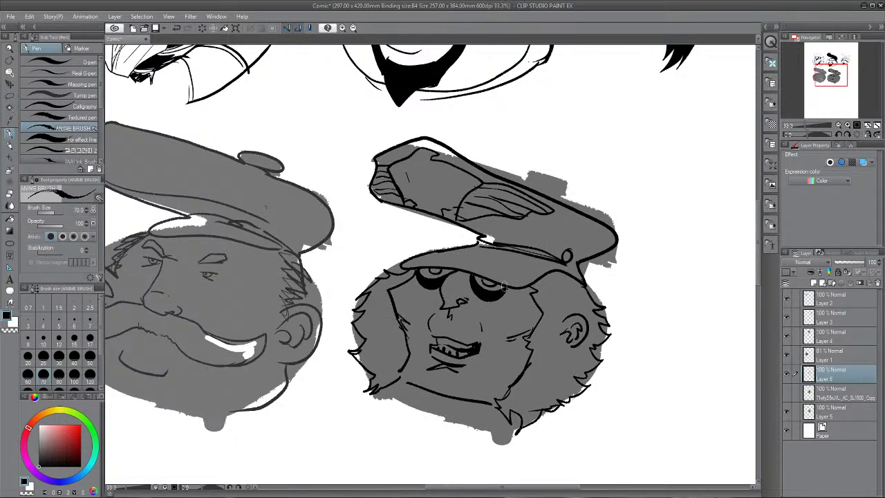
# - Draw slanted highlight stripes across the far half of the cap's visor
pyautogui.moveTo(488, 248)
pyautogui.mouseDown()
pyautogui.moveTo(505, 254)
pyautogui.moveTo(485, 274)
pyautogui.moveTo(495, 285)
pyautogui.moveTo(526, 258)
pyautogui.mouseUp()
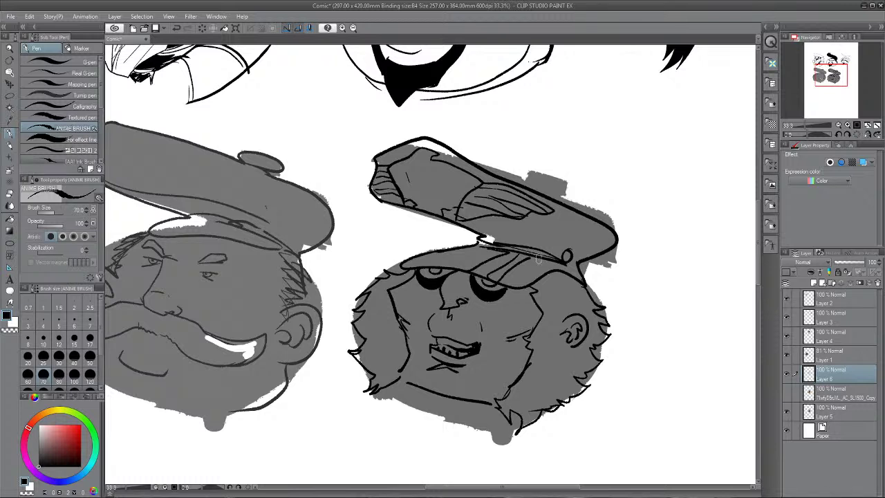
pyautogui.moveTo(506, 289)
pyautogui.mouseDown()
pyautogui.moveTo(539, 254)
pyautogui.moveTo(529, 275)
pyautogui.mouseUp()
pyautogui.moveTo(524, 286); pyautogui.dragTo(546, 265)
pyautogui.moveTo(542, 275); pyautogui.dragTo(549, 269)
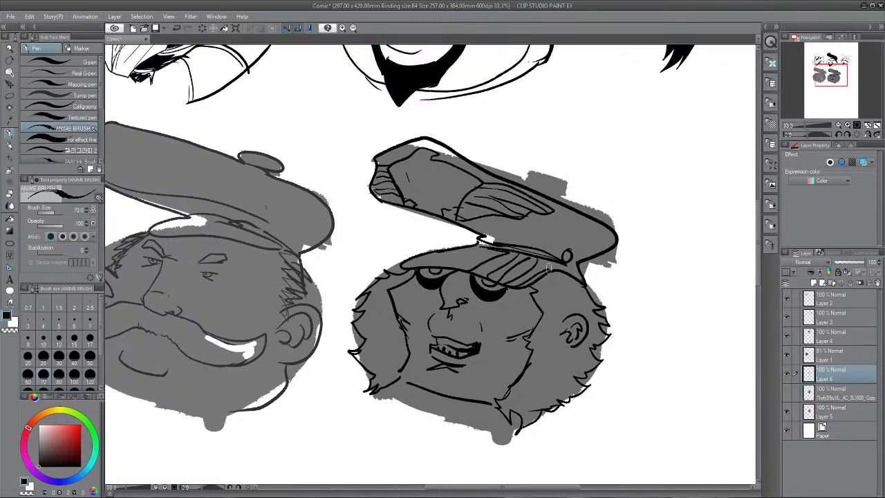
# - Fill the visor with black, leaving slanted stripes unfilled as highlights
pyautogui.press('g')
pyautogui.click(480, 254)
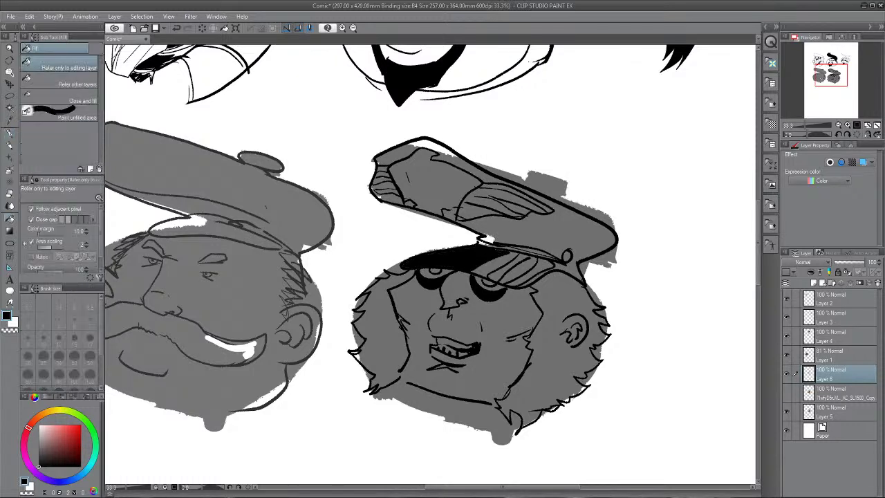
pyautogui.click(529, 272)
pyautogui.press('p')
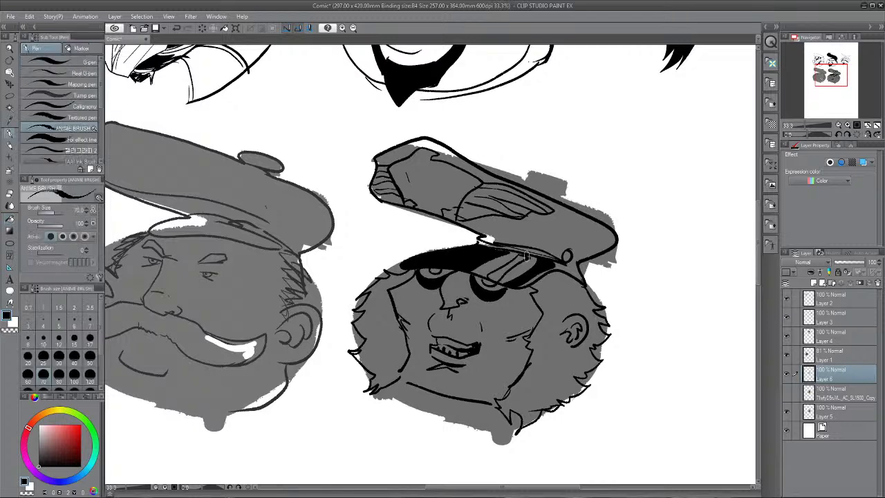
pyautogui.press('g')
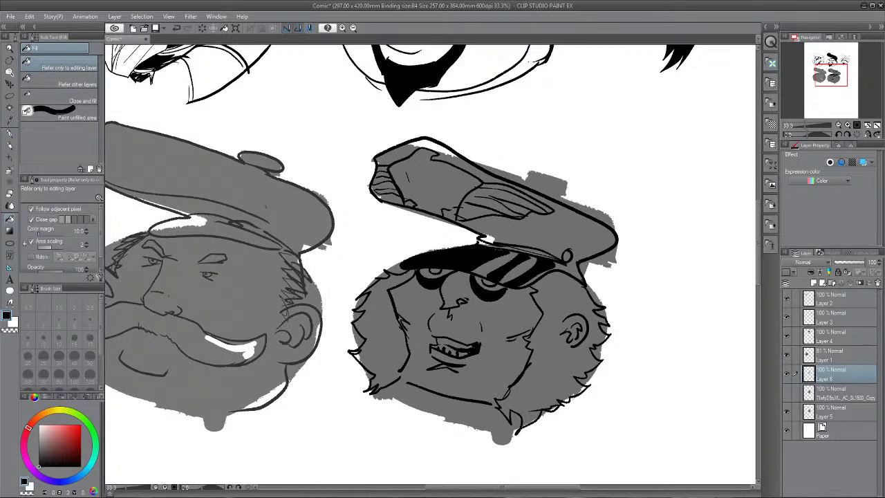
pyautogui.scroll(-1, 487, 318)
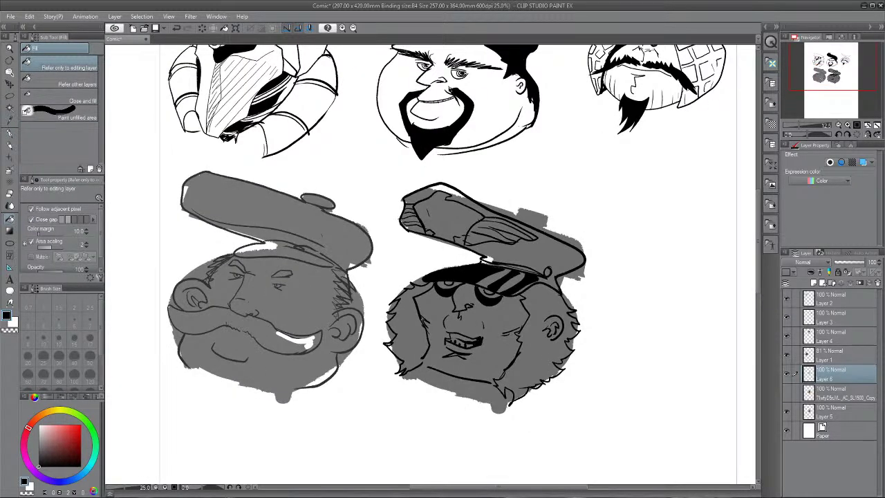
# - Ink short curved hair strokes inside the fur on both sides of the ape-like face, including around the ear
pyautogui.scroll(1, 553, 411)
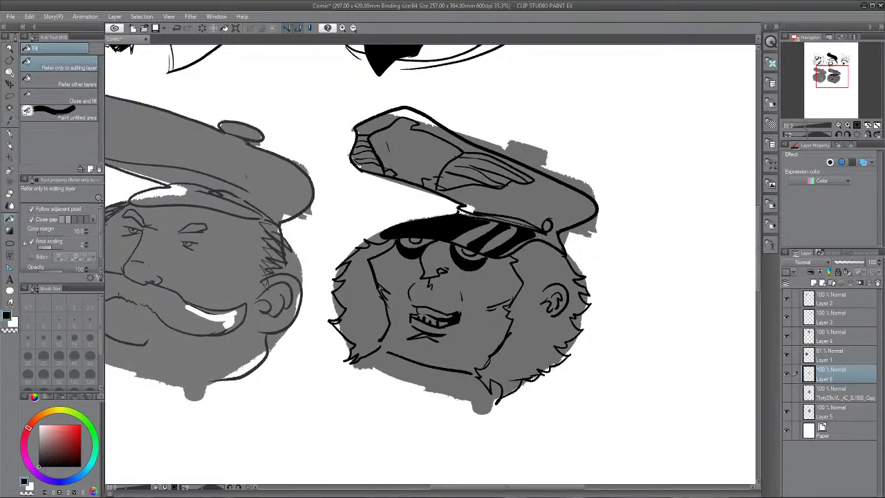
pyautogui.press('p')
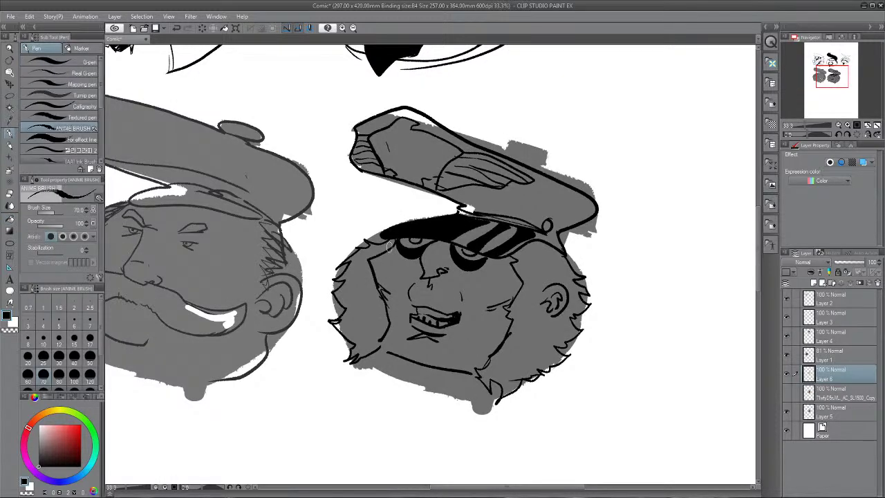
pyautogui.moveTo(389, 246); pyautogui.dragTo(354, 270)
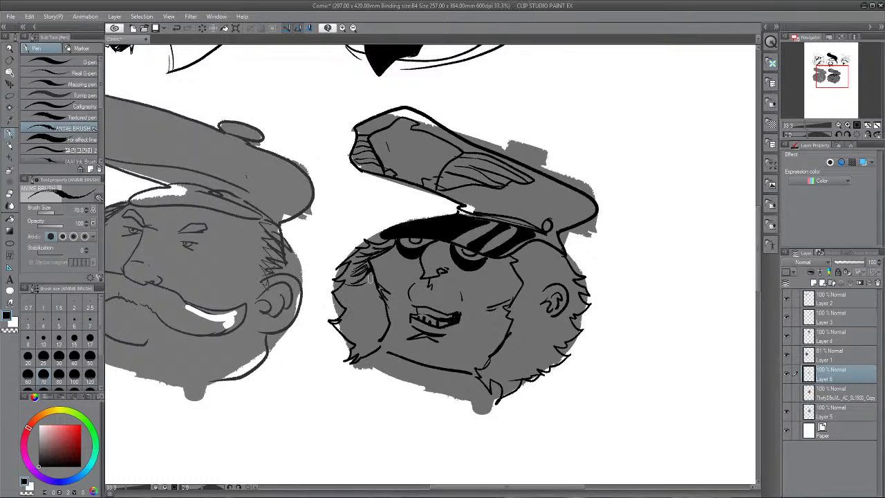
pyautogui.moveTo(370, 278)
pyautogui.mouseDown()
pyautogui.moveTo(367, 305)
pyautogui.moveTo(353, 314)
pyautogui.moveTo(375, 329)
pyautogui.mouseUp()
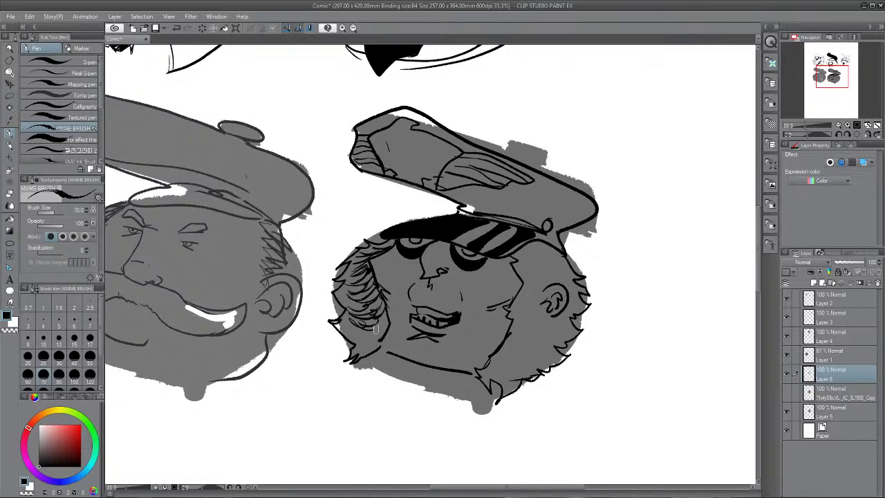
pyautogui.moveTo(546, 255)
pyautogui.mouseDown()
pyautogui.moveTo(525, 281)
pyautogui.moveTo(537, 273)
pyautogui.moveTo(569, 277)
pyautogui.moveTo(525, 325)
pyautogui.moveTo(550, 333)
pyautogui.moveTo(533, 350)
pyautogui.mouseUp()
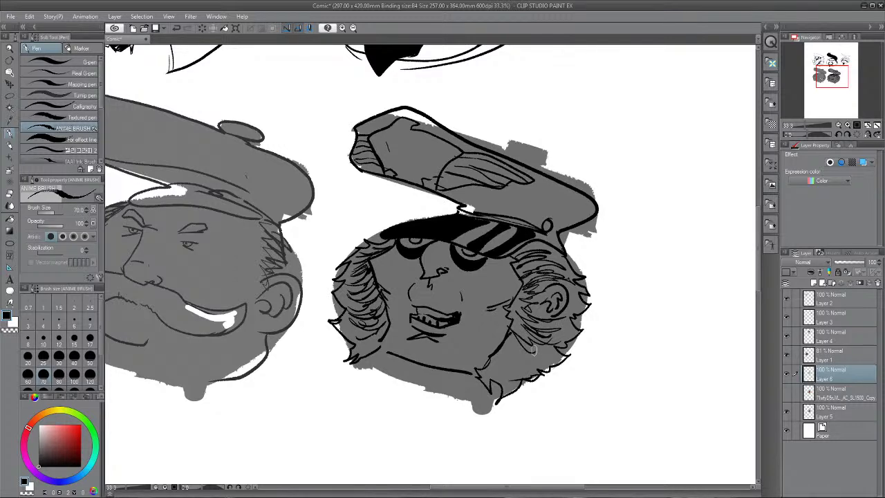
# - Move the line art of the furry capped head sideways away from its grey silhouette
pyautogui.hotkey('ctrl', '0')
pyautogui.hotkey('ctrl', '=')
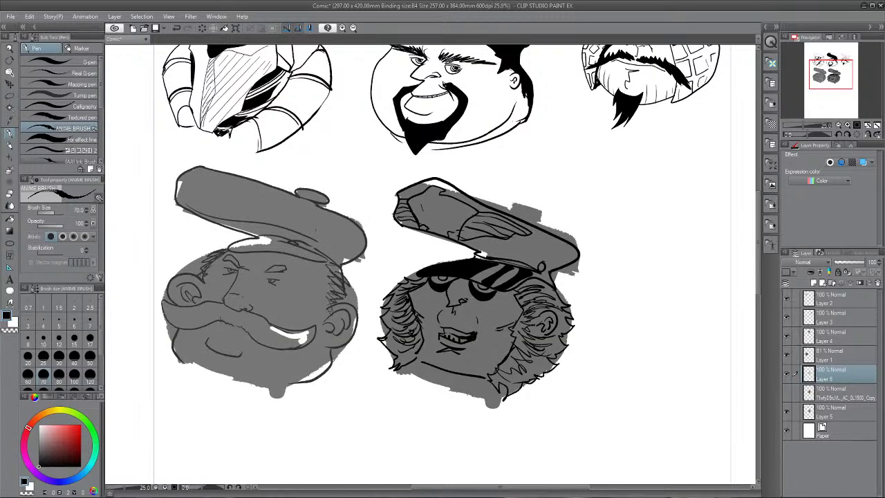
pyautogui.hotkey('ctrl', '=')
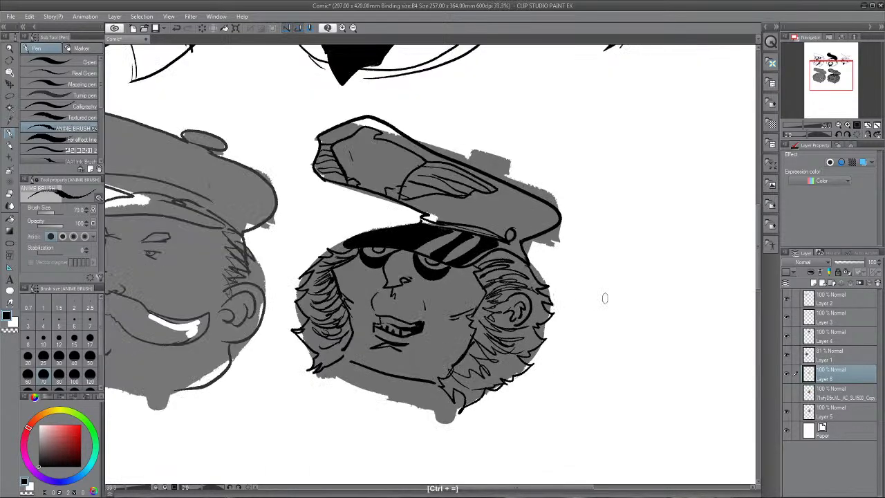
pyautogui.hotkey('ctrl', '-')
pyautogui.hotkey('ctrl', '-')
pyautogui.hotkey('ctrl', '-')
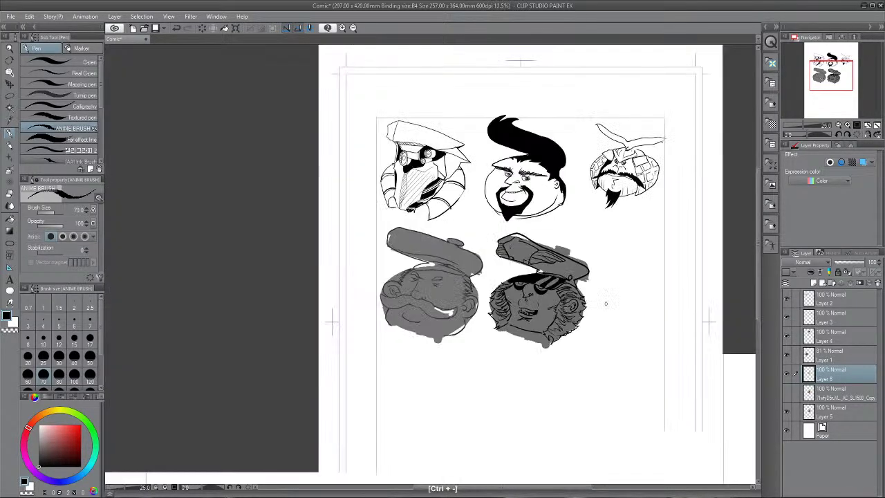
pyautogui.press('k')
pyautogui.moveTo(605, 302); pyautogui.dragTo(643, 297)
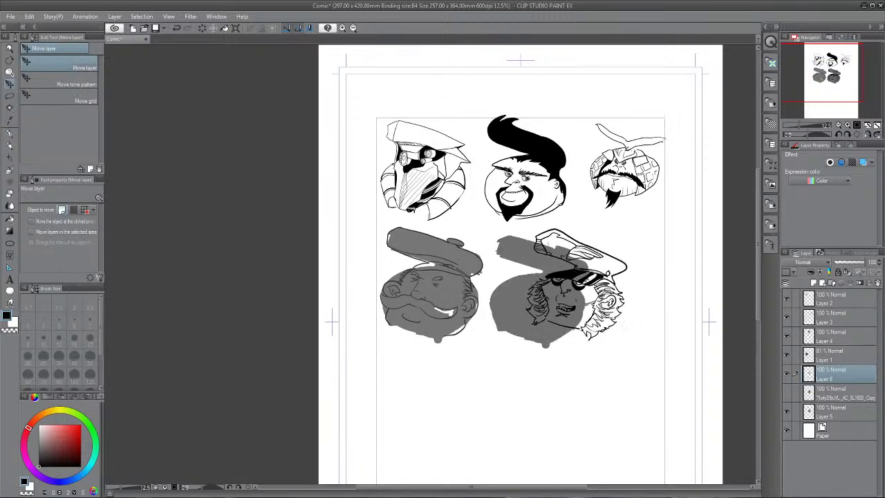
# - Scale down the sunglasses captain head and place it at the end of the second row, beside the plain gray silhouette
pyautogui.hotkey('ctrl', 't')
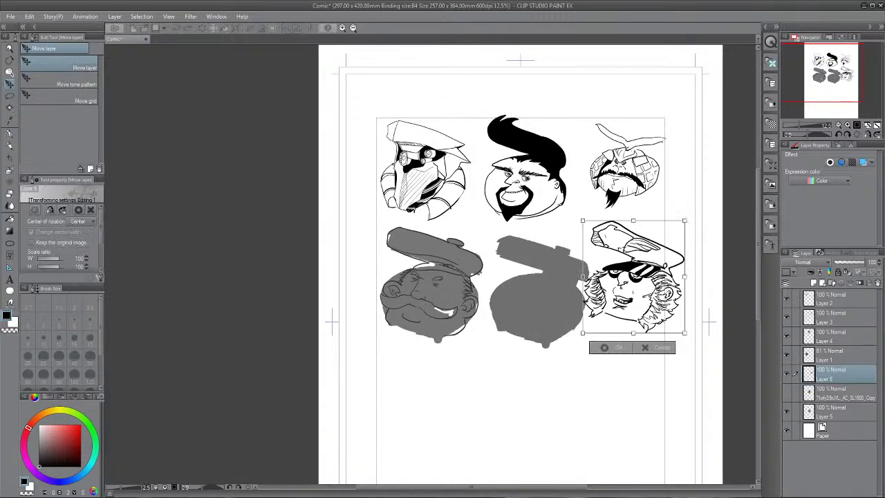
pyautogui.moveTo(684, 333); pyautogui.dragTo(671, 318)
pyautogui.press('Return')
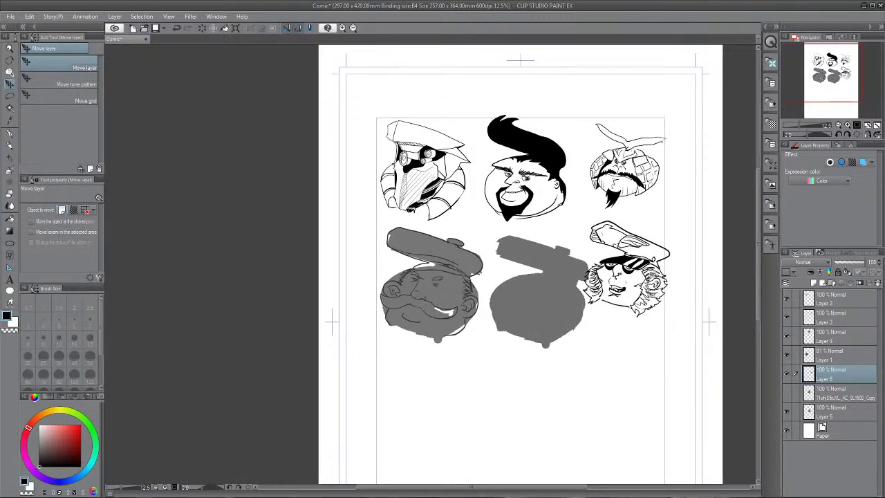
pyautogui.moveTo(626, 276); pyautogui.dragTo(628, 296)
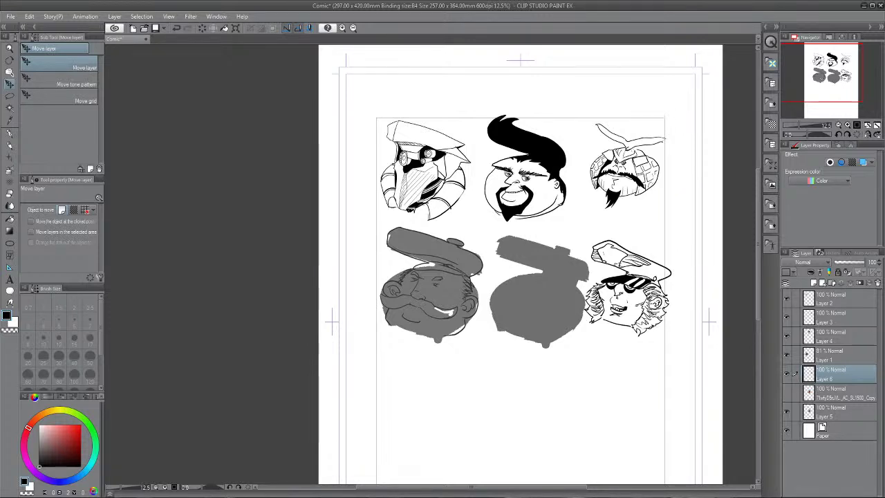
# - Scale the plain gray silhouette on Layer 5 to 89% and nudge it into place between the two neighbouring heads
pyautogui.click(836, 411)
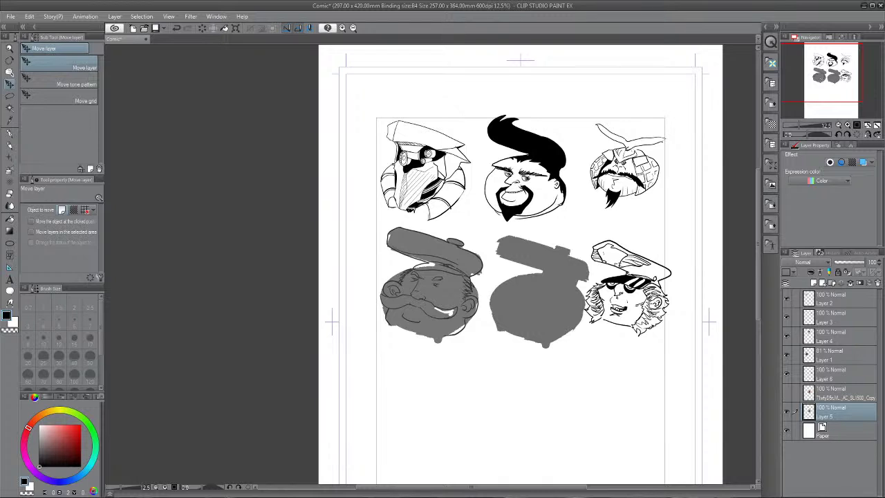
pyautogui.hotkey('ctrl', 't')
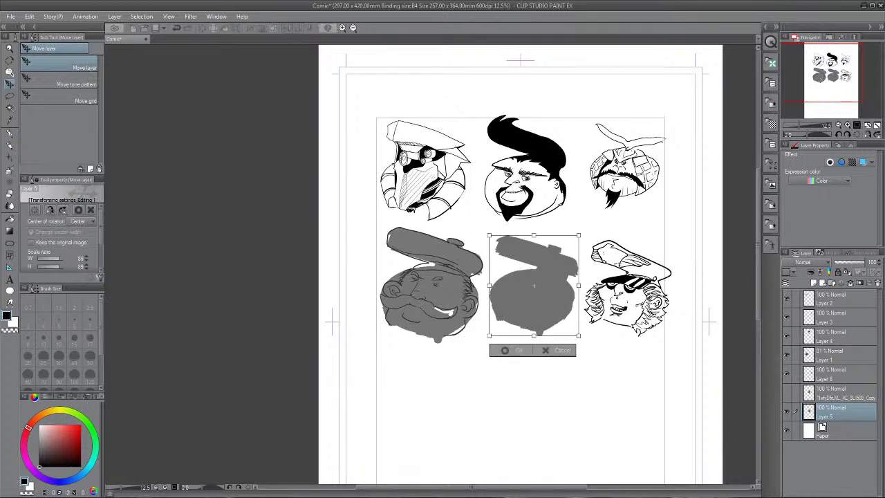
pyautogui.press('Return')
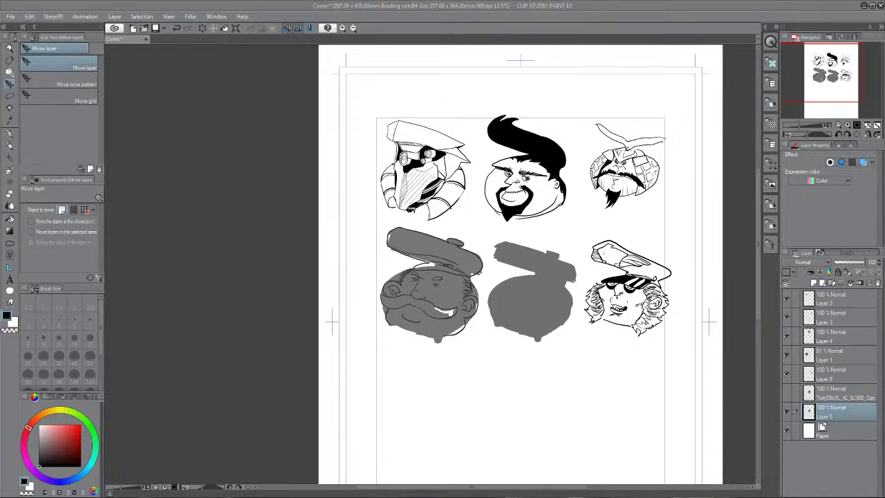
pyautogui.press('Right')
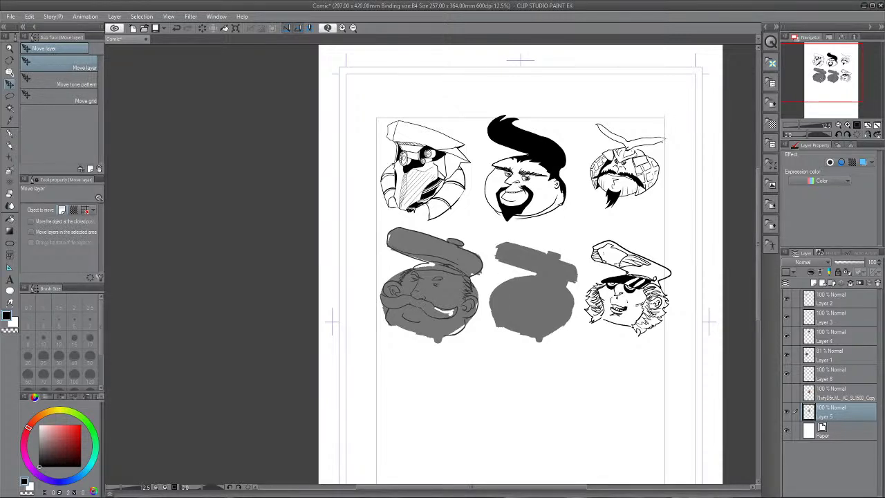
# - On a new layer above the gray silhouette, ink frowning eyebrows, narrow eyes, a nose and a straight mouth with the ANIME BRUSH pen
pyautogui.press('p')
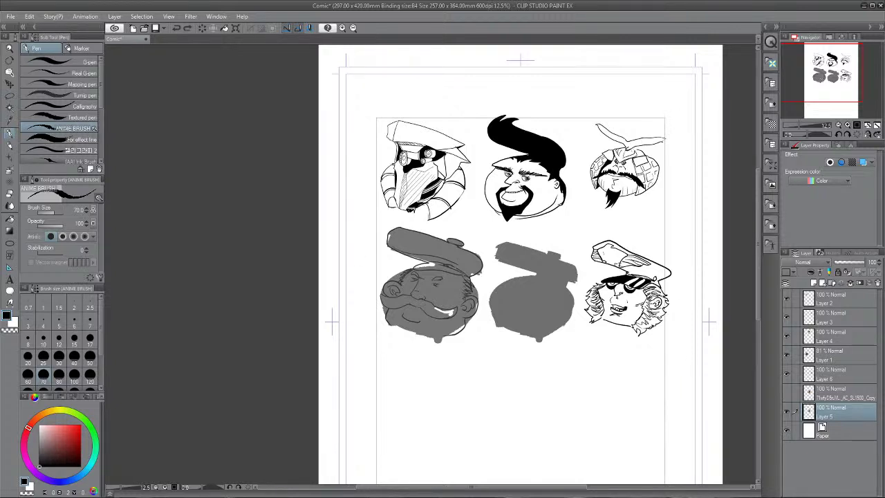
pyautogui.hotkey('ctrl', 'shift', 'n')
pyautogui.hotkey('ctrl', '=')
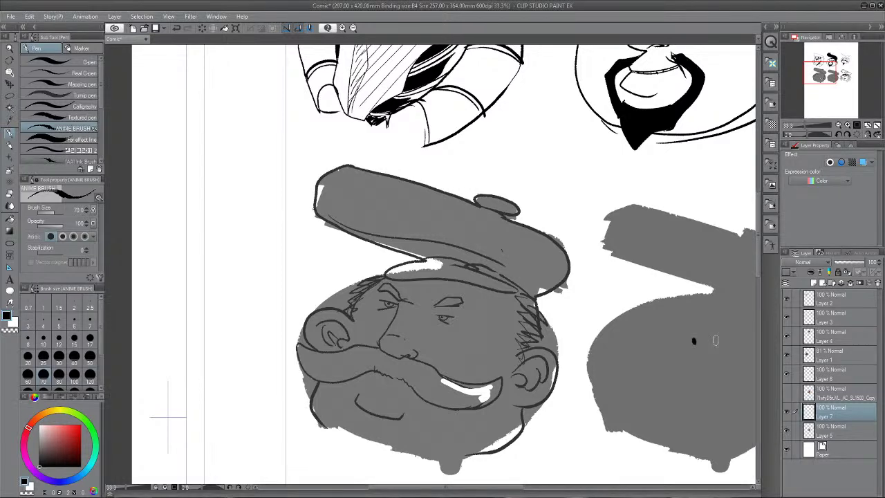
pyautogui.moveTo(715, 340); pyautogui.dragTo(533, 253)
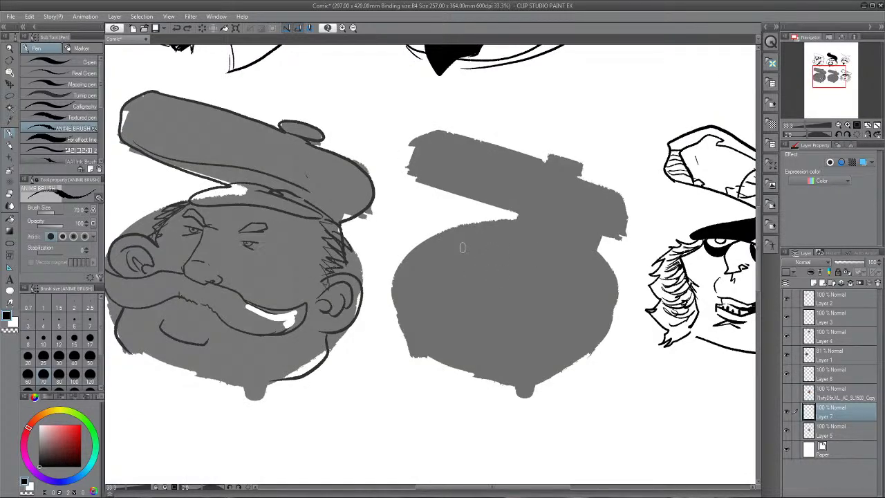
pyautogui.moveTo(461, 249); pyautogui.dragTo(566, 261)
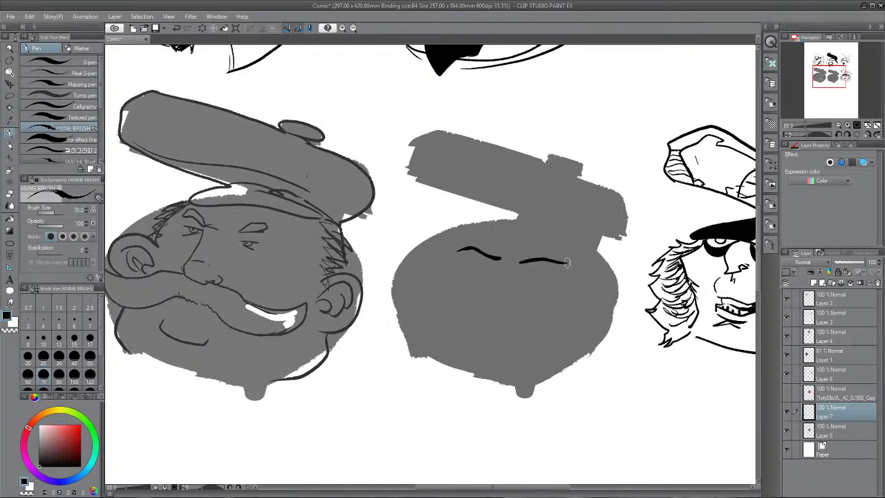
pyautogui.moveTo(512, 260)
pyautogui.mouseDown()
pyautogui.moveTo(561, 260)
pyautogui.moveTo(467, 246)
pyautogui.moveTo(509, 261)
pyautogui.moveTo(492, 295)
pyautogui.moveTo(503, 295)
pyautogui.moveTo(504, 315)
pyautogui.mouseUp()
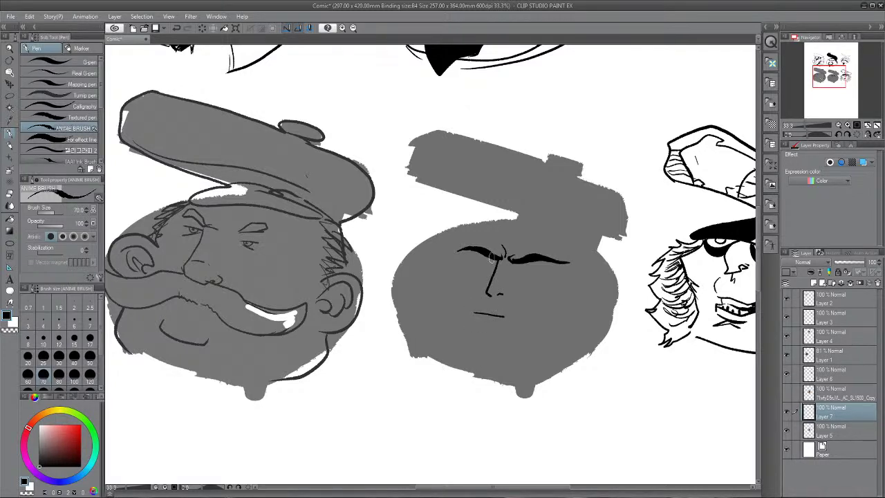
pyautogui.moveTo(492, 258)
pyautogui.mouseDown()
pyautogui.moveTo(477, 261)
pyautogui.moveTo(533, 265)
pyautogui.mouseUp()
# - Outline the face's angular jaw and ear, and draw a wavy hairline across the forehead
pyautogui.moveTo(434, 248)
pyautogui.mouseDown()
pyautogui.moveTo(428, 311)
pyautogui.moveTo(424, 289)
pyautogui.moveTo(442, 354)
pyautogui.moveTo(507, 379)
pyautogui.moveTo(591, 303)
pyautogui.mouseUp()
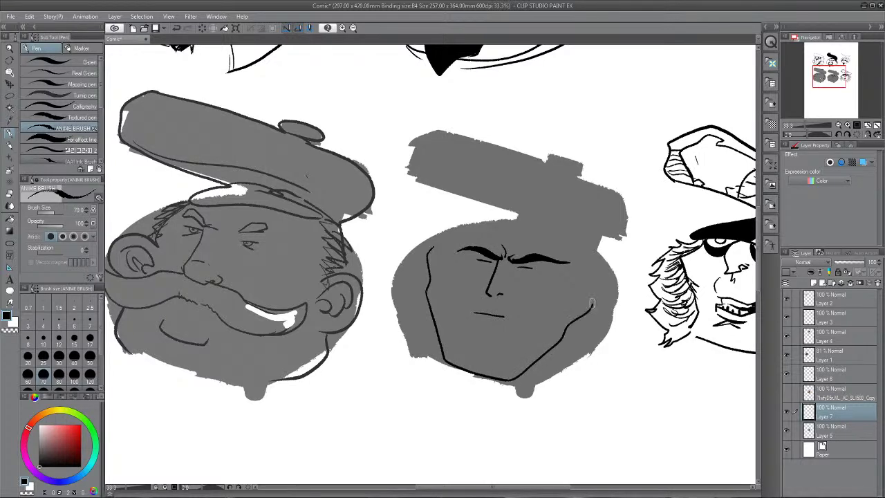
pyautogui.moveTo(599, 266)
pyautogui.mouseDown()
pyautogui.moveTo(615, 291)
pyautogui.moveTo(593, 310)
pyautogui.mouseUp()
pyautogui.moveTo(455, 233); pyautogui.dragTo(429, 286)
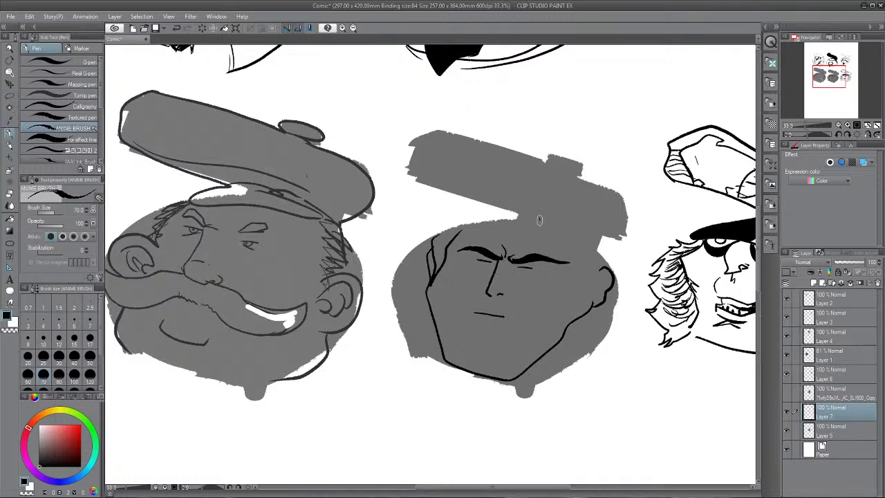
pyautogui.moveTo(539, 220); pyautogui.dragTo(466, 228)
pyautogui.moveTo(548, 232); pyautogui.dragTo(577, 257)
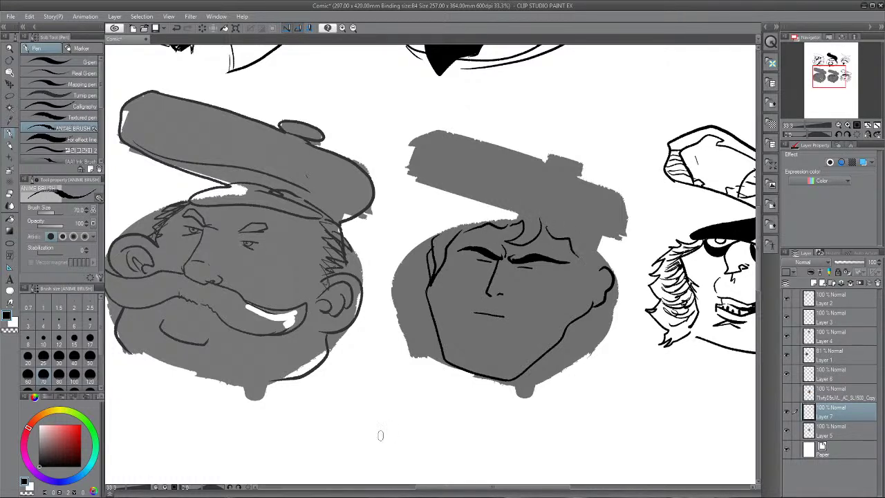
# - Add sideburns, a cheek shadow and a fuller mouth to the face, and draw the neck lines below the jaw
pyautogui.moveTo(442, 255); pyautogui.dragTo(432, 296)
pyautogui.moveTo(546, 309)
pyautogui.mouseDown()
pyautogui.moveTo(565, 305)
pyautogui.moveTo(555, 309)
pyautogui.mouseUp()
pyautogui.moveTo(470, 311)
pyautogui.mouseDown()
pyautogui.moveTo(514, 317)
pyautogui.moveTo(492, 323)
pyautogui.mouseUp()
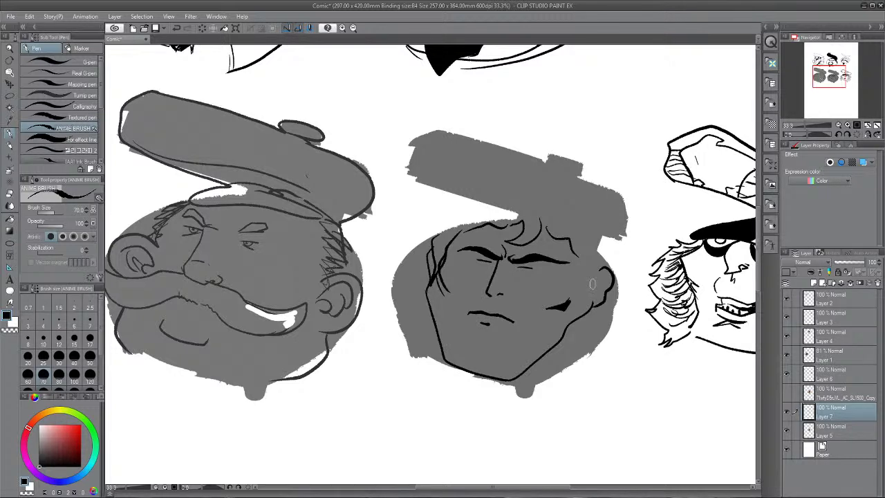
pyautogui.moveTo(576, 253); pyautogui.dragTo(588, 290)
pyautogui.moveTo(460, 370); pyautogui.dragTo(461, 381)
pyautogui.moveTo(607, 299); pyautogui.dragTo(622, 347)
pyautogui.moveTo(440, 346); pyautogui.dragTo(442, 388)
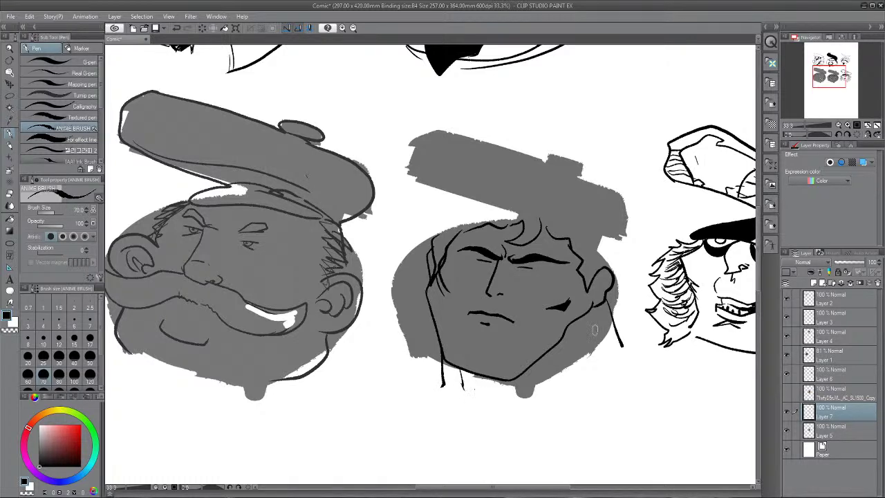
# - Outline the crown of the hair from behind the ear to the forehead, and add small details to the eyes and ear
pyautogui.moveTo(529, 162)
pyautogui.mouseDown()
pyautogui.moveTo(554, 153)
pyautogui.moveTo(609, 203)
pyautogui.moveTo(612, 315)
pyautogui.mouseUp()
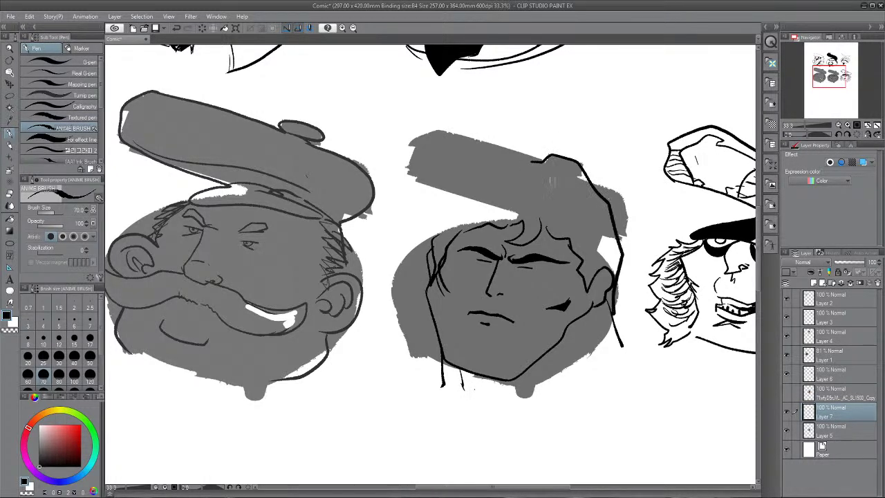
pyautogui.moveTo(537, 164)
pyautogui.mouseDown()
pyautogui.moveTo(488, 147)
pyautogui.moveTo(444, 207)
pyautogui.mouseUp()
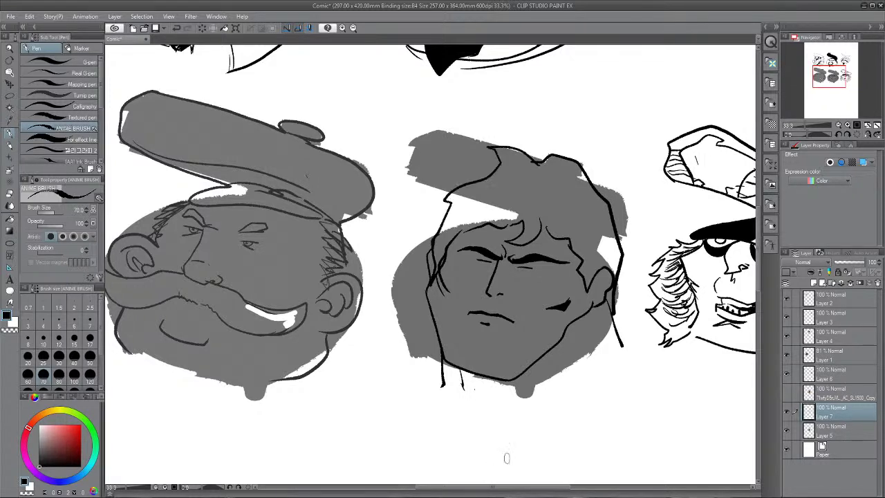
pyautogui.moveTo(514, 257); pyautogui.dragTo(513, 266)
pyautogui.moveTo(447, 359); pyautogui.dragTo(444, 379)
pyautogui.moveTo(475, 262); pyautogui.dragTo(534, 275)
pyautogui.moveTo(604, 268); pyautogui.dragTo(597, 293)
# - Touch up the fringe and the hair edge by the ear, and fill the hair with solid black
pyautogui.scroll(-1, 631, 284)
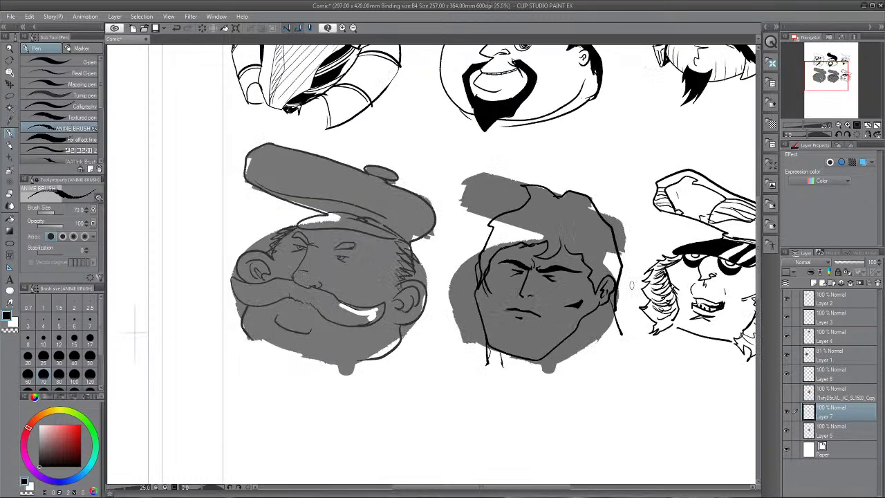
pyautogui.moveTo(560, 241); pyautogui.dragTo(567, 250)
pyautogui.moveTo(613, 293); pyautogui.dragTo(610, 308)
pyautogui.press('g')
pyautogui.press('g')
pyautogui.click(546, 208)
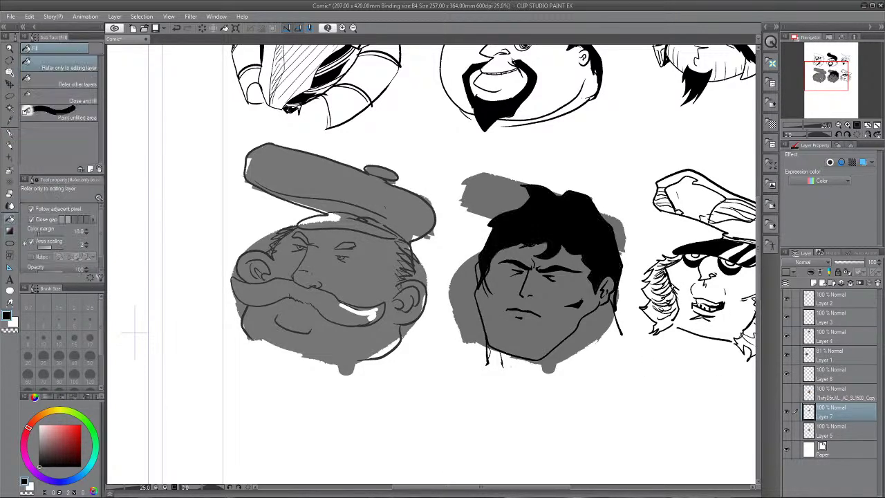
# - Move the black-haired head off the gray silhouette to the start of a third row, below the mustached head
pyautogui.scroll(-2, 484, 404)
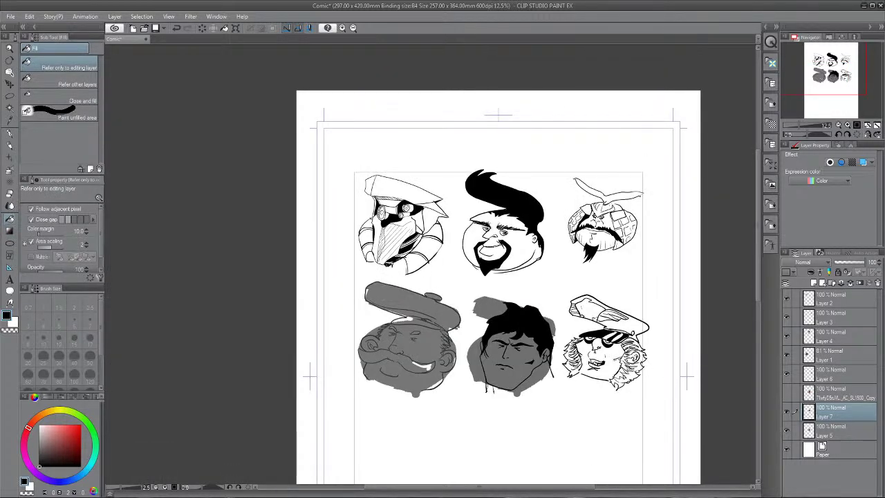
pyautogui.press('k')
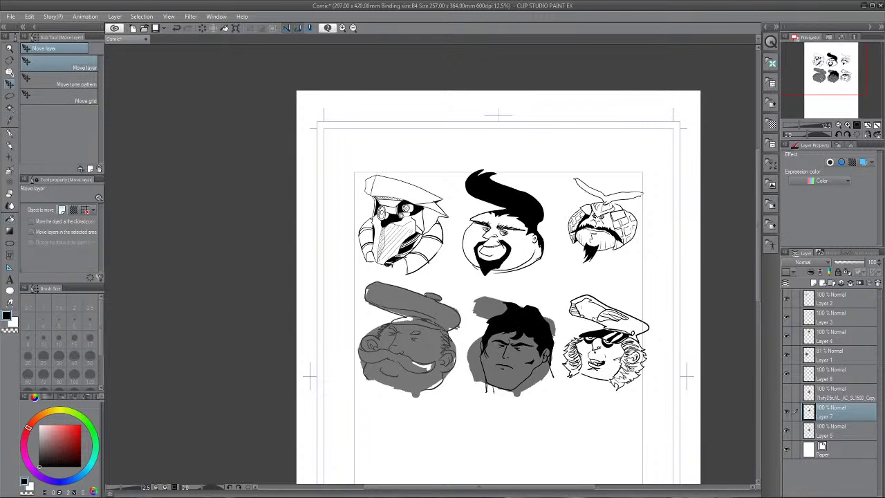
pyautogui.scroll(-1, 503, 390)
pyautogui.moveTo(520, 346); pyautogui.dragTo(465, 398)
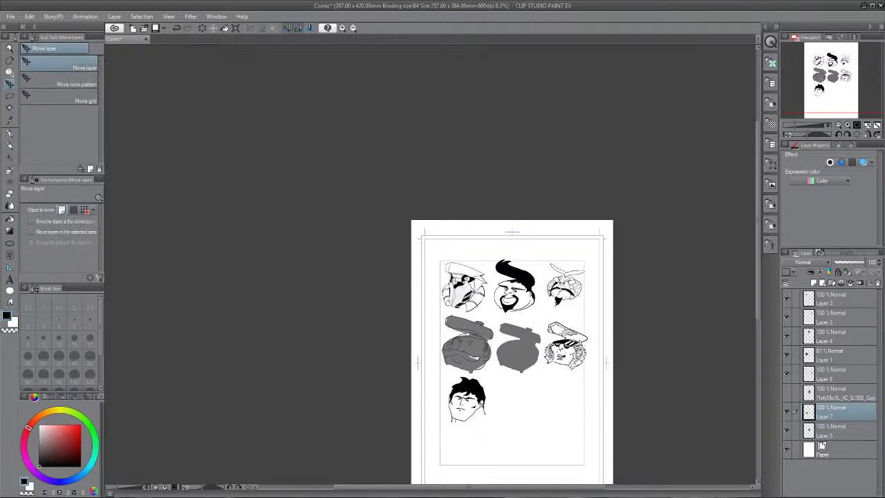
# - On another new layer, outline a small pointed skull emblem where the gray silhouette's cap meets the head
pyautogui.hotkey('ctrl', 'shift', 'n')
pyautogui.hotkey('ctrl', '=')
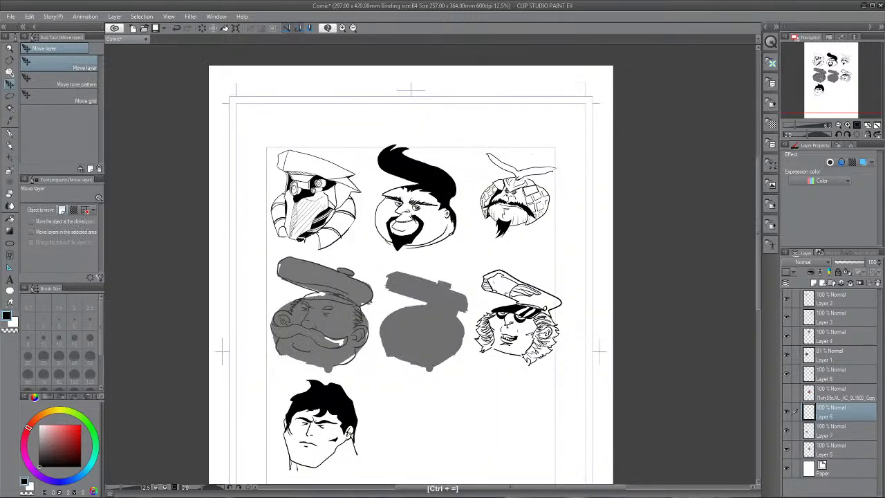
pyautogui.hotkey('ctrl', '=')
pyautogui.hotkey('ctrl', '=')
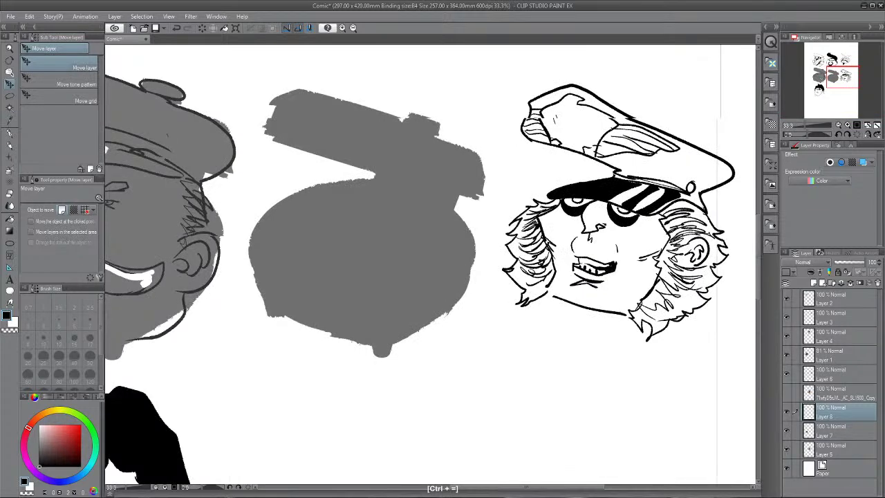
pyautogui.press('p')
pyautogui.hscroll(-2, 429, 263)
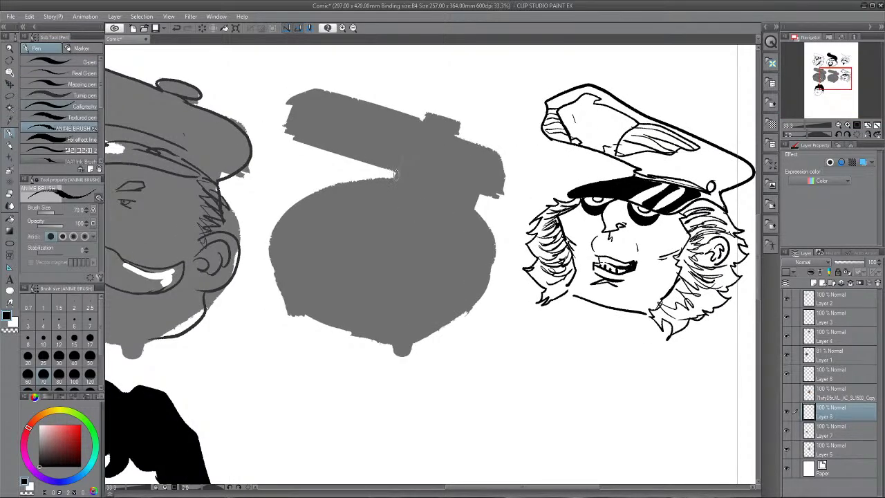
pyautogui.moveTo(383, 161)
pyautogui.mouseDown()
pyautogui.moveTo(372, 177)
pyautogui.moveTo(415, 192)
pyautogui.moveTo(425, 182)
pyautogui.moveTo(384, 162)
pyautogui.mouseUp()
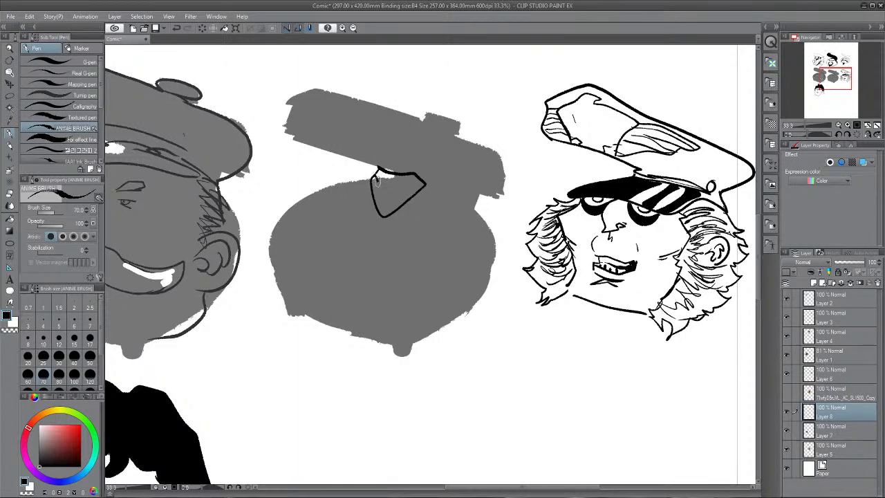
# - Black in the skull emblem's eye sockets and draw its pointed teeth
pyautogui.moveTo(378, 178); pyautogui.dragTo(374, 193)
pyautogui.moveTo(395, 191)
pyautogui.mouseDown()
pyautogui.moveTo(417, 186)
pyautogui.moveTo(393, 196)
pyautogui.moveTo(374, 189)
pyautogui.moveTo(406, 185)
pyautogui.moveTo(409, 195)
pyautogui.mouseUp()
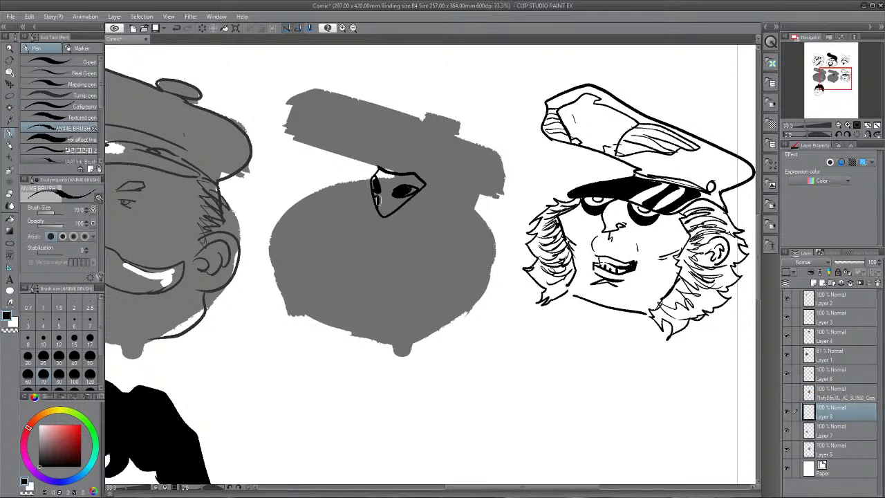
pyautogui.moveTo(378, 196); pyautogui.dragTo(380, 216)
pyautogui.moveTo(384, 199); pyautogui.dragTo(391, 216)
pyautogui.moveTo(394, 199); pyautogui.dragTo(396, 211)
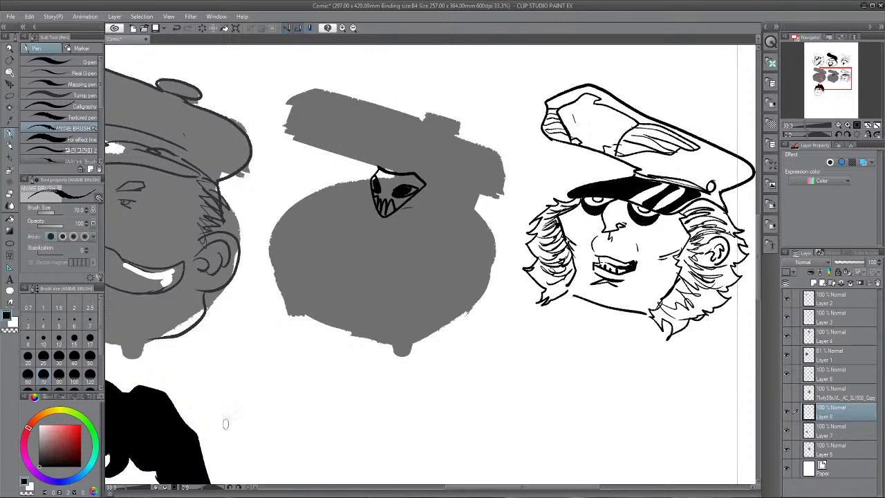
# - Draw the hat's lower edge on both sides of the skull, and sketch angry eyes and a nose beneath it
pyautogui.moveTo(362, 190); pyautogui.dragTo(373, 199)
pyautogui.moveTo(404, 206); pyautogui.dragTo(453, 203)
pyautogui.moveTo(359, 210)
pyautogui.mouseDown()
pyautogui.moveTo(367, 244)
pyautogui.moveTo(388, 235)
pyautogui.mouseUp()
pyautogui.moveTo(390, 233)
pyautogui.mouseDown()
pyautogui.moveTo(413, 224)
pyautogui.moveTo(364, 251)
pyautogui.moveTo(377, 257)
pyautogui.mouseUp()
pyautogui.moveTo(363, 213)
pyautogui.mouseDown()
pyautogui.moveTo(364, 235)
pyautogui.moveTo(410, 231)
pyautogui.mouseUp()
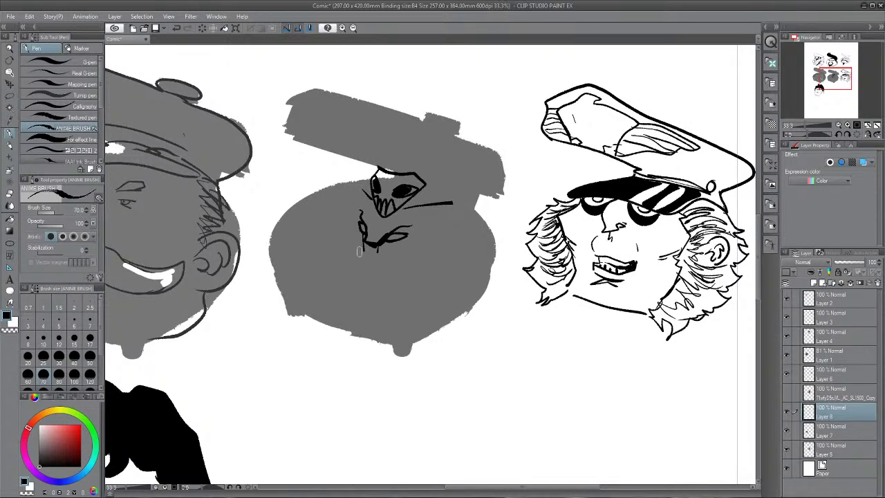
pyautogui.moveTo(359, 249); pyautogui.dragTo(378, 256)
# - Outline the hat's flared side flap and its tall, curved crown with panel seams above the skull emblem
pyautogui.moveTo(454, 143); pyautogui.dragTo(379, 168)
pyautogui.moveTo(461, 141)
pyautogui.mouseDown()
pyautogui.moveTo(499, 157)
pyautogui.moveTo(503, 183)
pyautogui.moveTo(446, 204)
pyautogui.mouseUp()
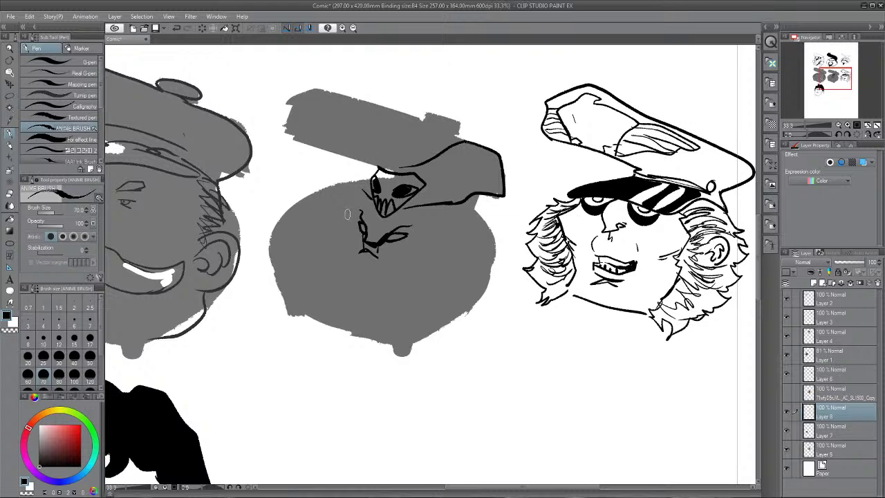
pyautogui.moveTo(365, 186)
pyautogui.mouseDown()
pyautogui.moveTo(366, 158)
pyautogui.moveTo(399, 110)
pyautogui.moveTo(418, 116)
pyautogui.moveTo(405, 138)
pyautogui.mouseUp()
pyautogui.moveTo(360, 101); pyautogui.dragTo(372, 170)
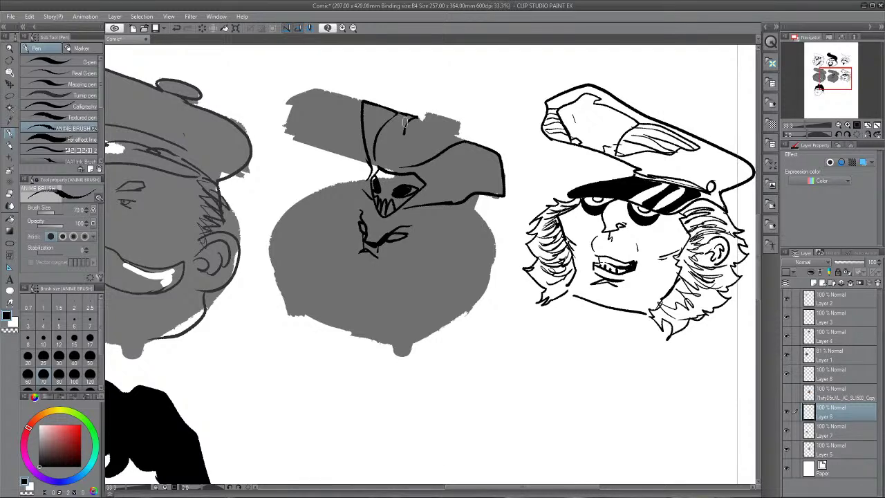
pyautogui.moveTo(405, 119); pyautogui.dragTo(408, 164)
# - Add jagged edges around the skull emblem, a band under the side flap, and a raised rear rim on the hat
pyautogui.moveTo(371, 161); pyautogui.dragTo(369, 211)
pyautogui.moveTo(402, 206)
pyautogui.mouseDown()
pyautogui.moveTo(403, 221)
pyautogui.moveTo(453, 197)
pyautogui.moveTo(462, 201)
pyautogui.mouseUp()
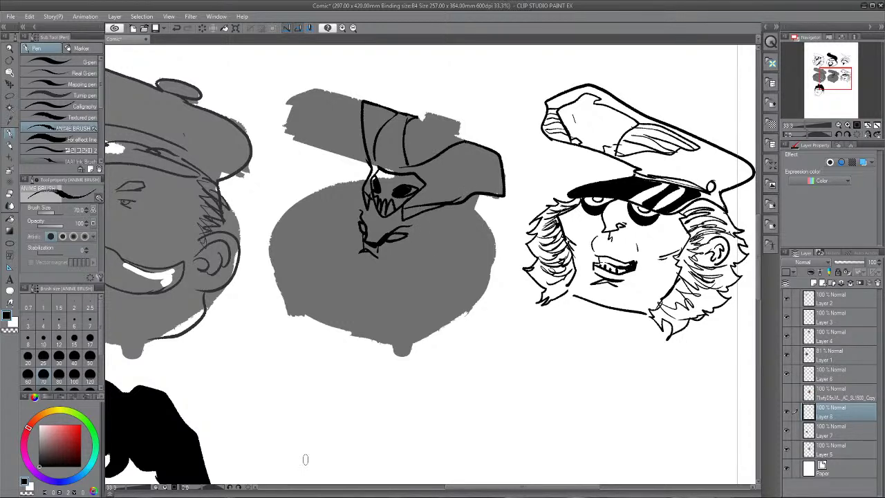
pyautogui.moveTo(428, 165)
pyautogui.mouseDown()
pyautogui.moveTo(454, 131)
pyautogui.moveTo(501, 143)
pyautogui.moveTo(504, 176)
pyautogui.mouseUp()
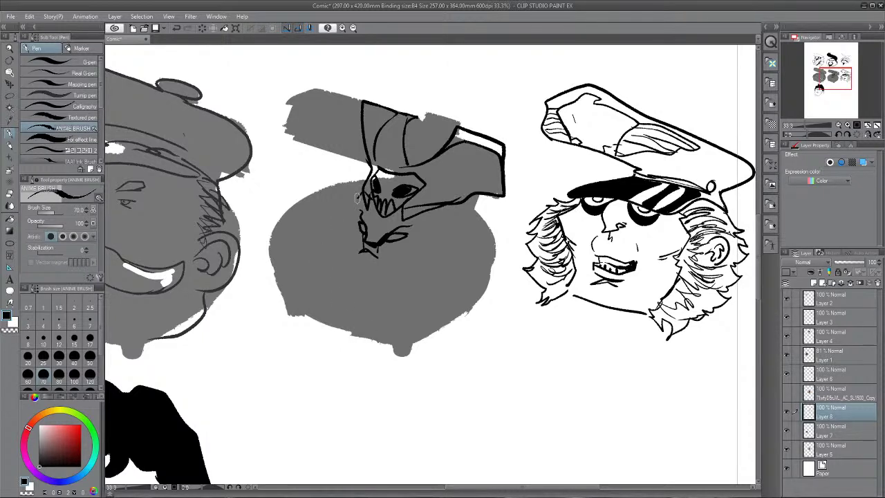
# - Outline the sides of the face around the angry eyes and the flap edge beneath the skull hat
pyautogui.moveTo(357, 198); pyautogui.dragTo(354, 221)
pyautogui.moveTo(409, 202); pyautogui.dragTo(450, 203)
pyautogui.moveTo(355, 218)
pyautogui.mouseDown()
pyautogui.moveTo(367, 251)
pyautogui.moveTo(407, 240)
pyautogui.mouseUp()
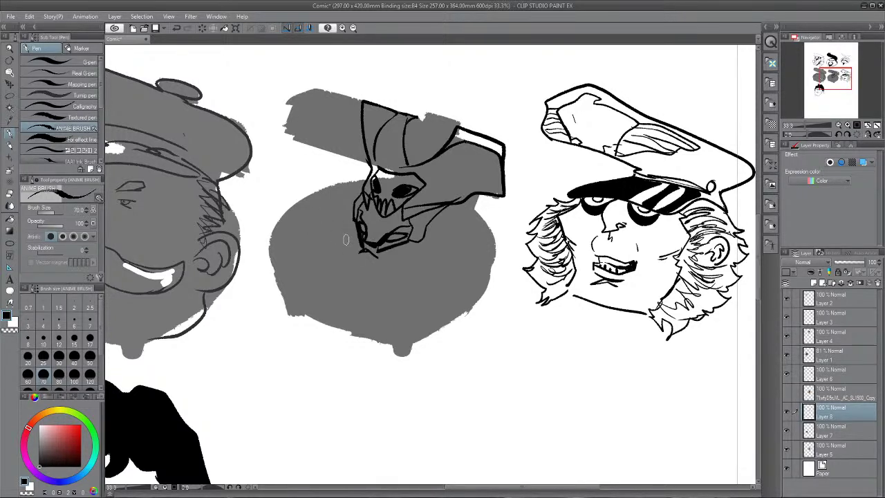
pyautogui.moveTo(355, 222)
pyautogui.mouseDown()
pyautogui.moveTo(352, 303)
pyautogui.moveTo(391, 295)
pyautogui.mouseUp()
pyautogui.moveTo(417, 239); pyautogui.dragTo(422, 269)
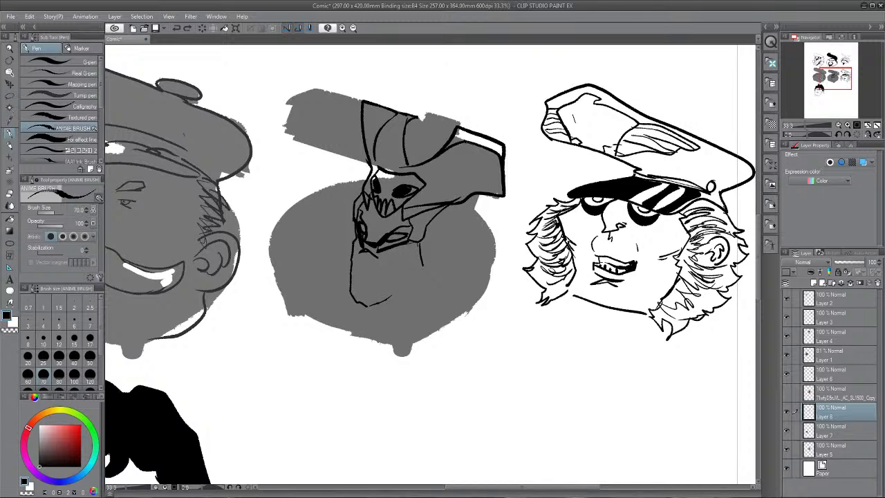
pyautogui.click(176, 28)
pyautogui.click(177, 28)
pyautogui.hotkey('ctrl', 'z')
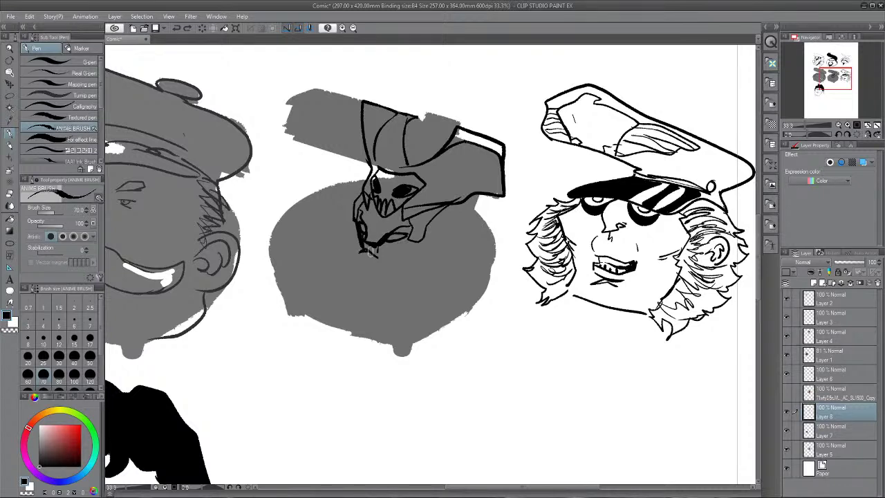
pyautogui.moveTo(372, 251); pyautogui.dragTo(394, 235)
pyautogui.moveTo(362, 254)
pyautogui.mouseDown()
pyautogui.moveTo(389, 271)
pyautogui.moveTo(381, 260)
pyautogui.moveTo(345, 257)
pyautogui.mouseUp()
pyautogui.hotkey('ctrl', 'z')
pyautogui.hotkey('ctrl', 'z')
pyautogui.hotkey('ctrl', 'z')
pyautogui.hotkey('ctrl', 'z')
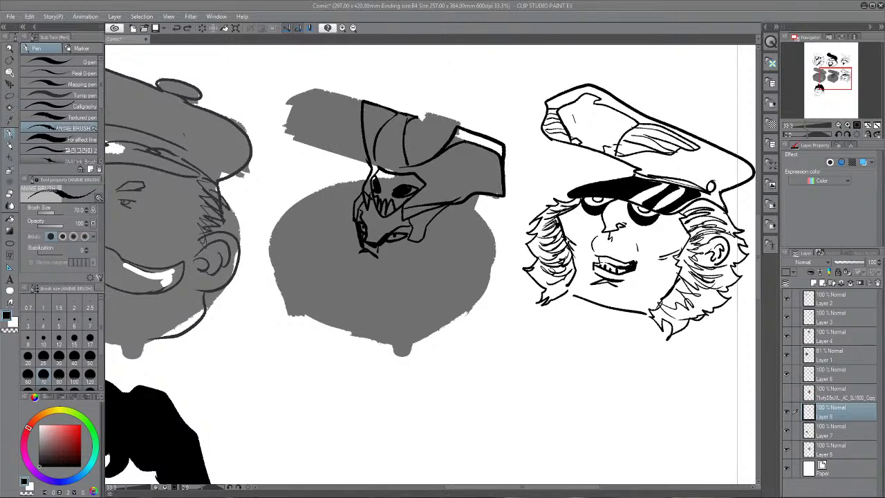
pyautogui.moveTo(367, 177); pyautogui.dragTo(368, 198)
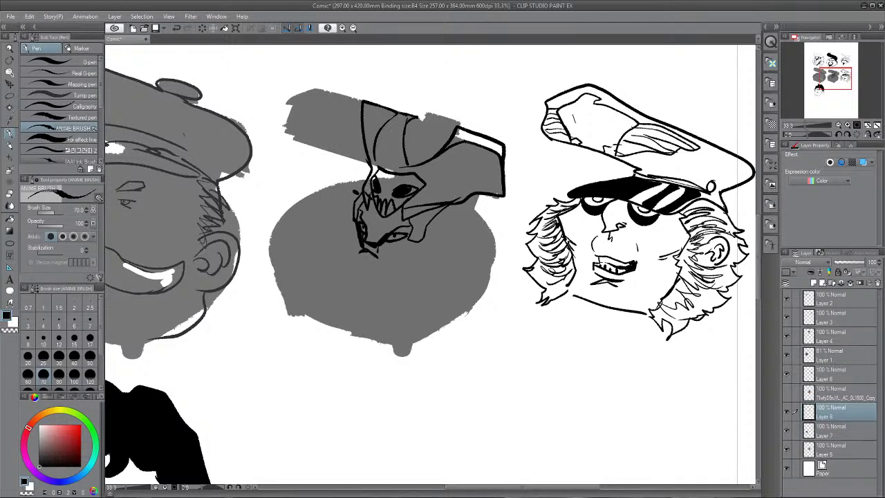
pyautogui.hotkey('ctrl', 'z')
# - Draw the pirate's ear, a swept cheek line and spiky hair tufts along both sides of the head
pyautogui.moveTo(347, 220); pyautogui.dragTo(302, 254)
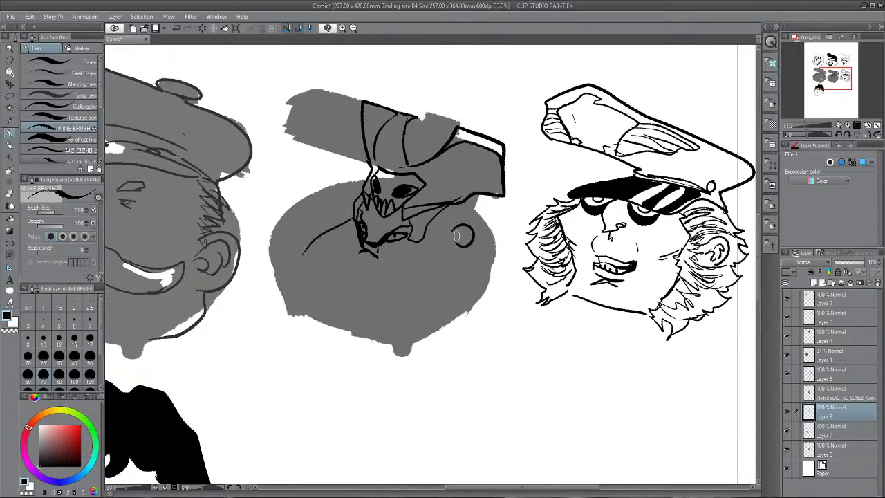
pyautogui.moveTo(457, 237); pyautogui.dragTo(461, 240)
pyautogui.moveTo(351, 208)
pyautogui.mouseDown()
pyautogui.moveTo(277, 228)
pyautogui.moveTo(271, 275)
pyautogui.mouseUp()
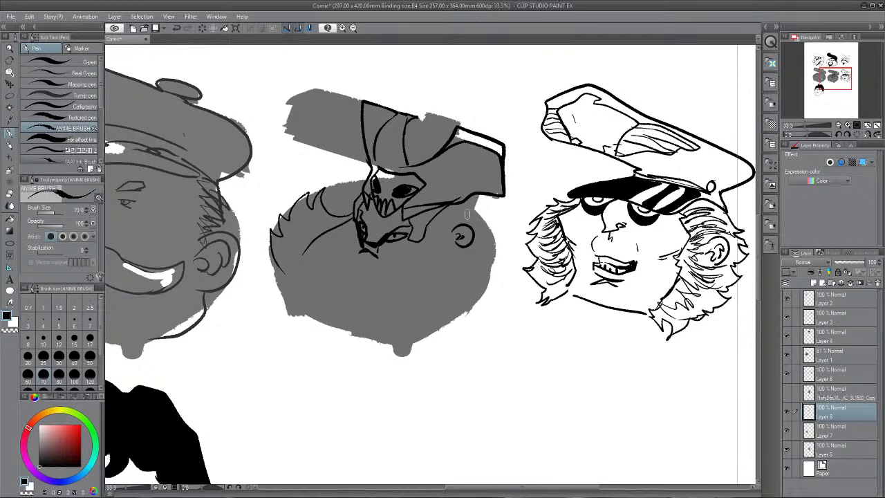
pyautogui.moveTo(466, 215)
pyautogui.mouseDown()
pyautogui.moveTo(498, 249)
pyautogui.moveTo(484, 296)
pyautogui.mouseUp()
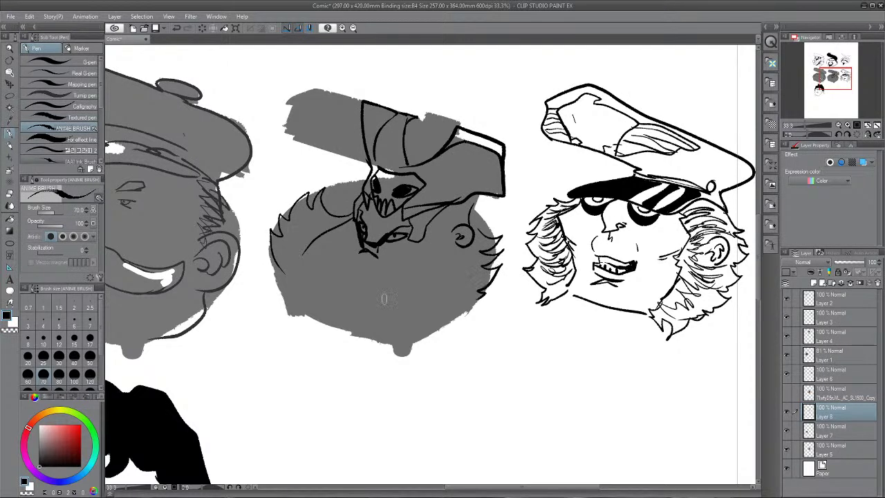
# - Erase the rough nose strokes beneath the angry eyes
pyautogui.moveTo(362, 255); pyautogui.dragTo(386, 252)
pyautogui.press('e')
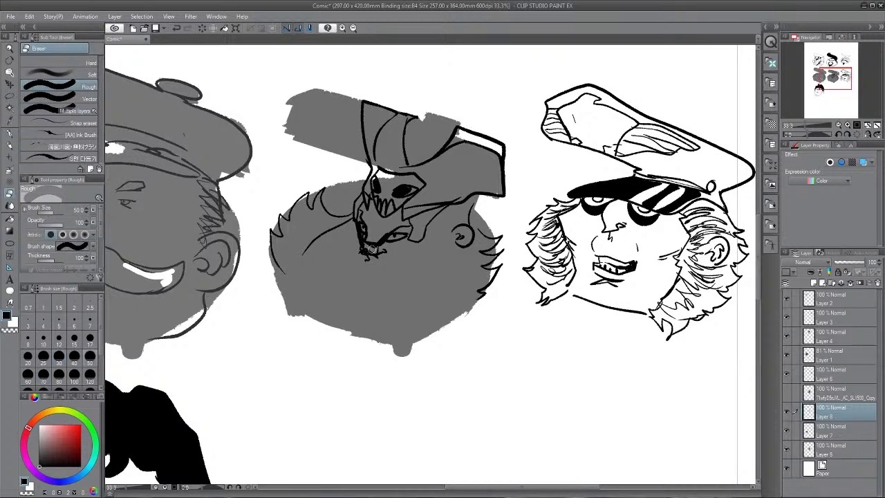
pyautogui.moveTo(372, 248); pyautogui.dragTo(366, 257)
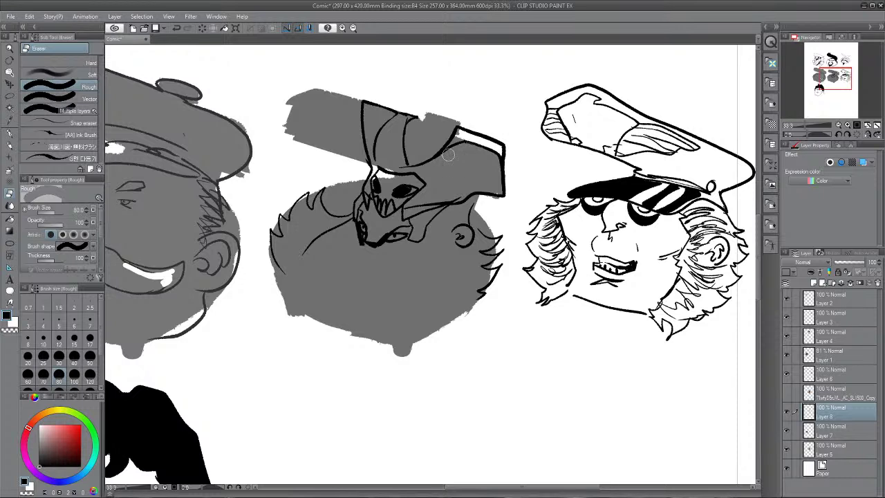
# - Ink curved fold lines inside the hat's crown above the skull emblem
pyautogui.press('w')
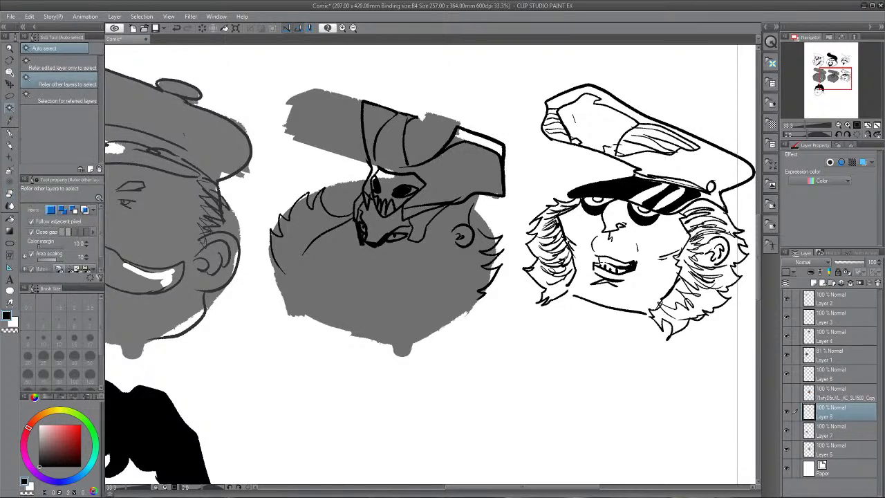
pyautogui.press('p')
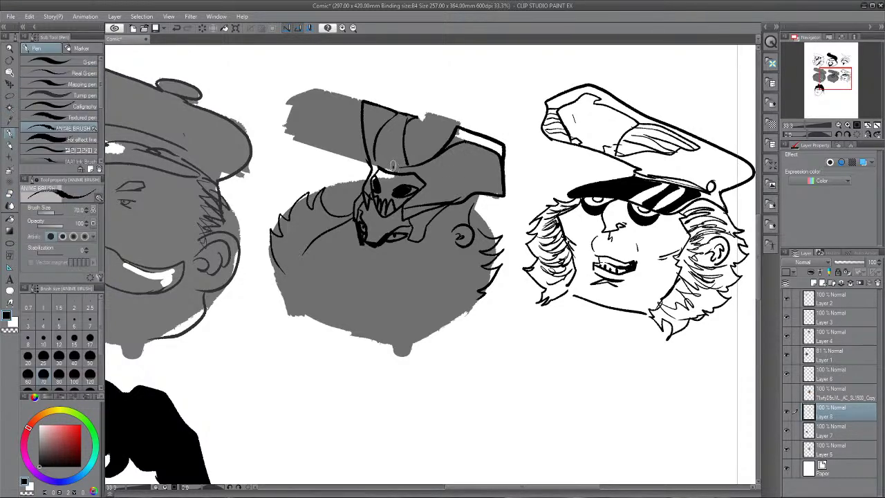
pyautogui.moveTo(393, 165); pyautogui.dragTo(446, 134)
pyautogui.moveTo(394, 168); pyautogui.dragTo(446, 135)
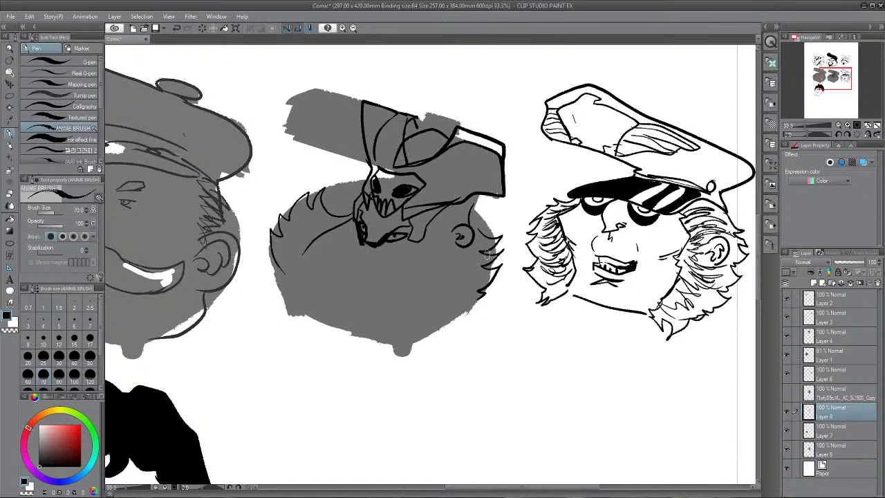
# - Draw a hair lock in front of the ear and a long, pointed nose under the eyes
pyautogui.moveTo(436, 243); pyautogui.dragTo(461, 222)
pyautogui.moveTo(362, 245); pyautogui.dragTo(351, 272)
pyautogui.moveTo(353, 272); pyautogui.dragTo(385, 253)
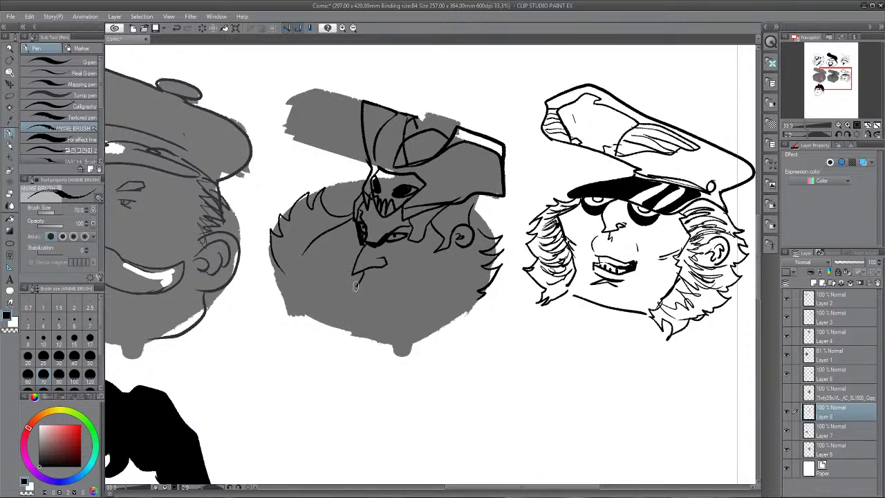
# - Draw a wide, curved grin with creased corners below the pointed nose
pyautogui.moveTo(318, 255); pyautogui.dragTo(317, 246)
pyautogui.moveTo(432, 261); pyautogui.dragTo(436, 272)
pyautogui.moveTo(318, 250)
pyautogui.mouseDown()
pyautogui.moveTo(393, 285)
pyautogui.moveTo(436, 270)
pyautogui.mouseUp()
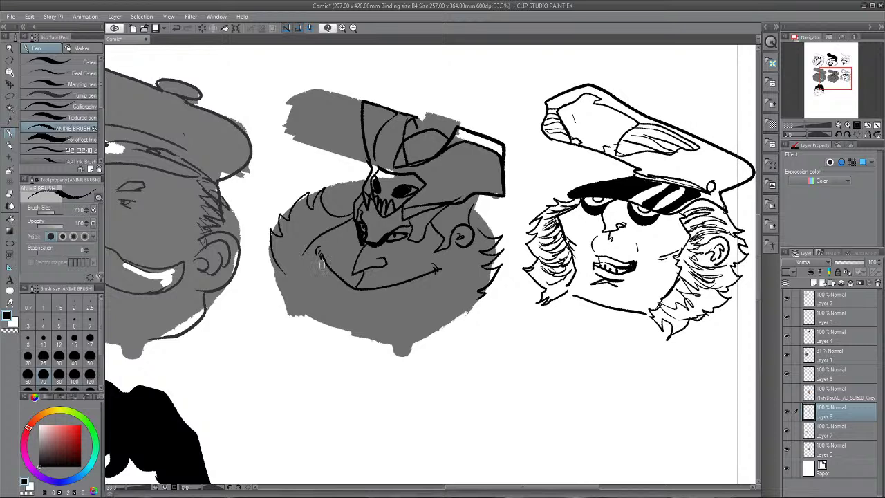
pyautogui.moveTo(321, 261)
pyautogui.mouseDown()
pyautogui.moveTo(416, 290)
pyautogui.moveTo(439, 267)
pyautogui.mouseUp()
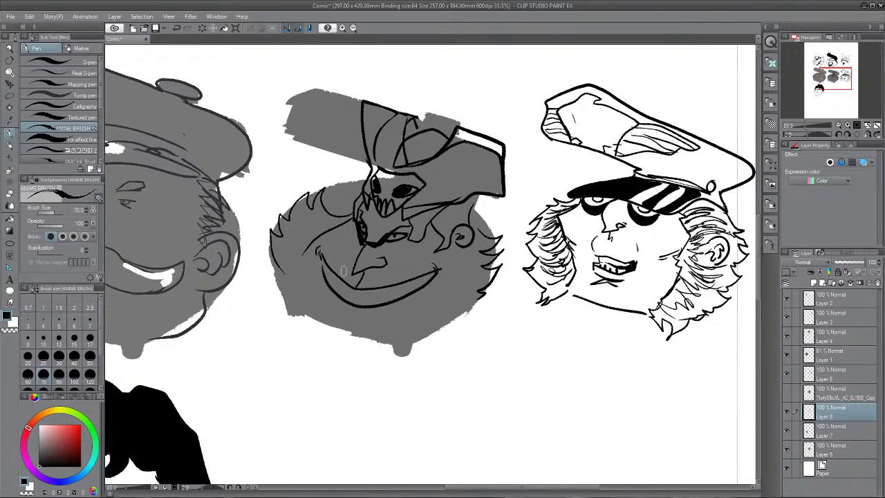
# - Thicken the grin's corners and add a row of teeth along the lower lip
pyautogui.moveTo(323, 265); pyautogui.dragTo(326, 275)
pyautogui.moveTo(425, 275); pyautogui.dragTo(429, 276)
pyautogui.moveTo(332, 280); pyautogui.dragTo(425, 291)
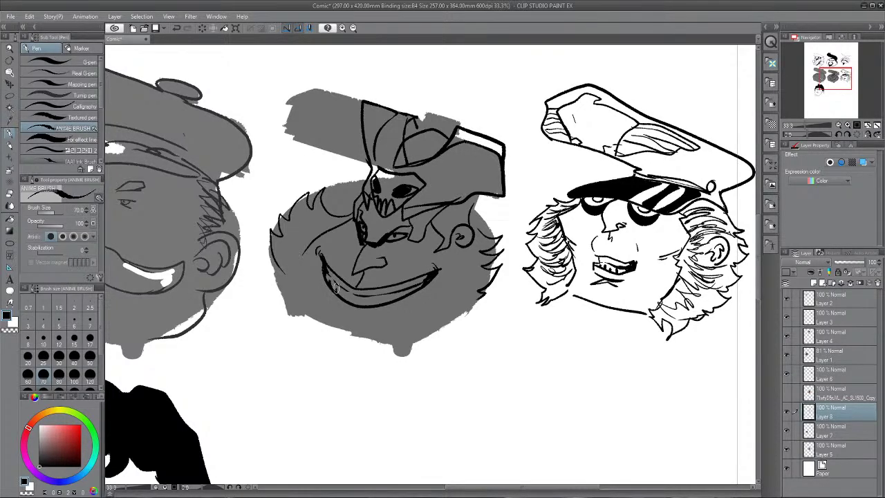
pyautogui.moveTo(336, 287)
pyautogui.mouseDown()
pyautogui.moveTo(354, 302)
pyautogui.moveTo(392, 297)
pyautogui.mouseUp()
# - Outline the cheeks and rounded jaw, and add the sideburn's inner edge below the ear
pyautogui.moveTo(349, 249)
pyautogui.mouseDown()
pyautogui.moveTo(295, 273)
pyautogui.moveTo(297, 303)
pyautogui.moveTo(378, 337)
pyautogui.moveTo(437, 319)
pyautogui.mouseUp()
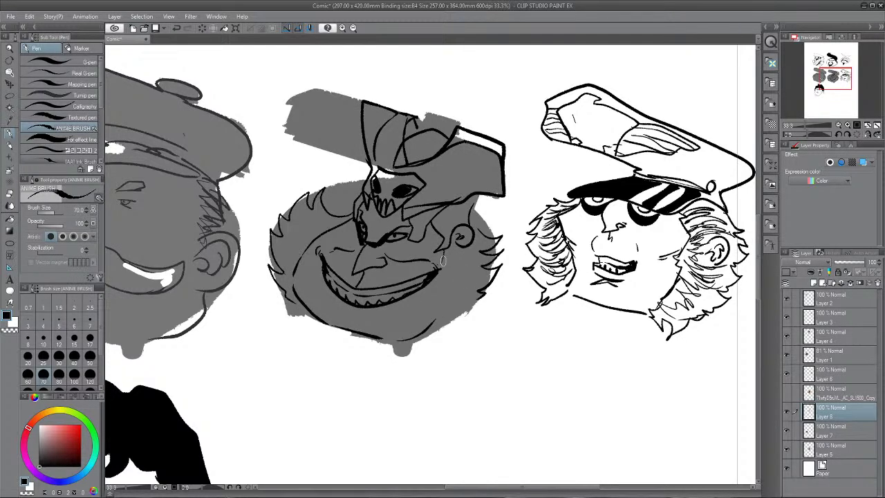
pyautogui.moveTo(443, 260)
pyautogui.mouseDown()
pyautogui.moveTo(447, 312)
pyautogui.moveTo(441, 250)
pyautogui.moveTo(436, 305)
pyautogui.mouseUp()
pyautogui.moveTo(439, 247); pyautogui.dragTo(447, 268)
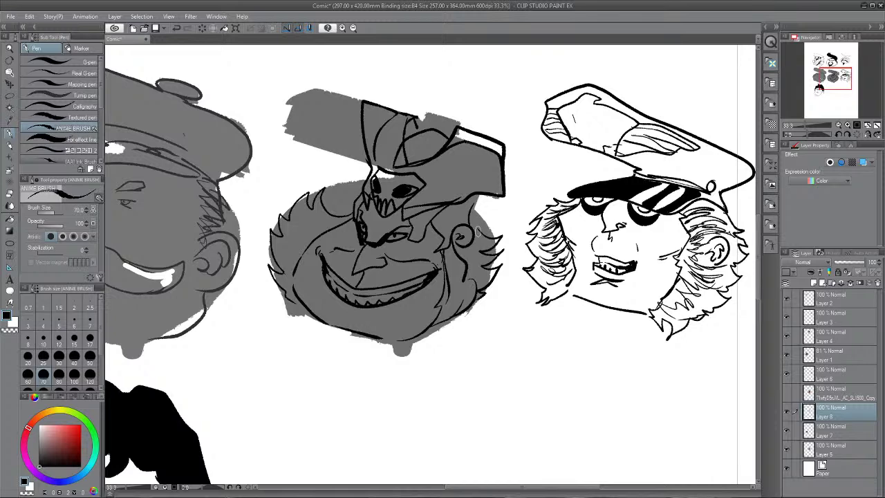
# - Move the gray silhouette on Layer 5 down beside the black-haired head, and create a new layer above it
pyautogui.press('e')
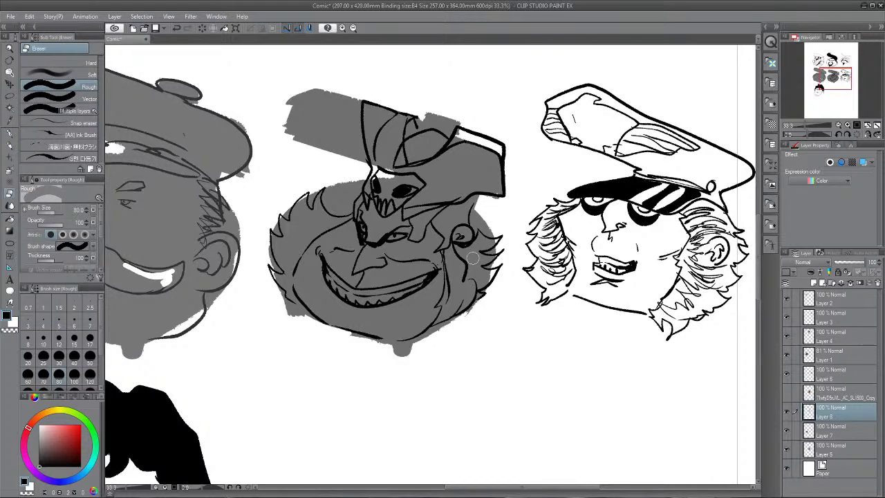
pyautogui.hotkey('ctrl', '-')
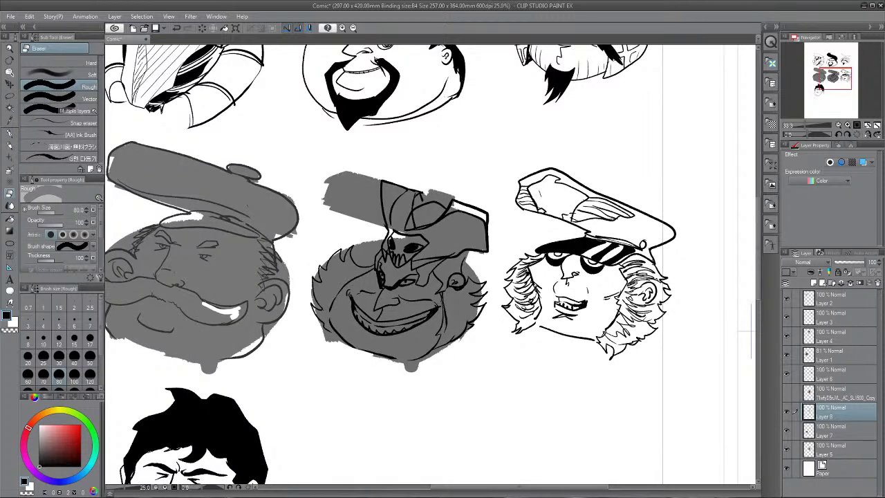
pyautogui.moveTo(751, 331); pyautogui.dragTo(747, 341)
pyautogui.hotkey('ctrl', '-')
pyautogui.hotkey('ctrl', '-')
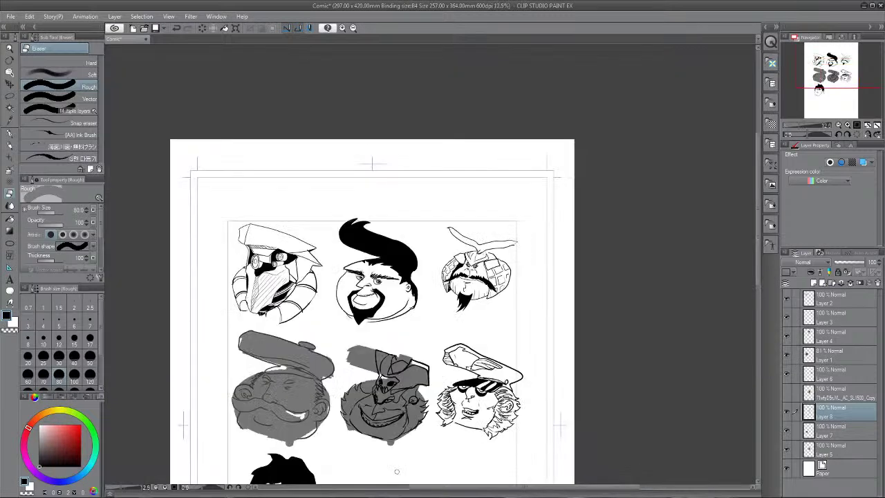
pyautogui.moveTo(663, 417); pyautogui.dragTo(682, 290)
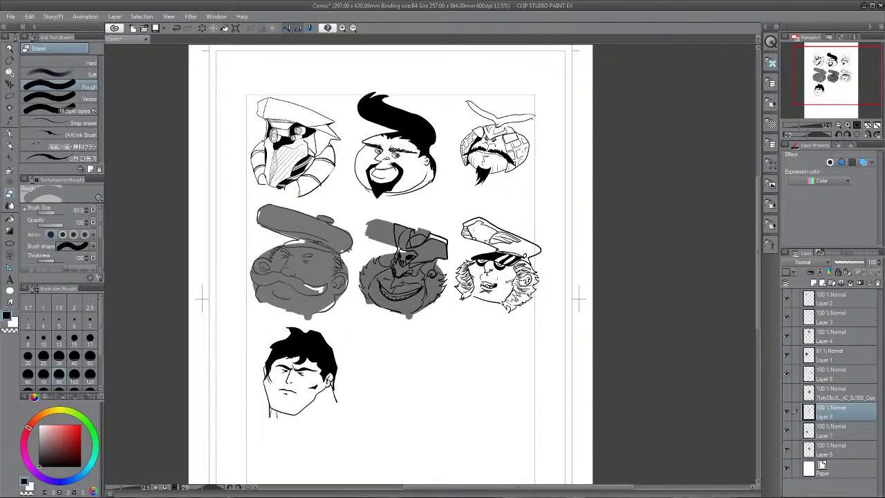
pyautogui.click(837, 450)
pyautogui.press('k')
pyautogui.moveTo(403, 269); pyautogui.dragTo(399, 374)
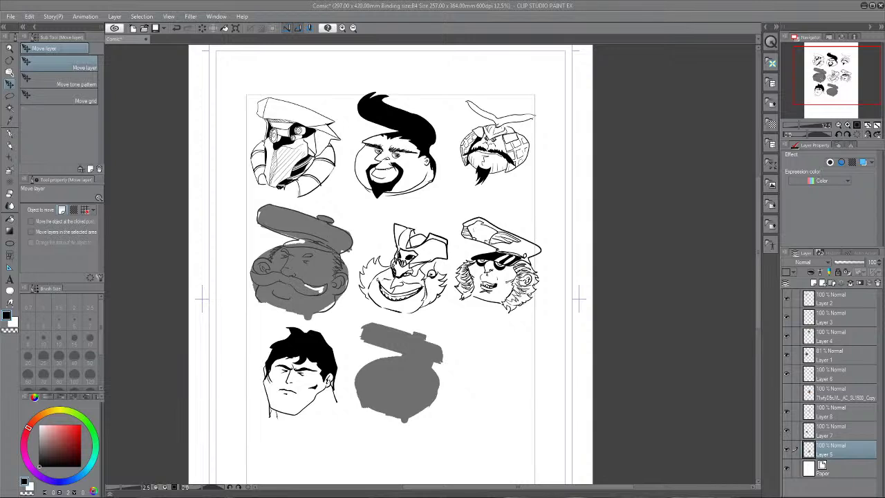
pyautogui.press('p')
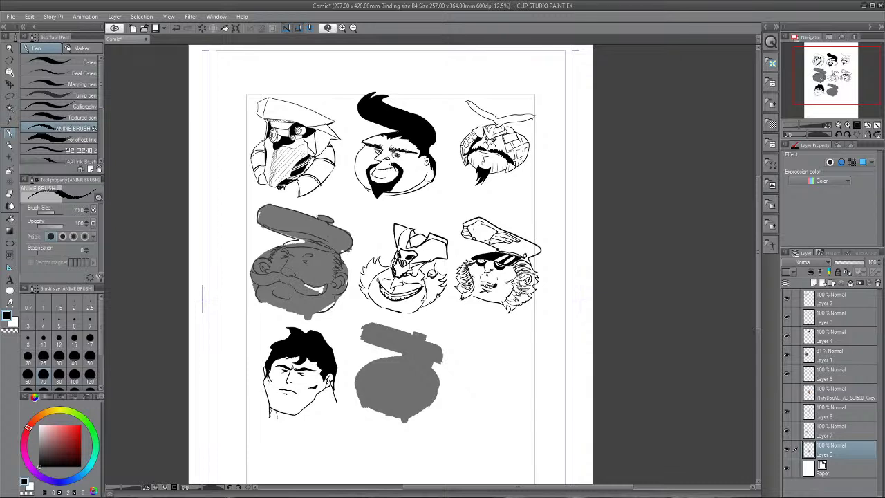
pyautogui.hotkey('ctrl', 'shift', 'n')
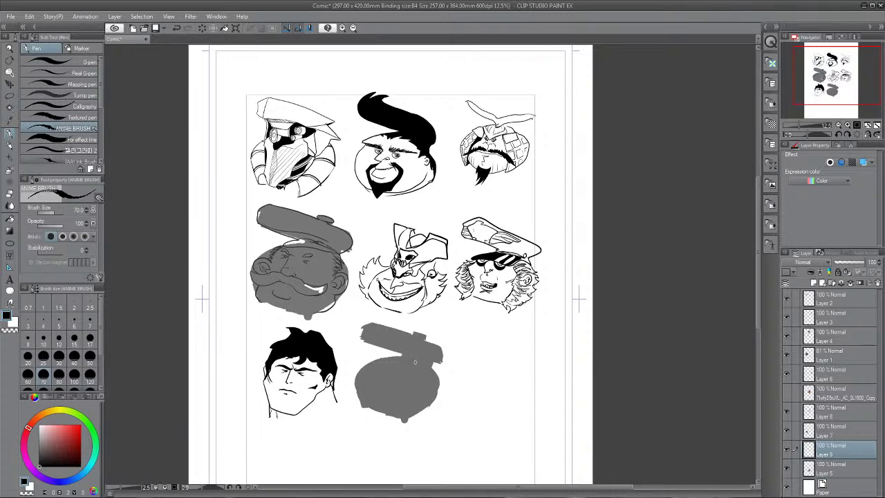
# - Draw a reptilian eye, a nostril and snout wrinkles across the upper bar of the moved silhouette
pyautogui.scroll(4, 414, 361)
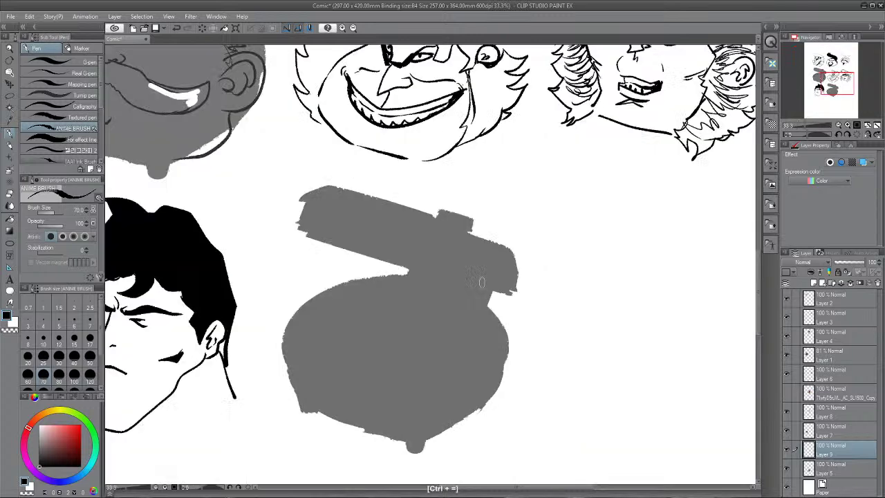
pyautogui.moveTo(434, 240)
pyautogui.mouseDown()
pyautogui.moveTo(477, 237)
pyautogui.moveTo(432, 241)
pyautogui.mouseUp()
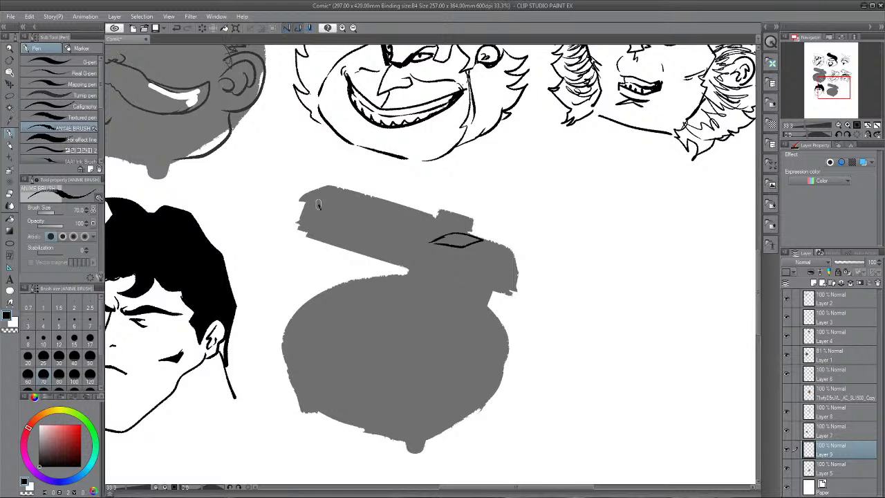
pyautogui.moveTo(316, 201)
pyautogui.mouseDown()
pyautogui.moveTo(335, 224)
pyautogui.moveTo(363, 235)
pyautogui.mouseUp()
pyautogui.moveTo(371, 230)
pyautogui.mouseDown()
pyautogui.moveTo(377, 213)
pyautogui.moveTo(378, 234)
pyautogui.mouseUp()
pyautogui.moveTo(382, 229); pyautogui.dragTo(420, 239)
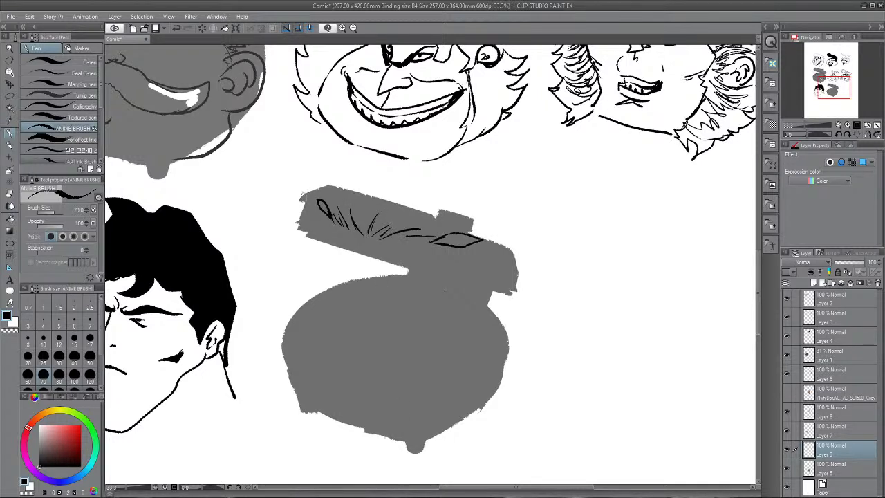
# - Outline the top and blunt tip of the reptile's snout, and mark the rear of its mouth
pyautogui.moveTo(302, 197)
pyautogui.mouseDown()
pyautogui.moveTo(317, 182)
pyautogui.moveTo(334, 184)
pyautogui.moveTo(507, 244)
pyautogui.moveTo(516, 266)
pyautogui.mouseUp()
pyautogui.moveTo(300, 197)
pyautogui.mouseDown()
pyautogui.moveTo(297, 231)
pyautogui.moveTo(325, 247)
pyautogui.mouseUp()
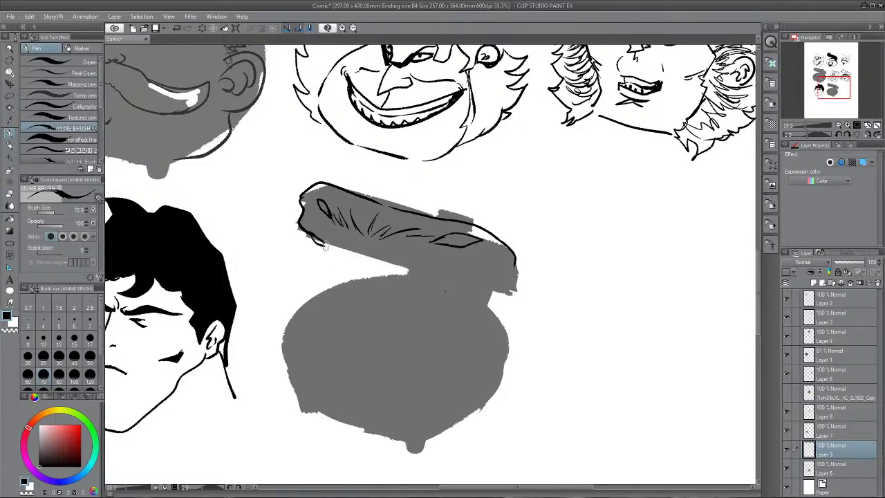
pyautogui.moveTo(423, 275); pyautogui.dragTo(456, 279)
# - Darken the reptile's eye and nostril with solid black, and add a jagged mouth line beneath the snout
pyautogui.moveTo(426, 239)
pyautogui.mouseDown()
pyautogui.moveTo(448, 256)
pyautogui.moveTo(467, 250)
pyautogui.moveTo(428, 245)
pyautogui.mouseUp()
pyautogui.moveTo(314, 196)
pyautogui.mouseDown()
pyautogui.moveTo(329, 219)
pyautogui.moveTo(319, 211)
pyautogui.mouseUp()
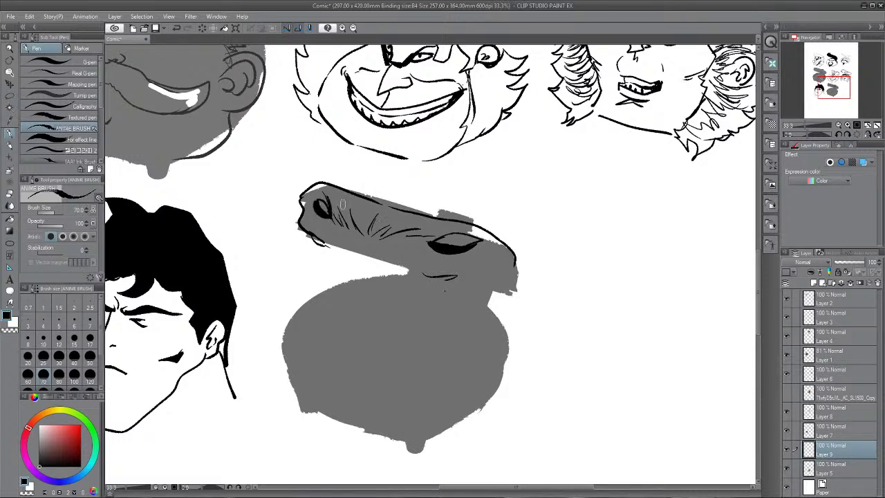
pyautogui.moveTo(428, 242); pyautogui.dragTo(447, 239)
pyautogui.moveTo(325, 230)
pyautogui.mouseDown()
pyautogui.moveTo(343, 250)
pyautogui.moveTo(439, 279)
pyautogui.mouseUp()
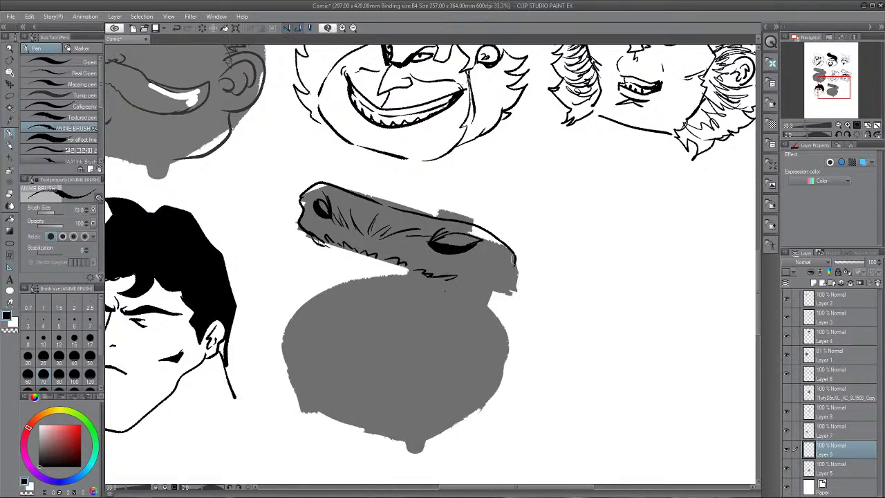
# - Outline the back of the reptile's head, and add short connecting strokes below the snout and behind the mouth
pyautogui.moveTo(513, 259); pyautogui.dragTo(490, 314)
pyautogui.moveTo(349, 253); pyautogui.dragTo(360, 291)
pyautogui.moveTo(458, 281); pyautogui.dragTo(447, 316)
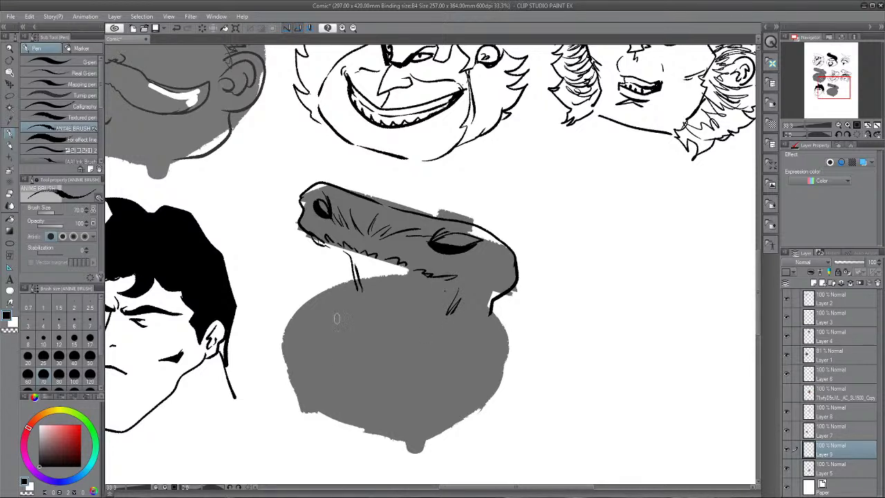
# - Outline the rounded lower form on both sides and along its base, adding curved vertical folds near the bottom
pyautogui.moveTo(332, 317)
pyautogui.mouseDown()
pyautogui.moveTo(297, 355)
pyautogui.moveTo(299, 398)
pyautogui.mouseUp()
pyautogui.moveTo(484, 332); pyautogui.dragTo(471, 418)
pyautogui.moveTo(294, 378); pyautogui.dragTo(321, 418)
pyautogui.moveTo(319, 385); pyautogui.dragTo(350, 429)
pyautogui.moveTo(356, 415); pyautogui.dragTo(363, 430)
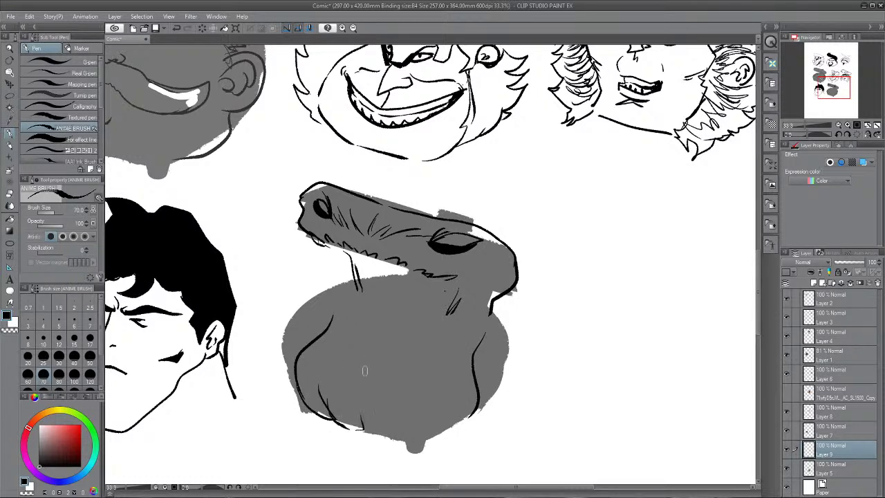
pyautogui.moveTo(365, 380); pyautogui.dragTo(372, 430)
pyautogui.moveTo(430, 415); pyautogui.dragTo(416, 441)
pyautogui.moveTo(461, 399); pyautogui.dragTo(456, 413)
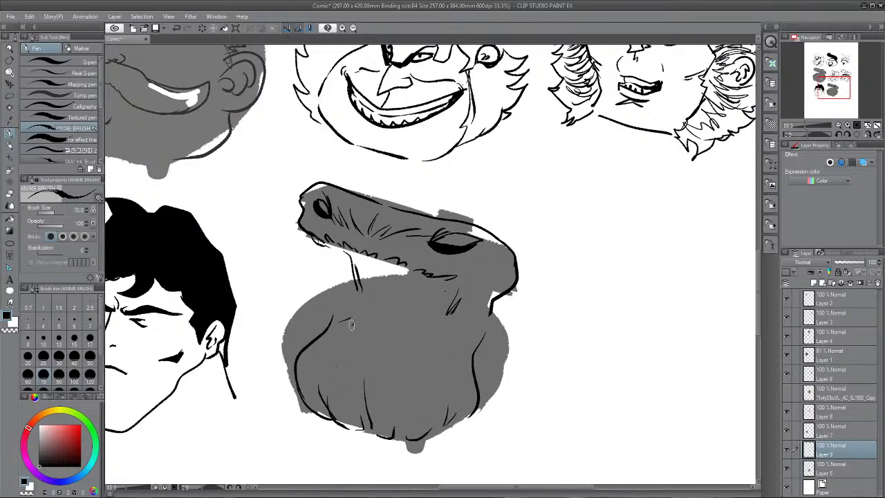
# - Outline the creature's lower lip with a double curve and draw a row of blocky lower teeth above it
pyautogui.moveTo(327, 336)
pyautogui.mouseDown()
pyautogui.moveTo(442, 367)
pyautogui.moveTo(456, 349)
pyautogui.mouseUp()
pyautogui.moveTo(338, 335)
pyautogui.mouseDown()
pyautogui.moveTo(403, 358)
pyautogui.moveTo(458, 351)
pyautogui.mouseUp()
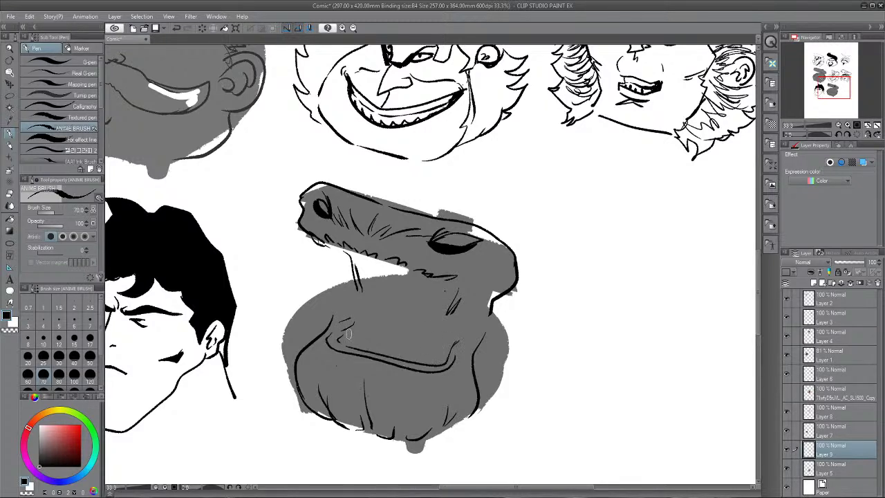
pyautogui.moveTo(348, 338)
pyautogui.mouseDown()
pyautogui.moveTo(420, 351)
pyautogui.moveTo(447, 341)
pyautogui.mouseUp()
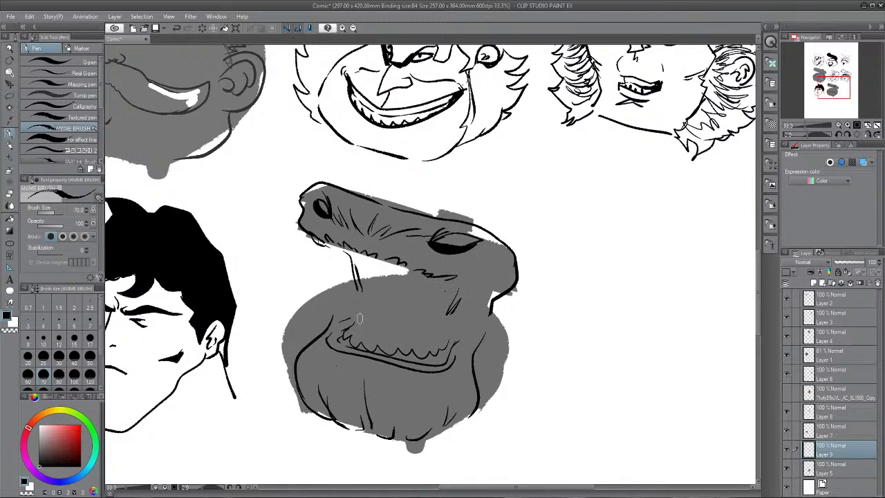
pyautogui.moveTo(359, 318)
pyautogui.mouseDown()
pyautogui.moveTo(372, 343)
pyautogui.moveTo(428, 328)
pyautogui.moveTo(435, 350)
pyautogui.mouseUp()
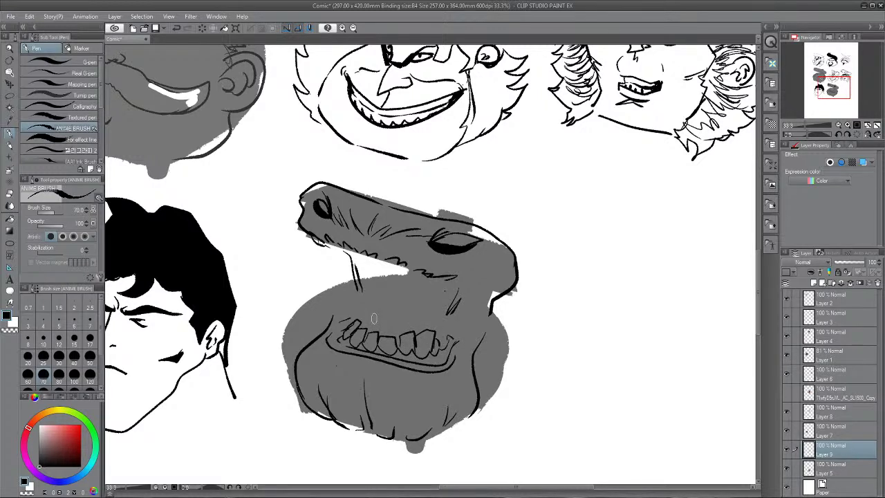
# - Draw the row of upper teeth along the snout, adding back teeth and stretched strands at the front of the mouth
pyautogui.moveTo(374, 317); pyautogui.dragTo(361, 327)
pyautogui.moveTo(438, 323)
pyautogui.mouseDown()
pyautogui.moveTo(433, 334)
pyautogui.moveTo(396, 318)
pyautogui.mouseUp()
pyautogui.moveTo(326, 241); pyautogui.dragTo(332, 260)
pyautogui.moveTo(331, 250)
pyautogui.mouseDown()
pyautogui.moveTo(340, 264)
pyautogui.moveTo(357, 246)
pyautogui.moveTo(401, 277)
pyautogui.moveTo(442, 286)
pyautogui.mouseUp()
pyautogui.moveTo(361, 267); pyautogui.dragTo(368, 311)
pyautogui.moveTo(369, 296); pyautogui.dragTo(371, 302)
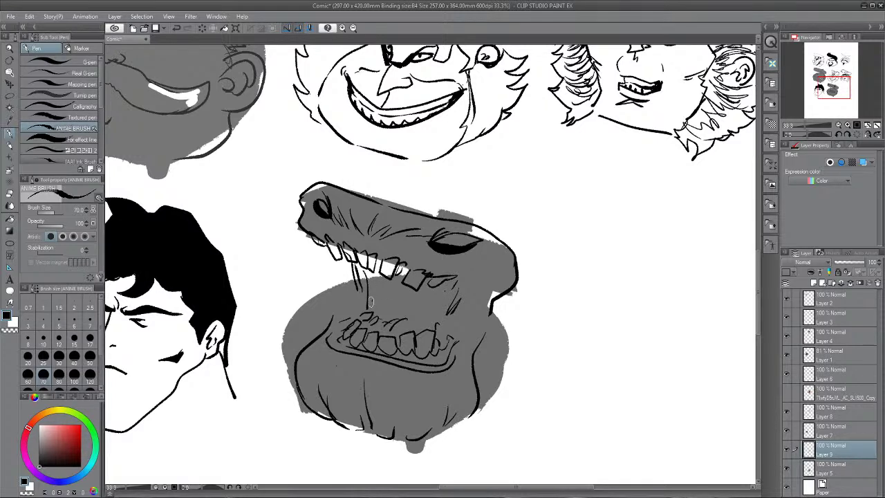
# - Outline the tongue and the mouth cavity, adding skin folds around both corners of the mouth
pyautogui.moveTo(349, 262); pyautogui.dragTo(351, 293)
pyautogui.moveTo(353, 298); pyautogui.dragTo(338, 322)
pyautogui.moveTo(380, 312); pyautogui.dragTo(425, 325)
pyautogui.moveTo(364, 262)
pyautogui.mouseDown()
pyautogui.moveTo(363, 318)
pyautogui.moveTo(453, 279)
pyautogui.mouseUp()
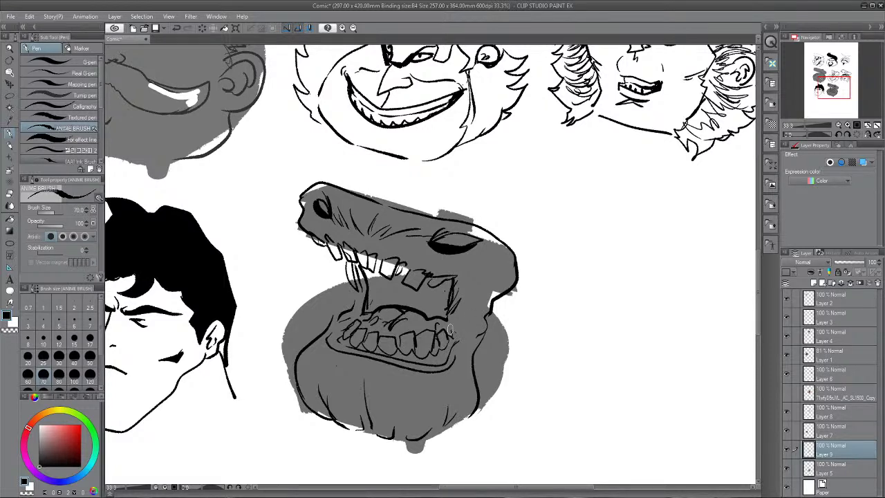
pyautogui.moveTo(450, 330); pyautogui.dragTo(463, 304)
pyautogui.moveTo(395, 266); pyautogui.dragTo(408, 281)
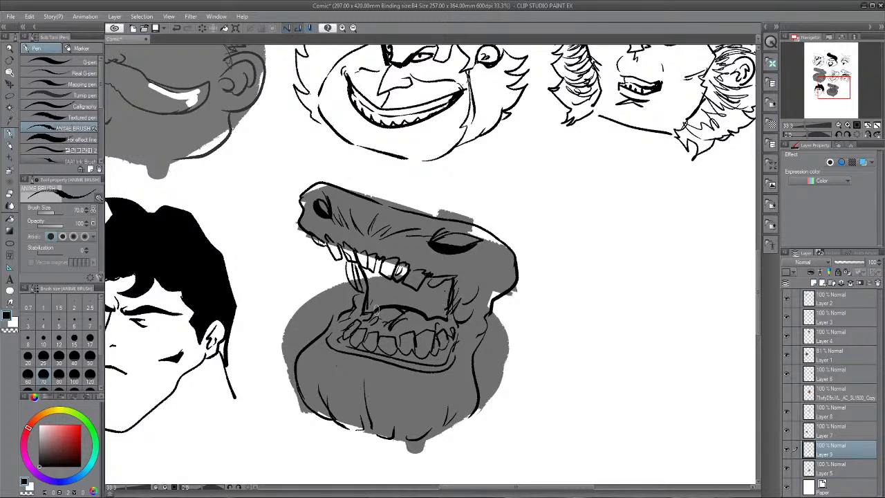
# - Fill the creature's mouth cavity with black and darken the gaps around the tongue and lower teeth
pyautogui.press('g')
pyautogui.click(437, 282)
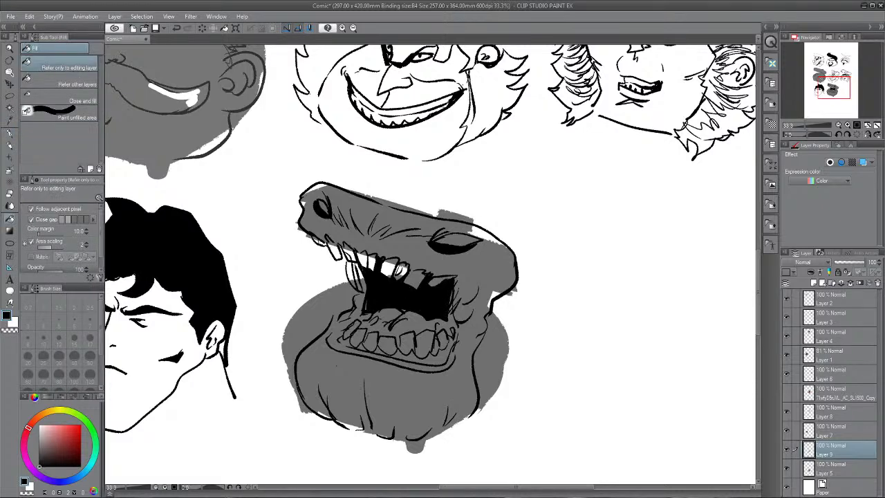
pyautogui.hotkey('ctrl', '-')
pyautogui.press('p')
pyautogui.hotkey('ctrl', '+')
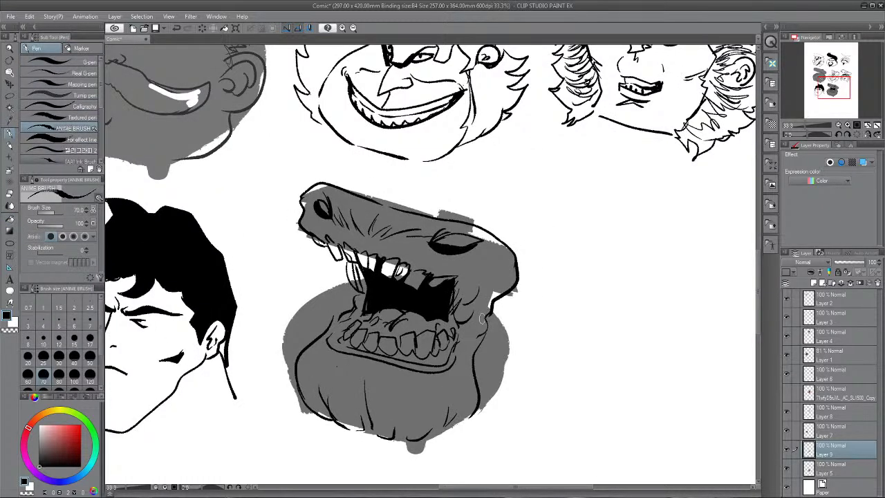
pyautogui.moveTo(361, 313)
pyautogui.mouseDown()
pyautogui.moveTo(370, 334)
pyautogui.moveTo(440, 331)
pyautogui.mouseUp()
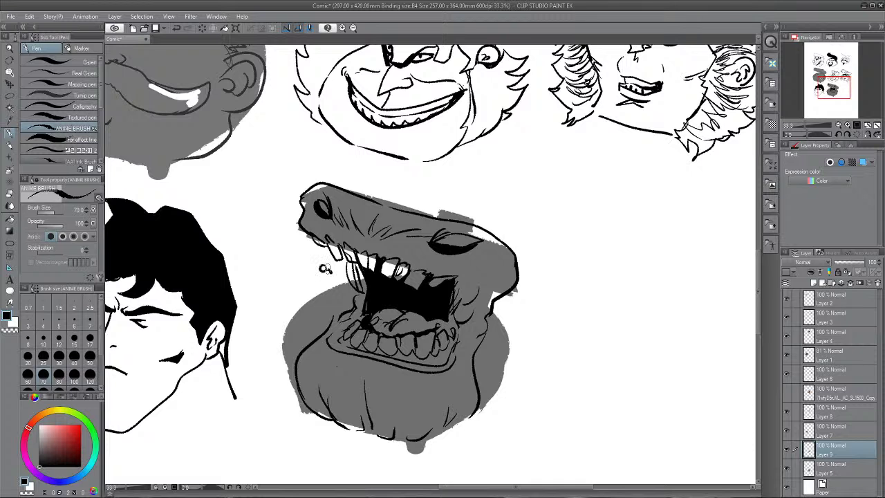
# - Add small droplets and warts around the mouth, and erase light specks from its black interior with a size 10 eraser
pyautogui.moveTo(464, 266); pyautogui.dragTo(476, 289)
pyautogui.press('e')
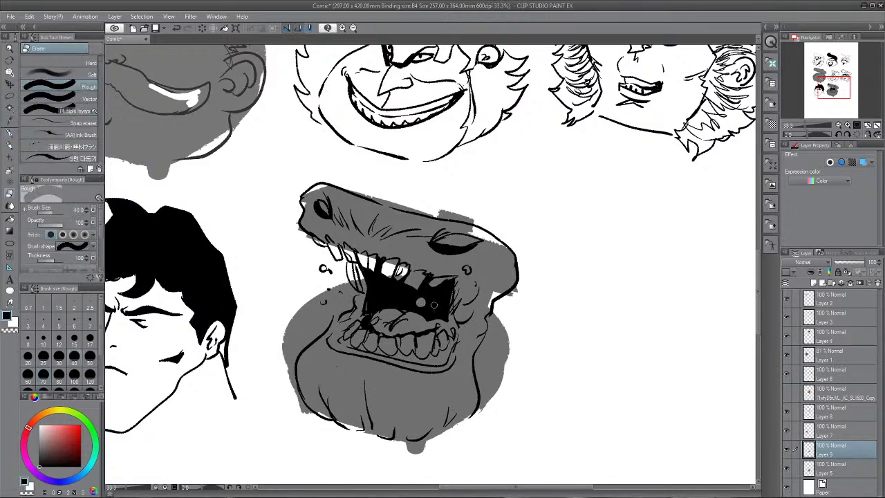
pyautogui.press('[')
pyautogui.press('[')
pyautogui.press('[')
pyautogui.press('[')
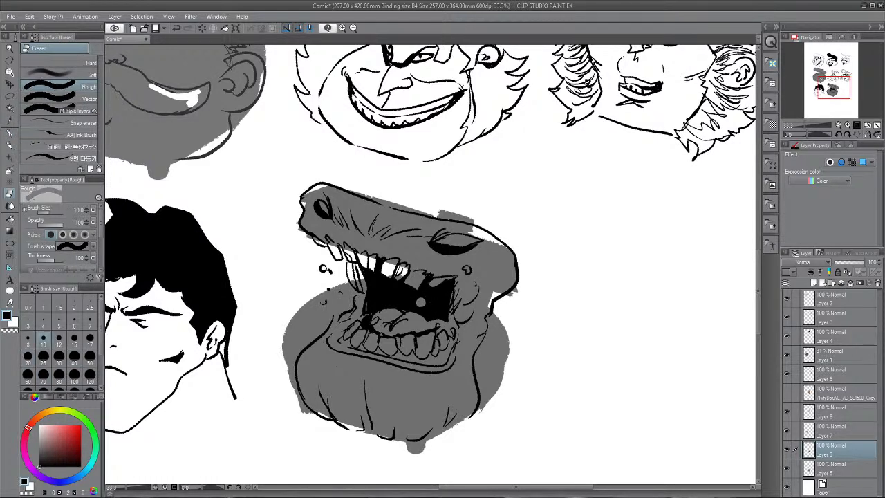
pyautogui.click(417, 298)
pyautogui.click(369, 286)
pyautogui.press('p')
pyautogui.moveTo(417, 283); pyautogui.dragTo(418, 299)
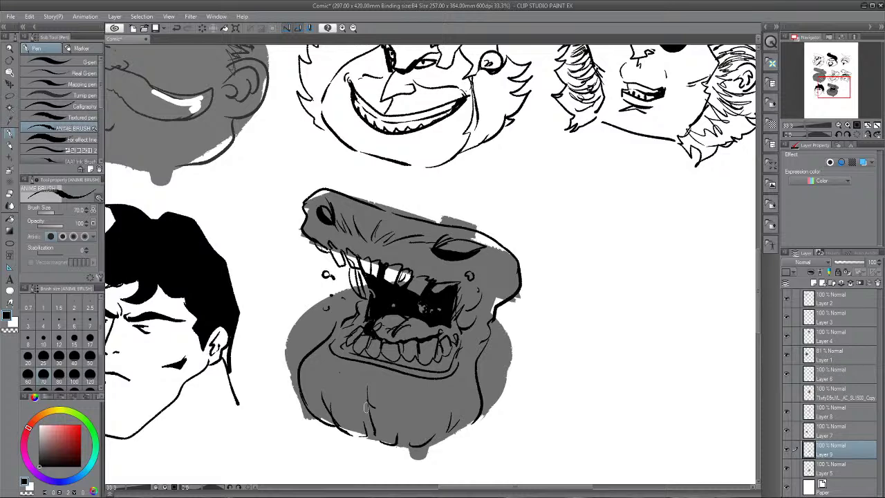
# - Define the creature's eyelid above the black eye and add fine wrinkles around the eye and snout
pyautogui.scroll(-2, 366, 407)
pyautogui.scroll(3, 366, 407)
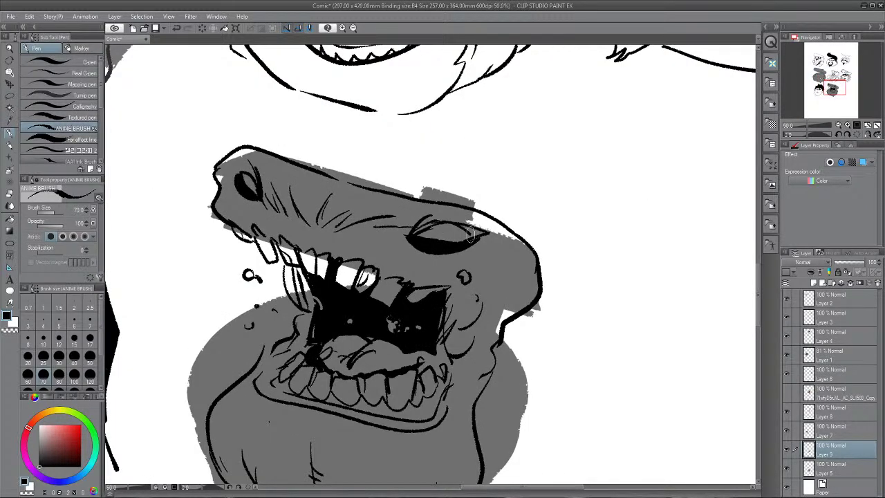
pyautogui.moveTo(415, 238); pyautogui.dragTo(487, 232)
pyautogui.scroll(-1, 424, 185)
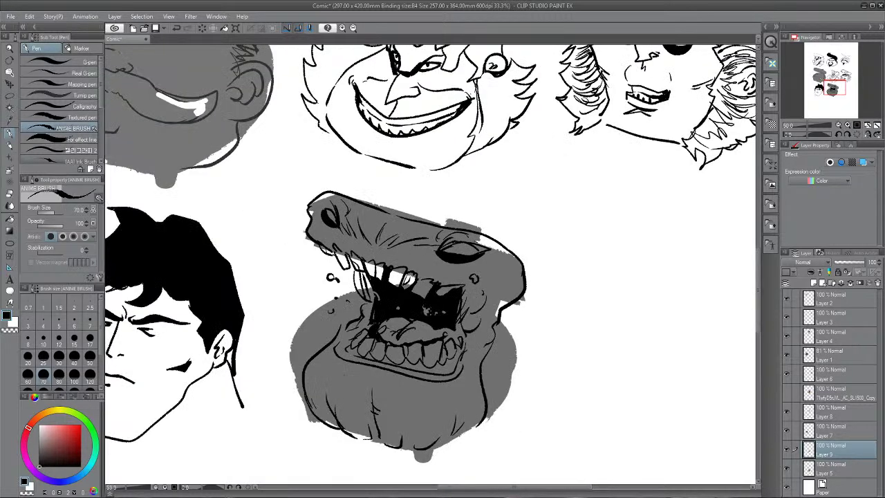
pyautogui.scroll(1, 428, 270)
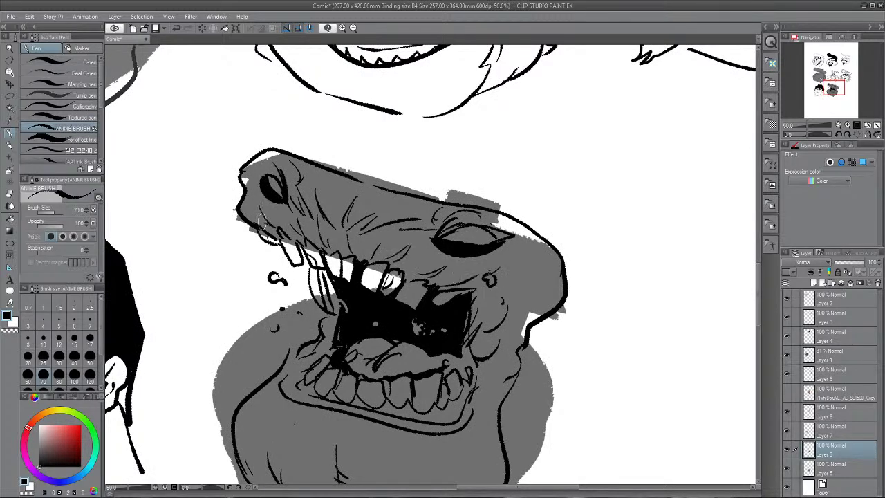
pyautogui.scroll(-2, 381, 255)
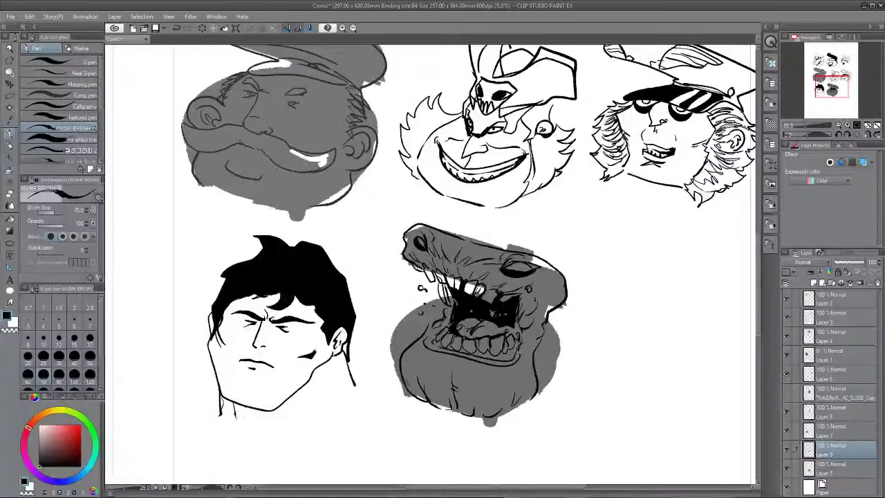
# - Move the finished creature drawing beside the gray silhouette, to its right, and add a new layer
pyautogui.scroll(-1, 429, 263)
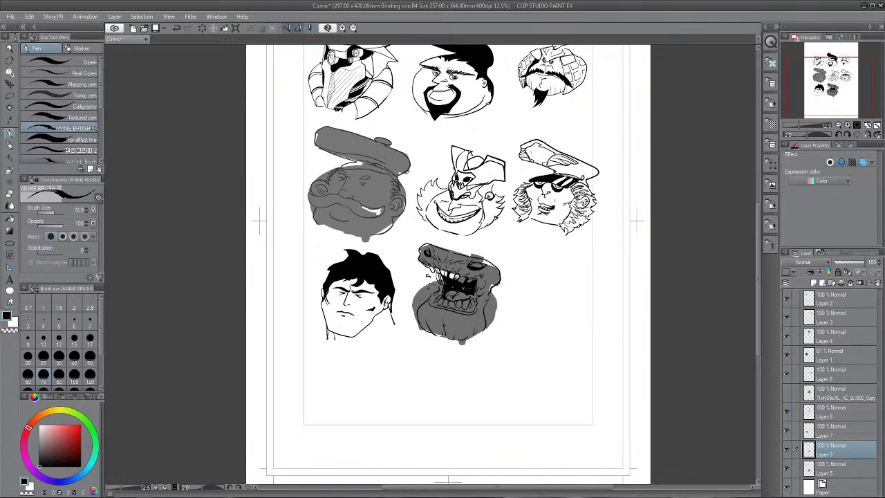
pyautogui.press('k')
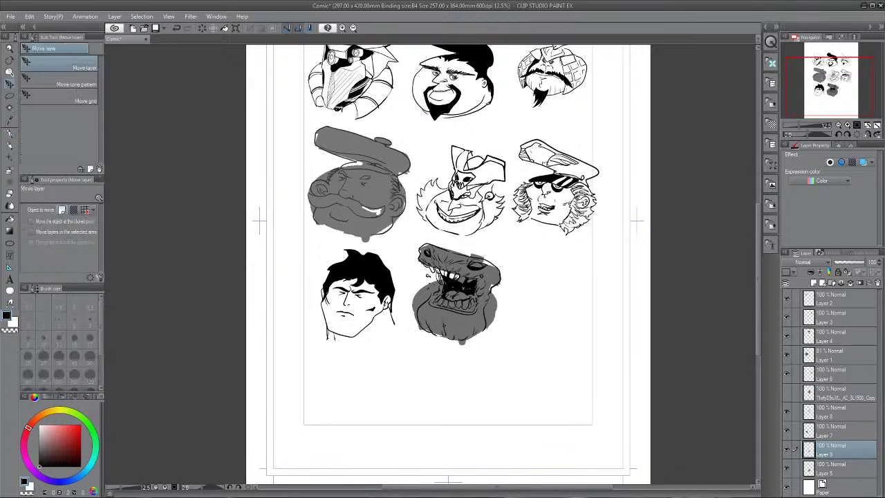
pyautogui.moveTo(457, 291); pyautogui.dragTo(551, 293)
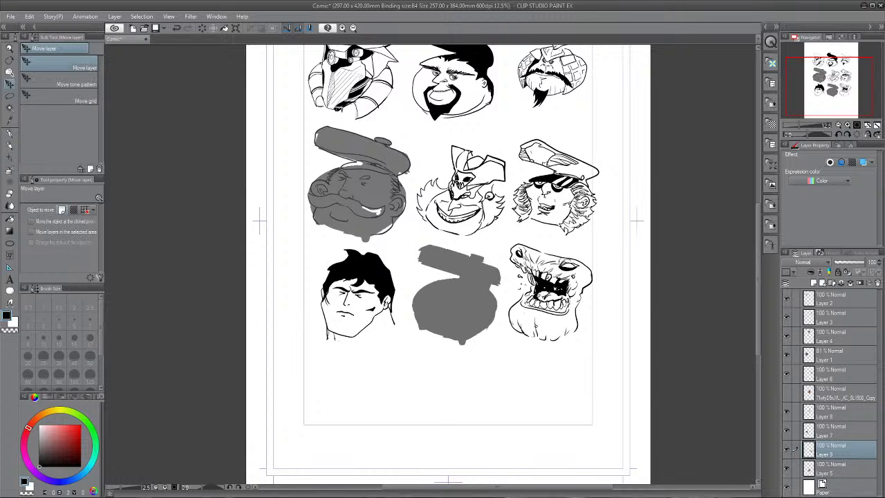
pyautogui.hotkey('ctrl', 'shift', 'n')
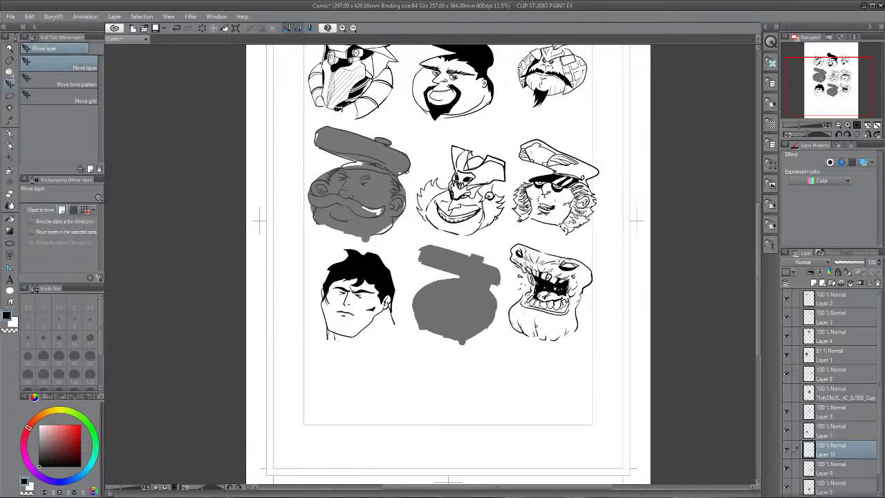
# - Ink a long, rounded forward-jutting top shape over the gray silhouette, and draw a large ear beneath its back end
pyautogui.press('p')
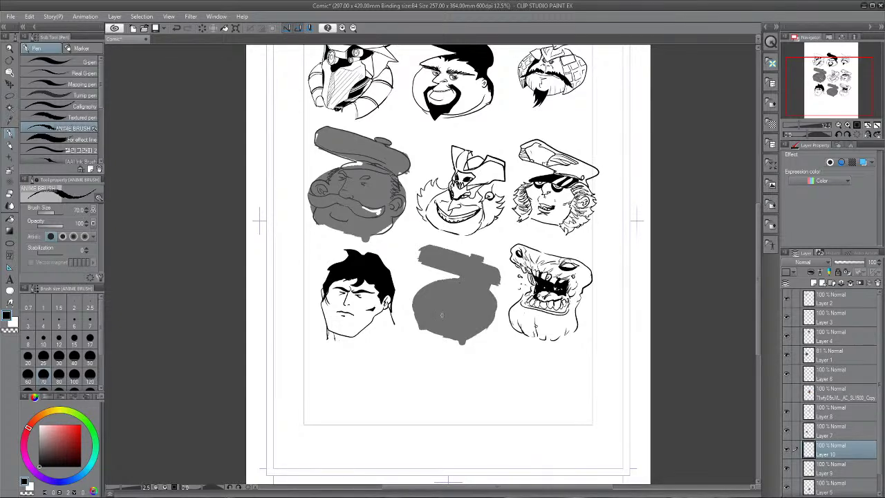
pyautogui.hotkey('ctrl', '=')
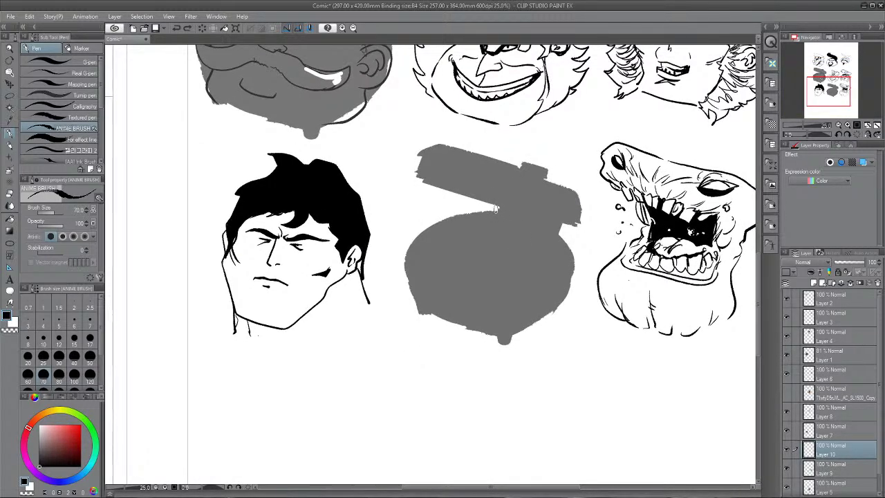
pyautogui.moveTo(496, 209)
pyautogui.mouseDown()
pyautogui.moveTo(456, 218)
pyautogui.moveTo(502, 221)
pyautogui.moveTo(500, 208)
pyautogui.mouseUp()
pyautogui.moveTo(419, 177)
pyautogui.mouseDown()
pyautogui.moveTo(435, 142)
pyautogui.moveTo(521, 169)
pyautogui.moveTo(566, 227)
pyautogui.mouseUp()
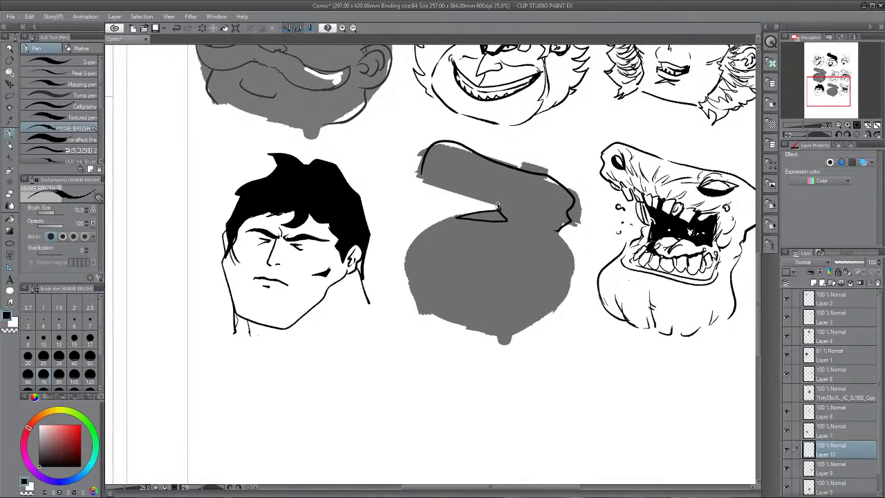
pyautogui.moveTo(496, 206); pyautogui.dragTo(418, 179)
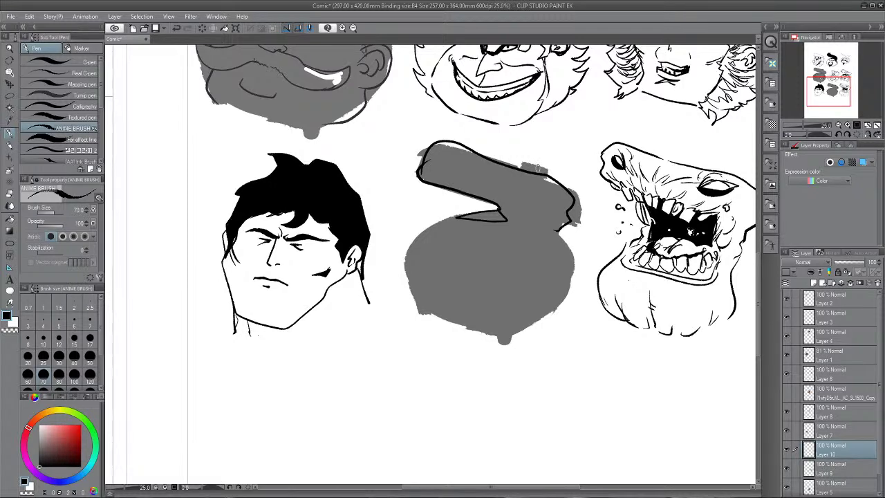
pyautogui.moveTo(492, 207)
pyautogui.mouseDown()
pyautogui.moveTo(539, 220)
pyautogui.moveTo(556, 235)
pyautogui.moveTo(525, 260)
pyautogui.moveTo(533, 270)
pyautogui.moveTo(529, 247)
pyautogui.moveTo(537, 271)
pyautogui.mouseUp()
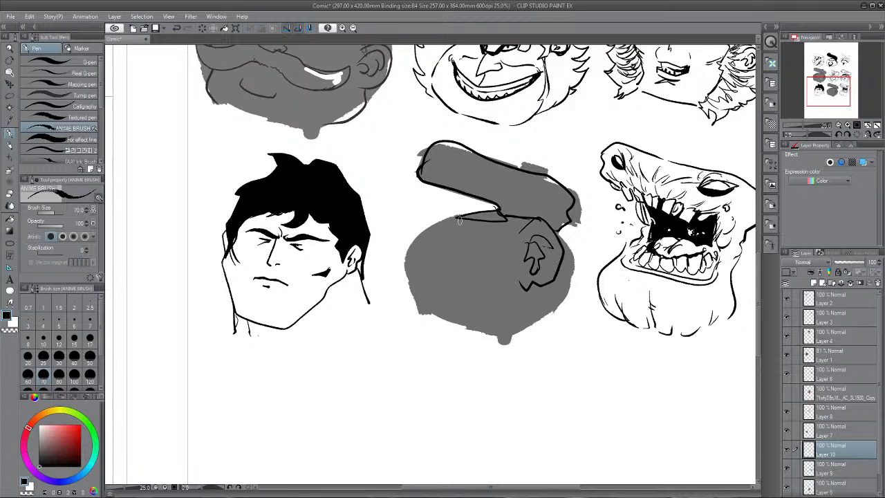
# - Draw a big bulbous nose with a dark nostril, side-view glasses, and a hatched sideburn in front of the ear
pyautogui.moveTo(458, 220)
pyautogui.mouseDown()
pyautogui.moveTo(411, 261)
pyautogui.moveTo(441, 275)
pyautogui.mouseUp()
pyautogui.moveTo(442, 263)
pyautogui.mouseDown()
pyautogui.moveTo(468, 250)
pyautogui.moveTo(467, 260)
pyautogui.mouseUp()
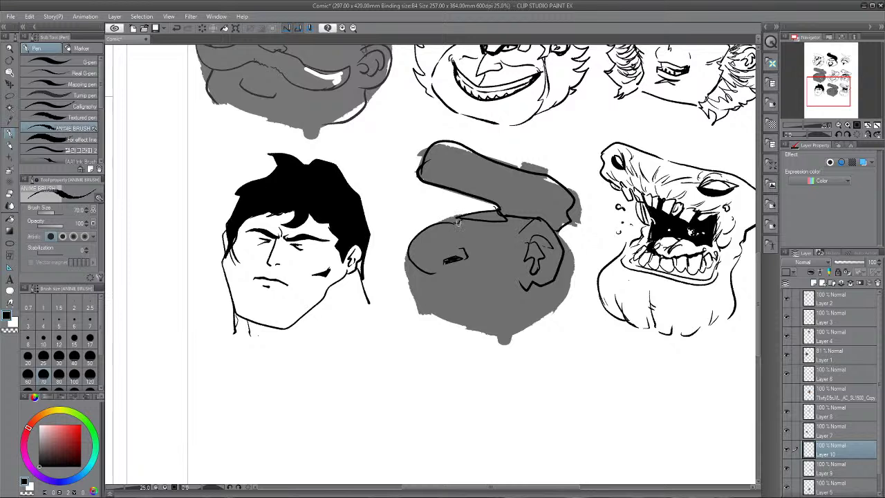
pyautogui.moveTo(457, 221)
pyautogui.mouseDown()
pyautogui.moveTo(474, 260)
pyautogui.moveTo(481, 242)
pyautogui.moveTo(468, 233)
pyautogui.moveTo(487, 234)
pyautogui.moveTo(476, 236)
pyautogui.moveTo(487, 219)
pyautogui.moveTo(505, 226)
pyautogui.moveTo(505, 245)
pyautogui.moveTo(517, 224)
pyautogui.moveTo(501, 236)
pyautogui.moveTo(519, 234)
pyautogui.moveTo(510, 253)
pyautogui.mouseUp()
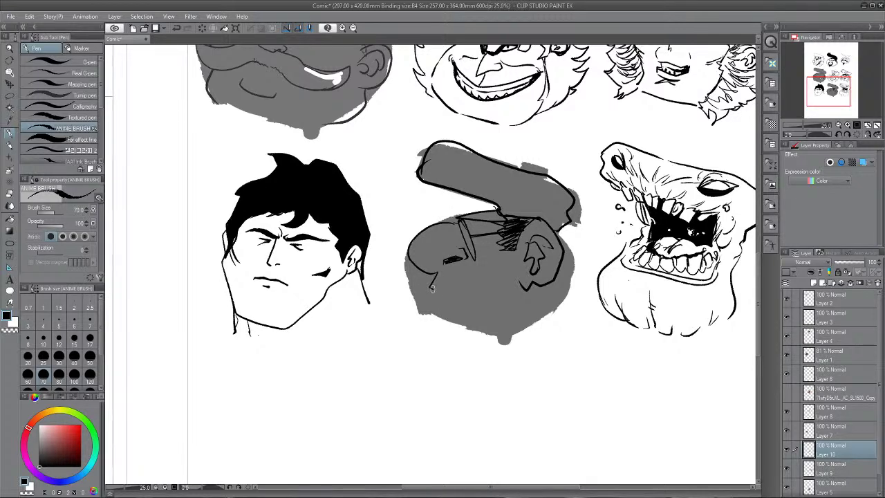
# - Draw the character's downturned mouth and lower lip, and hatch short hair behind the ear
pyautogui.moveTo(432, 289); pyautogui.dragTo(476, 292)
pyautogui.moveTo(428, 302); pyautogui.dragTo(421, 309)
pyautogui.moveTo(567, 240); pyautogui.dragTo(566, 287)
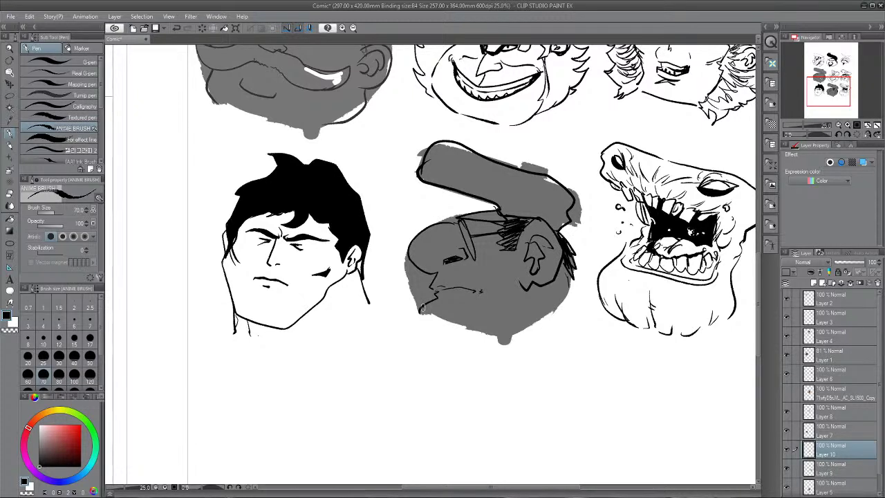
# - Outline the large rounded chin, the jaw's underside and the thick back of the neck below the silhouette
pyautogui.moveTo(418, 313); pyautogui.dragTo(446, 358)
pyautogui.moveTo(462, 364); pyautogui.dragTo(534, 343)
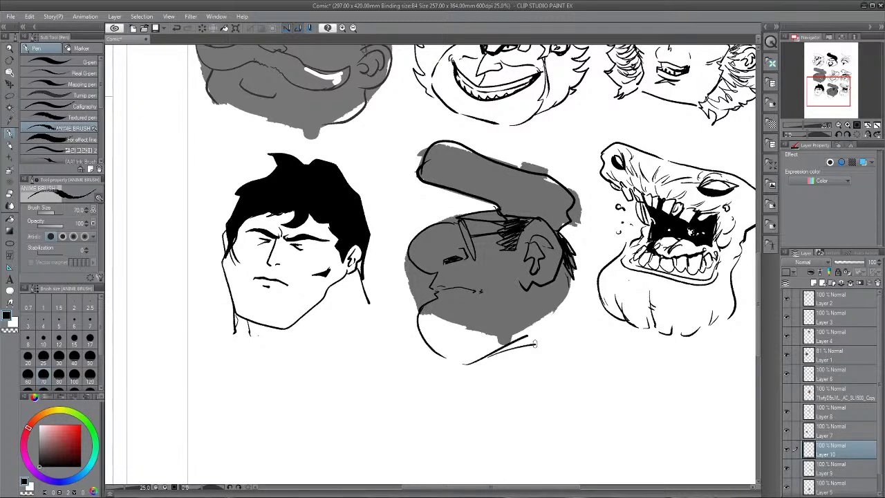
pyautogui.moveTo(568, 272)
pyautogui.mouseDown()
pyautogui.moveTo(598, 333)
pyautogui.moveTo(476, 357)
pyautogui.mouseUp()
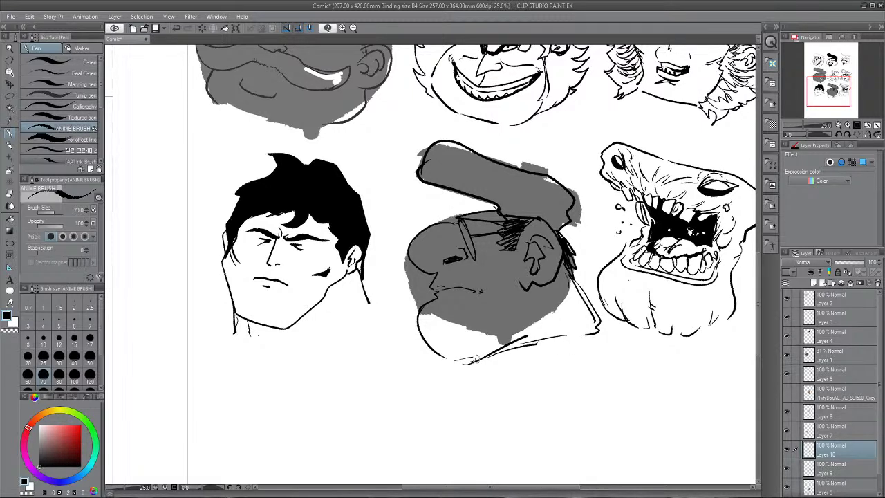
# - Thicken the glasses frame, add a long cheek crease, and reinforce the lines of the nose and chin
pyautogui.moveTo(460, 223); pyautogui.dragTo(474, 257)
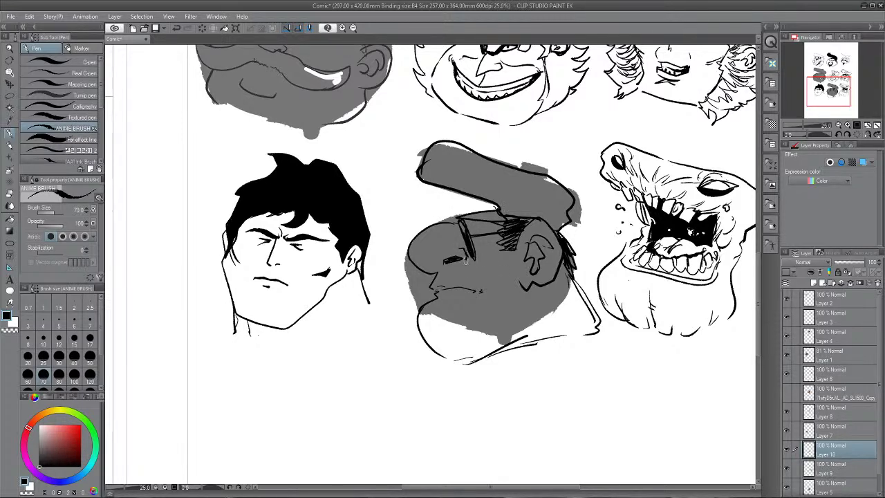
pyautogui.moveTo(468, 272); pyautogui.dragTo(487, 308)
pyautogui.moveTo(437, 296)
pyautogui.mouseDown()
pyautogui.moveTo(421, 309)
pyautogui.moveTo(442, 347)
pyautogui.mouseUp()
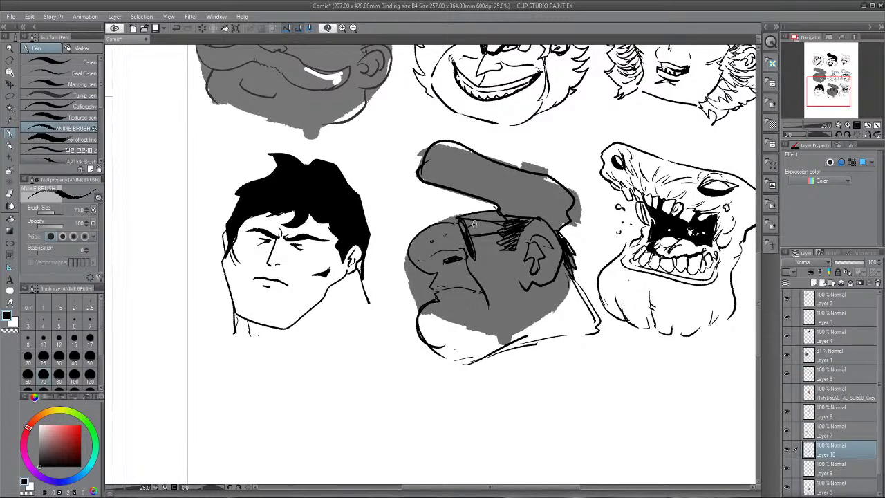
pyautogui.moveTo(474, 222); pyautogui.dragTo(477, 242)
# - Shrink the bespectacled profile head and place it directly below the black-haired man's head
pyautogui.hotkey('ctrl', '-')
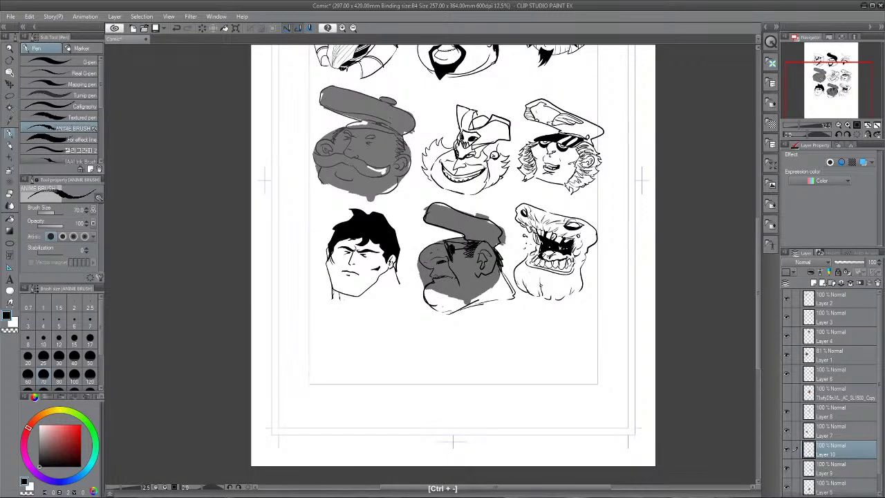
pyautogui.press('k')
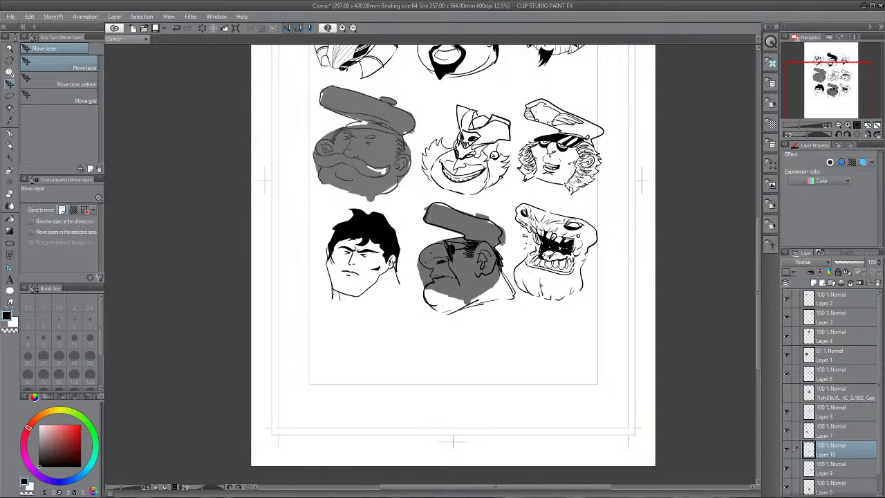
pyautogui.hotkey('ctrl', 't')
pyautogui.moveTo(467, 259); pyautogui.dragTo(362, 331)
pyautogui.moveTo(410, 387); pyautogui.dragTo(398, 373)
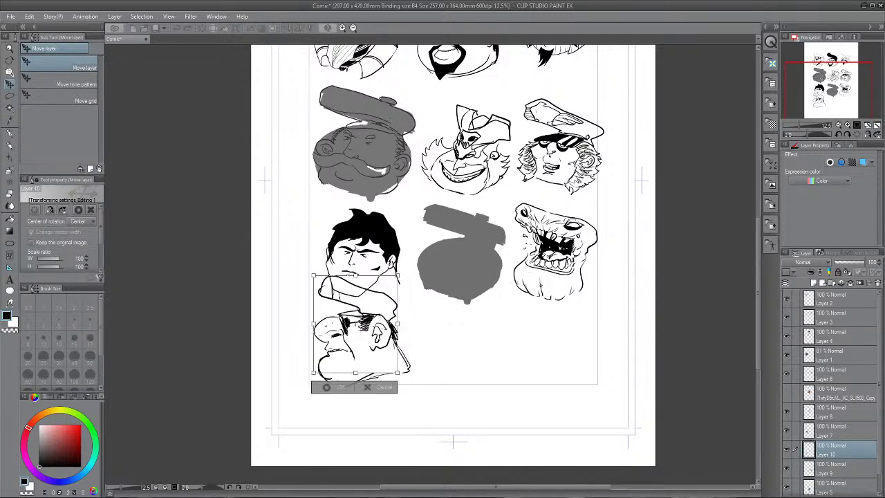
pyautogui.press('Return')
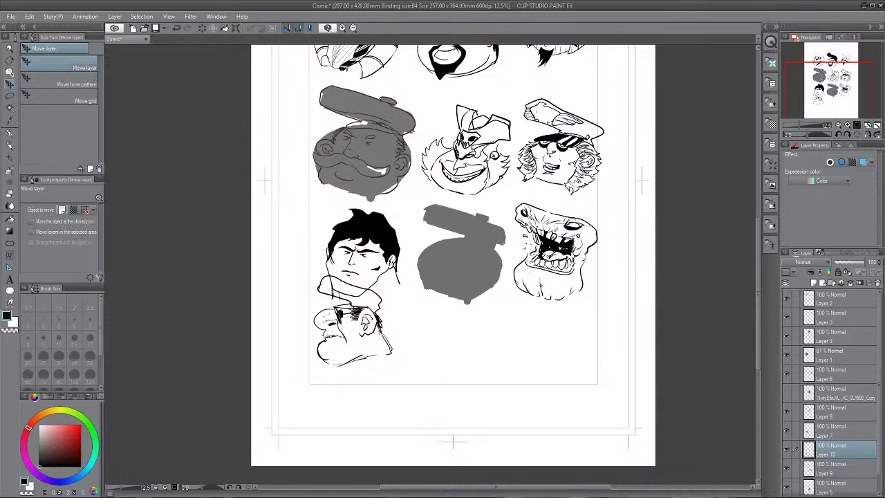
pyautogui.hotkey('ctrl', 'z')
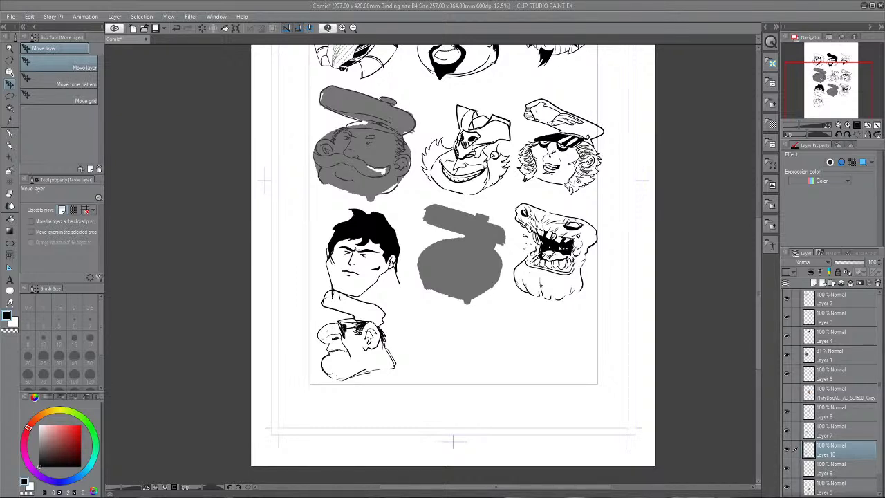
# - Identify the gray silhouette's layer by toggling its visibility, and add a new layer directly above it
pyautogui.press('p')
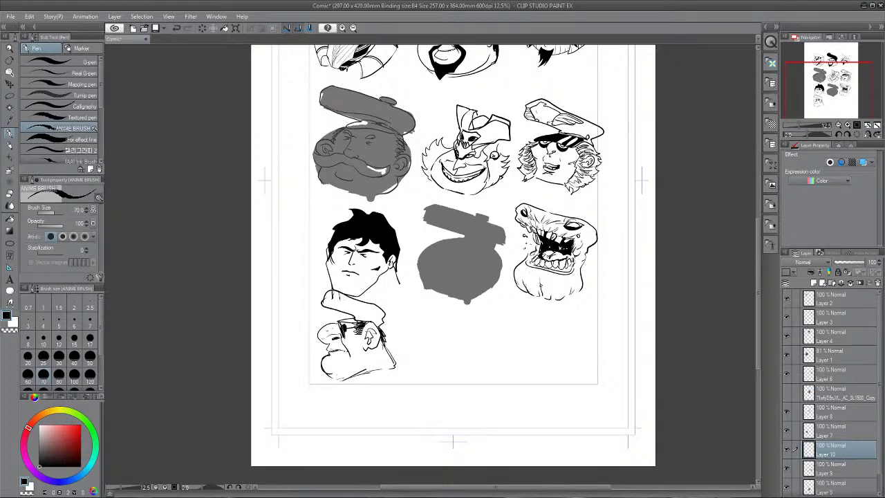
pyautogui.hotkey('ctrl', 'z')
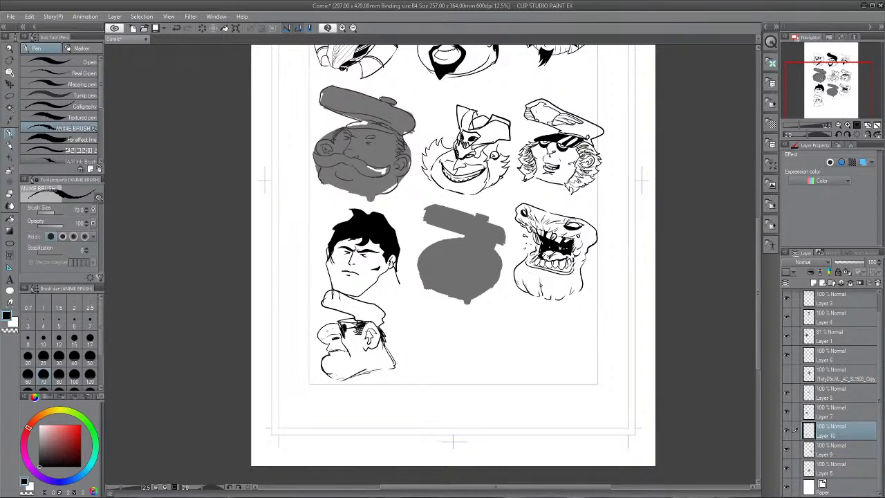
pyautogui.hotkey('ctrl', 'z')
pyautogui.hotkey('ctrl', 'y')
pyautogui.click(786, 467)
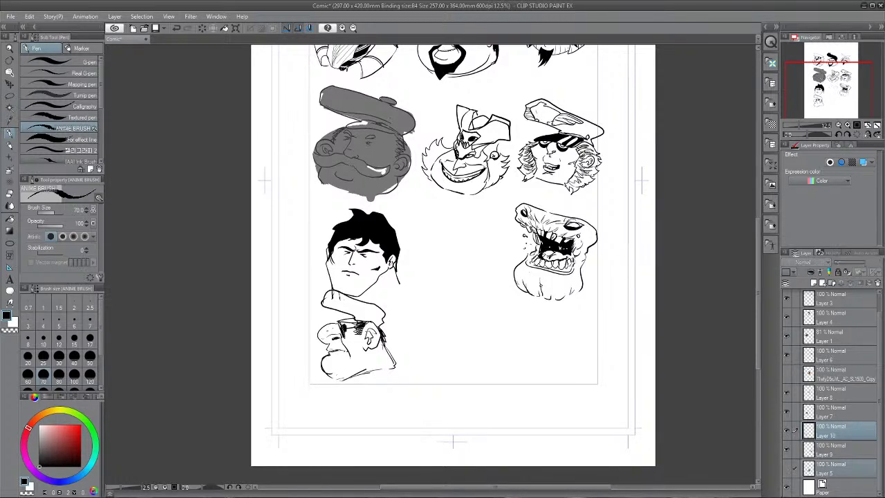
pyautogui.click(785, 468)
pyautogui.click(832, 468)
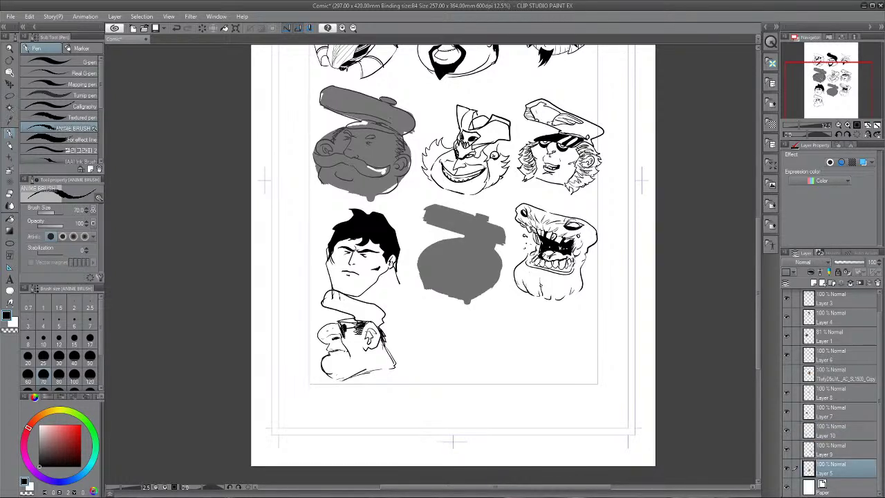
pyautogui.hotkey('ctrl', 'shift', 'n')
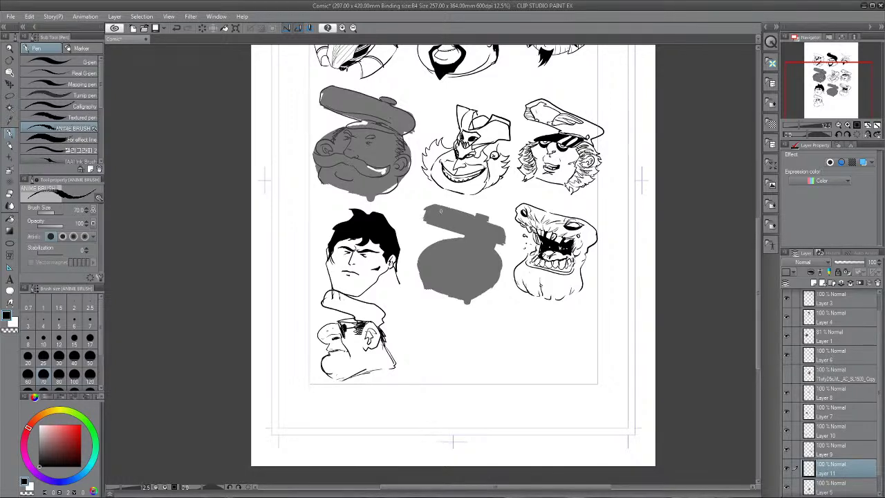
# - Outline a blocky head over the silhouette with a flat-topped fringe, a straight back and a broad angular jaw
pyautogui.moveTo(423, 211)
pyautogui.mouseDown()
pyautogui.moveTo(426, 226)
pyautogui.moveTo(473, 226)
pyautogui.mouseUp()
pyautogui.moveTo(429, 206)
pyautogui.mouseDown()
pyautogui.moveTo(493, 233)
pyautogui.moveTo(495, 243)
pyautogui.mouseUp()
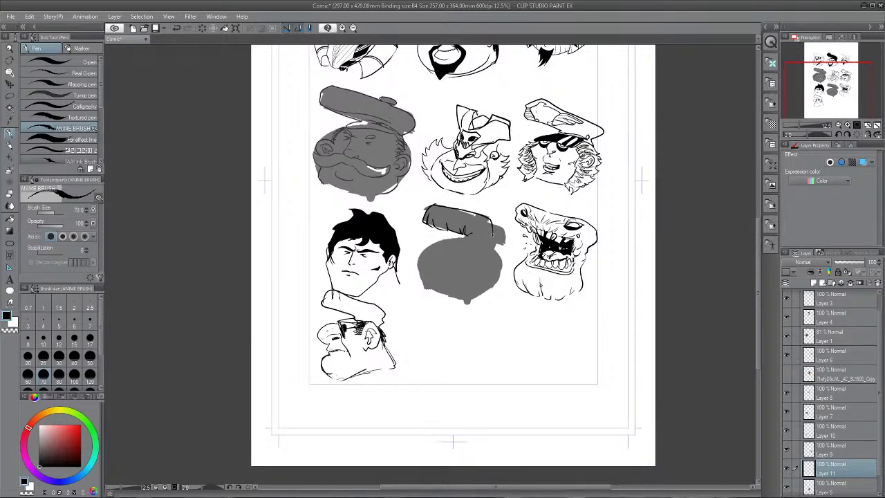
pyautogui.moveTo(487, 218)
pyautogui.mouseDown()
pyautogui.moveTo(506, 236)
pyautogui.moveTo(502, 288)
pyautogui.mouseUp()
pyautogui.moveTo(419, 269)
pyautogui.mouseDown()
pyautogui.moveTo(426, 290)
pyautogui.moveTo(498, 290)
pyautogui.mouseUp()
# - Draw the eyes under the fringe, the front and side planes of the face, and an ear, erasing the head line crossing it
pyautogui.scroll(2, 462, 253)
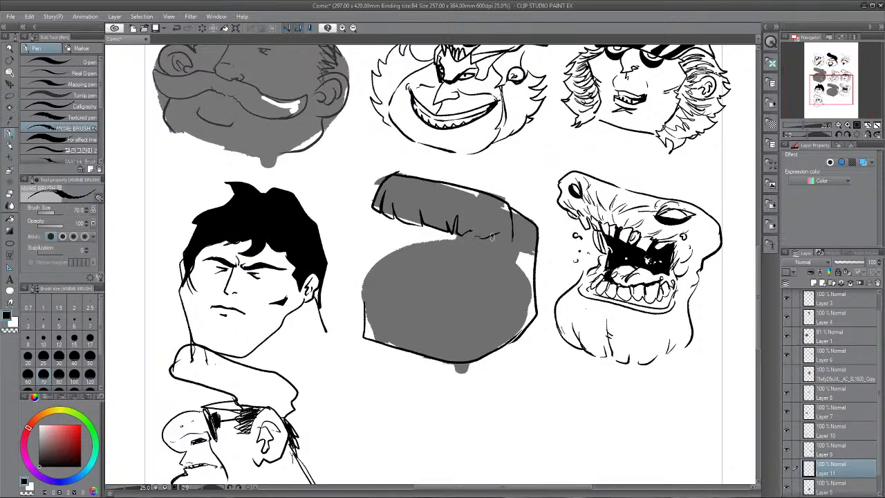
pyautogui.moveTo(412, 218)
pyautogui.mouseDown()
pyautogui.moveTo(388, 235)
pyautogui.moveTo(459, 243)
pyautogui.moveTo(471, 235)
pyautogui.moveTo(438, 242)
pyautogui.moveTo(465, 241)
pyautogui.moveTo(386, 227)
pyautogui.moveTo(405, 228)
pyautogui.mouseUp()
pyautogui.hotkey('ctrl', 'z')
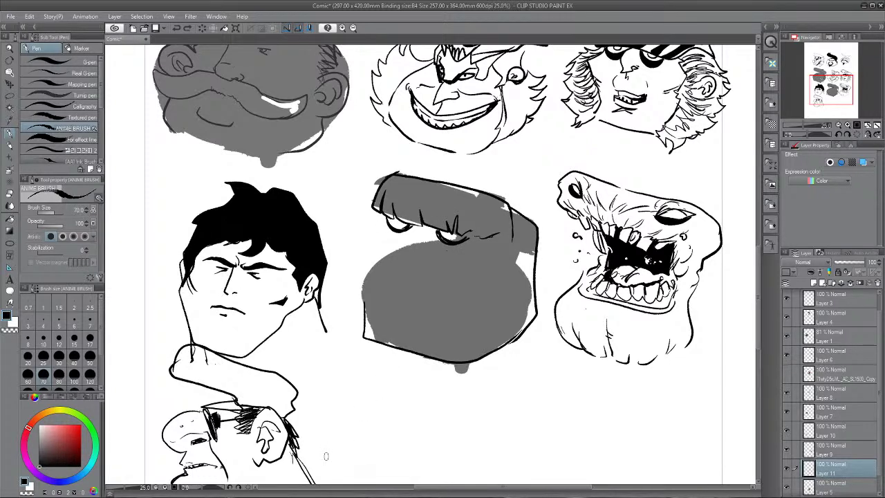
pyautogui.moveTo(379, 215)
pyautogui.mouseDown()
pyautogui.moveTo(373, 296)
pyautogui.moveTo(413, 306)
pyautogui.moveTo(505, 243)
pyautogui.moveTo(546, 273)
pyautogui.moveTo(538, 286)
pyautogui.mouseUp()
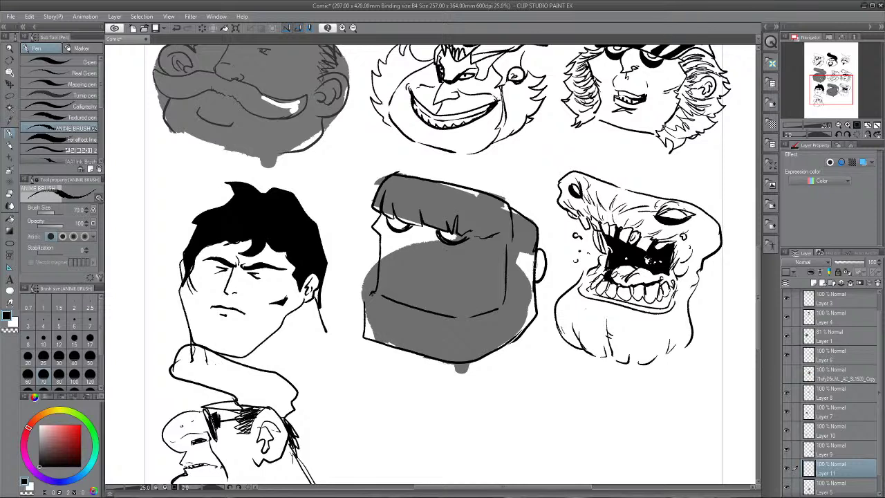
pyautogui.press('e')
pyautogui.moveTo(535, 255); pyautogui.dragTo(512, 288)
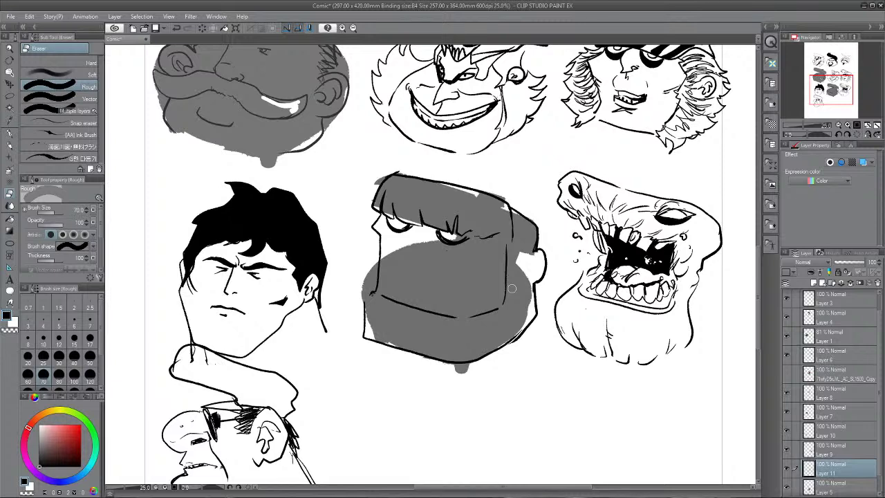
pyautogui.press('p')
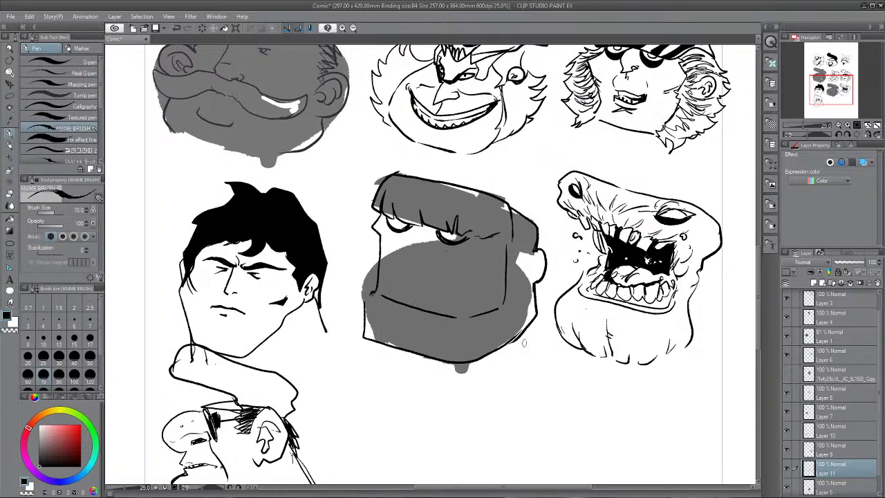
# - Draw the blocky character's small nose, a slanting cheek crease and a wide straight mouth
pyautogui.moveTo(417, 225); pyautogui.dragTo(413, 238)
pyautogui.hotkey('ctrl', 'z')
pyautogui.moveTo(411, 235); pyautogui.dragTo(458, 275)
pyautogui.hotkey('ctrl', 'z')
pyautogui.moveTo(379, 272); pyautogui.dragTo(478, 287)
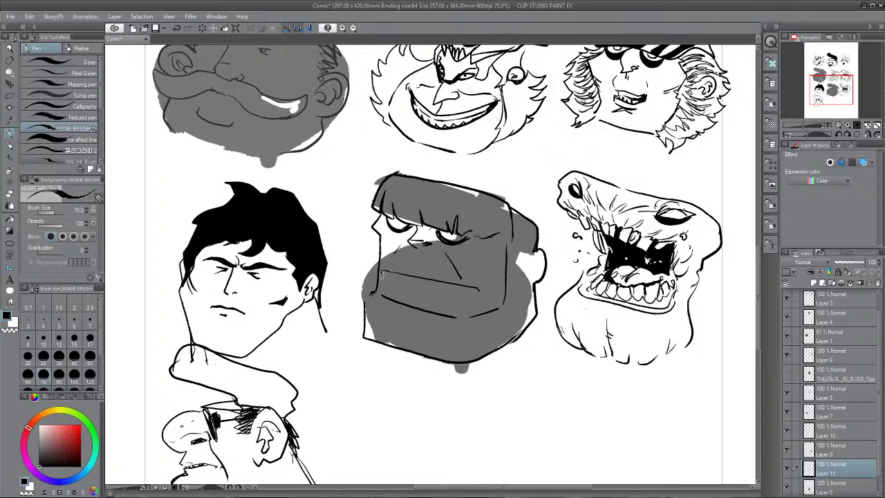
pyautogui.moveTo(477, 290); pyautogui.dragTo(485, 301)
pyautogui.moveTo(378, 274); pyautogui.dragTo(475, 290)
# - Add fringe strands, upper-lip wrinkles and a row of teeth, and sketch short shoulder lines on both sides of the head
pyautogui.moveTo(394, 205)
pyautogui.mouseDown()
pyautogui.moveTo(400, 190)
pyautogui.moveTo(403, 218)
pyautogui.mouseUp()
pyautogui.moveTo(443, 197); pyautogui.dragTo(451, 228)
pyautogui.moveTo(391, 281); pyautogui.dragTo(382, 296)
pyautogui.moveTo(394, 248)
pyautogui.mouseDown()
pyautogui.moveTo(412, 263)
pyautogui.moveTo(437, 275)
pyautogui.mouseUp()
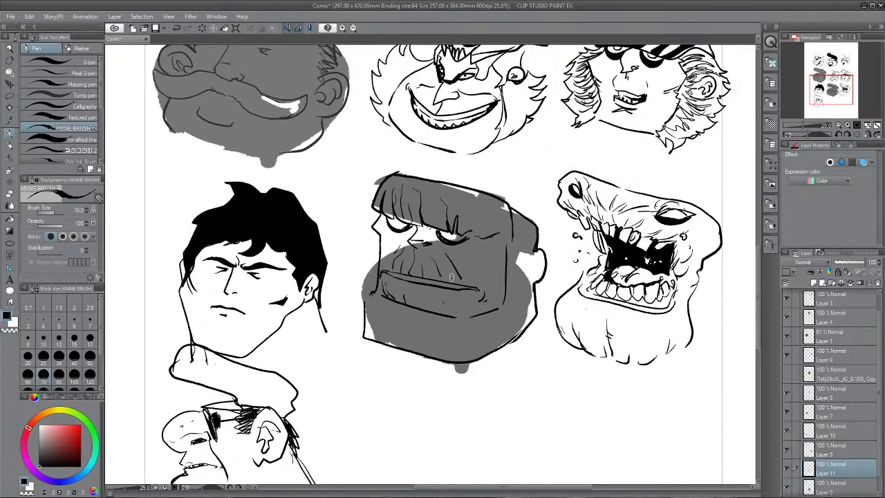
pyautogui.moveTo(392, 273); pyautogui.dragTo(422, 283)
pyautogui.moveTo(430, 278); pyautogui.dragTo(447, 287)
pyautogui.moveTo(460, 283); pyautogui.dragTo(461, 290)
pyautogui.moveTo(377, 259); pyautogui.dragTo(334, 289)
pyautogui.moveTo(544, 279); pyautogui.dragTo(560, 298)
# - Move the blocky head below the silhouette, beside the bespectacled profile head
pyautogui.hotkey('ctrl', '-')
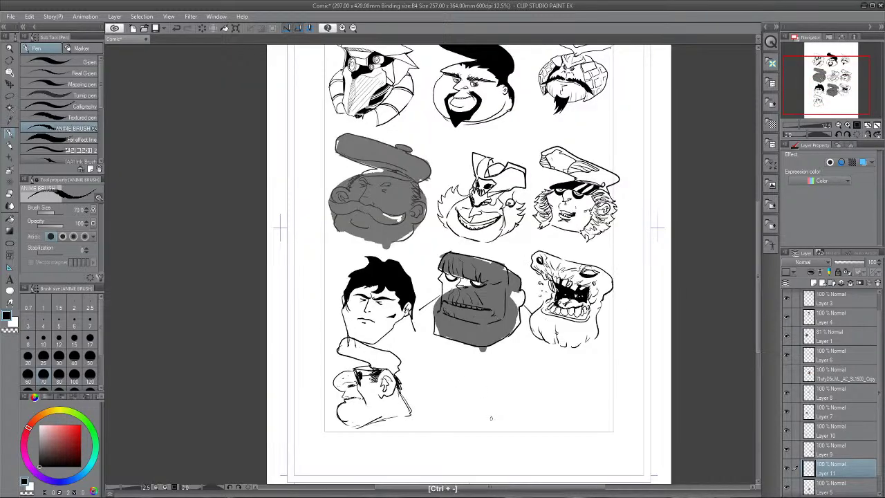
pyautogui.press('k')
pyautogui.moveTo(476, 299); pyautogui.dragTo(472, 388)
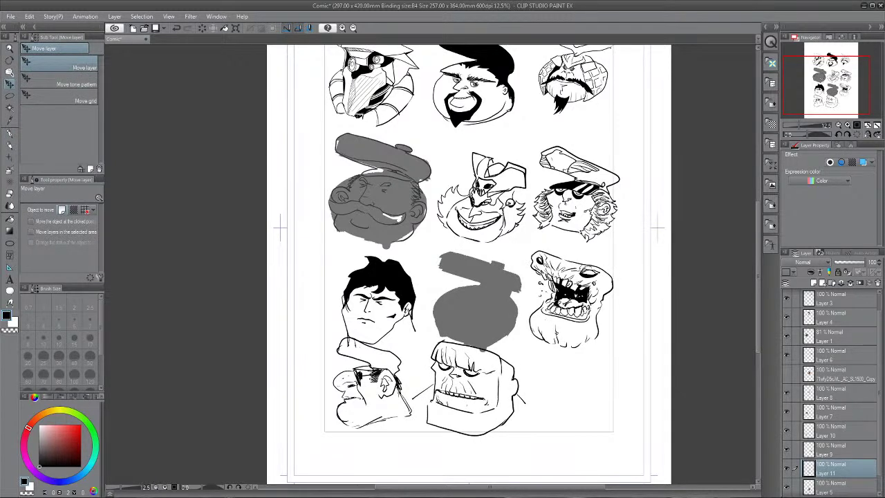
# - Select the silhouette's layer again and add another new layer above it for inking with the pen
pyautogui.click(837, 482)
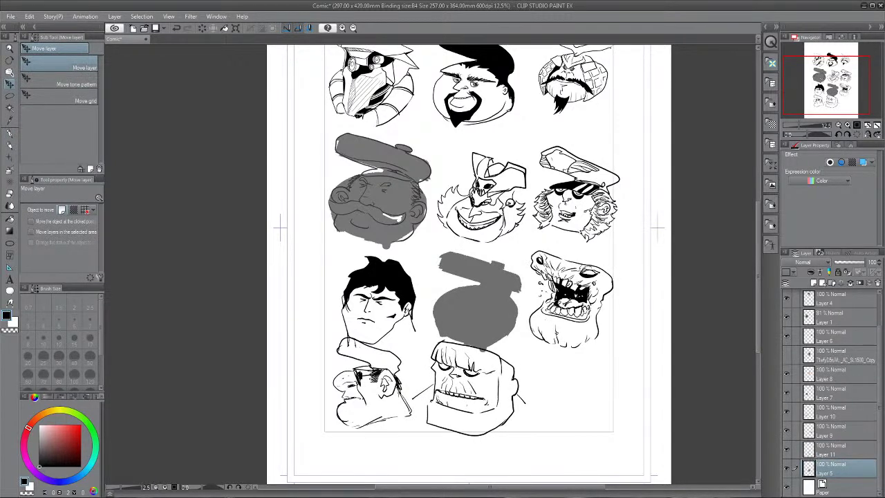
pyautogui.hotkey('ctrl', 'shift', 'n')
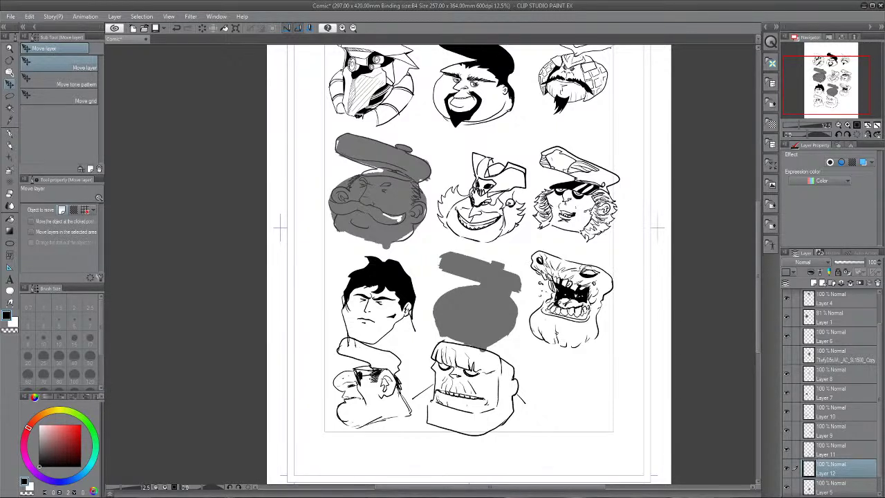
pyautogui.press('p')
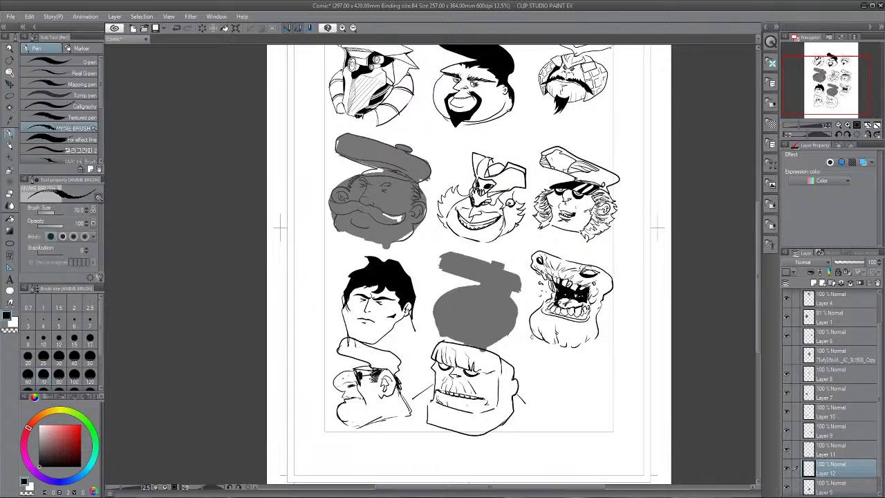
# - Outline a large rounded pompadour over the silhouette's upper part, with curved folds underneath, a jagged hairline and wavy hair at the back
pyautogui.hotkey('ctrl', '=')
pyautogui.hotkey('ctrl', '=')
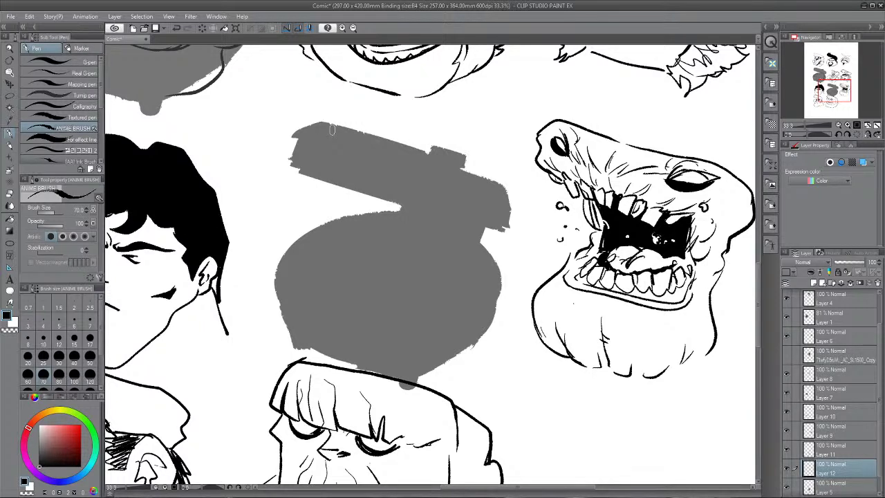
pyautogui.moveTo(328, 119)
pyautogui.mouseDown()
pyautogui.moveTo(290, 166)
pyautogui.moveTo(349, 154)
pyautogui.moveTo(403, 181)
pyautogui.moveTo(408, 207)
pyautogui.mouseUp()
pyautogui.moveTo(397, 209)
pyautogui.mouseDown()
pyautogui.moveTo(466, 260)
pyautogui.moveTo(462, 280)
pyautogui.mouseUp()
pyautogui.moveTo(400, 210)
pyautogui.mouseDown()
pyautogui.moveTo(358, 228)
pyautogui.moveTo(403, 219)
pyautogui.mouseUp()
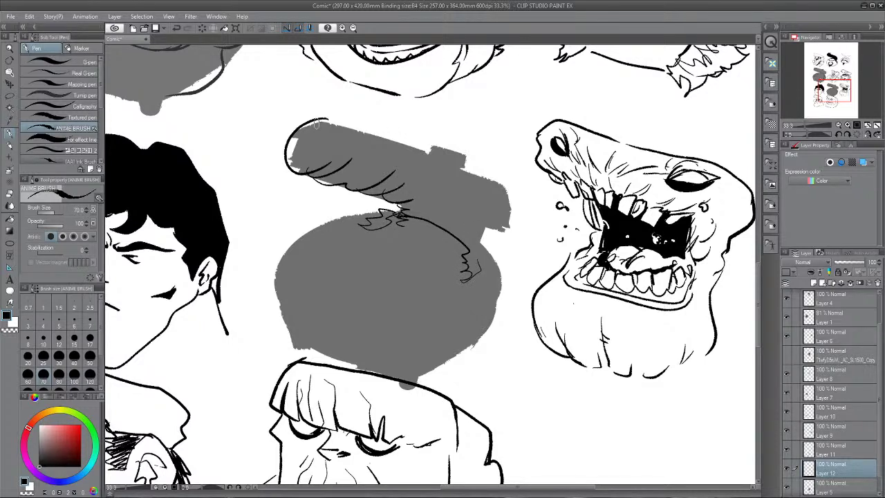
pyautogui.moveTo(316, 122)
pyautogui.mouseDown()
pyautogui.moveTo(511, 198)
pyautogui.moveTo(495, 260)
pyautogui.moveTo(500, 308)
pyautogui.mouseUp()
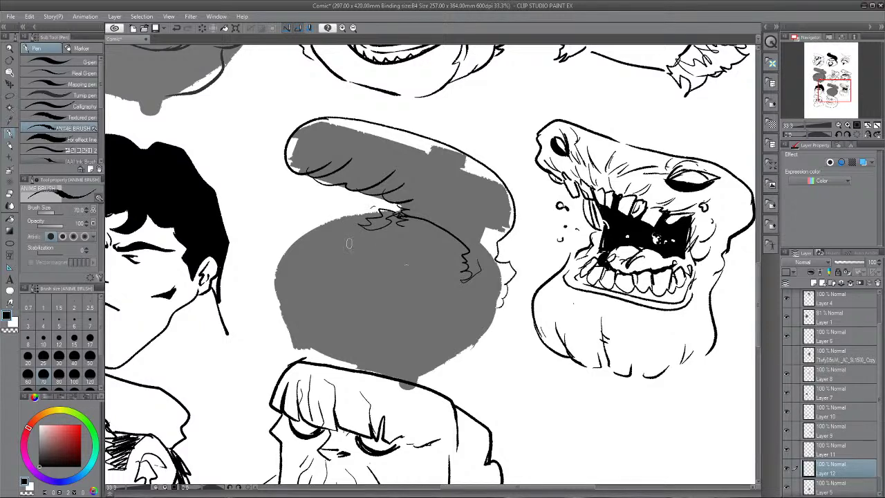
# - Draw the character's short thick eyebrows, small eyes, pointed nose and protruding upper lip
pyautogui.moveTo(373, 237); pyautogui.dragTo(433, 250)
pyautogui.moveTo(374, 243)
pyautogui.mouseDown()
pyautogui.moveTo(375, 252)
pyautogui.moveTo(420, 260)
pyautogui.mouseUp()
pyautogui.moveTo(362, 250); pyautogui.dragTo(373, 244)
pyautogui.moveTo(413, 258)
pyautogui.mouseDown()
pyautogui.moveTo(375, 255)
pyautogui.moveTo(364, 275)
pyautogui.mouseUp()
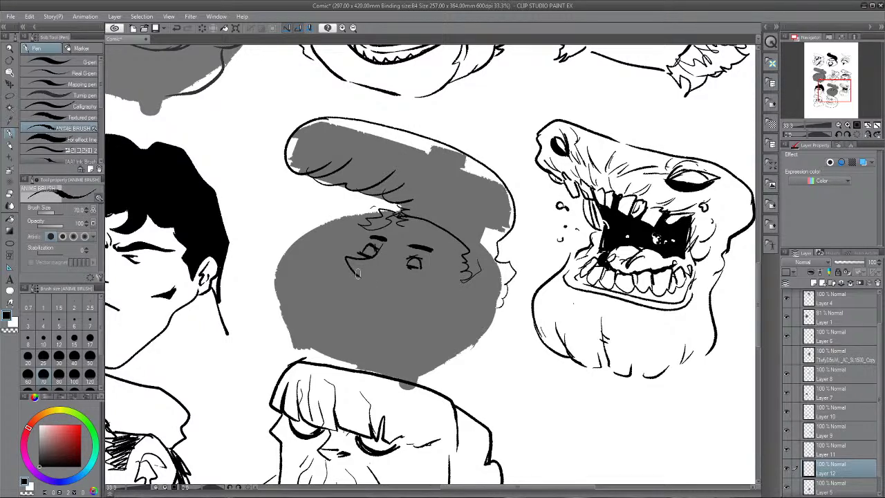
pyautogui.moveTo(384, 242)
pyautogui.mouseDown()
pyautogui.moveTo(371, 272)
pyautogui.moveTo(349, 267)
pyautogui.mouseUp()
pyautogui.moveTo(350, 275); pyautogui.dragTo(361, 300)
# - Draw the round contours of both cheeks and a small ear beside the sideburn
pyautogui.moveTo(339, 257); pyautogui.dragTo(296, 349)
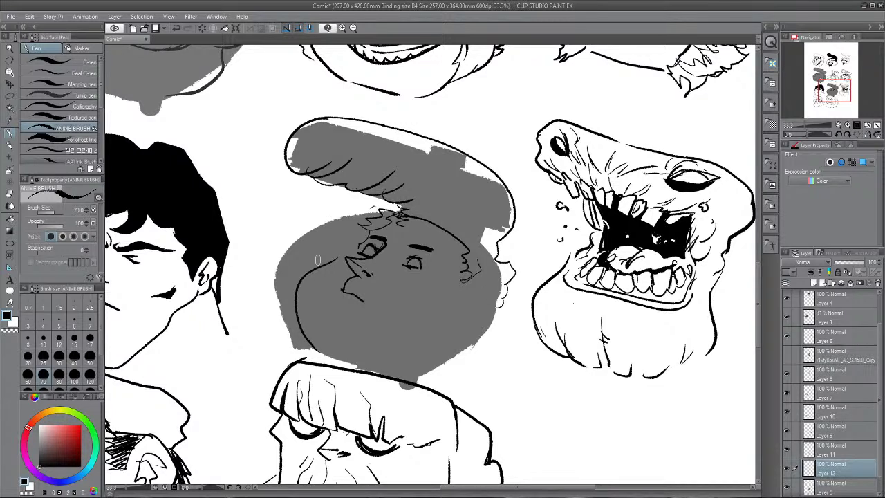
pyautogui.moveTo(456, 282)
pyautogui.mouseDown()
pyautogui.moveTo(461, 298)
pyautogui.moveTo(434, 356)
pyautogui.mouseUp()
pyautogui.moveTo(472, 275); pyautogui.dragTo(471, 298)
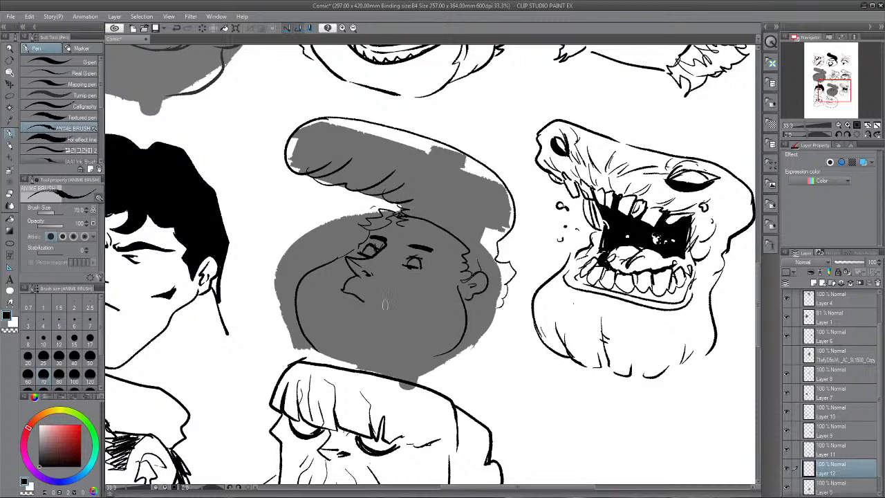
# - Draw the mouth line, a round chin, curls at the forehead and behind the ear, and the full double-chinned jawline
pyautogui.moveTo(361, 293); pyautogui.dragTo(368, 305)
pyautogui.moveTo(341, 301)
pyautogui.mouseDown()
pyautogui.moveTo(345, 308)
pyautogui.moveTo(326, 311)
pyautogui.moveTo(350, 320)
pyautogui.mouseUp()
pyautogui.moveTo(485, 306); pyautogui.dragTo(473, 332)
pyautogui.moveTo(367, 226)
pyautogui.mouseDown()
pyautogui.moveTo(339, 235)
pyautogui.moveTo(322, 268)
pyautogui.mouseUp()
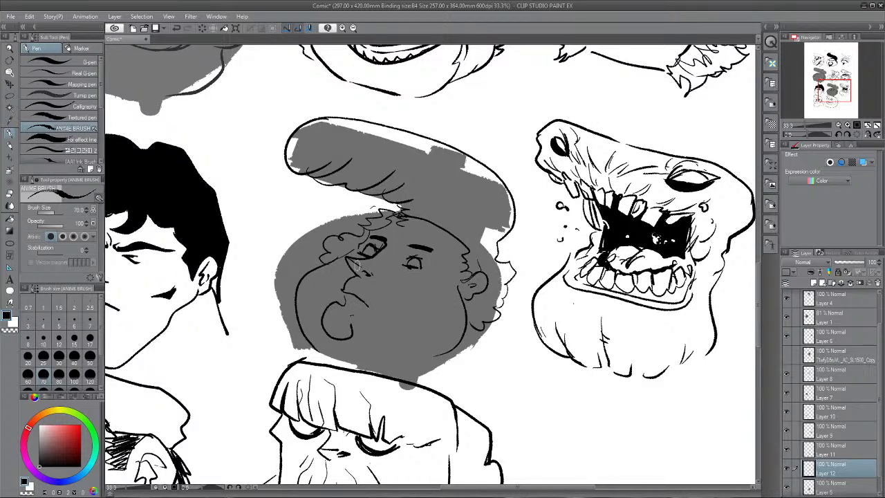
pyautogui.moveTo(341, 247); pyautogui.dragTo(354, 239)
pyautogui.moveTo(318, 343); pyautogui.dragTo(458, 360)
pyautogui.moveTo(398, 380)
pyautogui.mouseDown()
pyautogui.moveTo(446, 373)
pyautogui.moveTo(473, 338)
pyautogui.mouseUp()
# - Move the pompadour head into the empty place at the end of the last row and scale it down to 81%
pyautogui.hotkey('ctrl', '-')
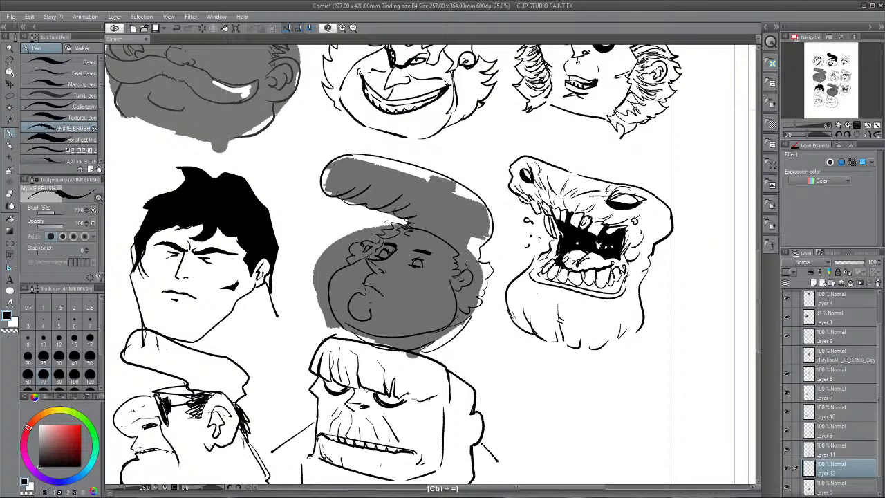
pyautogui.hotkey('ctrl', '-')
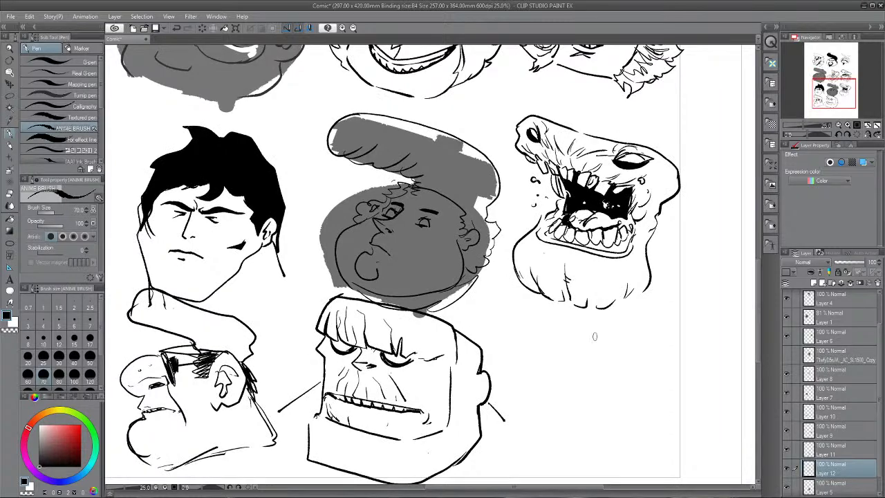
pyautogui.hotkey('ctrl', '-')
pyautogui.press('k')
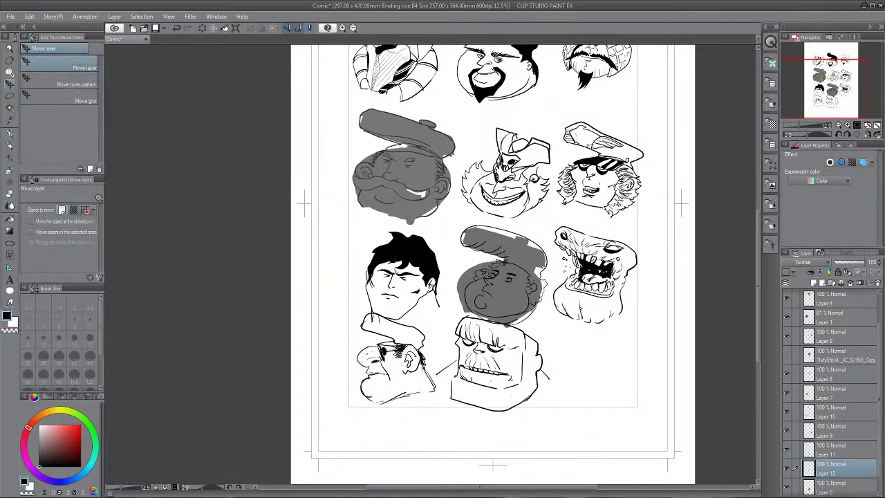
pyautogui.moveTo(502, 275); pyautogui.dragTo(592, 356)
pyautogui.hotkey('ctrl', 't')
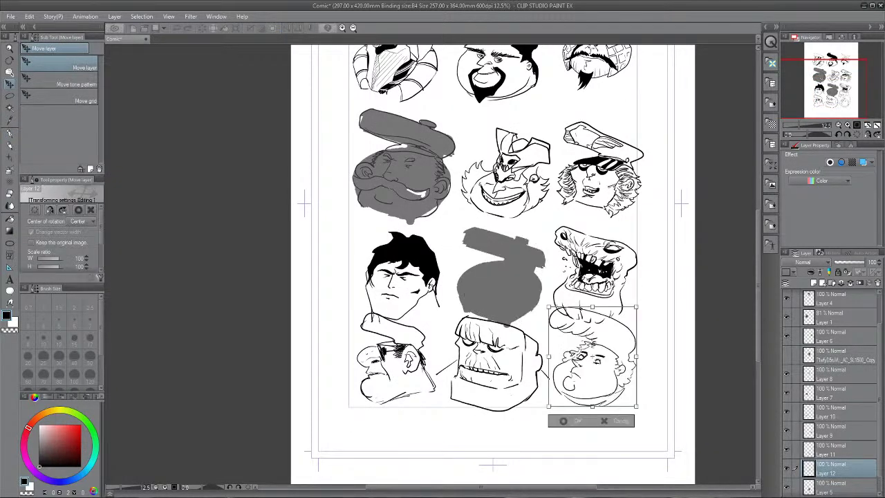
pyautogui.moveTo(635, 405); pyautogui.dragTo(619, 388)
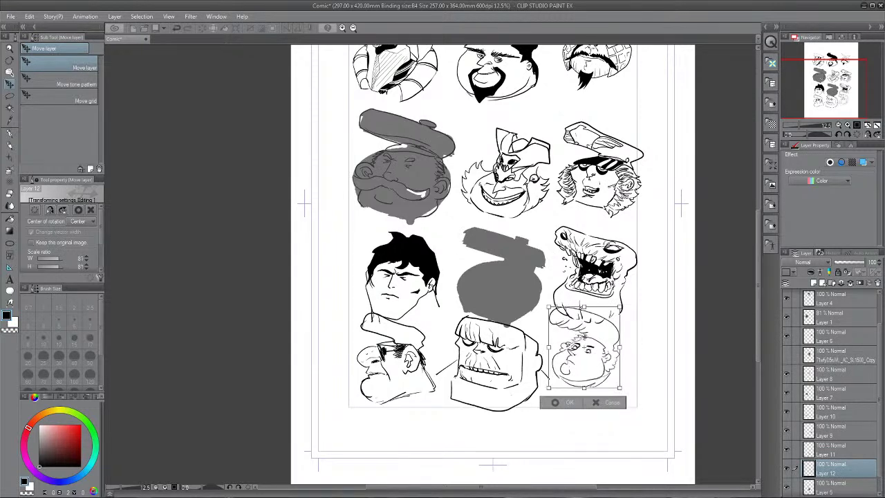
pyautogui.press('Return')
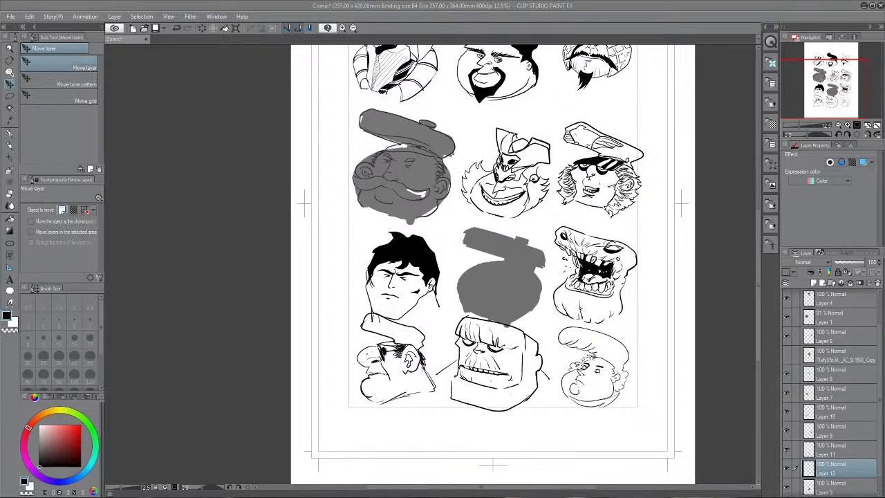
# - Rotate the gray silhouette in the middle of the page by 180 degrees so it stands upside down
pyautogui.click(836, 486)
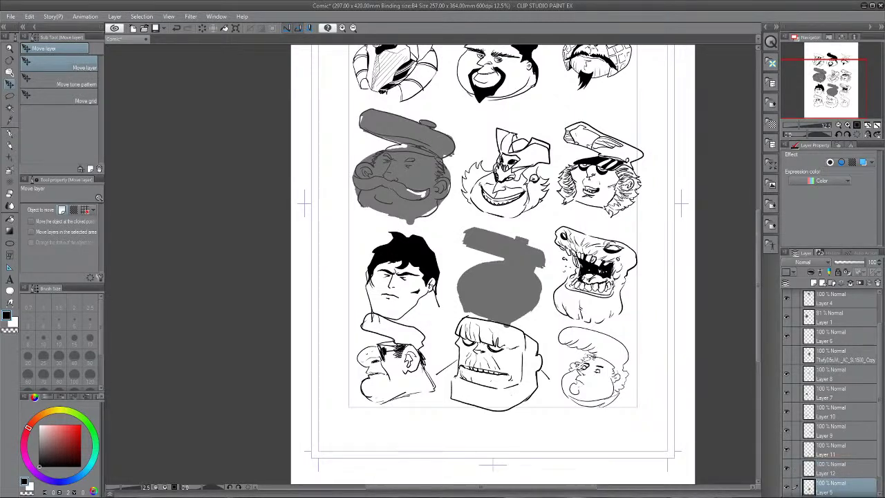
pyautogui.scroll(-1, 829, 387)
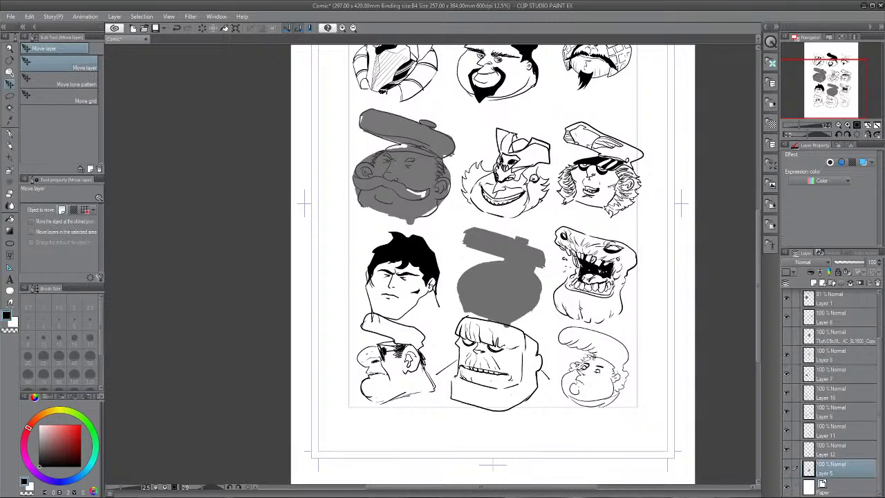
pyautogui.hotkey('ctrl', 't')
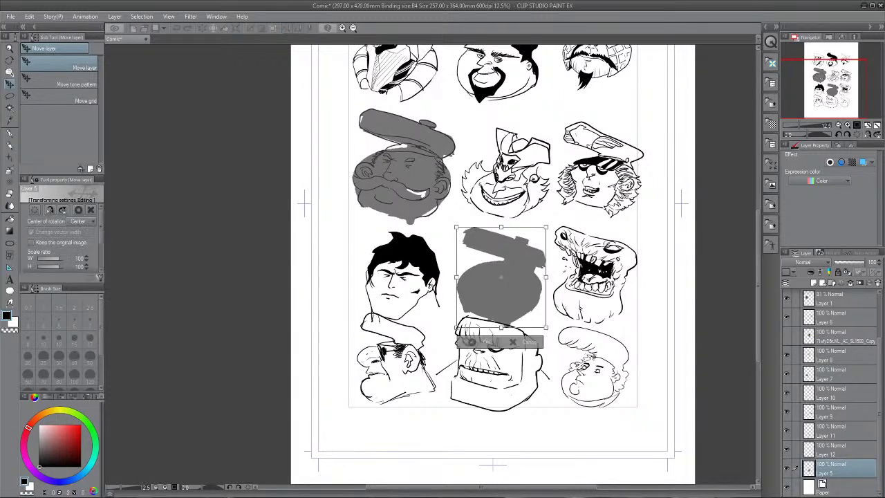
pyautogui.moveTo(553, 220); pyautogui.dragTo(574, 276)
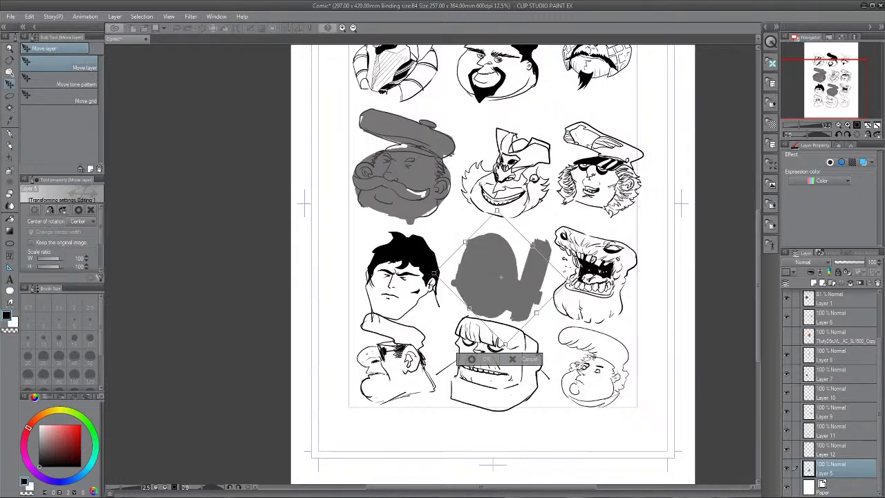
pyautogui.hotkey('ctrl', 'z')
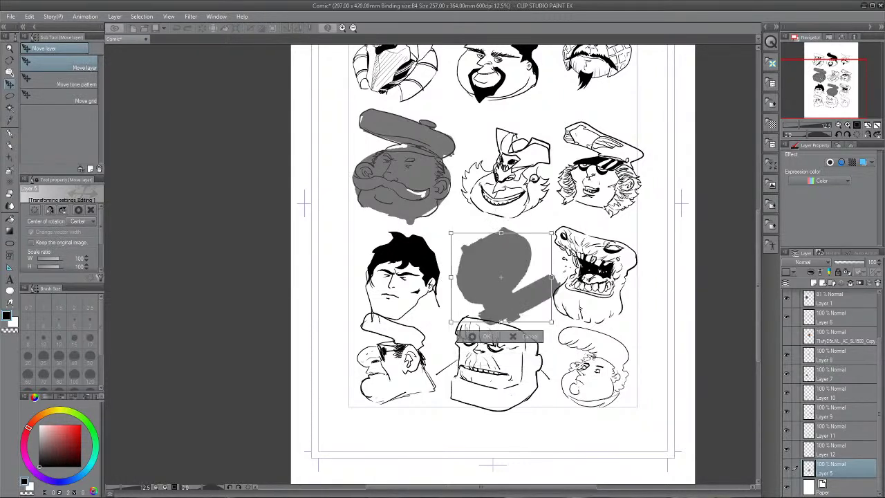
pyautogui.hotkey('ctrl', 'z')
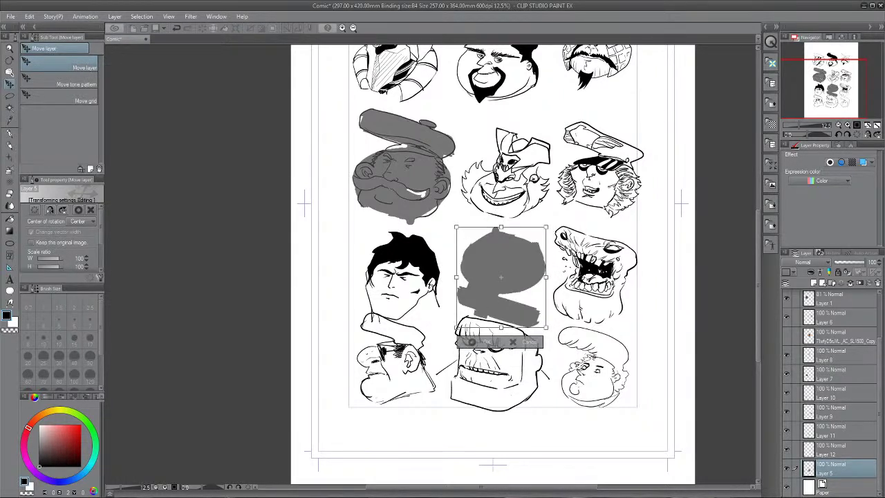
pyautogui.hotkey('ctrl', 'y')
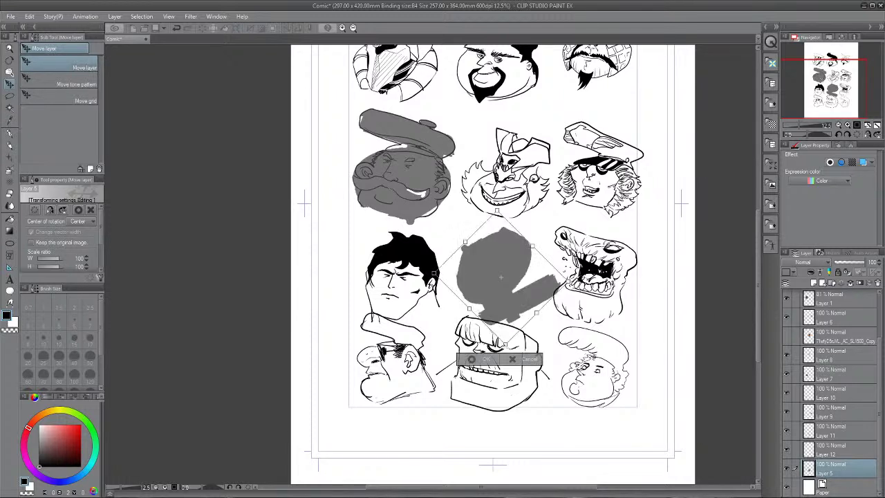
pyautogui.press('Escape')
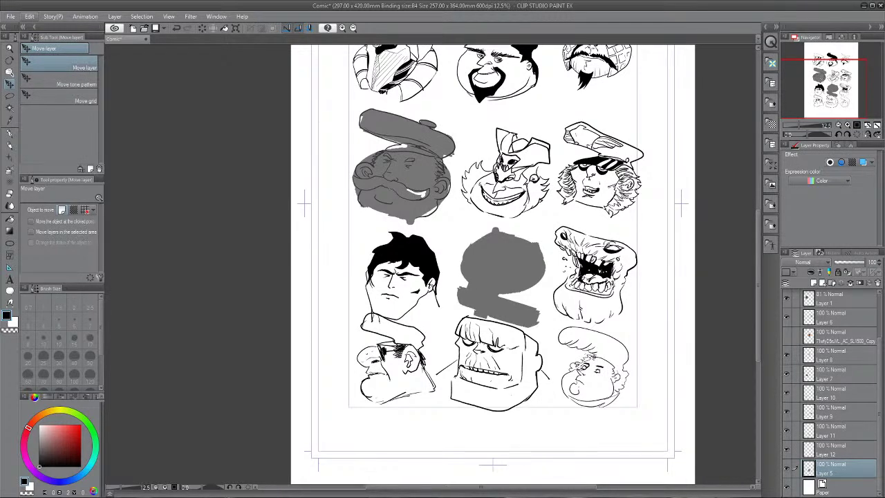
# - Flip the upside-down gray silhouette horizontally
pyautogui.click(29, 16)
pyautogui.moveTo(51, 195)
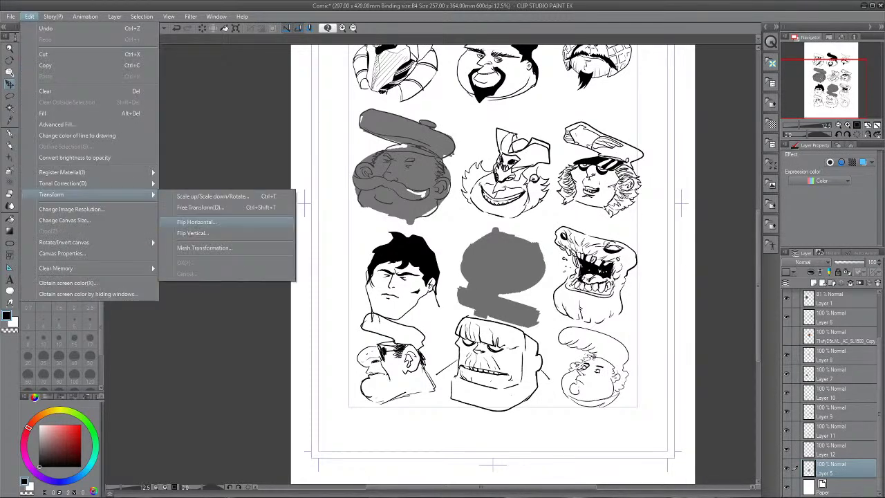
pyautogui.click(196, 222)
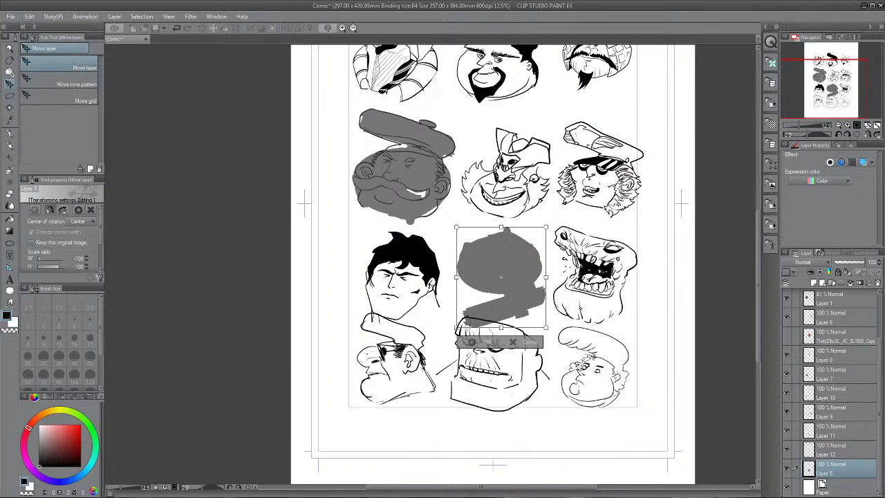
pyautogui.press('Return')
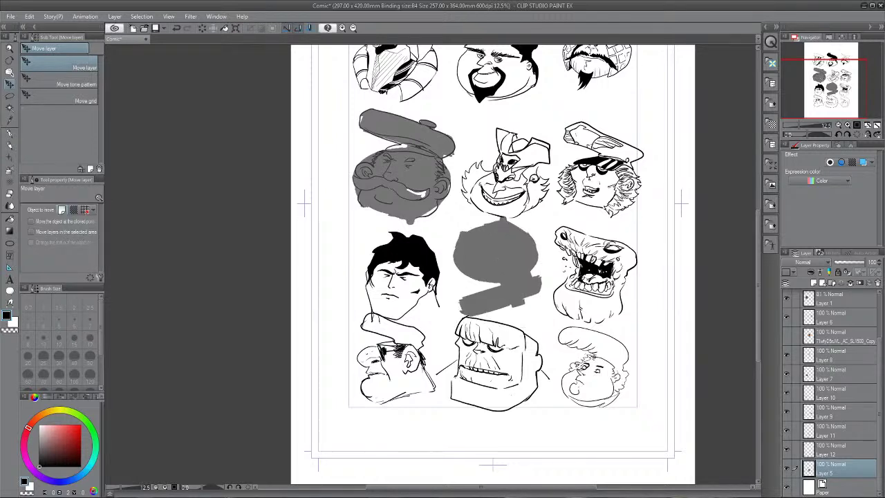
# - Add a new layer directly above the flipped silhouette for inking the next head
pyautogui.press('p')
pyautogui.hotkey('ctrl', '+')
pyautogui.hotkey('ctrl', '+')
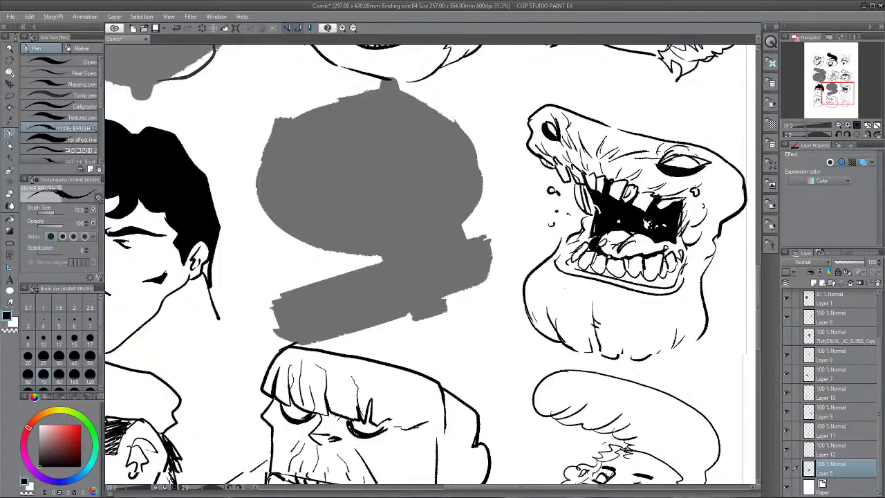
pyautogui.hotkey('ctrl', '-')
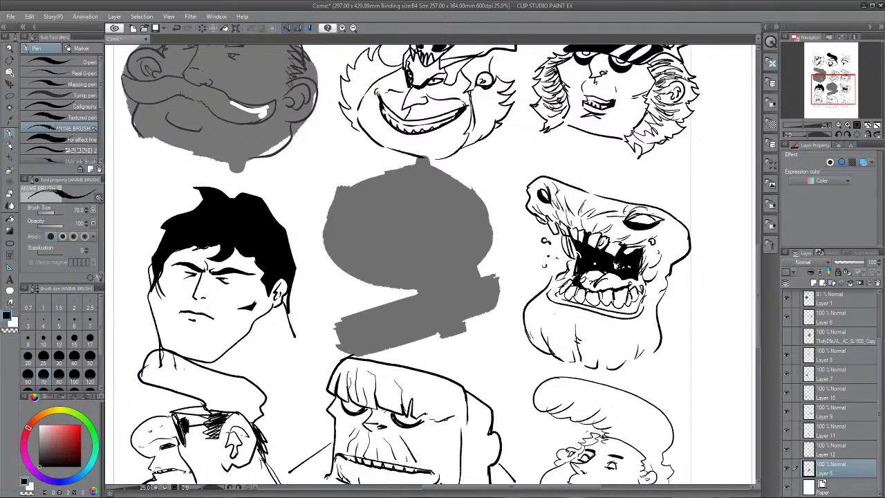
pyautogui.hotkey('ctrl', 'shift', 'n')
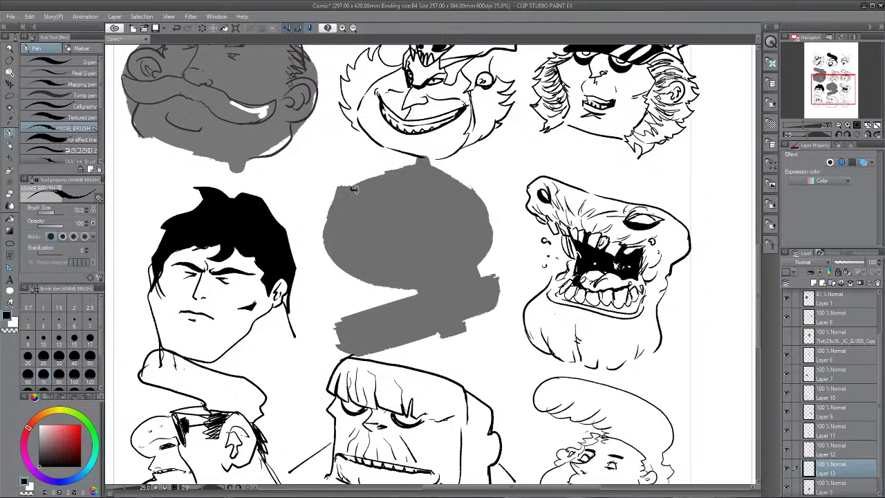
pyautogui.moveTo(352, 188); pyautogui.dragTo(405, 178)
pyautogui.hotkey('ctrl', 'z')
pyautogui.moveTo(352, 187)
pyautogui.mouseDown()
pyautogui.moveTo(389, 183)
pyautogui.moveTo(352, 197)
pyautogui.mouseUp()
pyautogui.moveTo(352, 194)
pyautogui.mouseDown()
pyautogui.moveTo(368, 270)
pyautogui.moveTo(401, 290)
pyautogui.moveTo(435, 224)
pyautogui.moveTo(421, 177)
pyautogui.mouseUp()
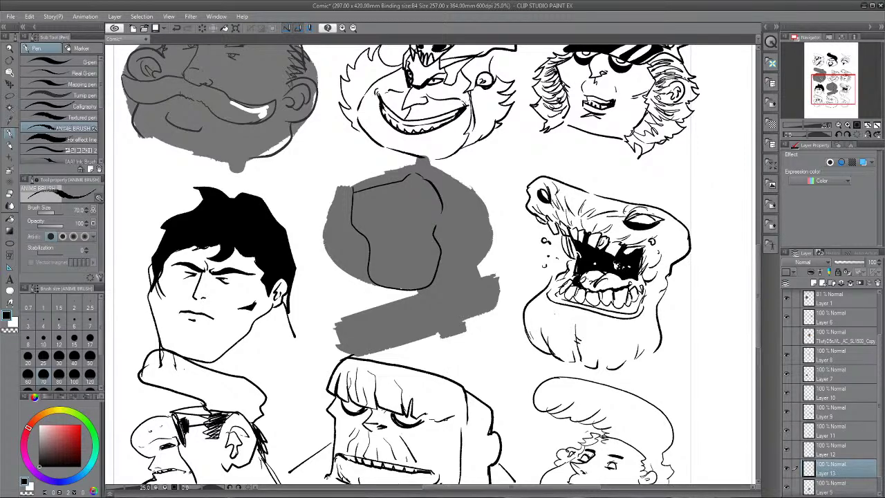
pyautogui.hotkey('ctrl', 'z')
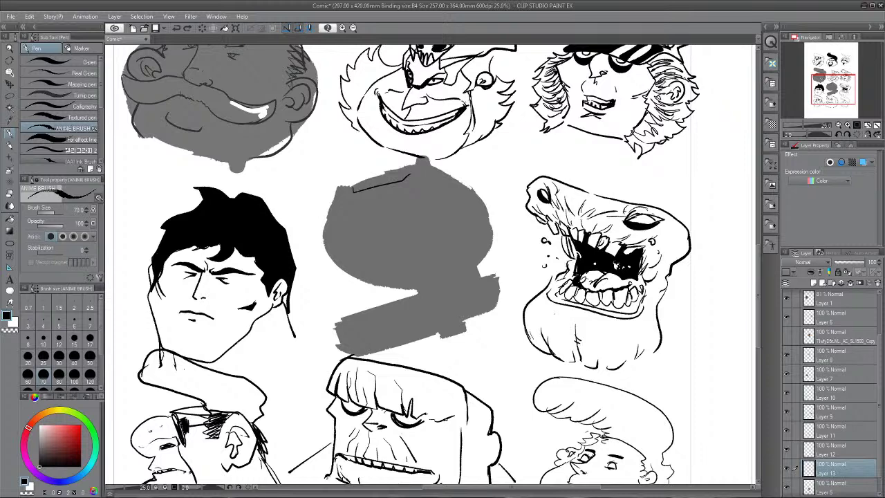
pyautogui.hotkey('ctrl', 'z')
# - Draw two bulging round reptile eyes with slit pupils at the silhouette's upper edge, joined by a ridged, wrinkled brow
pyautogui.moveTo(337, 187)
pyautogui.mouseDown()
pyautogui.moveTo(367, 206)
pyautogui.moveTo(420, 156)
pyautogui.moveTo(407, 191)
pyautogui.mouseUp()
pyautogui.moveTo(340, 207)
pyautogui.mouseDown()
pyautogui.moveTo(347, 220)
pyautogui.moveTo(358, 210)
pyautogui.mouseUp()
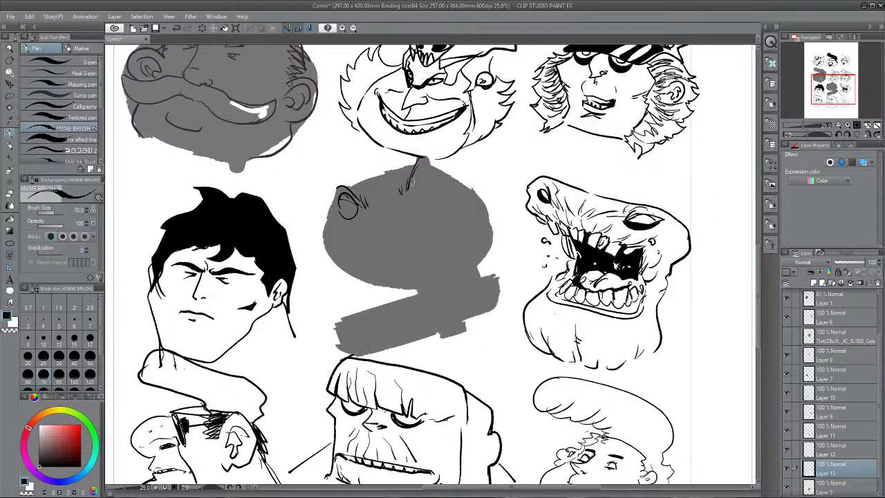
pyautogui.moveTo(412, 183); pyautogui.dragTo(415, 186)
pyautogui.moveTo(344, 200); pyautogui.dragTo(346, 211)
pyautogui.moveTo(422, 178); pyautogui.dragTo(424, 182)
pyautogui.moveTo(368, 188)
pyautogui.mouseDown()
pyautogui.moveTo(368, 199)
pyautogui.moveTo(384, 199)
pyautogui.mouseUp()
pyautogui.moveTo(394, 185)
pyautogui.mouseDown()
pyautogui.moveTo(392, 198)
pyautogui.moveTo(391, 171)
pyautogui.moveTo(409, 162)
pyautogui.mouseUp()
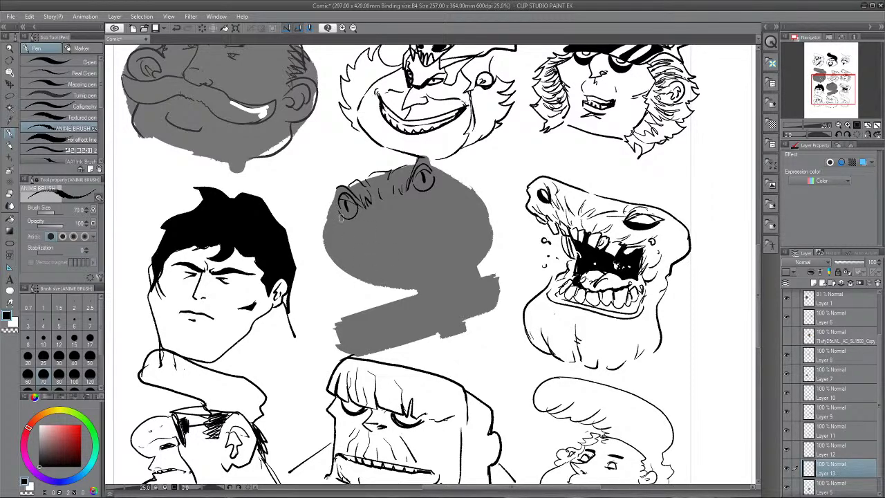
# - Draw the snake's side contour, the start of its back contour, two dark nostrils and the curved upper lip
pyautogui.moveTo(341, 216); pyautogui.dragTo(328, 249)
pyautogui.moveTo(445, 168); pyautogui.dragTo(482, 195)
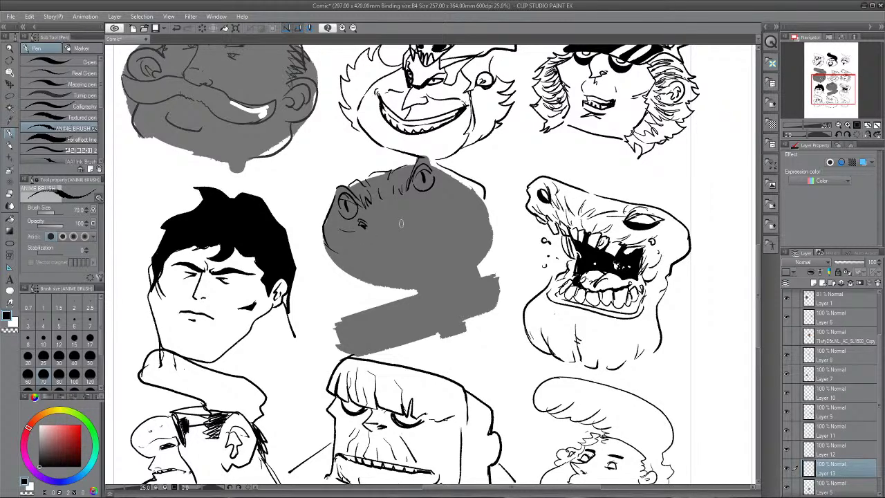
pyautogui.moveTo(419, 204)
pyautogui.mouseDown()
pyautogui.moveTo(405, 208)
pyautogui.moveTo(418, 205)
pyautogui.mouseUp()
pyautogui.moveTo(341, 220); pyautogui.dragTo(373, 226)
pyautogui.moveTo(387, 236); pyautogui.dragTo(426, 217)
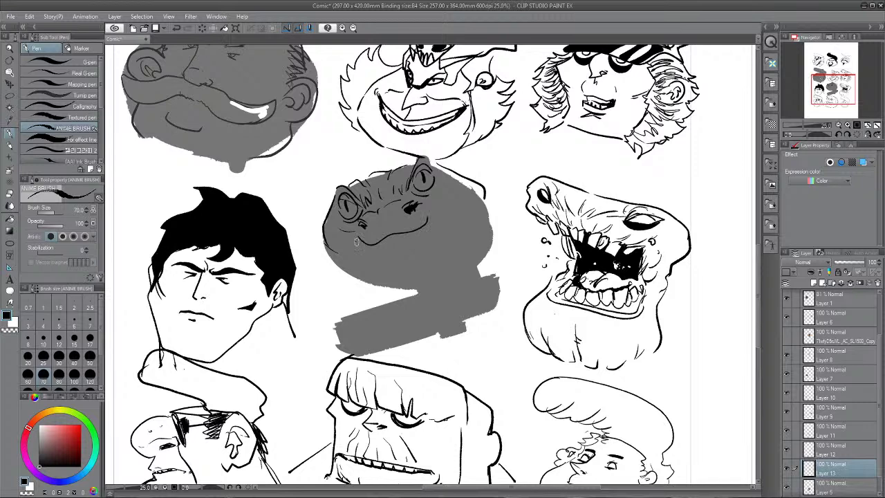
# - Draw two pointed fangs below the upper lip and extend the contour of the hood along both sides
pyautogui.moveTo(366, 240)
pyautogui.mouseDown()
pyautogui.moveTo(370, 257)
pyautogui.moveTo(377, 239)
pyautogui.mouseUp()
pyautogui.hotkey('ctrl', 'z')
pyautogui.hotkey('ctrl', 'y')
pyautogui.moveTo(421, 229); pyautogui.dragTo(423, 242)
pyautogui.moveTo(471, 181)
pyautogui.mouseDown()
pyautogui.moveTo(500, 234)
pyautogui.moveTo(495, 261)
pyautogui.mouseUp()
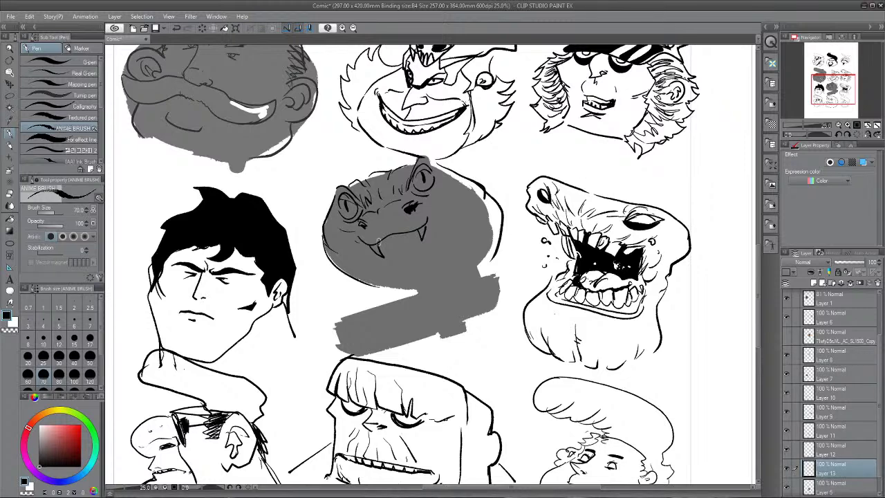
# - Draw the sides of the open mouth, a long forked tongue and the lower jaw with pointed teeth
pyautogui.moveTo(379, 239); pyautogui.dragTo(414, 286)
pyautogui.moveTo(434, 222); pyautogui.dragTo(460, 277)
pyautogui.moveTo(367, 333)
pyautogui.mouseDown()
pyautogui.moveTo(409, 340)
pyautogui.moveTo(460, 312)
pyautogui.mouseUp()
pyautogui.moveTo(403, 285)
pyautogui.mouseDown()
pyautogui.moveTo(403, 302)
pyautogui.moveTo(373, 331)
pyautogui.moveTo(450, 299)
pyautogui.moveTo(405, 318)
pyautogui.moveTo(443, 311)
pyautogui.moveTo(343, 294)
pyautogui.moveTo(295, 315)
pyautogui.moveTo(437, 279)
pyautogui.mouseUp()
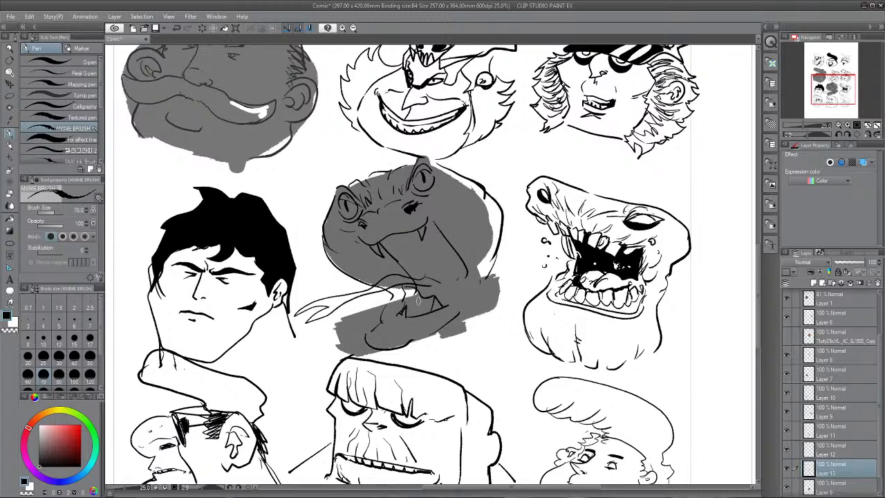
# - Add inner contour lines along the mouth's sides and a scribbled dark throat at the base of the tongue
pyautogui.moveTo(389, 237); pyautogui.dragTo(414, 280)
pyautogui.moveTo(457, 257); pyautogui.dragTo(451, 294)
pyautogui.moveTo(417, 274)
pyautogui.mouseDown()
pyautogui.moveTo(454, 288)
pyautogui.moveTo(426, 260)
pyautogui.moveTo(427, 273)
pyautogui.moveTo(433, 217)
pyautogui.moveTo(422, 258)
pyautogui.mouseUp()
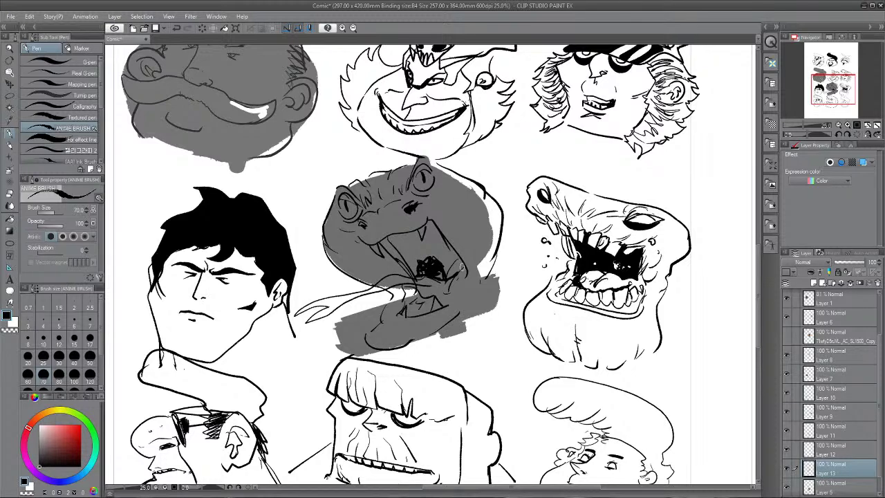
# - Fill the inside of the snake's open mouth with black, keeping the fangs and tongue clear
pyautogui.press('g')
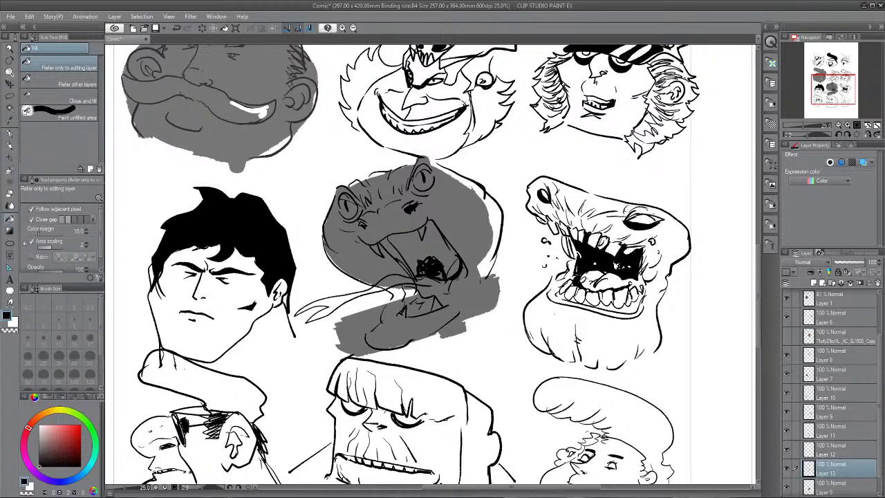
pyautogui.click(423, 243)
pyautogui.hotkey('ctrl', 'z')
pyautogui.press('p')
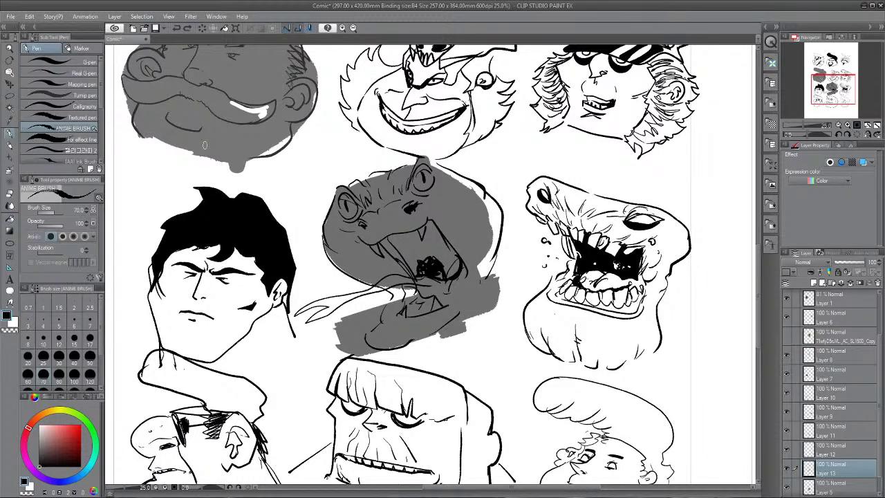
pyautogui.click(429, 264)
pyautogui.press('g')
pyautogui.click(428, 264)
# - Draw curved skin folds across the snake's cheek, between the outer contour and the open mouth
pyautogui.scroll(1, 428, 264)
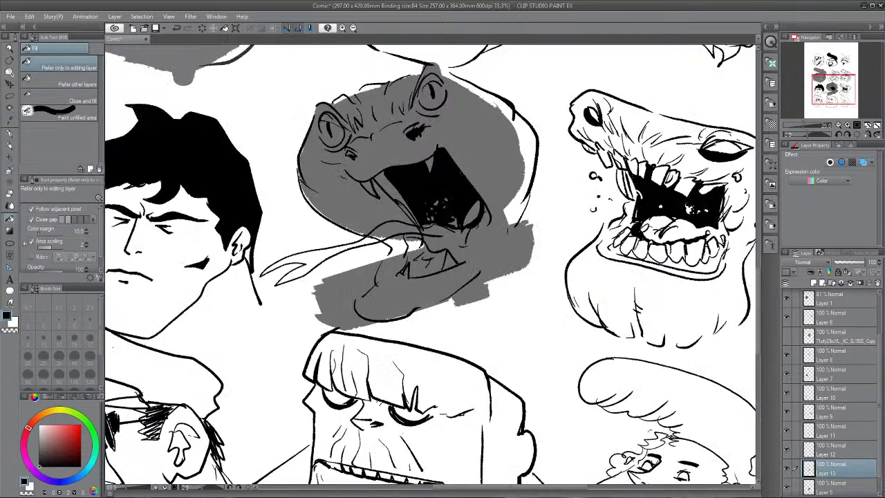
pyautogui.scroll(2, 429, 262)
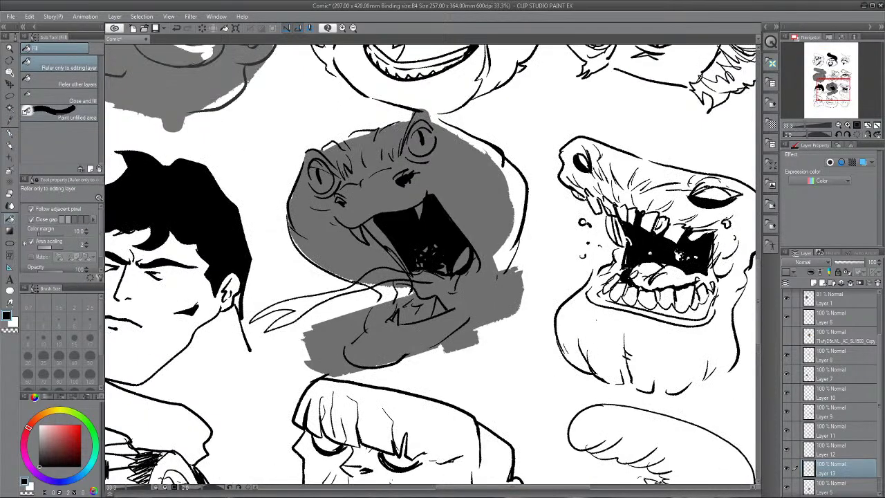
pyautogui.press('p')
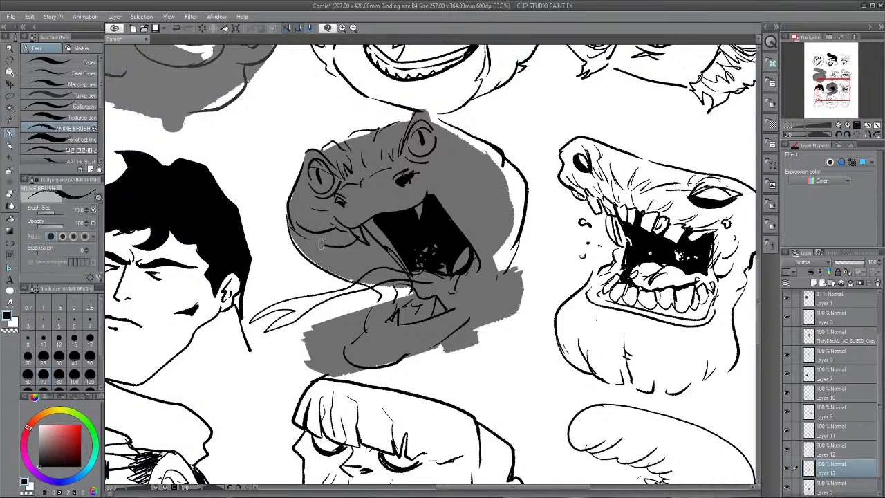
pyautogui.moveTo(305, 240); pyautogui.dragTo(375, 246)
pyautogui.moveTo(318, 242); pyautogui.dragTo(377, 265)
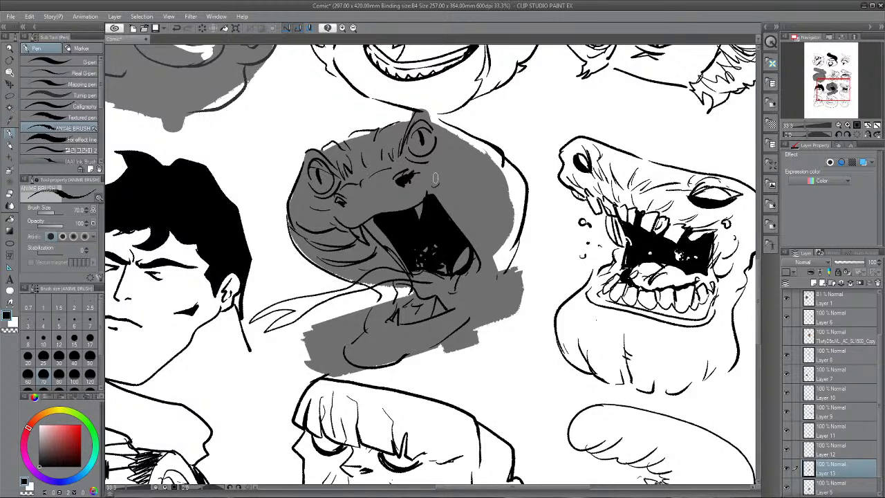
# - Draw curved skin folds on the snake's far cheek, then add contour lines along the neck below the lower jaw
pyautogui.moveTo(446, 165)
pyautogui.mouseDown()
pyautogui.moveTo(479, 202)
pyautogui.moveTo(470, 230)
pyautogui.mouseUp()
pyautogui.moveTo(492, 195)
pyautogui.mouseDown()
pyautogui.moveTo(521, 201)
pyautogui.moveTo(465, 235)
pyautogui.mouseUp()
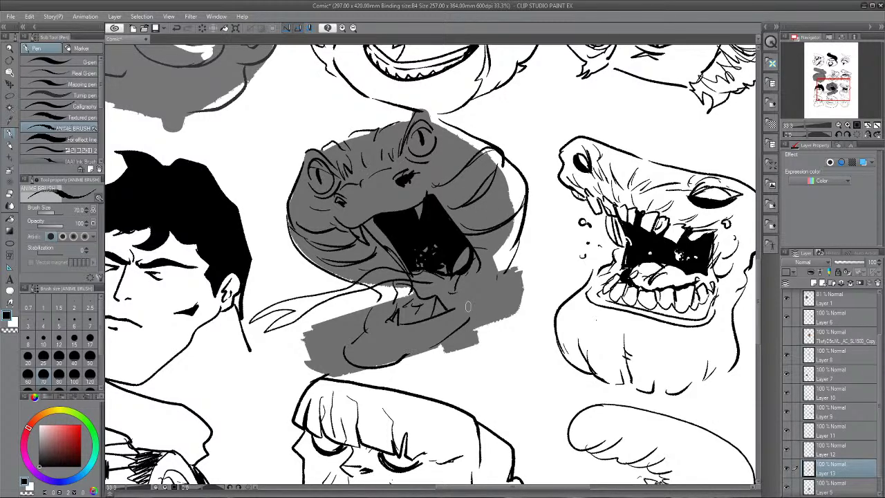
pyautogui.moveTo(467, 306); pyautogui.dragTo(512, 269)
pyautogui.moveTo(443, 322); pyautogui.dragTo(374, 350)
# - Move the finished snake drawing off the gray silhouette, up onto the scaly bearded head in the top row
pyautogui.hotkey('ctrl', '-')
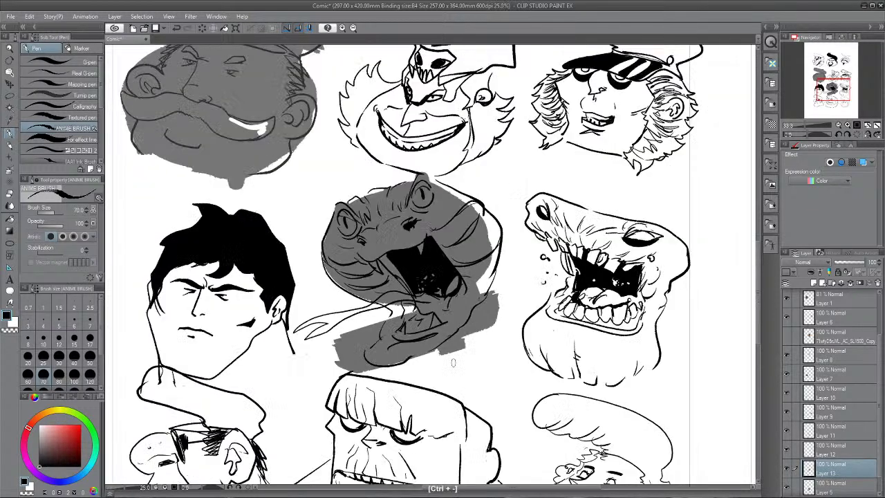
pyautogui.hotkey('ctrl', '-')
pyautogui.hotkey('ctrl', '-')
pyautogui.hotkey('ctrl', '-')
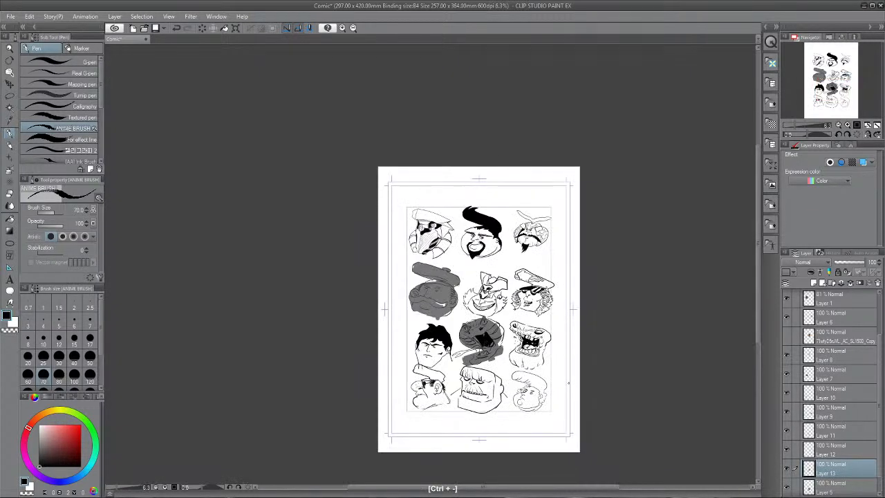
pyautogui.hotkey('ctrl', '+')
pyautogui.hotkey('ctrl', '+')
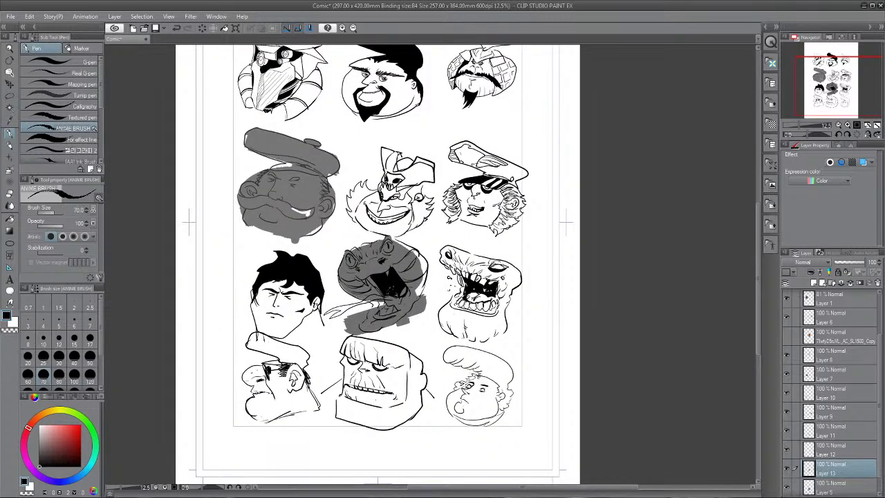
pyautogui.scroll(3, 378, 262)
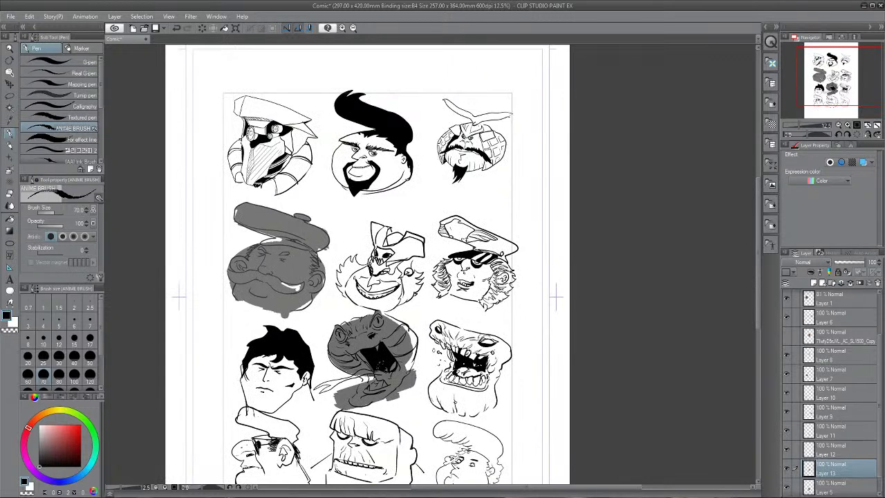
pyautogui.press('k')
pyautogui.moveTo(374, 356); pyautogui.dragTo(462, 170)
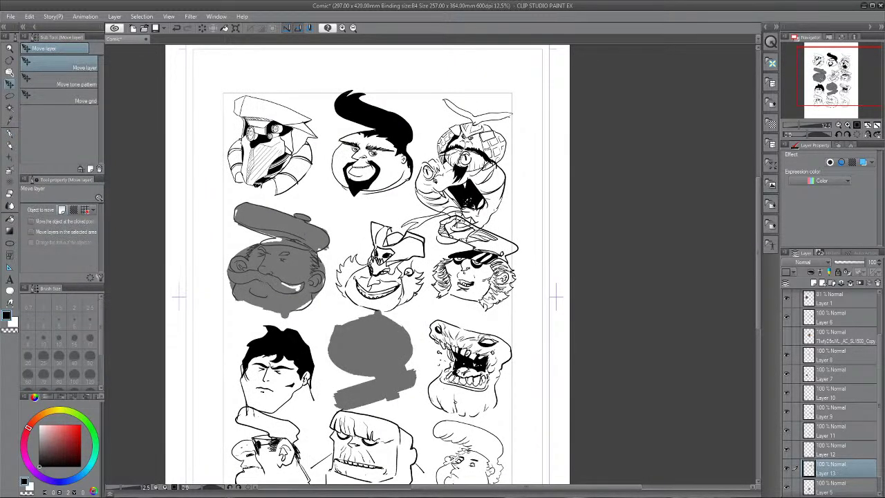
# - On a new layer over the gray silhouette, outline a rounded hooded head and shoulders draped with a folded cloak
pyautogui.press('p')
pyautogui.hotkey('ctrl', '=')
pyautogui.hotkey('ctrl', '=')
pyautogui.hotkey('ctrl', '=')
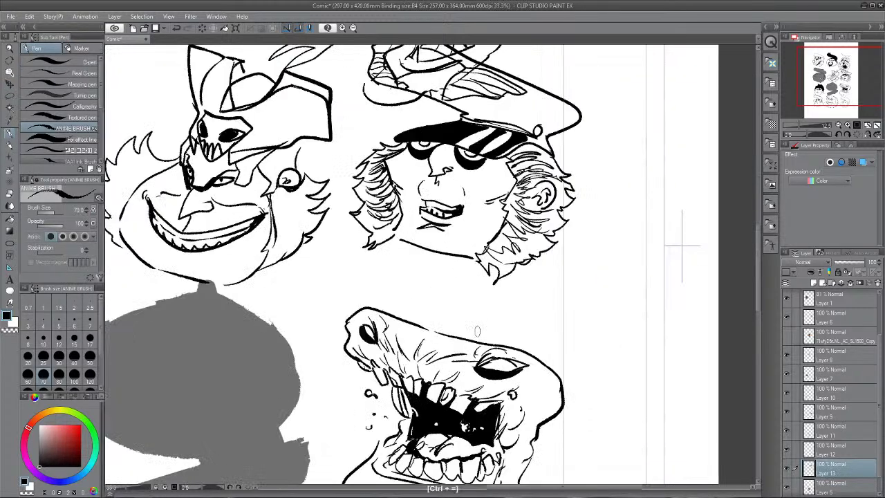
pyautogui.moveTo(476, 331); pyautogui.dragTo(576, 224)
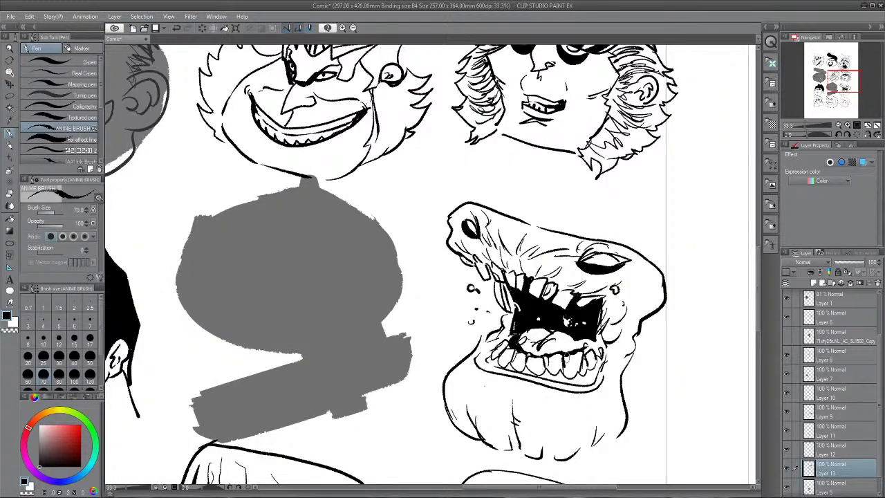
pyautogui.hotkey('ctrl', 'shift', 'n')
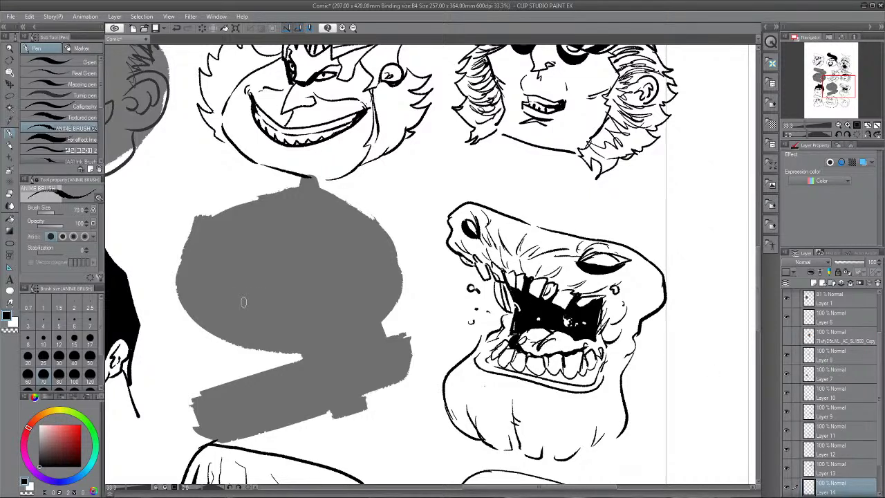
pyautogui.moveTo(219, 242); pyautogui.dragTo(299, 217)
pyautogui.moveTo(181, 264)
pyautogui.mouseDown()
pyautogui.moveTo(200, 221)
pyautogui.moveTo(330, 191)
pyautogui.moveTo(359, 211)
pyautogui.moveTo(387, 329)
pyautogui.mouseUp()
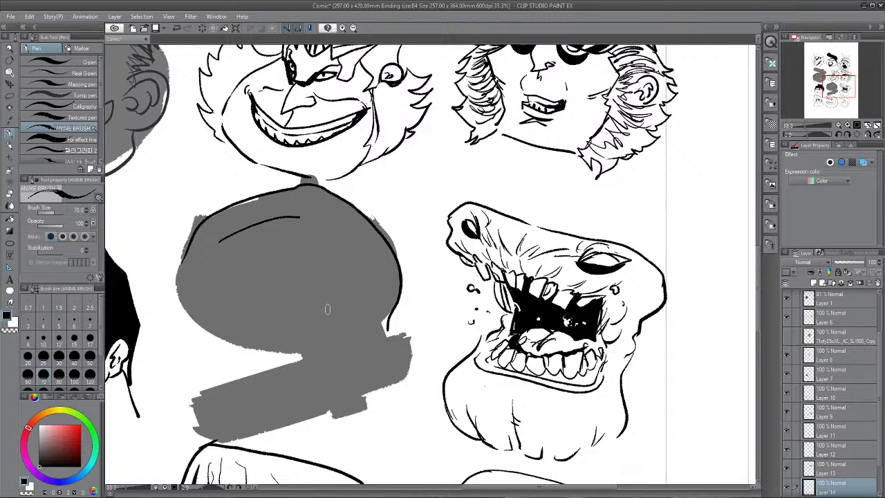
pyautogui.moveTo(182, 251)
pyautogui.mouseDown()
pyautogui.moveTo(260, 365)
pyautogui.moveTo(196, 409)
pyautogui.moveTo(430, 345)
pyautogui.mouseUp()
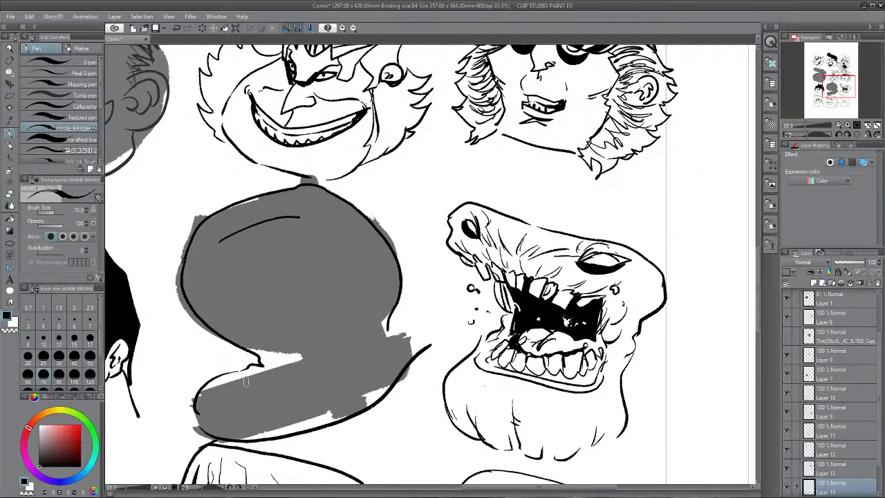
pyautogui.moveTo(245, 380); pyautogui.dragTo(401, 335)
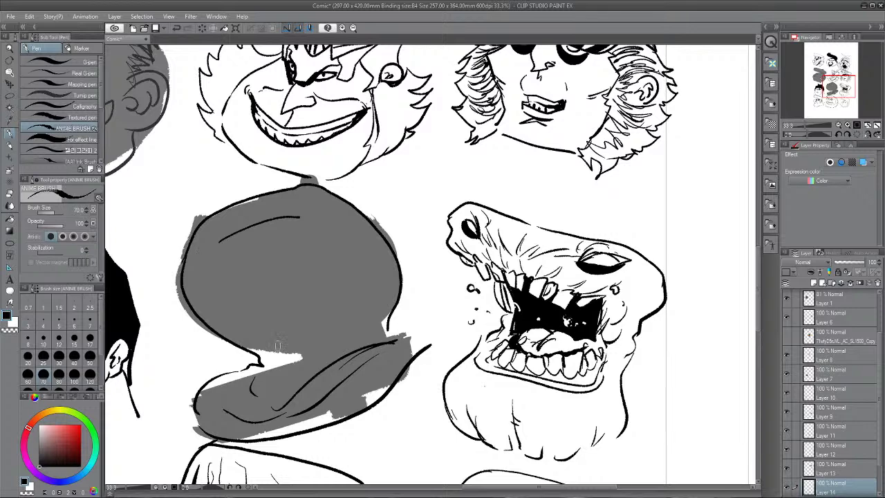
# - Draw the face's contour inside the hood, with uneven cheek lines down to a broad rounded chin
pyautogui.moveTo(277, 346); pyautogui.dragTo(329, 335)
pyautogui.moveTo(219, 237); pyautogui.dragTo(229, 300)
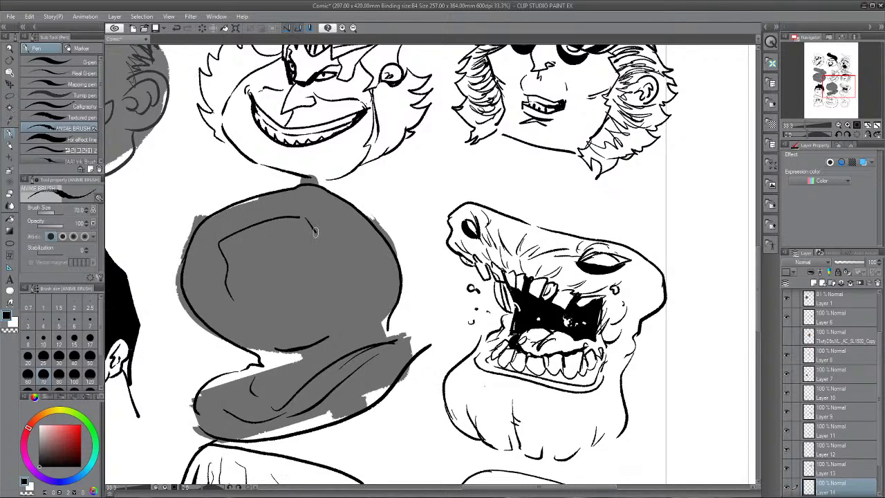
pyautogui.moveTo(314, 232); pyautogui.dragTo(329, 293)
pyautogui.moveTo(230, 297)
pyautogui.mouseDown()
pyautogui.moveTo(253, 333)
pyautogui.moveTo(341, 311)
pyautogui.moveTo(332, 274)
pyautogui.mouseUp()
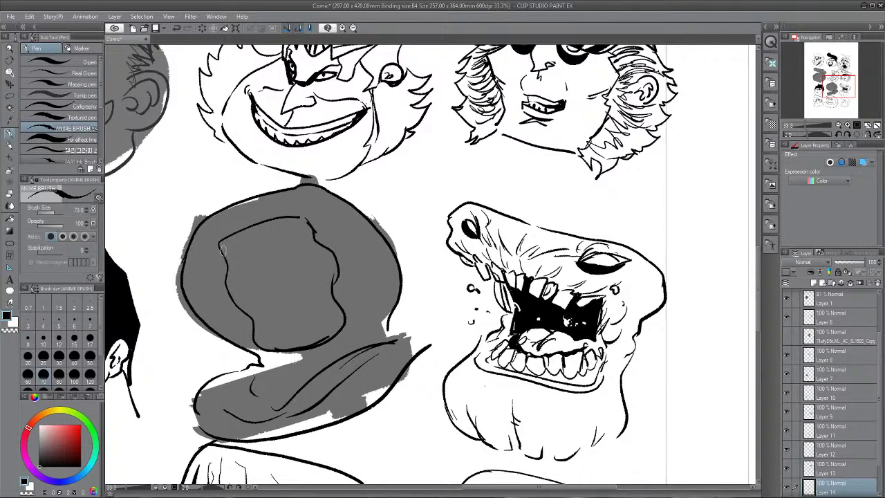
# - Add forehead wrinkles, jagged angry eyebrows and glaring eyes to the hooded face
pyautogui.moveTo(235, 234)
pyautogui.mouseDown()
pyautogui.moveTo(264, 241)
pyautogui.moveTo(292, 231)
pyautogui.mouseUp()
pyautogui.moveTo(214, 266)
pyautogui.mouseDown()
pyautogui.moveTo(234, 252)
pyautogui.moveTo(253, 261)
pyautogui.moveTo(212, 264)
pyautogui.mouseUp()
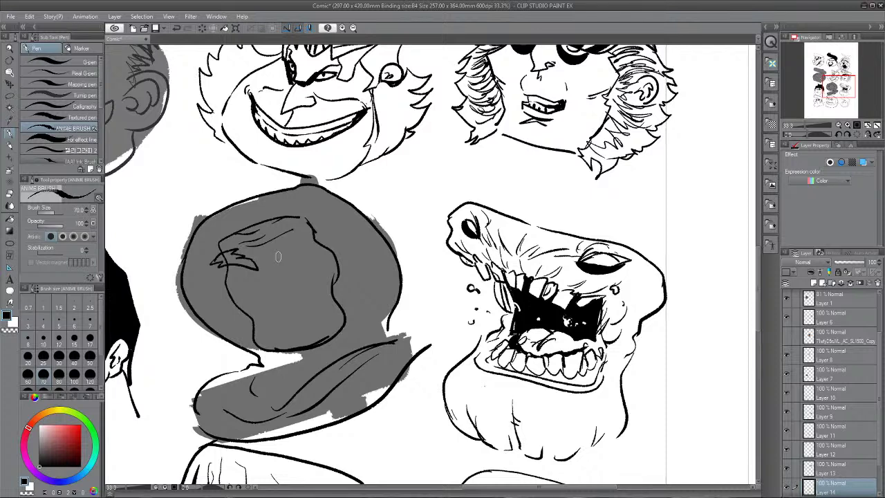
pyautogui.moveTo(278, 256)
pyautogui.mouseDown()
pyautogui.moveTo(329, 228)
pyautogui.moveTo(274, 266)
pyautogui.moveTo(282, 257)
pyautogui.mouseUp()
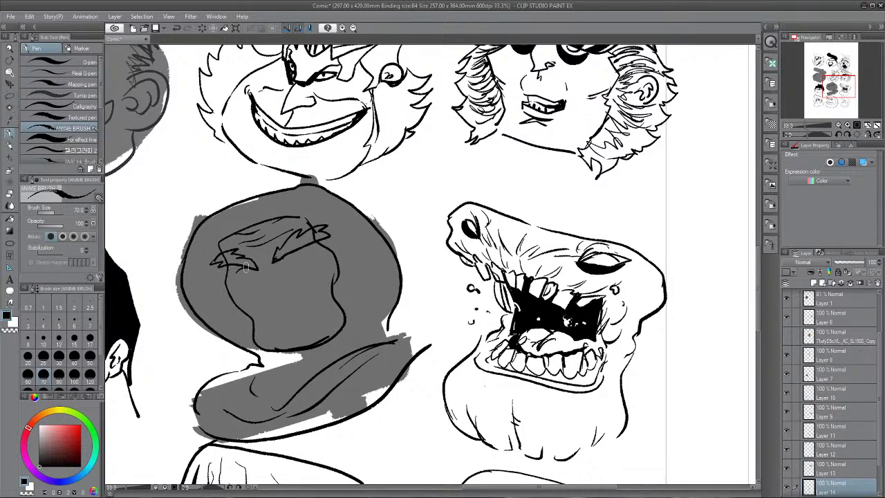
pyautogui.moveTo(245, 268)
pyautogui.mouseDown()
pyautogui.moveTo(254, 279)
pyautogui.moveTo(292, 265)
pyautogui.mouseUp()
pyautogui.moveTo(245, 270); pyautogui.dragTo(290, 262)
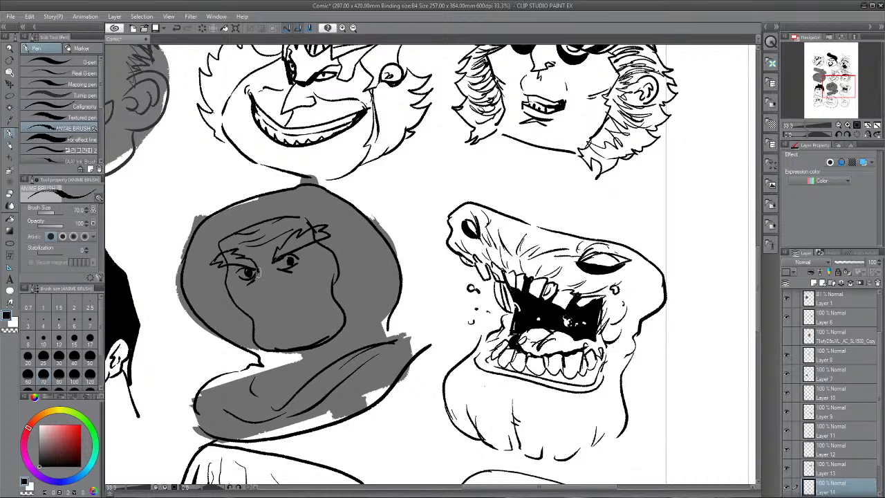
# - Draw the nose and beard outline, with a snarling mouth showing teeth inside the beard
pyautogui.moveTo(260, 275)
pyautogui.mouseDown()
pyautogui.moveTo(276, 296)
pyautogui.moveTo(282, 280)
pyautogui.mouseUp()
pyautogui.moveTo(260, 307)
pyautogui.mouseDown()
pyautogui.moveTo(267, 327)
pyautogui.moveTo(320, 315)
pyautogui.mouseUp()
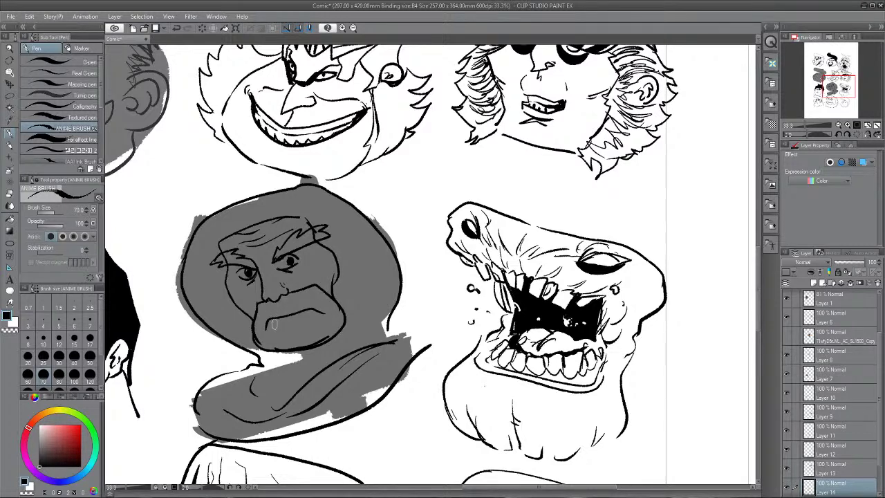
pyautogui.moveTo(274, 324)
pyautogui.mouseDown()
pyautogui.moveTo(307, 311)
pyautogui.moveTo(267, 326)
pyautogui.mouseUp()
pyautogui.hotkey('ctrl', 'z')
pyautogui.moveTo(269, 325); pyautogui.dragTo(322, 319)
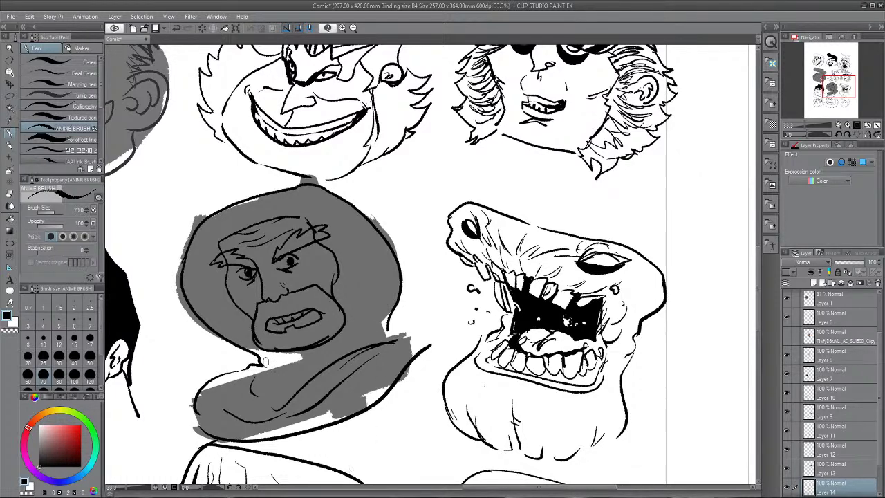
# - Fill the beard and moustache around the mouth with black
pyautogui.press('g')
pyautogui.click(313, 300)
pyautogui.hotkey('ctrl', '-')
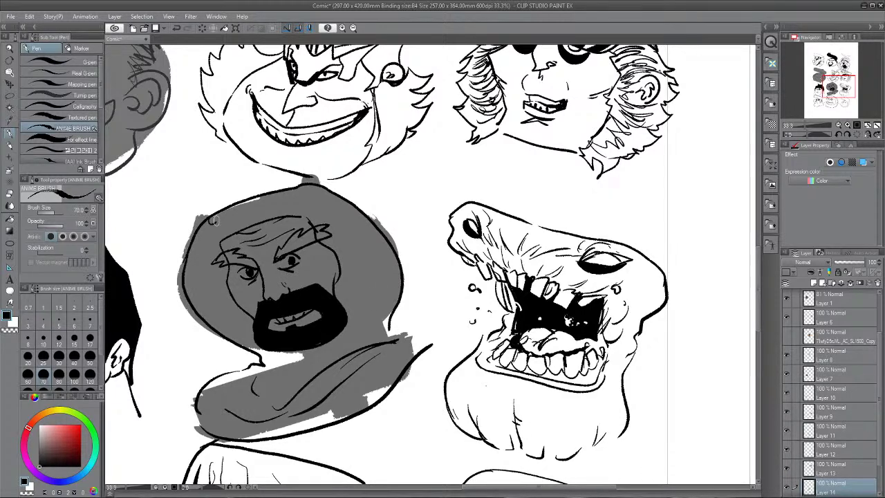
# - Draw scalloped chainmail rows along the hood's upper edge and fill both eyebrows with black
pyautogui.moveTo(214, 220)
pyautogui.mouseDown()
pyautogui.moveTo(301, 189)
pyautogui.moveTo(317, 186)
pyautogui.moveTo(331, 198)
pyautogui.mouseUp()
pyautogui.moveTo(202, 225); pyautogui.dragTo(333, 199)
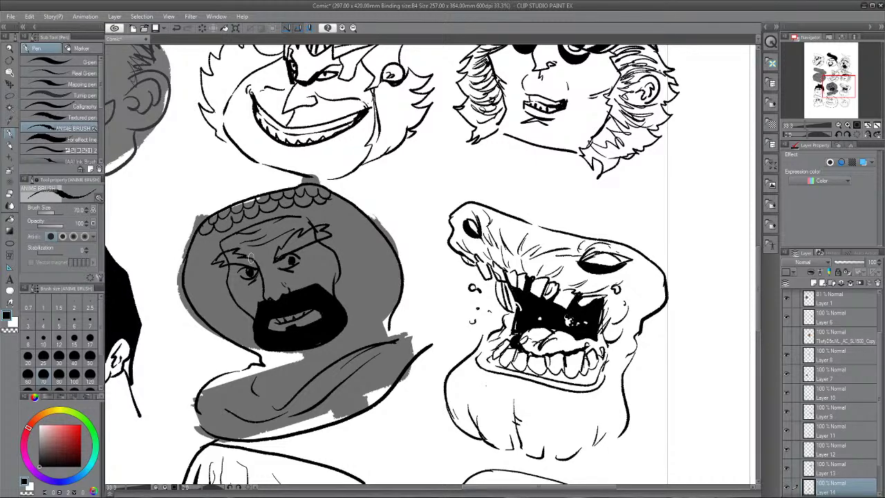
pyautogui.press('g')
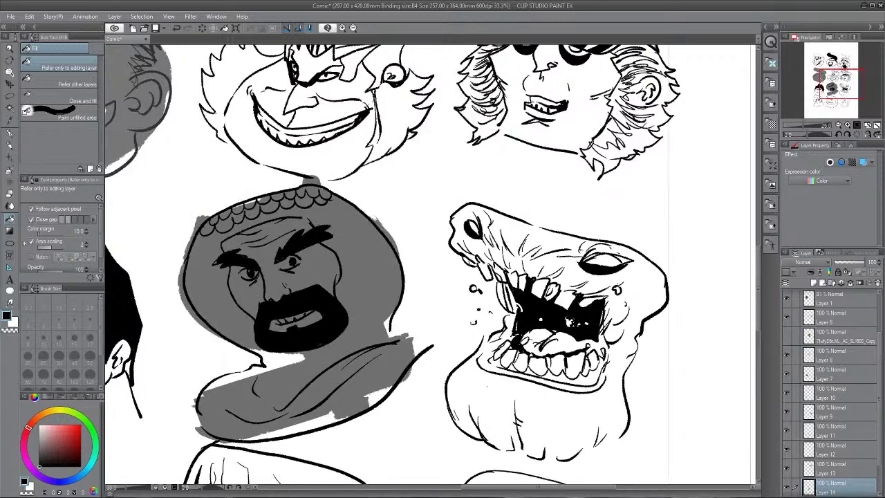
pyautogui.press('p')
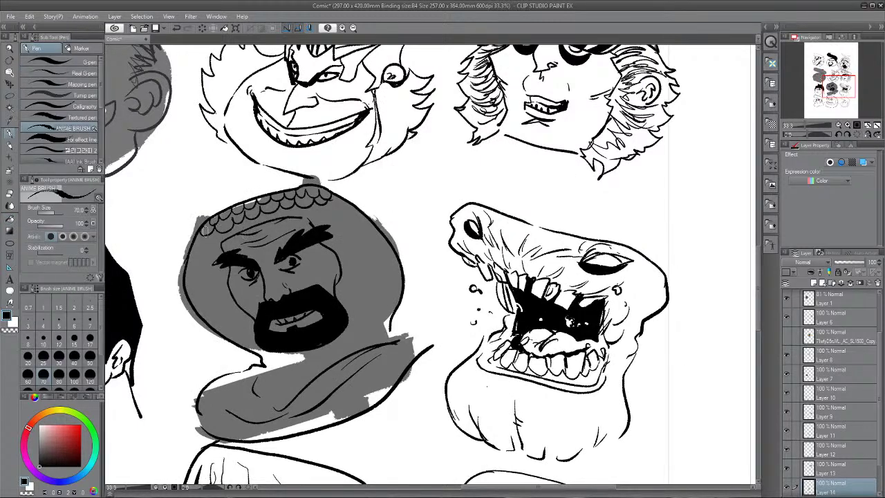
# - Cover the rest of the hood around the face and under the chin with overlapping scalloped mail
pyautogui.moveTo(211, 239)
pyautogui.mouseDown()
pyautogui.moveTo(267, 212)
pyautogui.moveTo(342, 211)
pyautogui.moveTo(322, 222)
pyautogui.moveTo(340, 210)
pyautogui.mouseUp()
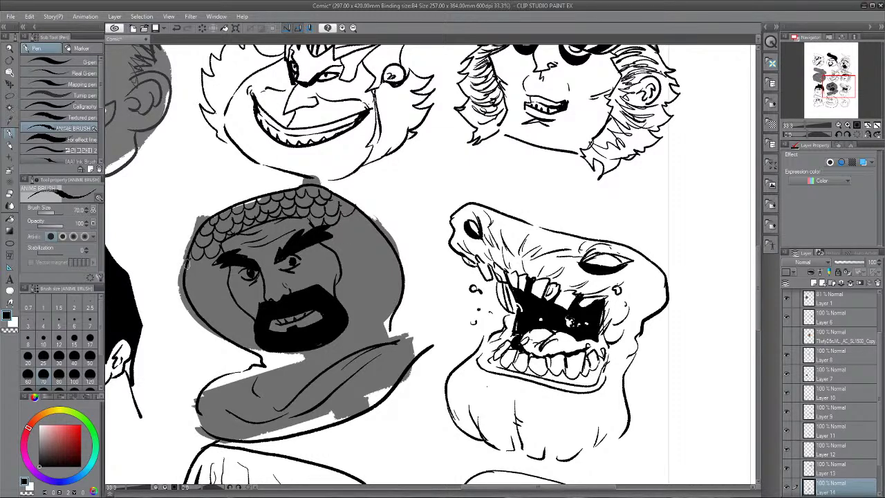
pyautogui.moveTo(185, 263)
pyautogui.mouseDown()
pyautogui.moveTo(355, 223)
pyautogui.moveTo(358, 213)
pyautogui.moveTo(177, 293)
pyautogui.moveTo(220, 290)
pyautogui.moveTo(236, 346)
pyautogui.moveTo(284, 355)
pyautogui.mouseUp()
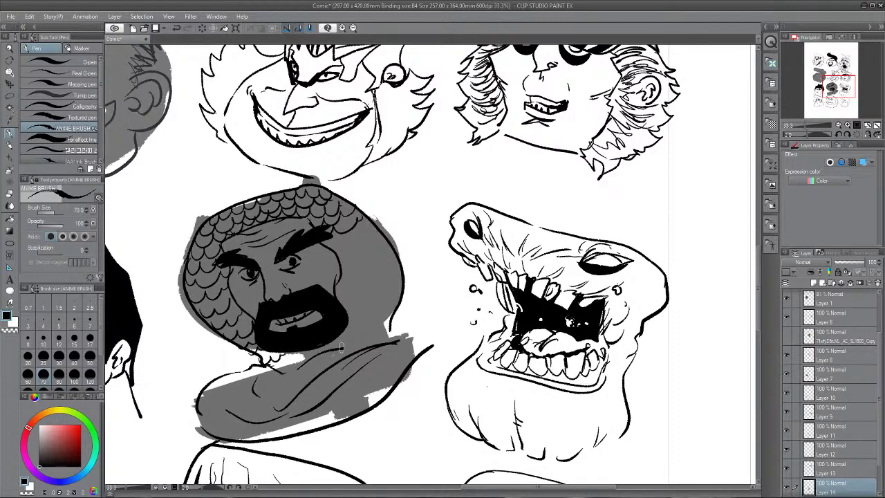
pyautogui.moveTo(255, 357); pyautogui.dragTo(289, 366)
pyautogui.moveTo(341, 259)
pyautogui.mouseDown()
pyautogui.moveTo(371, 263)
pyautogui.moveTo(351, 274)
pyautogui.mouseUp()
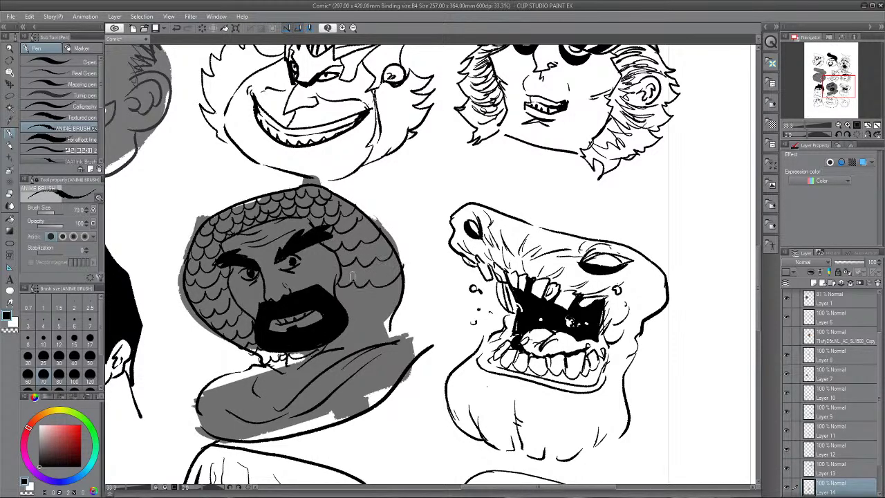
pyautogui.moveTo(400, 290)
pyautogui.mouseDown()
pyautogui.moveTo(340, 309)
pyautogui.moveTo(381, 311)
pyautogui.mouseUp()
pyautogui.moveTo(342, 342); pyautogui.dragTo(378, 330)
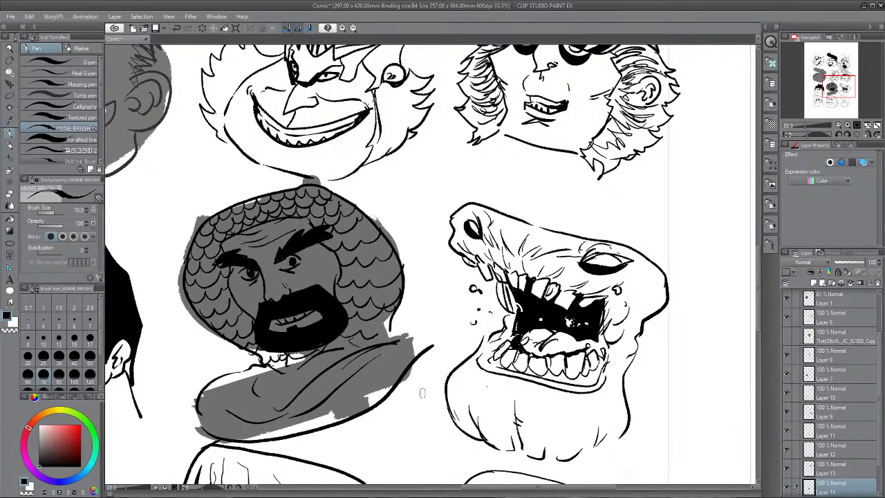
pyautogui.hotkey('ctrl', '=')
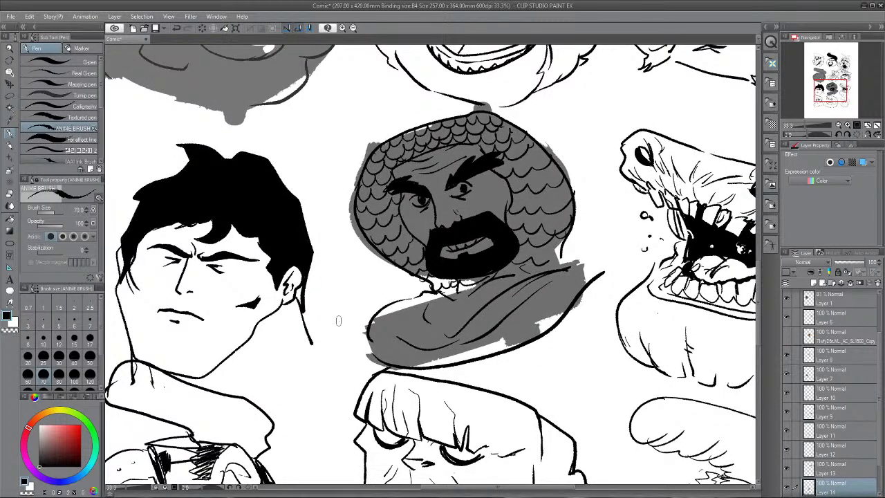
pyautogui.moveTo(337, 320)
pyautogui.mouseDown()
pyautogui.moveTo(374, 322)
pyautogui.moveTo(346, 347)
pyautogui.mouseUp()
pyautogui.moveTo(351, 325); pyautogui.dragTo(349, 354)
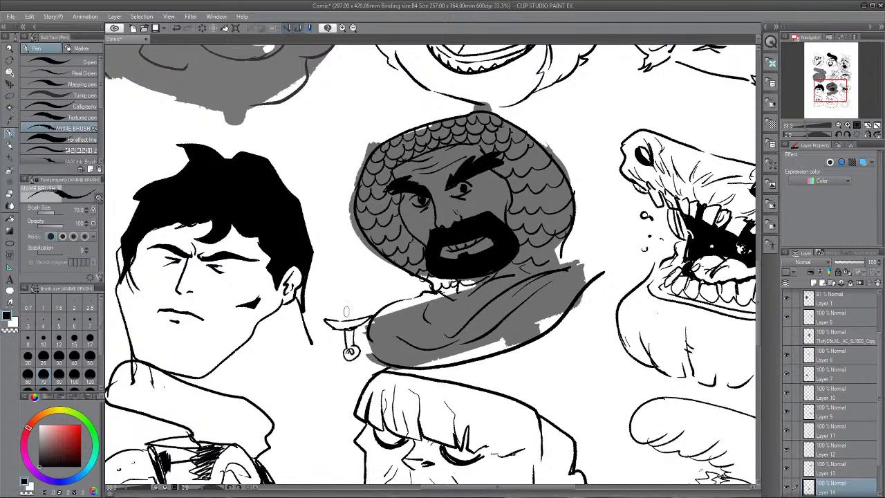
pyautogui.moveTo(348, 319); pyautogui.dragTo(325, 195)
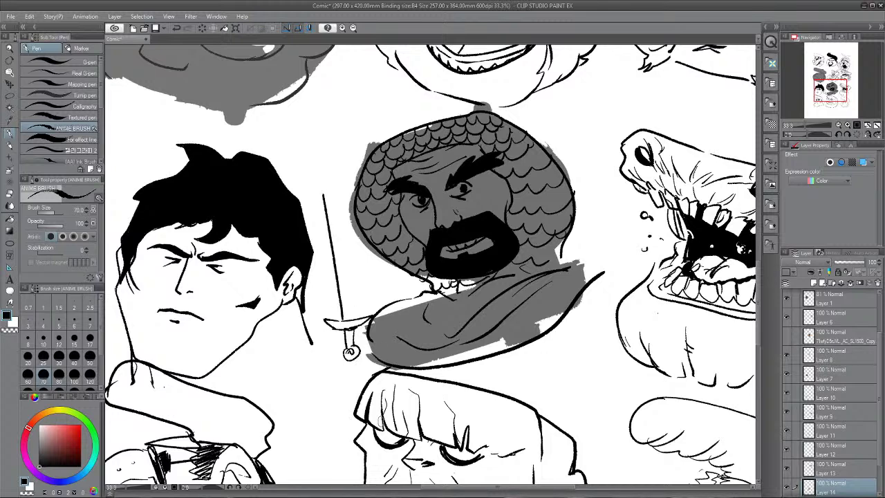
pyautogui.hotkey('ctrl', 'z')
pyautogui.hotkey('ctrl', 'z')
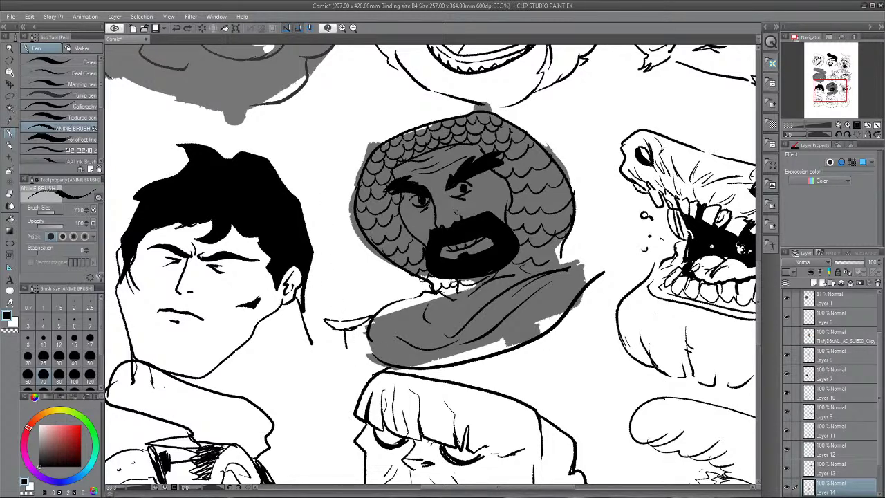
pyautogui.hotkey('ctrl', 'z')
# - Draw a sword hilt behind the shoulder, with a ring-shaped pommel, a wrapped grip and a curved crossguard
pyautogui.moveTo(351, 243); pyautogui.dragTo(347, 241)
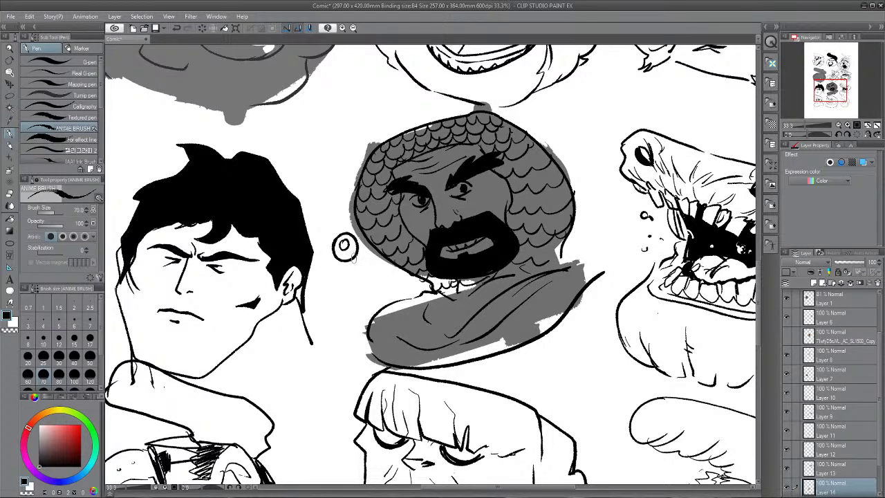
pyautogui.moveTo(358, 249); pyautogui.dragTo(393, 293)
pyautogui.moveTo(362, 251)
pyautogui.mouseDown()
pyautogui.moveTo(409, 299)
pyautogui.moveTo(394, 293)
pyautogui.moveTo(325, 346)
pyautogui.mouseUp()
pyautogui.moveTo(418, 283); pyautogui.dragTo(425, 291)
pyautogui.hotkey('ctrl', '-')
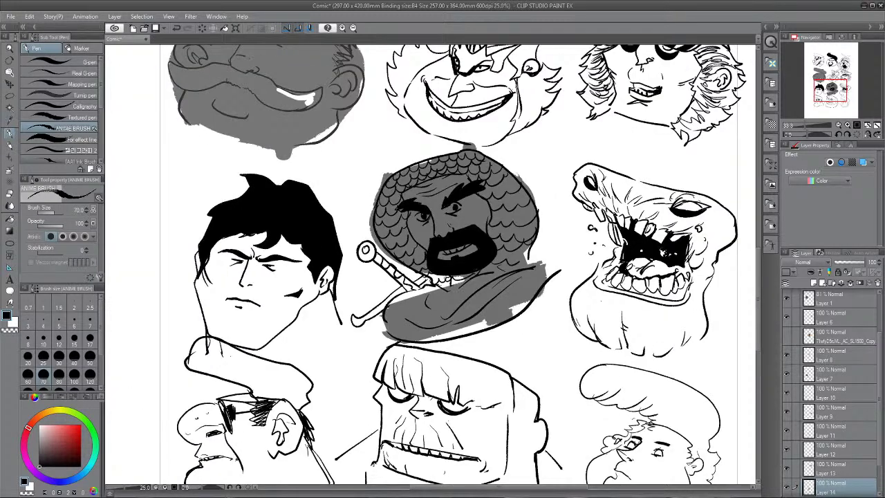
# - Add fold lines to the cloak just below the warrior's beard
pyautogui.hotkey('ctrl', '+')
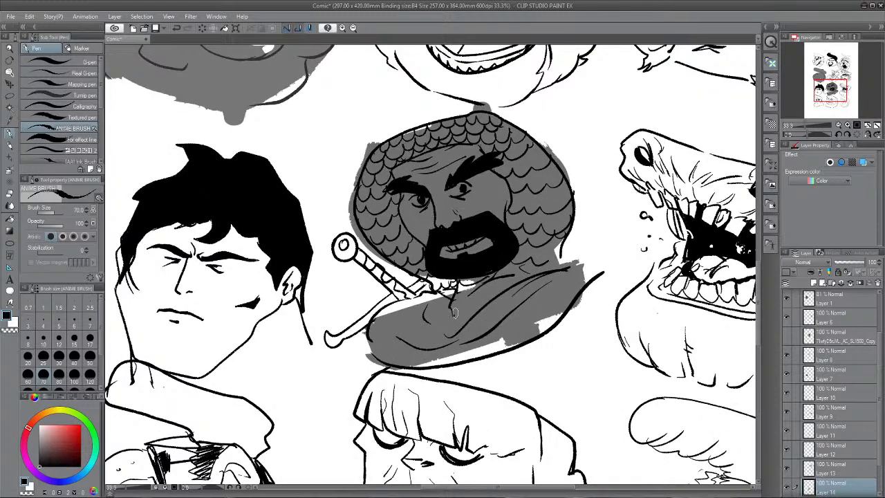
pyautogui.moveTo(454, 312); pyautogui.dragTo(497, 273)
pyautogui.hotkey('ctrl', '-')
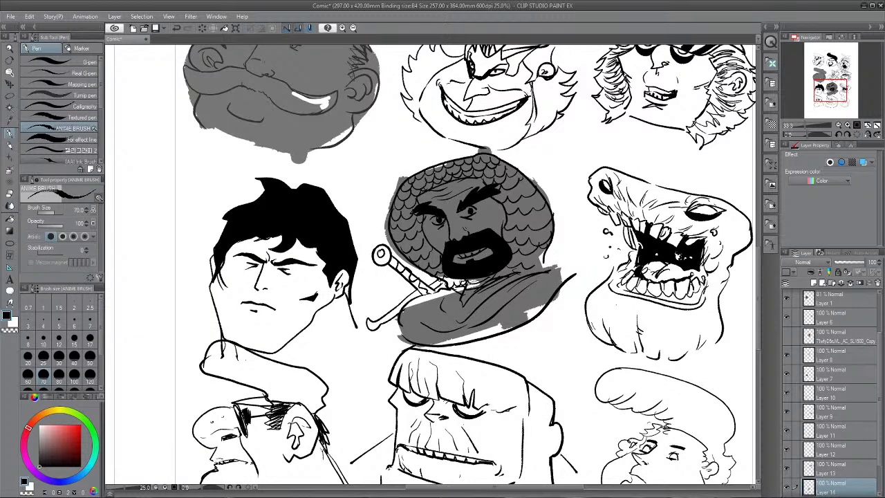
# - Start saving the sheet of heads and choose JPEG as the file format
pyautogui.scroll(-2, 429, 262)
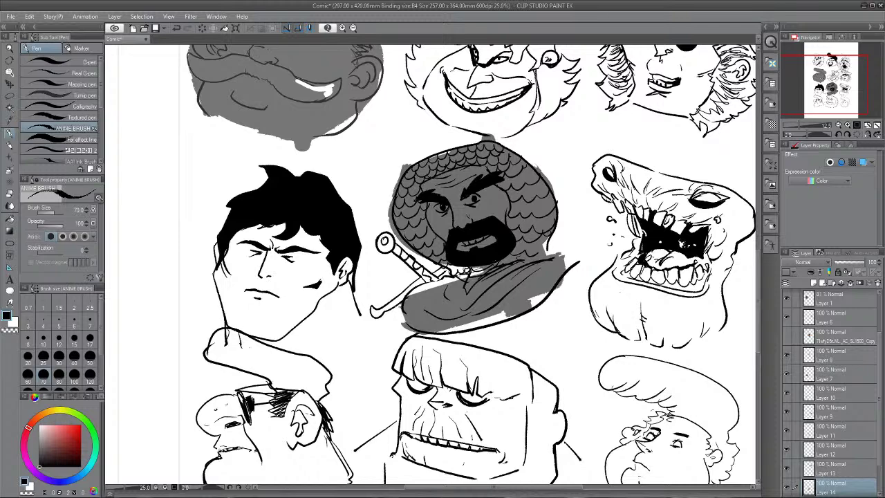
pyautogui.hotkey('ctrl', '+')
pyautogui.hotkey('ctrl', '-')
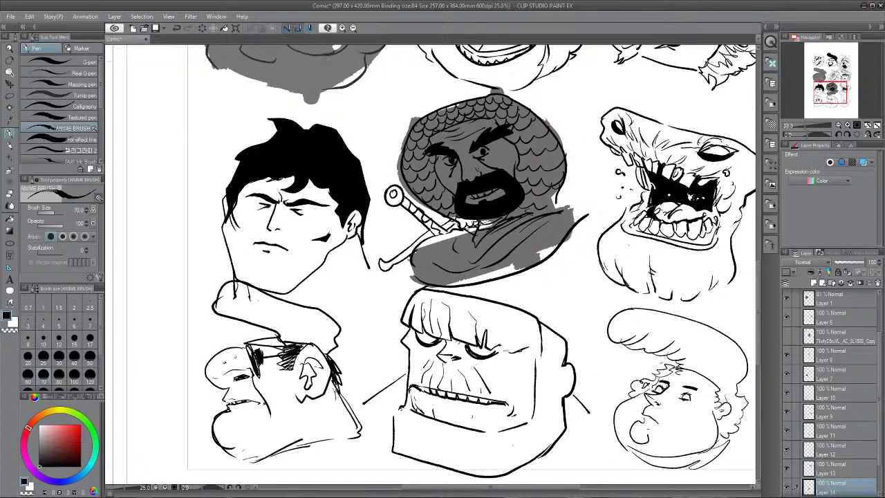
pyautogui.hotkey('ctrl', '-')
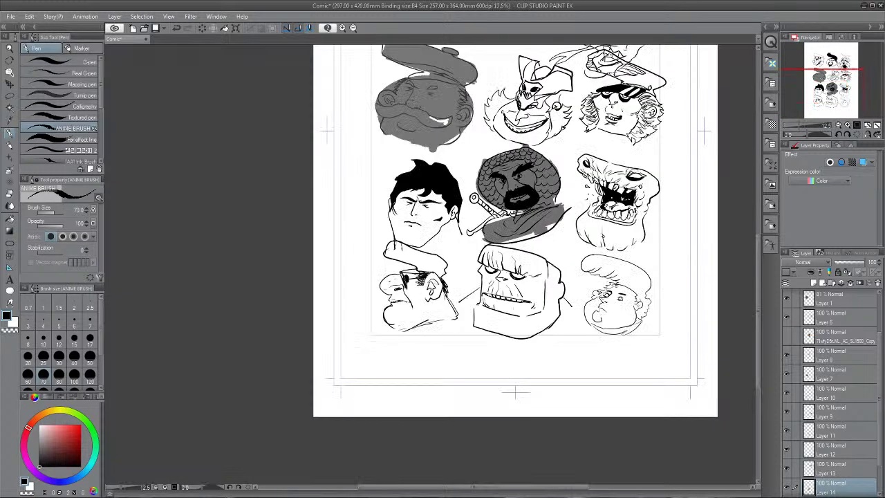
pyautogui.hotkey('ctrl', 's')
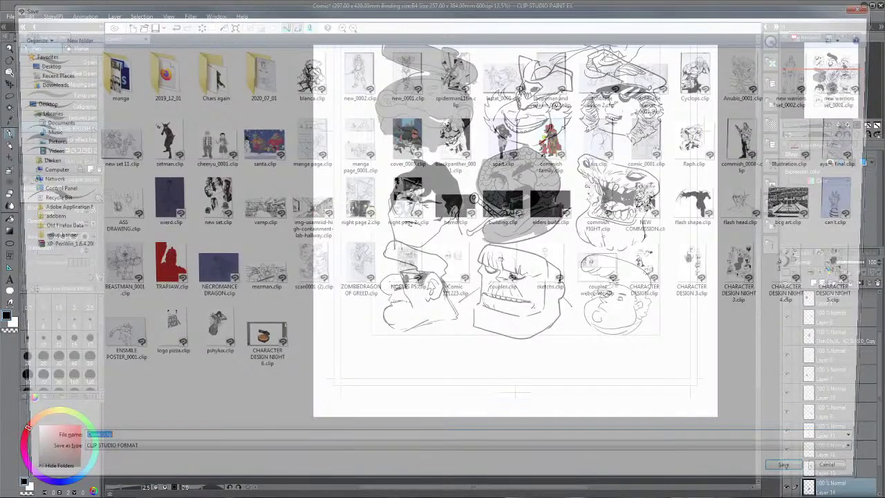
pyautogui.press('Tab')
pyautogui.hotkey('alt', 'Down')
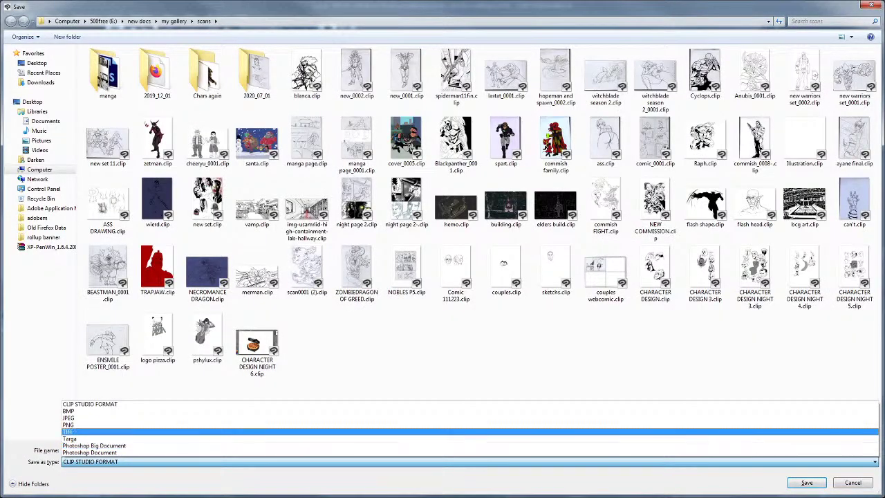
pyautogui.press('Up')
pyautogui.press('Up')
pyautogui.press('Return')
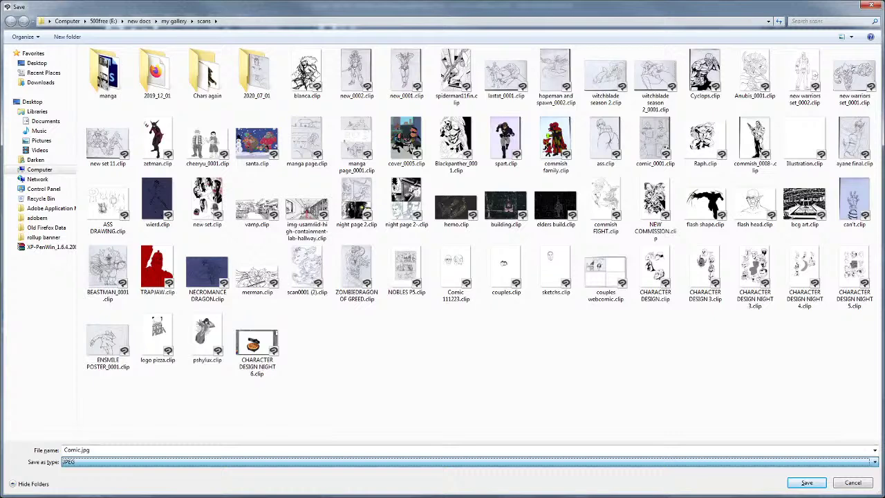
# - Name the file CHARACTER DESIGIN NIGHT 6 FACES and save it, accepting that layer information is not kept
pyautogui.hotkey('shift', 'Tab')
pyautogui.write('CHARAC')
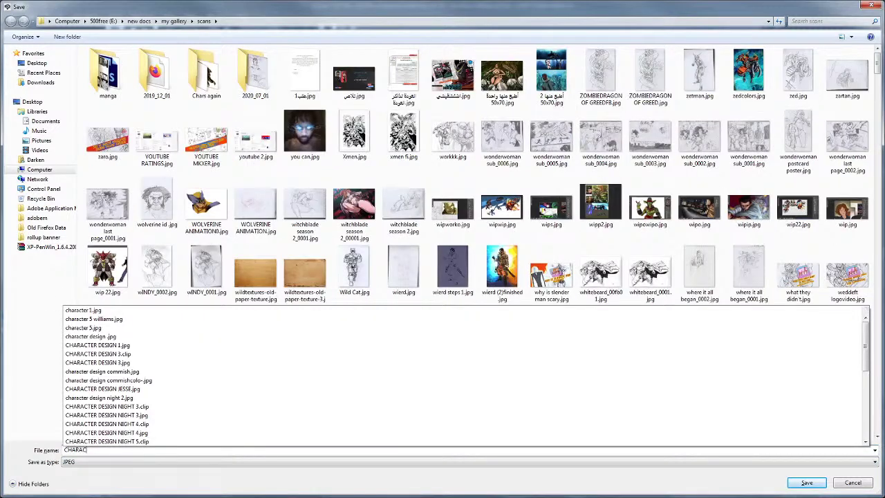
pyautogui.write('TER DES')
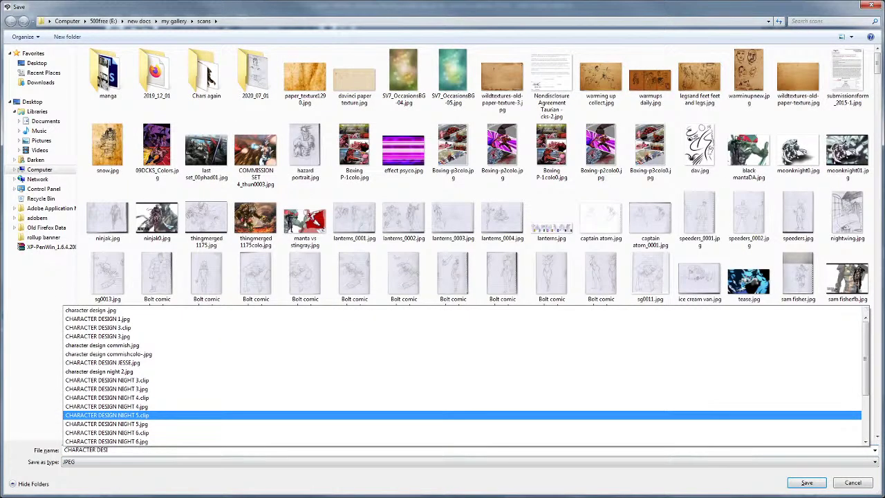
pyautogui.write('IGIN NIGHT 6 FACES')
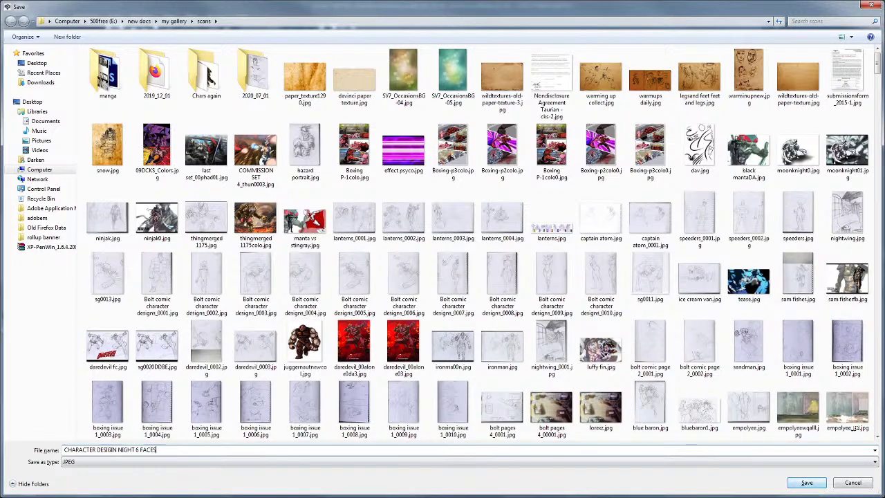
pyautogui.press('Return')
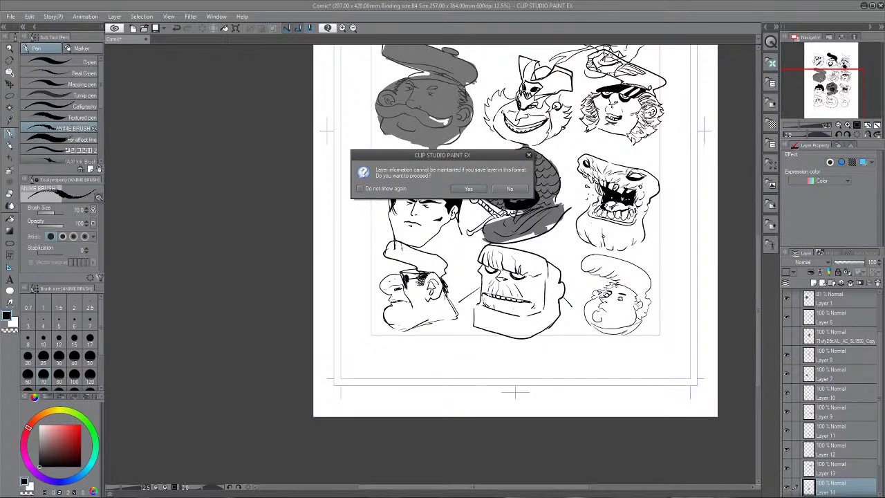
pyautogui.press('Return')
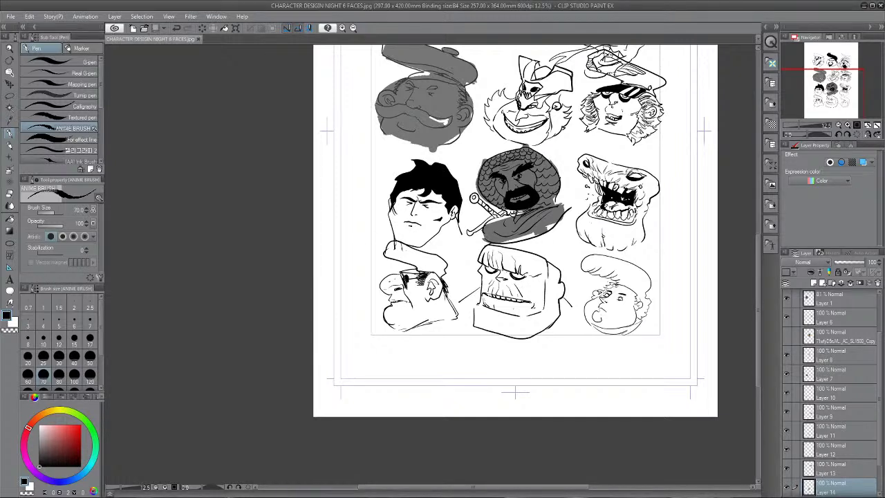
# - Remove the gray silhouette from behind the chainmail-hooded warrior, keeping the ink lines
pyautogui.hotkey('ctrl', 'z')
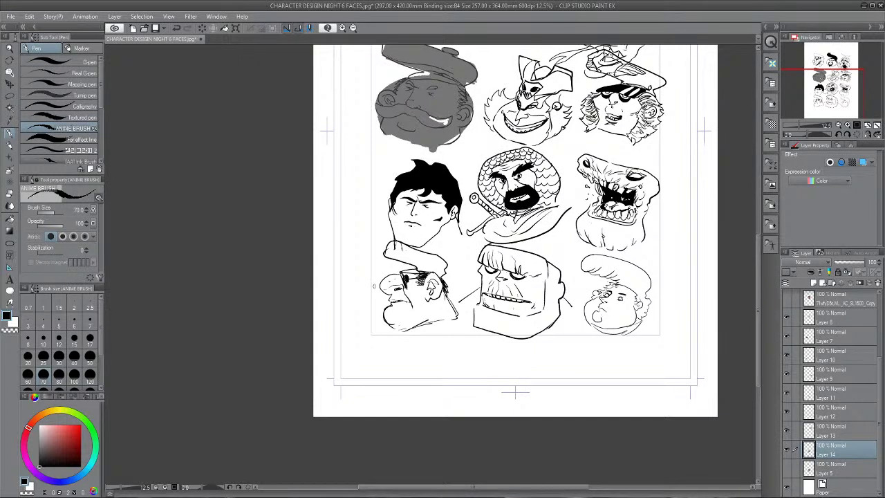